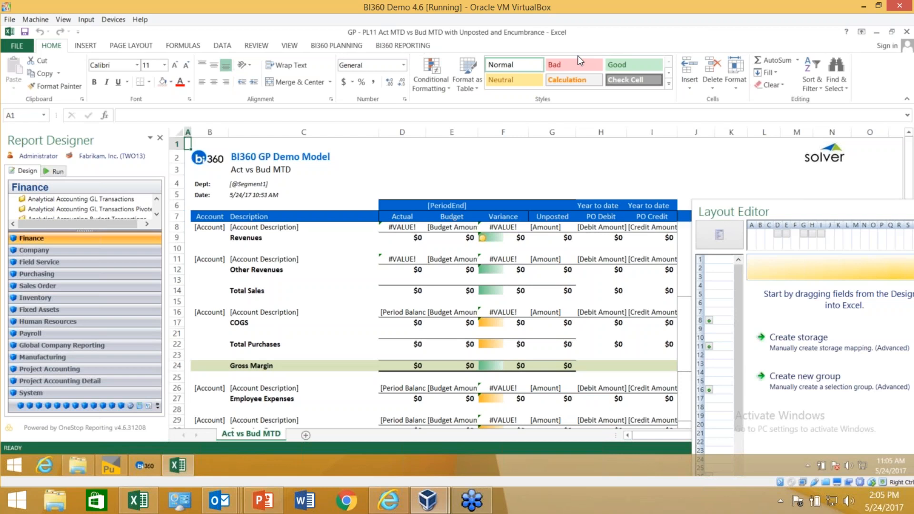
- Review the report template's row layout down to the Net Income (Loss) row
scroll(295, 345, down, 4)
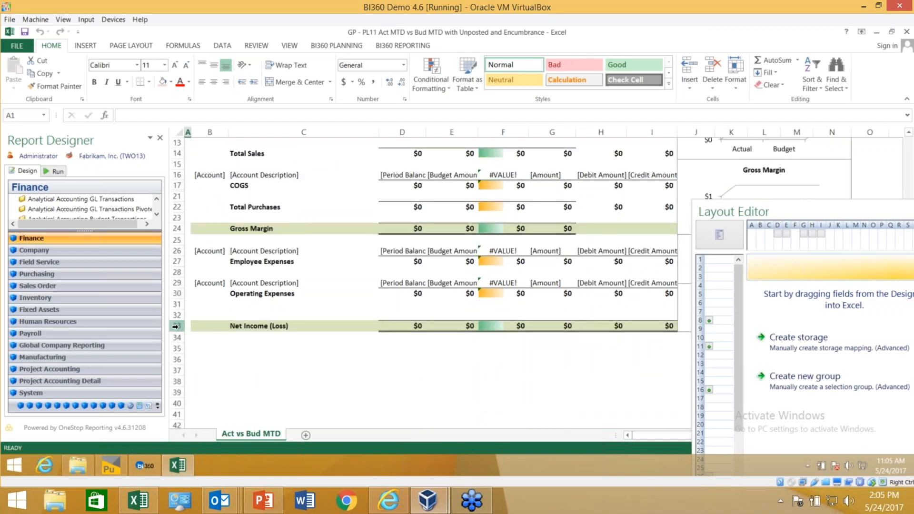
click(175, 326)
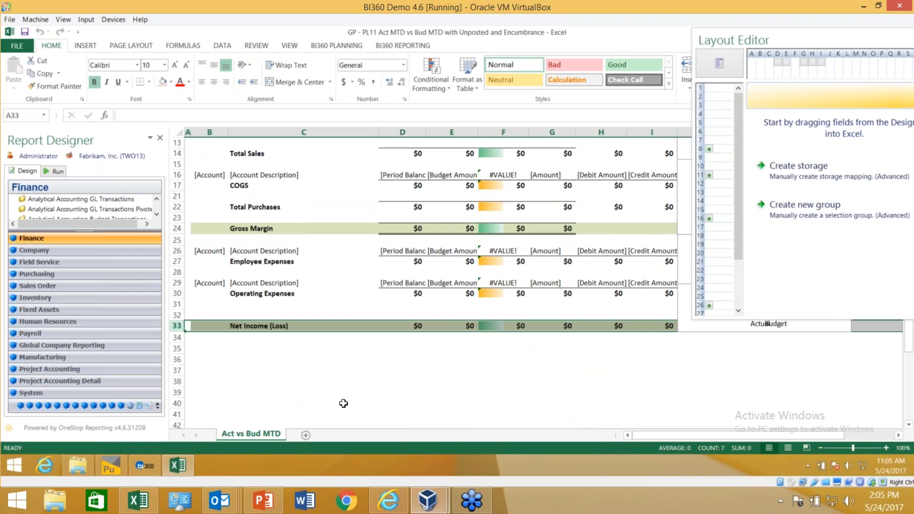
click(344, 403)
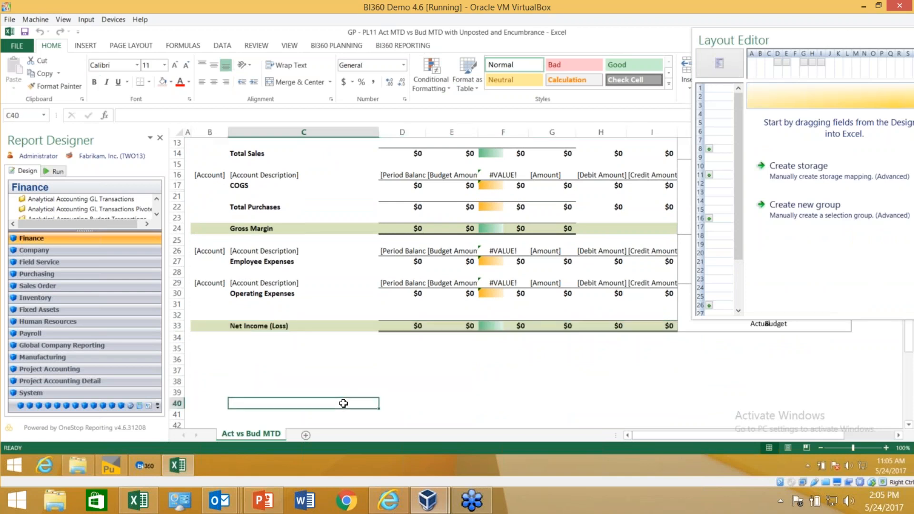
scroll(343, 403, up, 4)
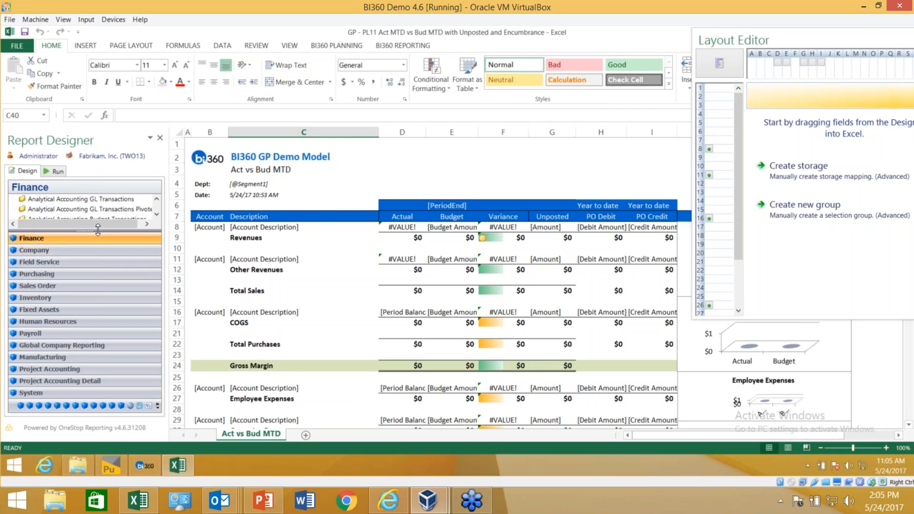
- Enlarge the Finance field list and expand Actual Summary and its Account String fields
drag(90, 229, 81, 438)
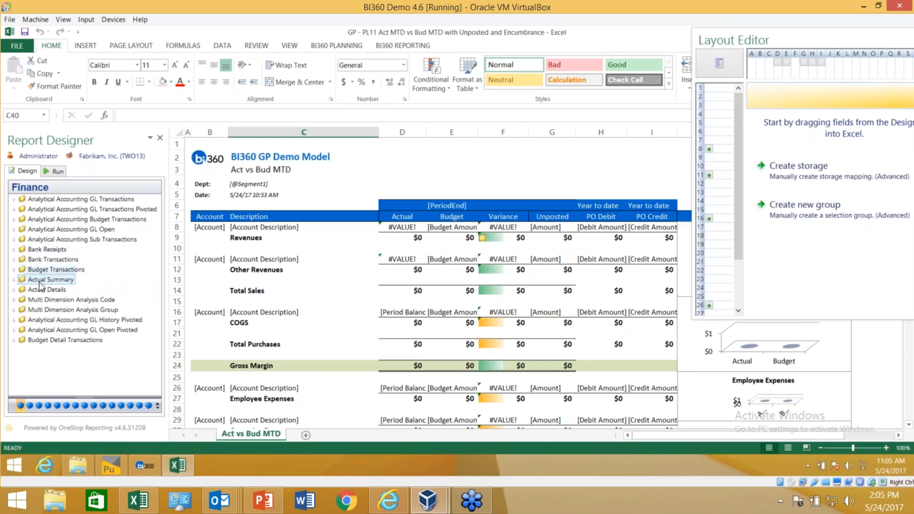
click(12, 281)
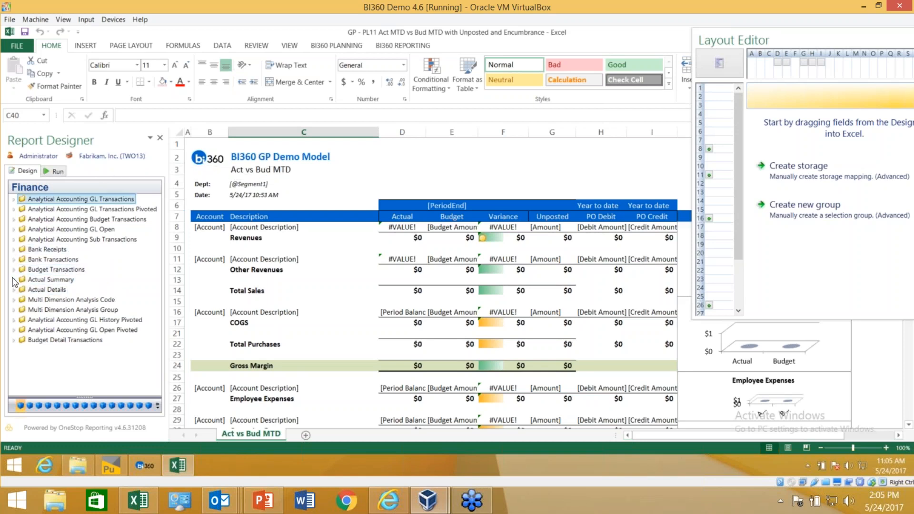
click(14, 280)
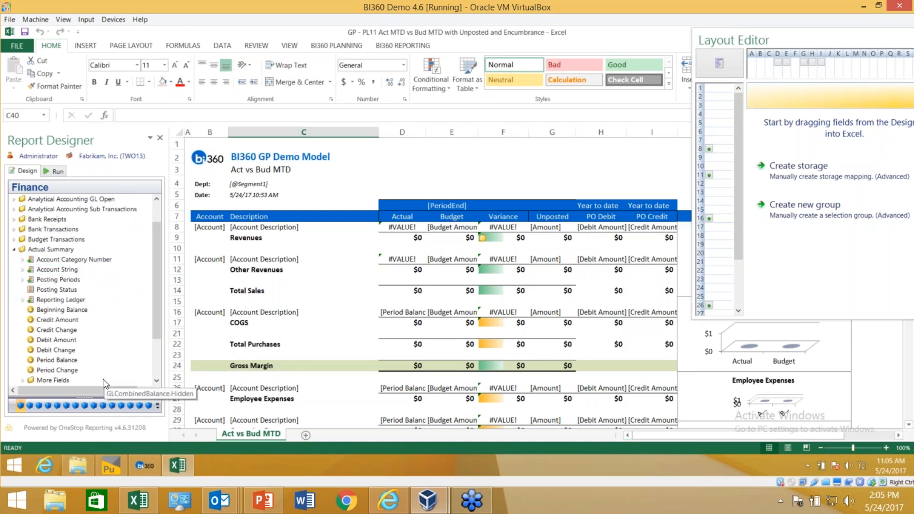
click(24, 270)
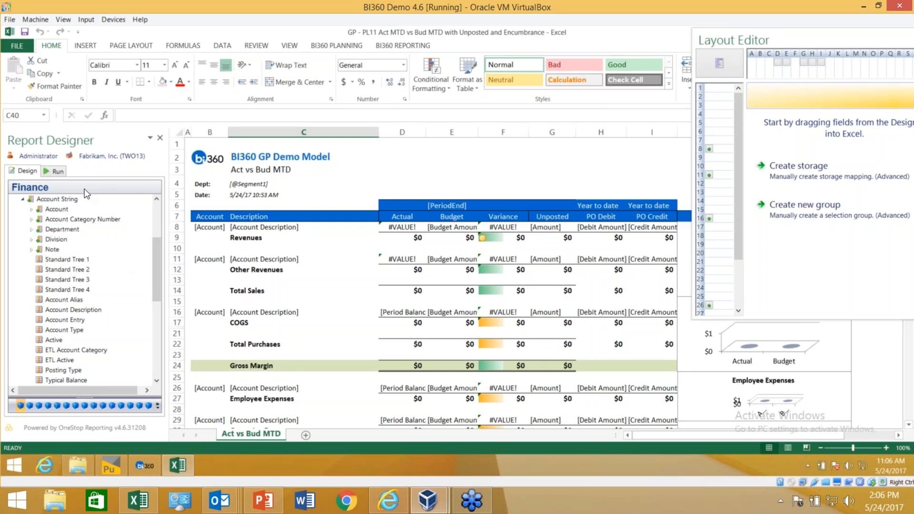
- Check the department lookup without changing the selection, and run the report for posting period 201403
click(59, 172)
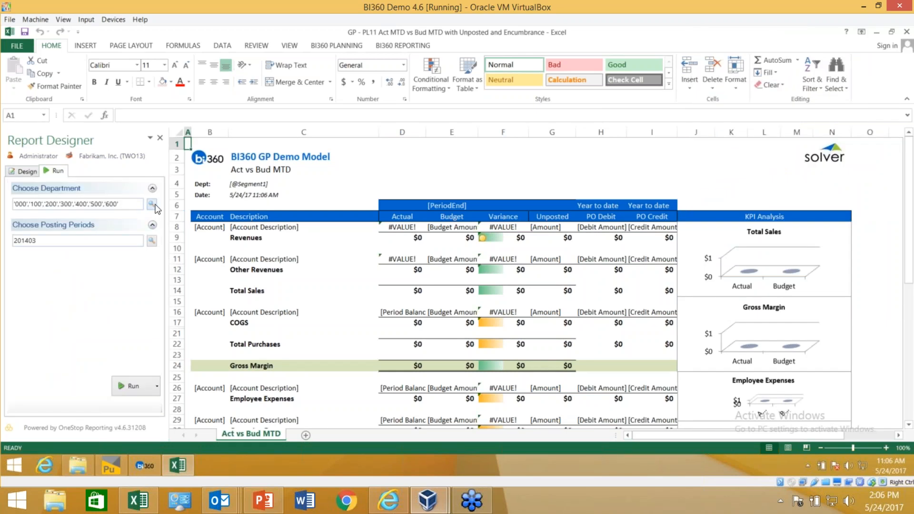
click(152, 204)
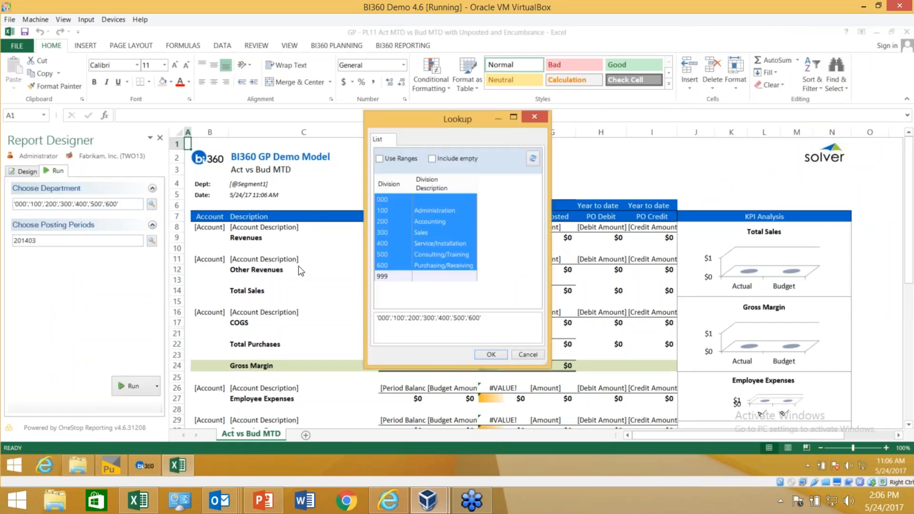
click(530, 356)
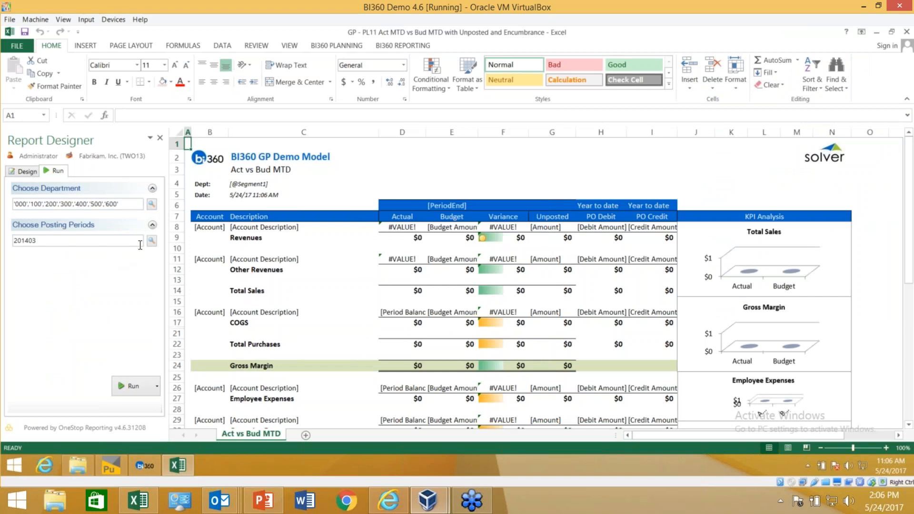
click(133, 387)
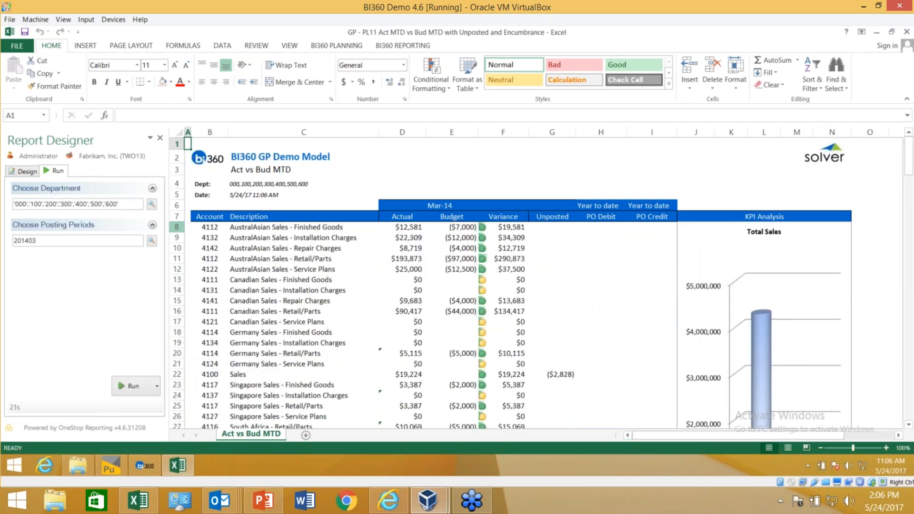
- Review the generated report's account rows from the sales lines through Net Income (Loss)
scroll(296, 271, down, 1)
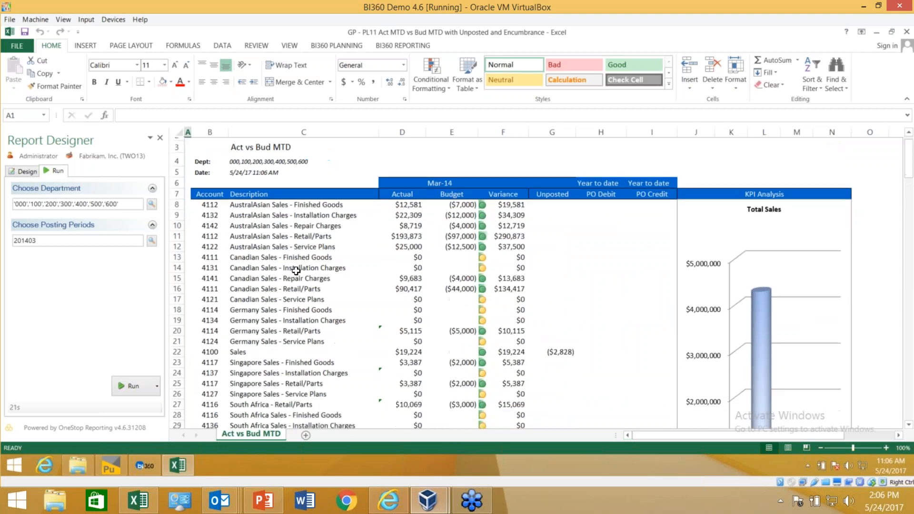
scroll(296, 270, down, 14)
scroll(296, 270, up, 14)
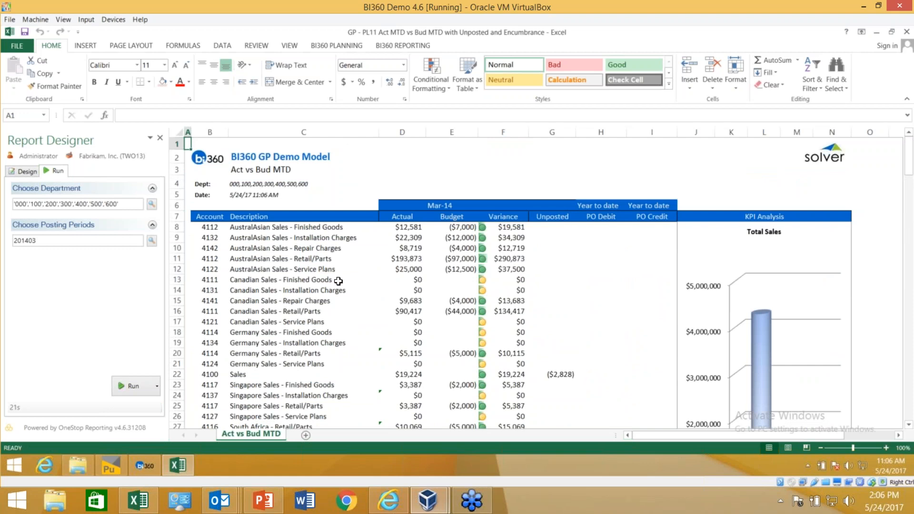
scroll(346, 268, down, 9)
scroll(346, 268, down, 20)
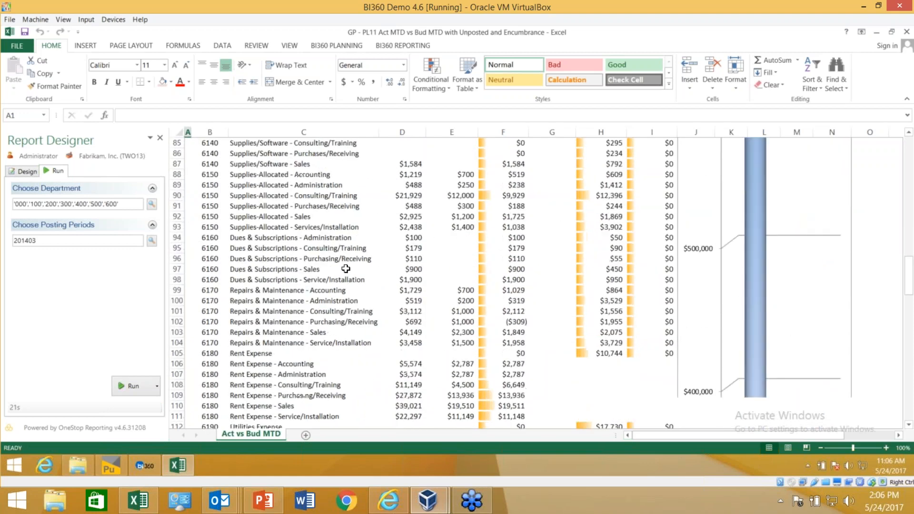
scroll(345, 269, down, 19)
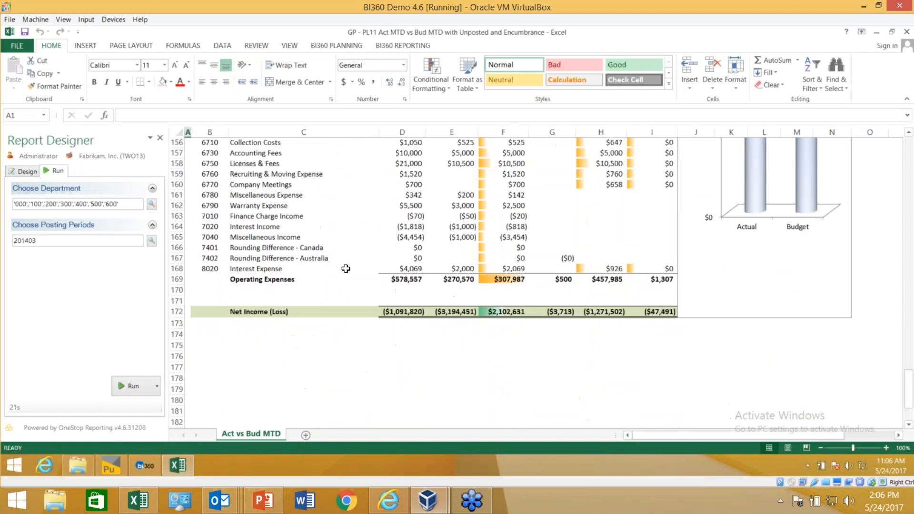
scroll(345, 269, up, 20)
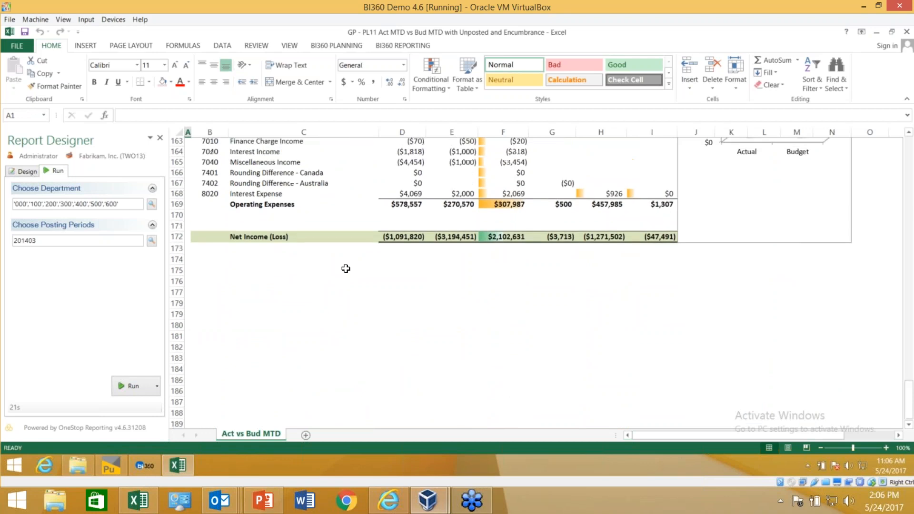
scroll(346, 269, up, 20)
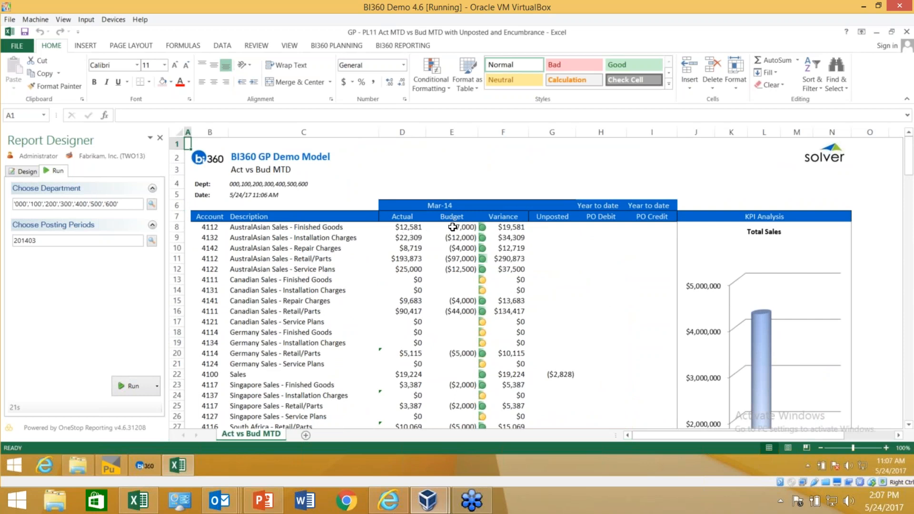
- Inspect the Variance formula in cell F8 and the Total Sales chart of the KPI Analysis
click(514, 231)
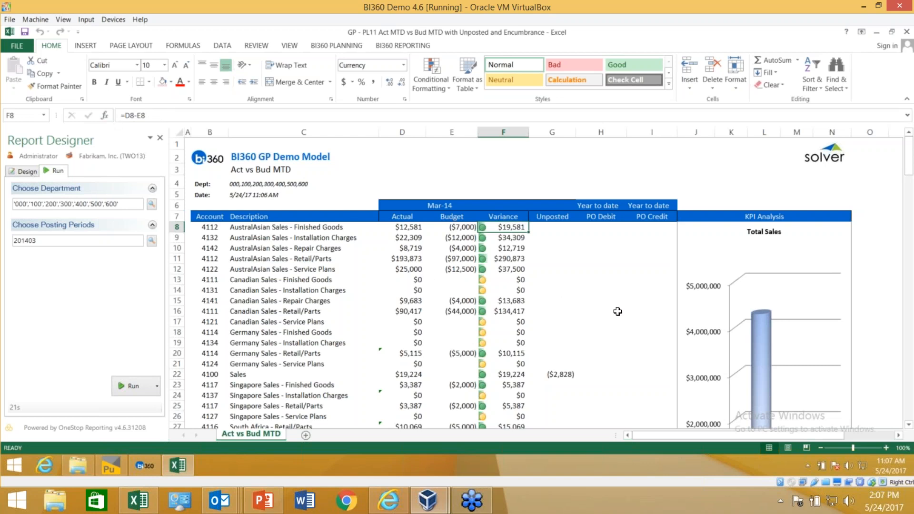
scroll(746, 341, down, 1)
scroll(746, 341, down, 9)
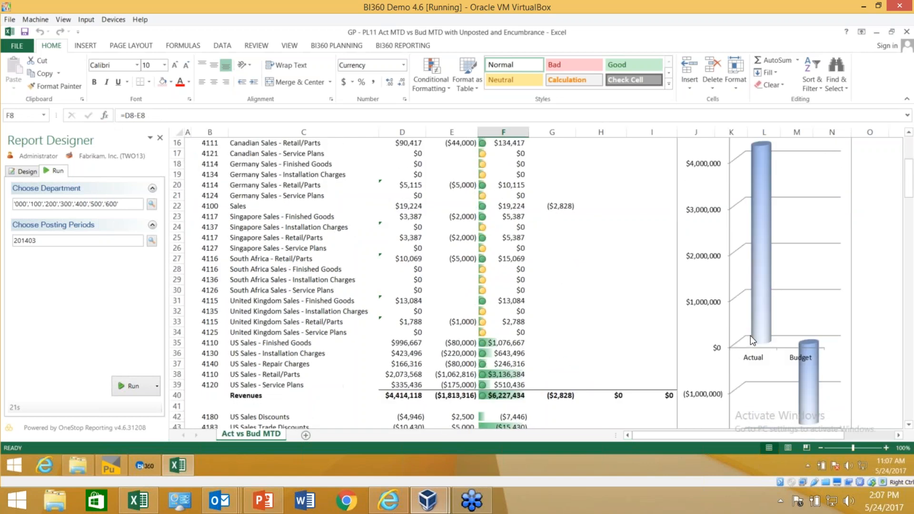
scroll(746, 341, up, 9)
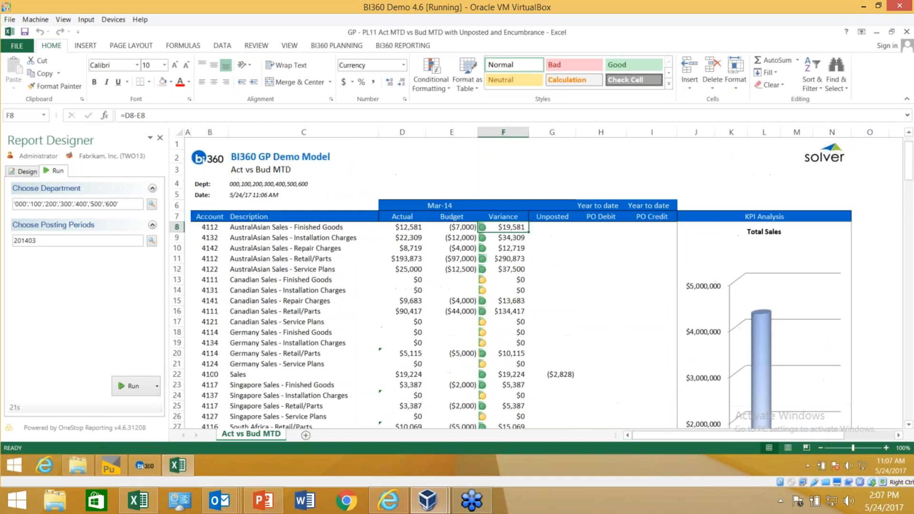
- Look over the conditional formatting icon sets and the Variance column's formatting down to the expense sections
click(442, 87)
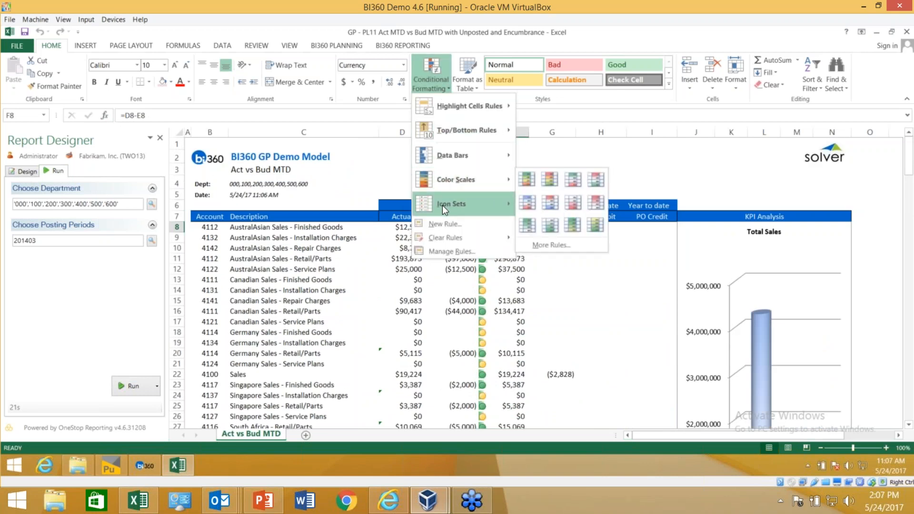
mouse_move(443, 205)
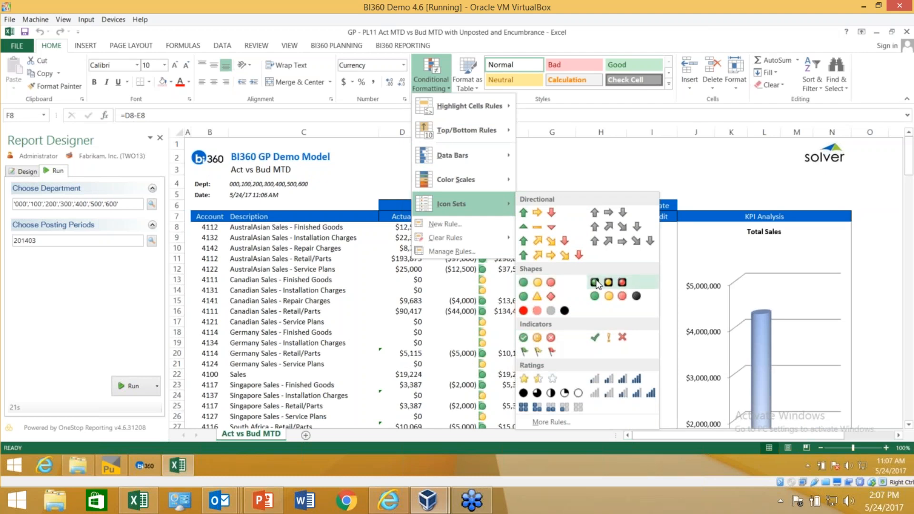
click(640, 164)
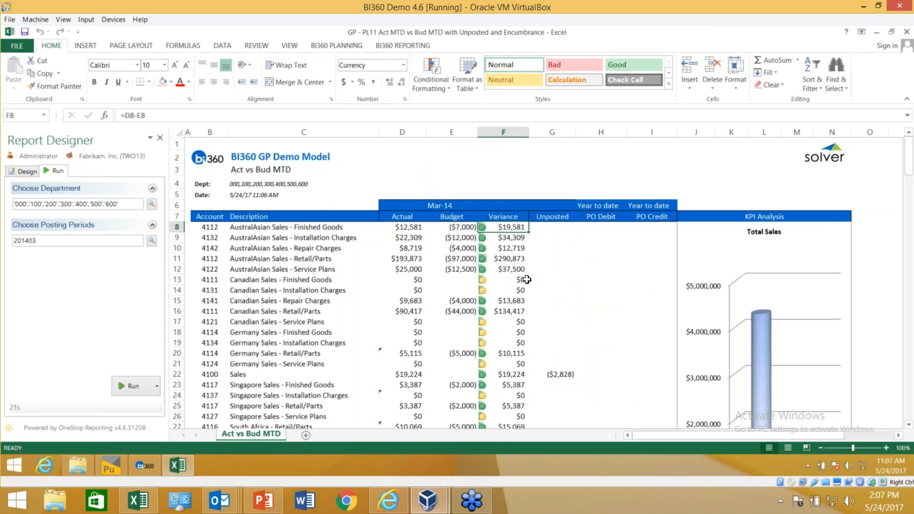
scroll(524, 262, down, 11)
scroll(526, 276, down, 3)
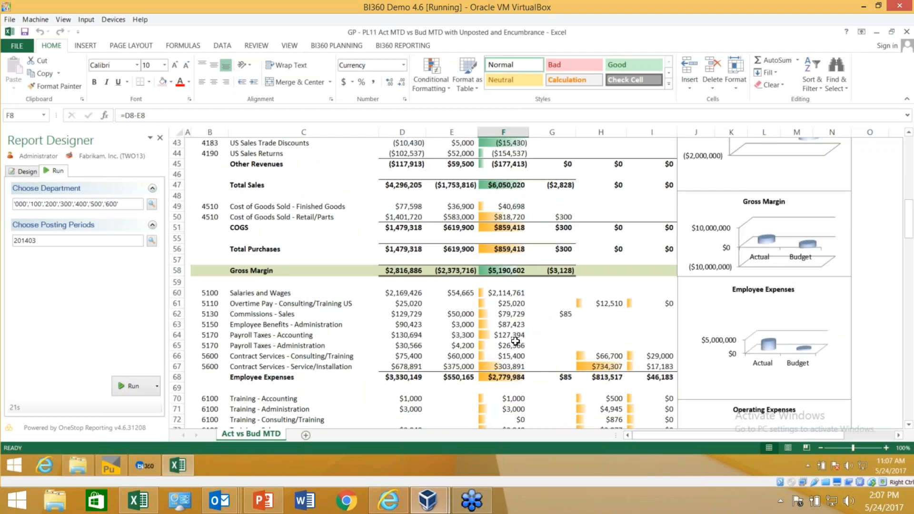
scroll(517, 340, up, 14)
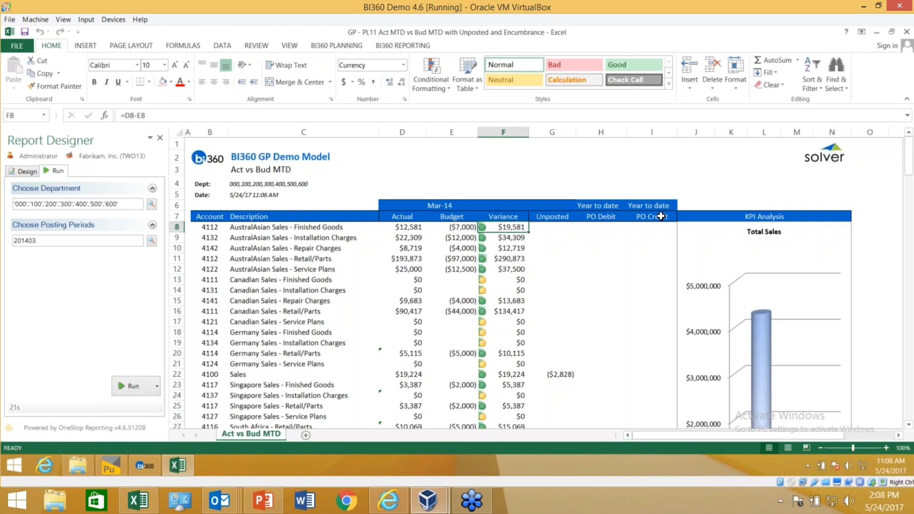
- Examine the year-to-date PO Debit and PO Credit columns across the employee and operating expense rows
scroll(613, 235, down, 13)
scroll(613, 237, down, 10)
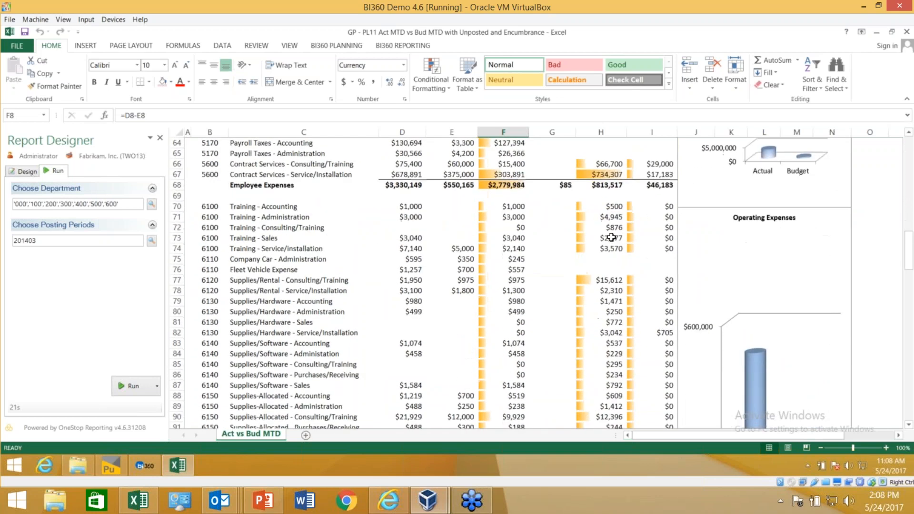
scroll(624, 333, down, 5)
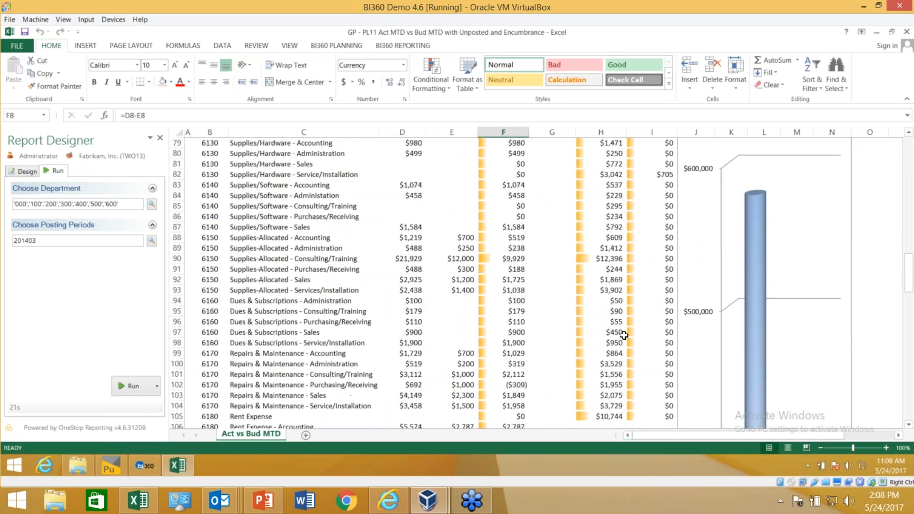
scroll(623, 336, down, 2)
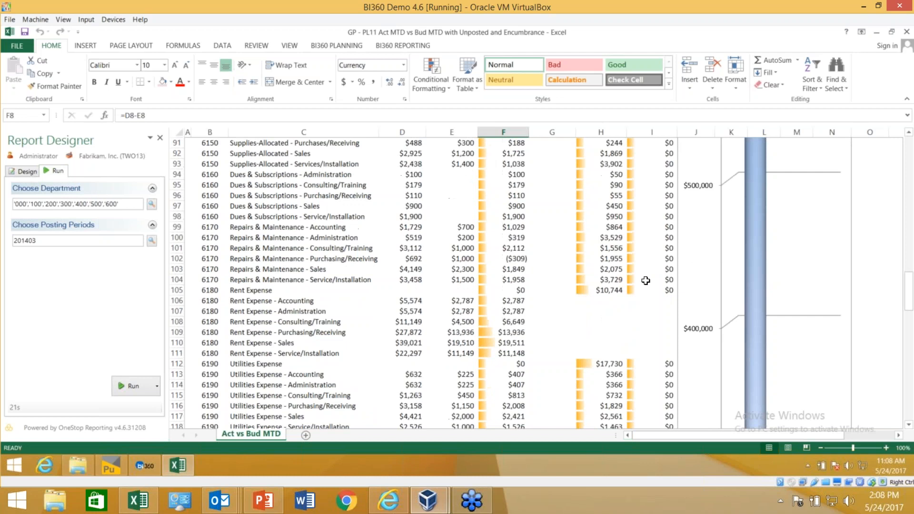
scroll(640, 293, down, 7)
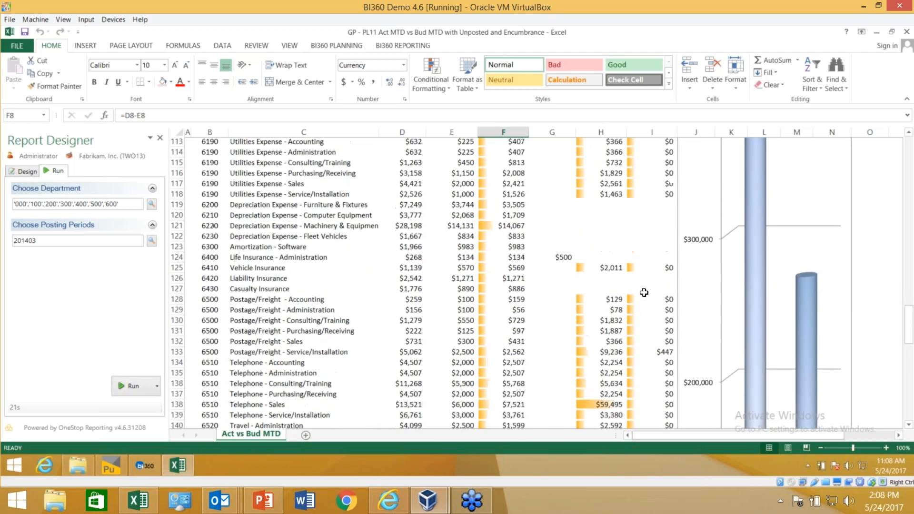
scroll(643, 292, up, 6)
scroll(643, 293, up, 6)
scroll(644, 292, up, 4)
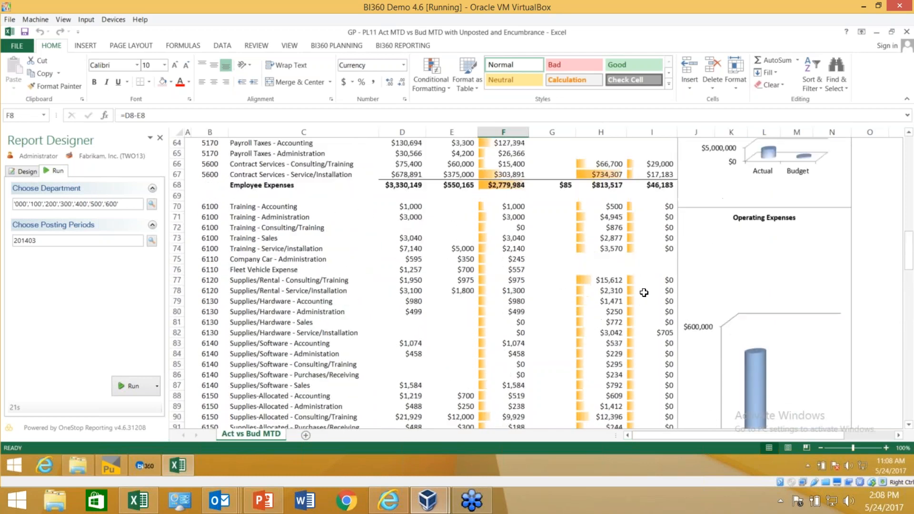
scroll(644, 293, up, 1)
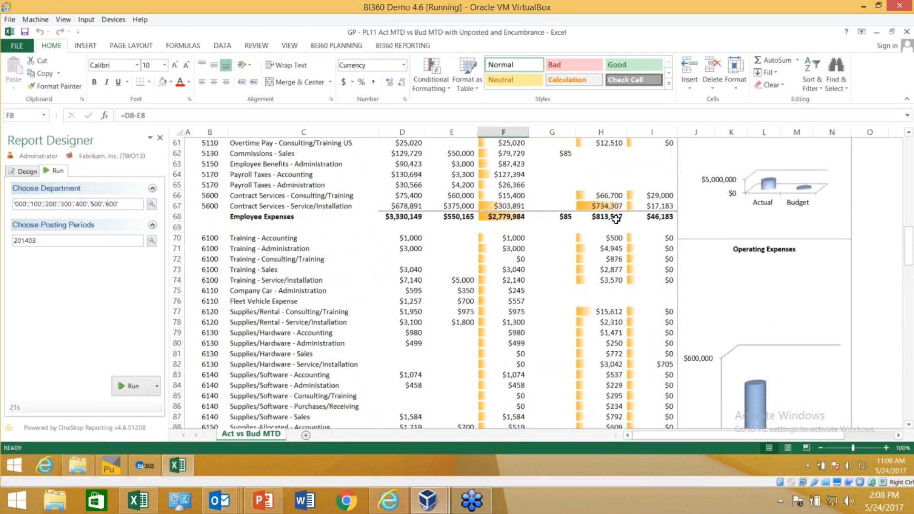
- Drill down to Actual Details from the Actual amount of Contract Services - Service/Installation in cell D67
right_click(406, 206)
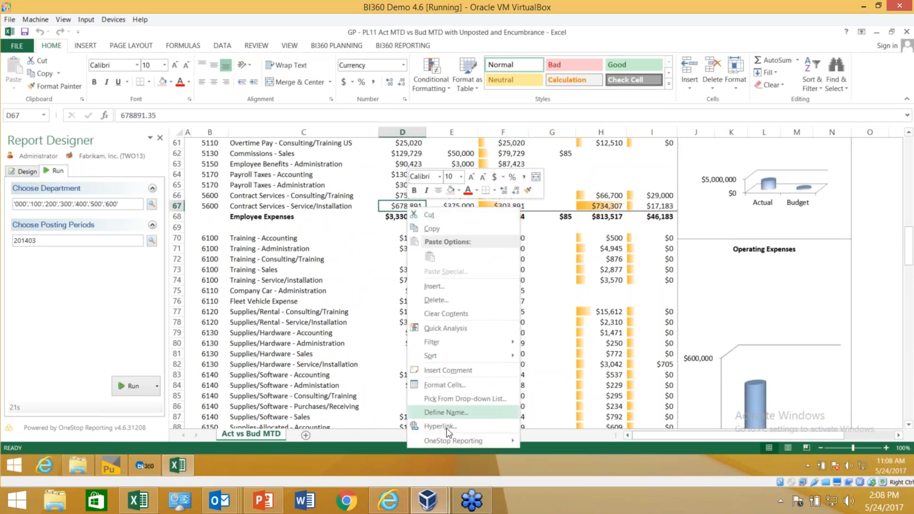
mouse_move(451, 443)
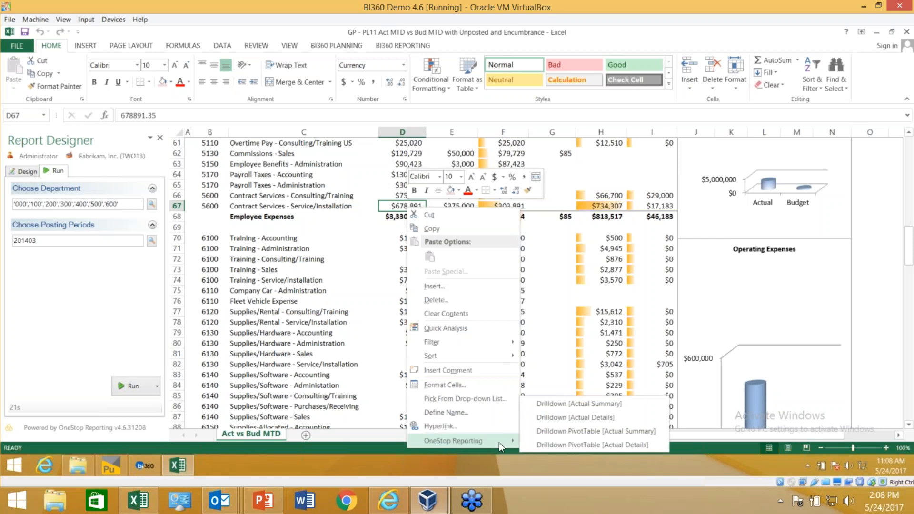
click(568, 418)
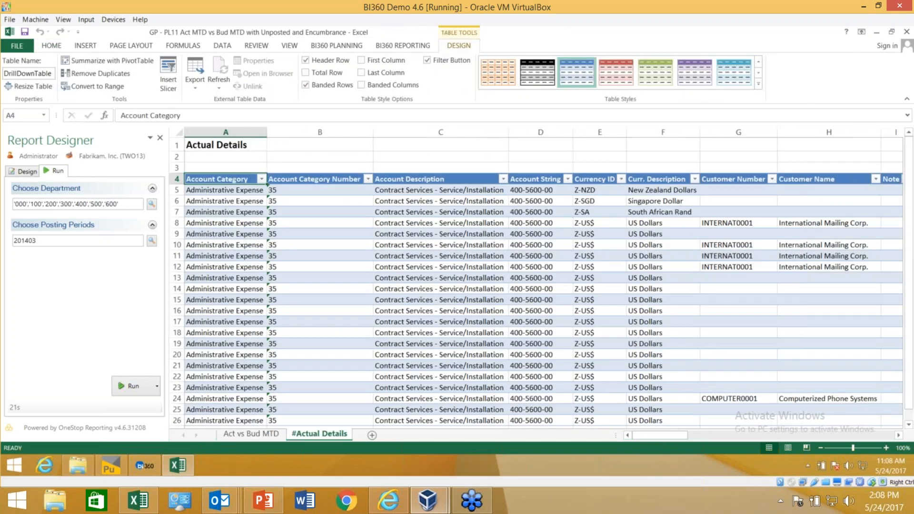
- Examine the transaction columns and rows of the Actual Details table across to PO Number
click(818, 434)
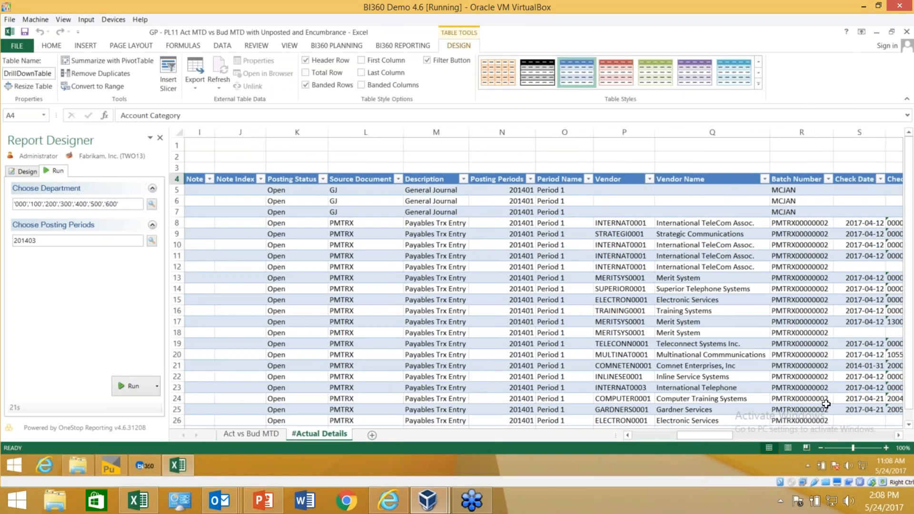
click(844, 434)
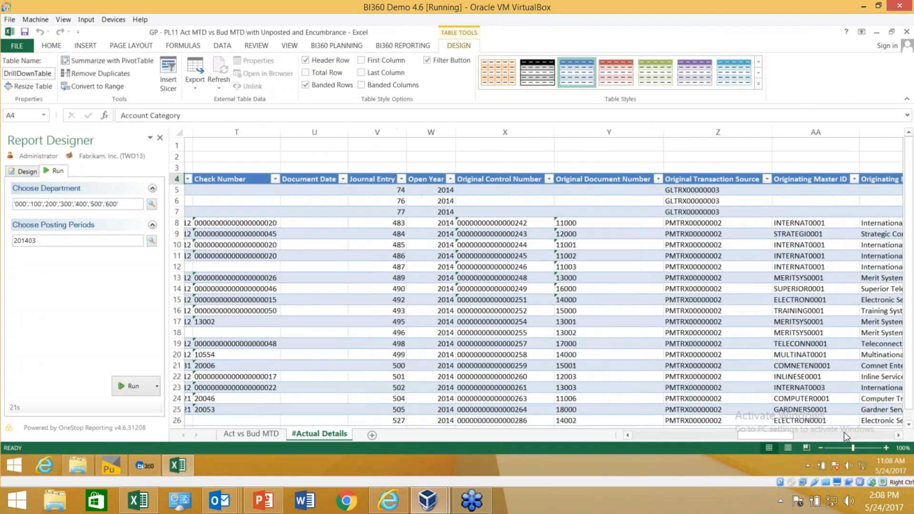
click(898, 435)
click(897, 436)
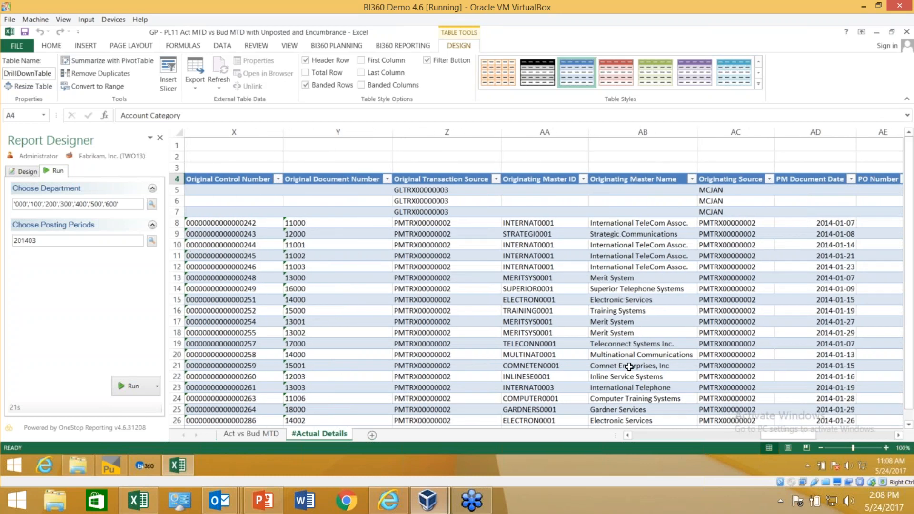
scroll(629, 366, down, 5)
scroll(629, 367, up, 5)
drag(812, 438, 247, 434)
- From Act vs Bud MTD, drill down to Payables Distribution on the PO Debit amount of Contract Services - Service/Installation in cell H67
click(248, 433)
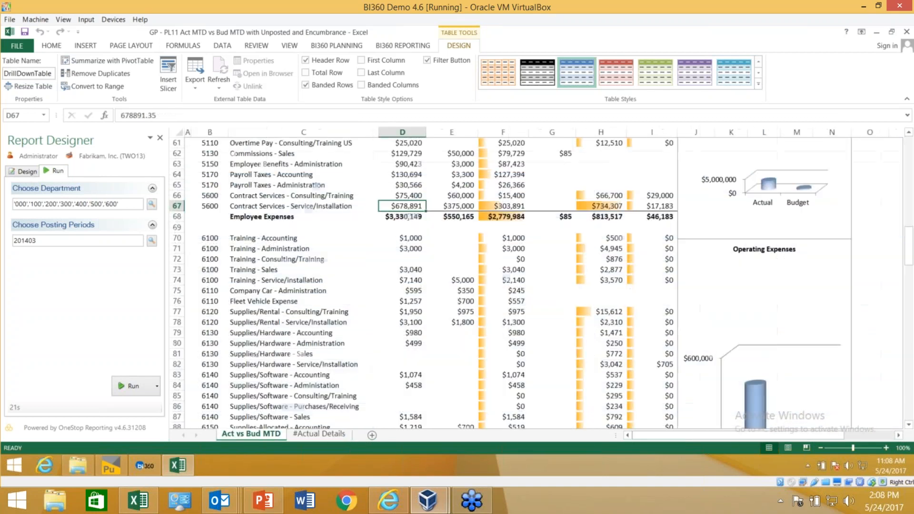
right_click(609, 206)
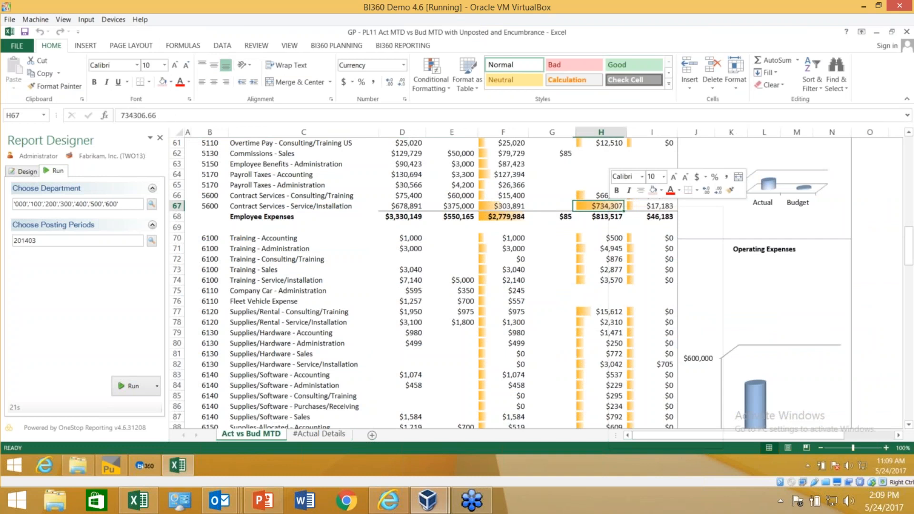
mouse_move(652, 444)
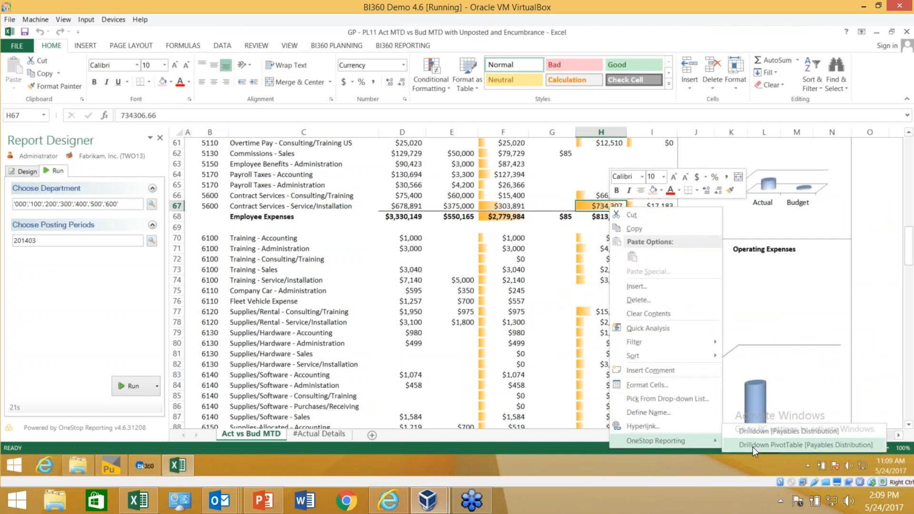
click(756, 430)
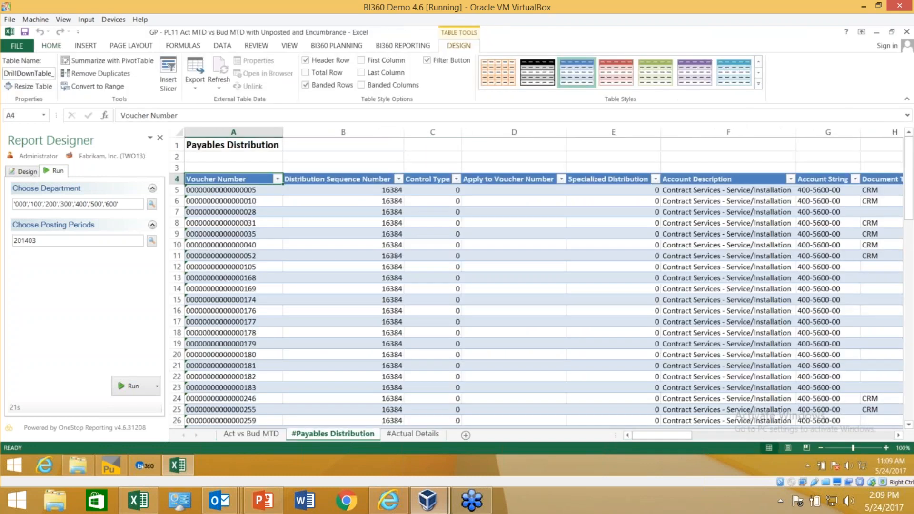
- Examine the columns of the Payables Distribution table from Voucher Number across to Credit Amount
click(855, 435)
click(855, 435)
click(857, 438)
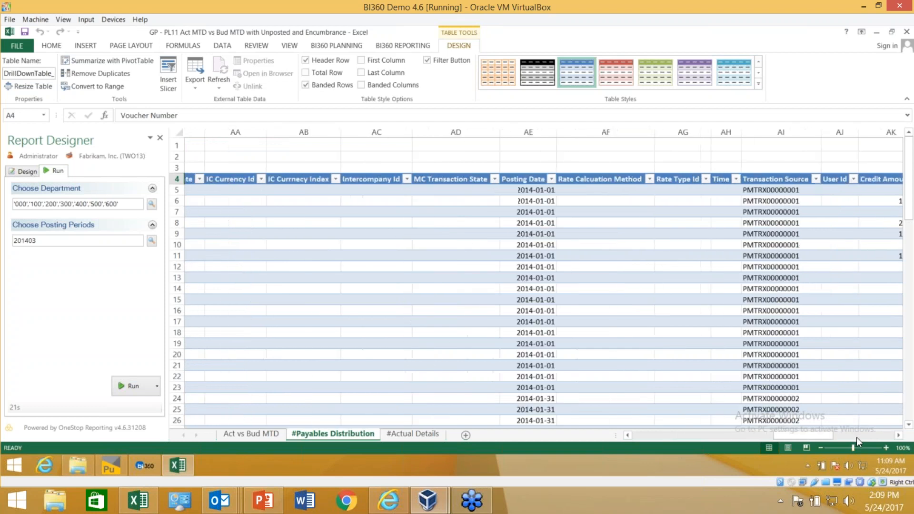
click(857, 437)
drag(831, 441, 633, 438)
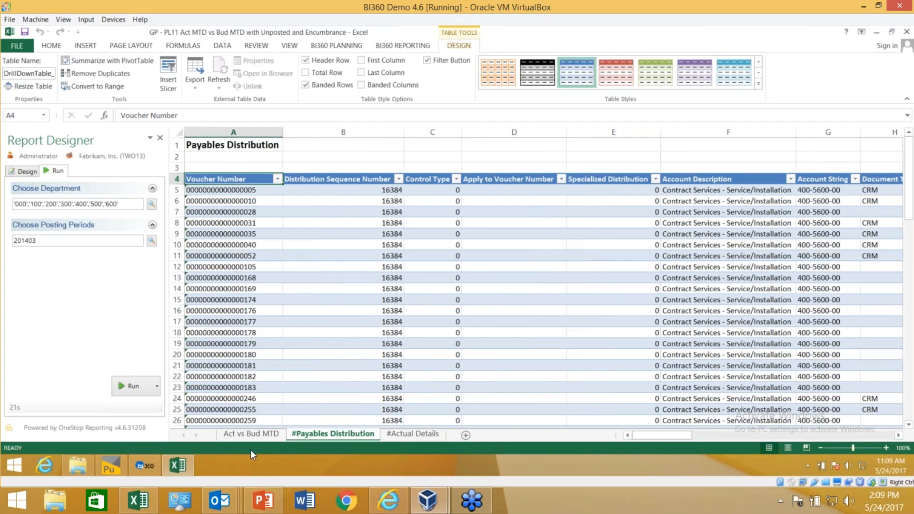
- Return to the Act vs Bud MTD sheet and look over the operating expense rows down to Net Income (Loss)
click(246, 438)
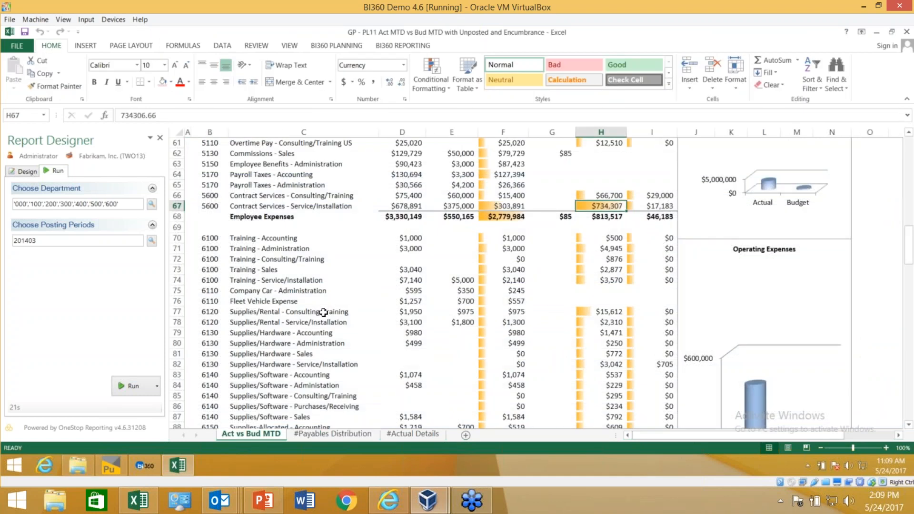
scroll(351, 326, up, 2)
scroll(352, 326, down, 18)
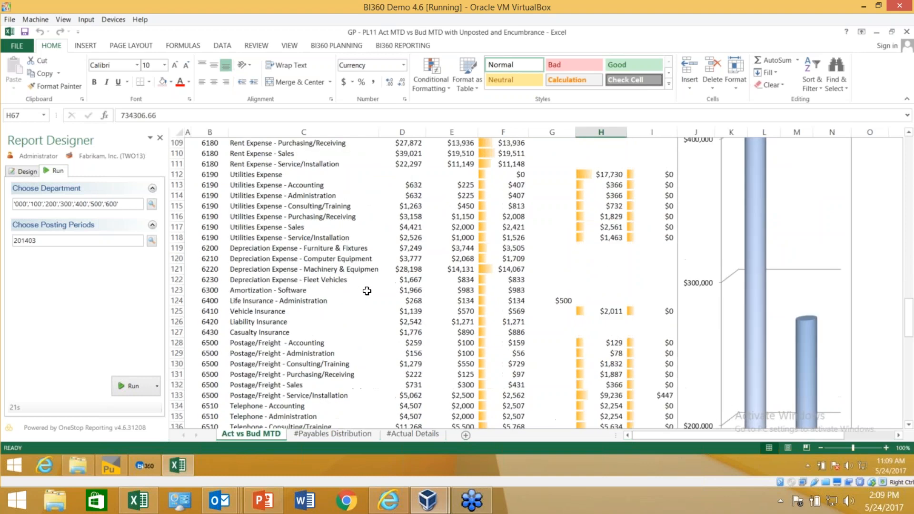
scroll(367, 290, down, 13)
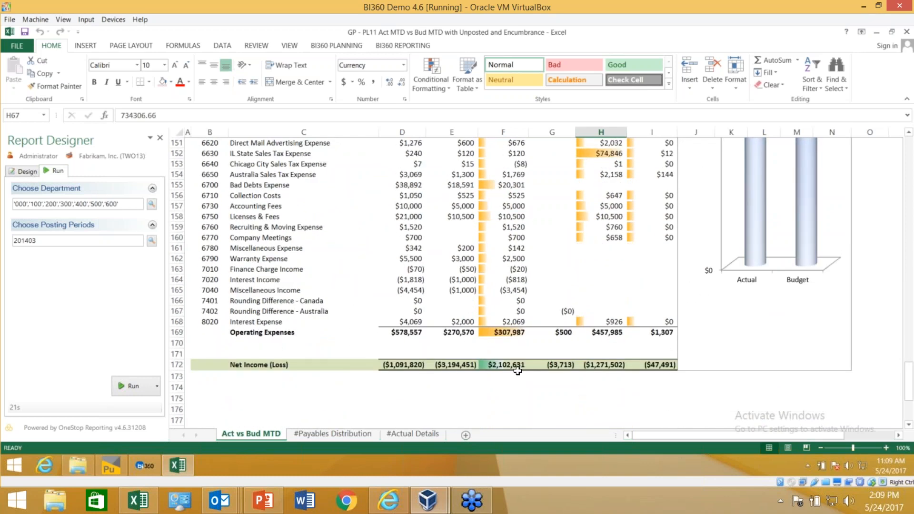
scroll(391, 365, up, 8)
scroll(392, 365, up, 5)
- Switch the report back to design mode and bring up row 8's filter settings in the Layout Editor
click(28, 171)
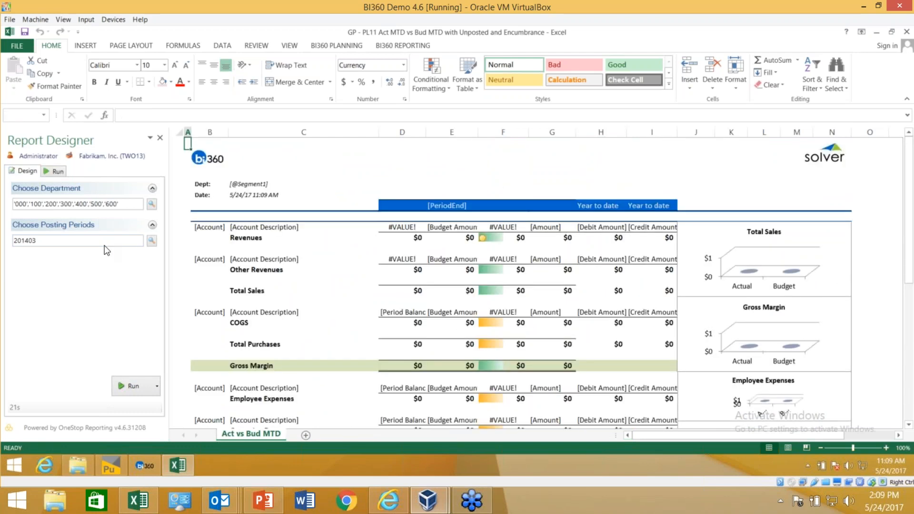
drag(771, 37, 362, 275)
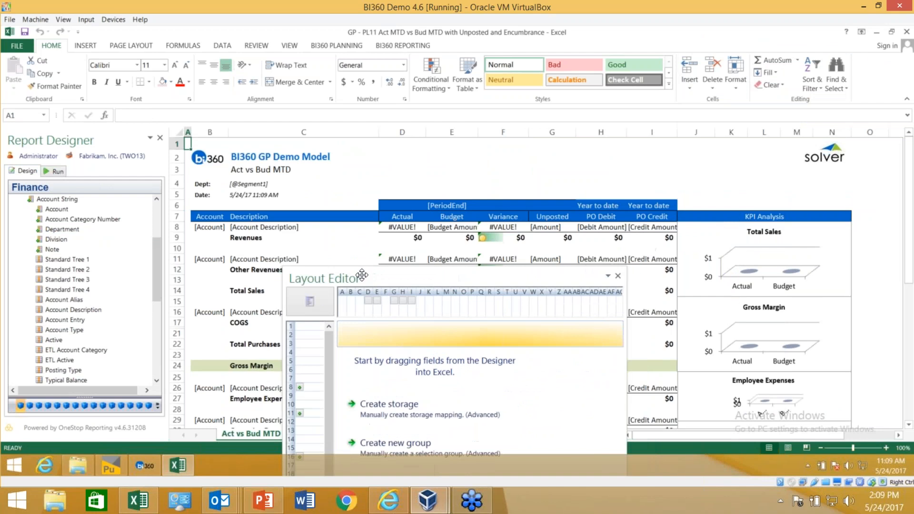
click(177, 227)
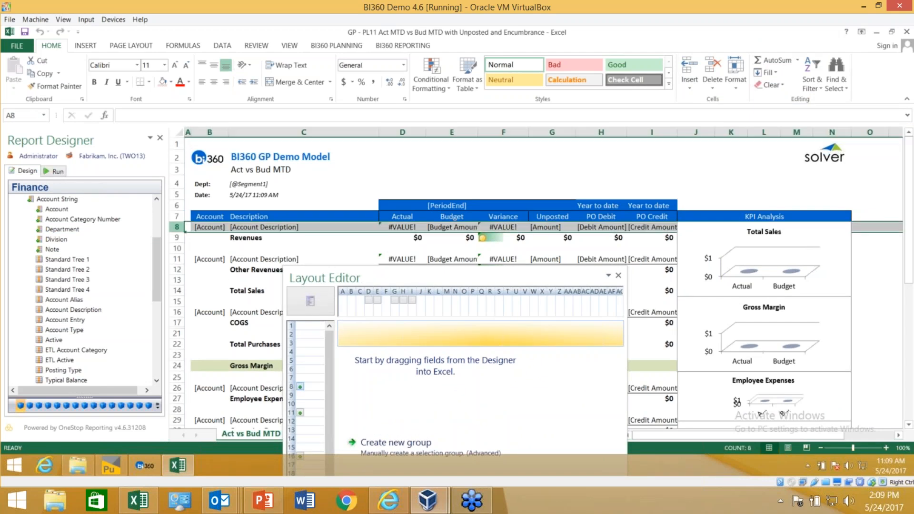
drag(462, 273, 466, 167)
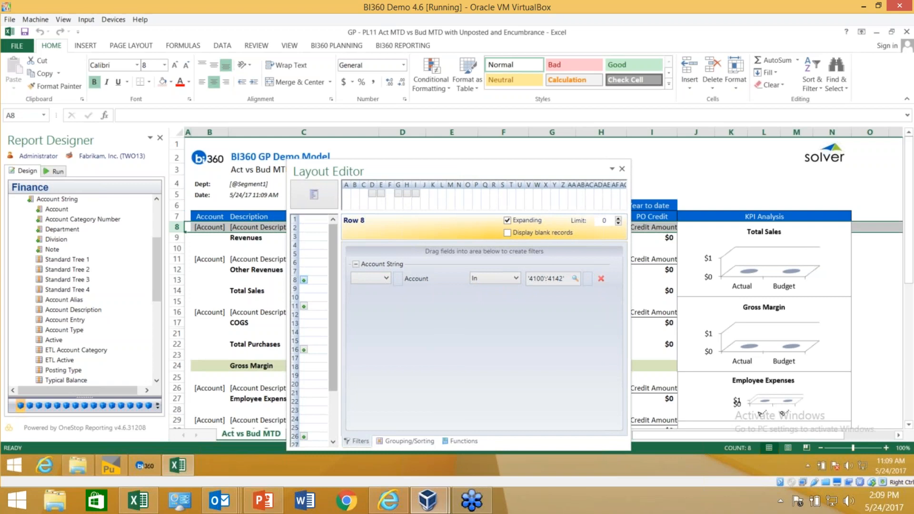
- Add account 4180 to row 8's Account filter alongside the range 4100 to 4142
click(577, 279)
click(539, 243)
click(539, 241)
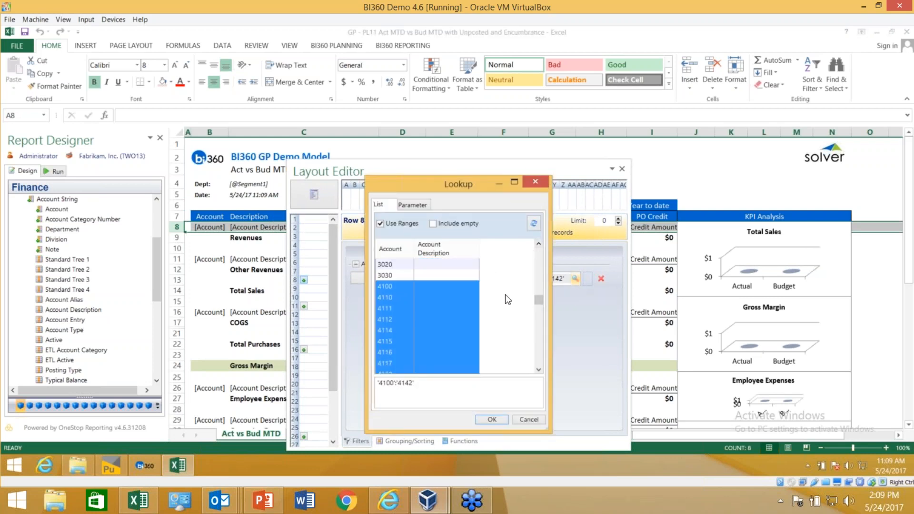
click(539, 370)
click(539, 369)
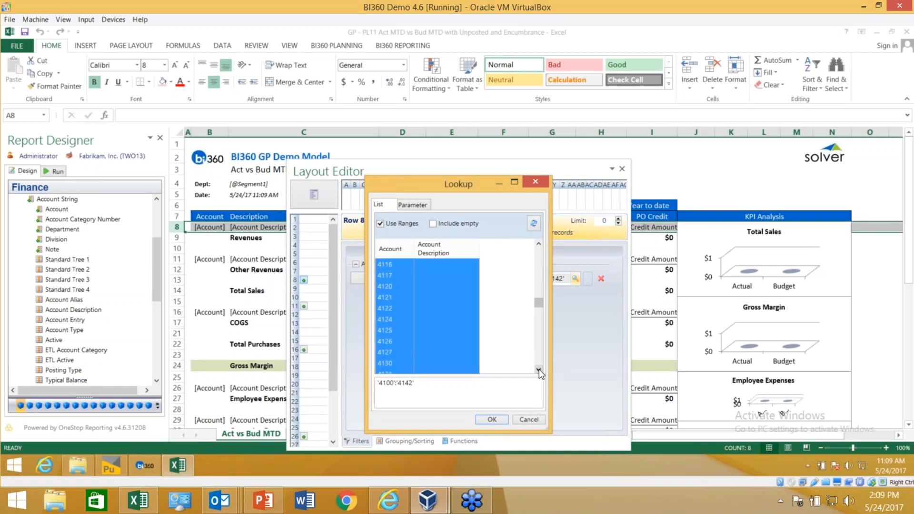
click(539, 369)
click(539, 370)
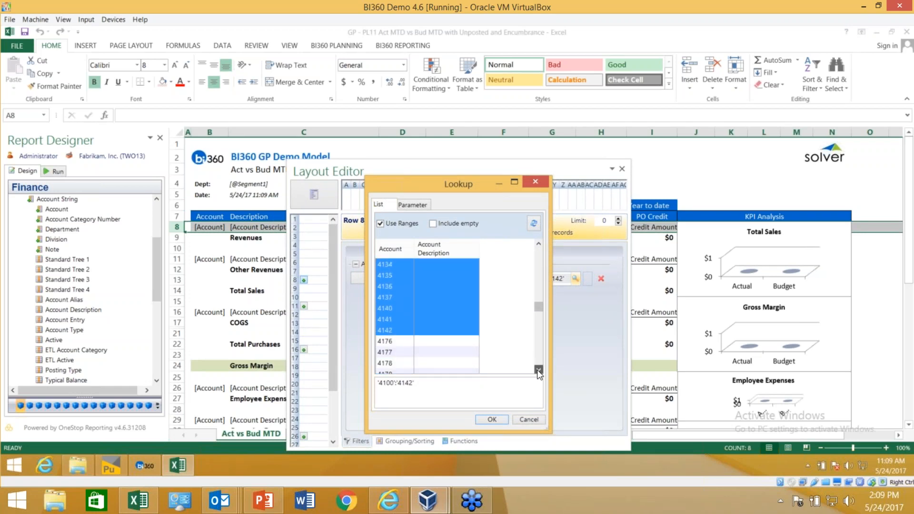
click(539, 370)
click(539, 370)
click(539, 370)
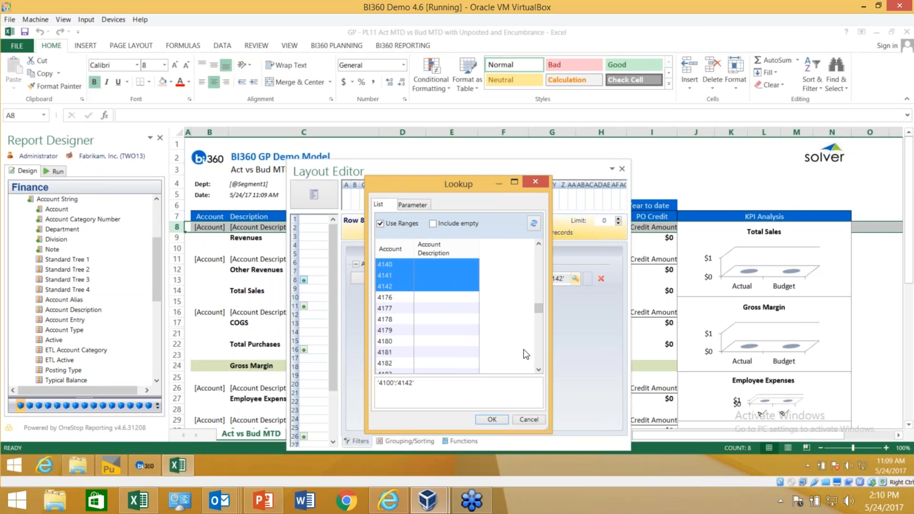
ctrl+click(419, 342)
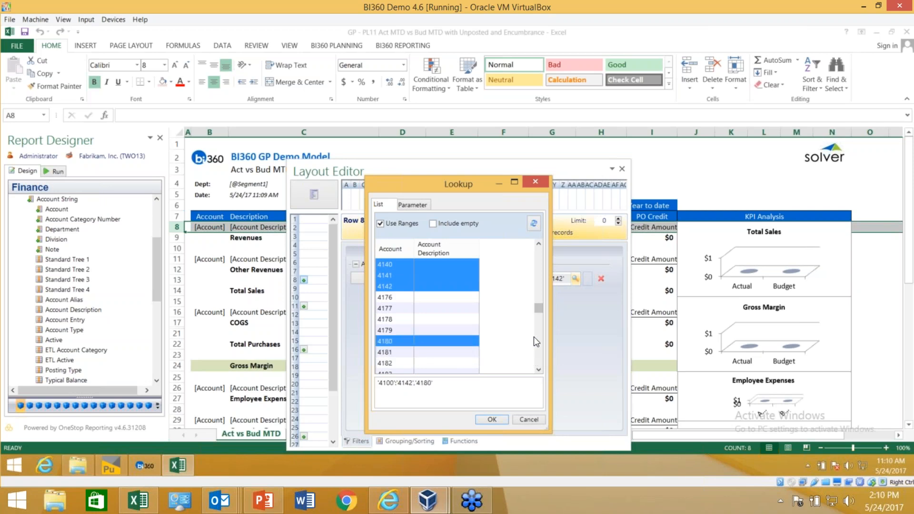
click(488, 420)
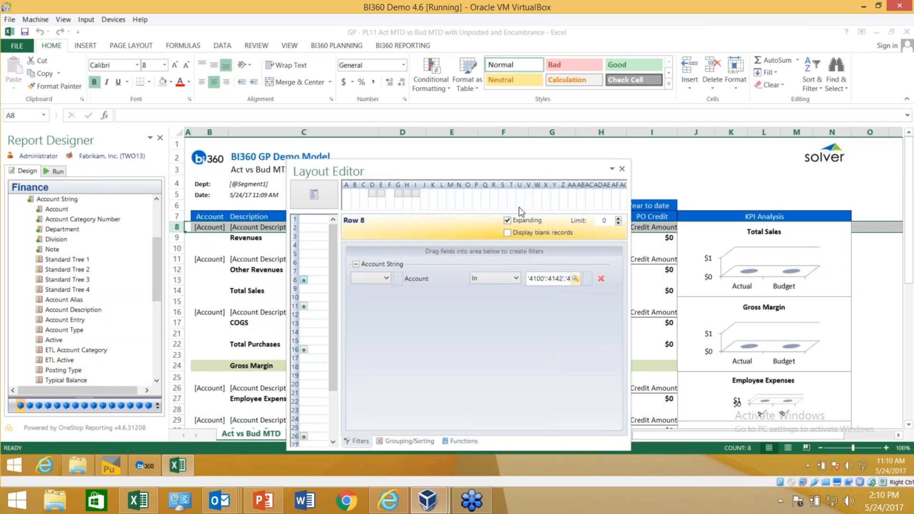
- Turn row 8's Expanding option off and on again, and run the report for posting period 201403
click(508, 221)
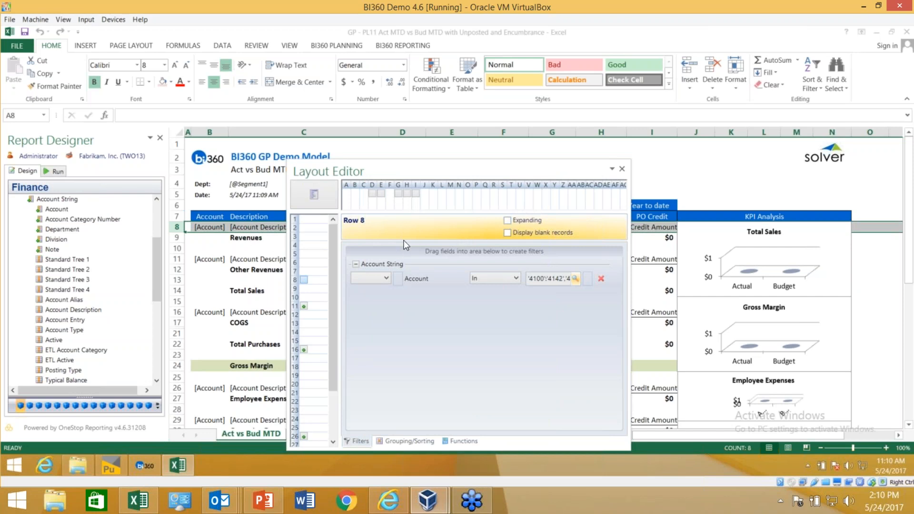
click(507, 220)
click(61, 169)
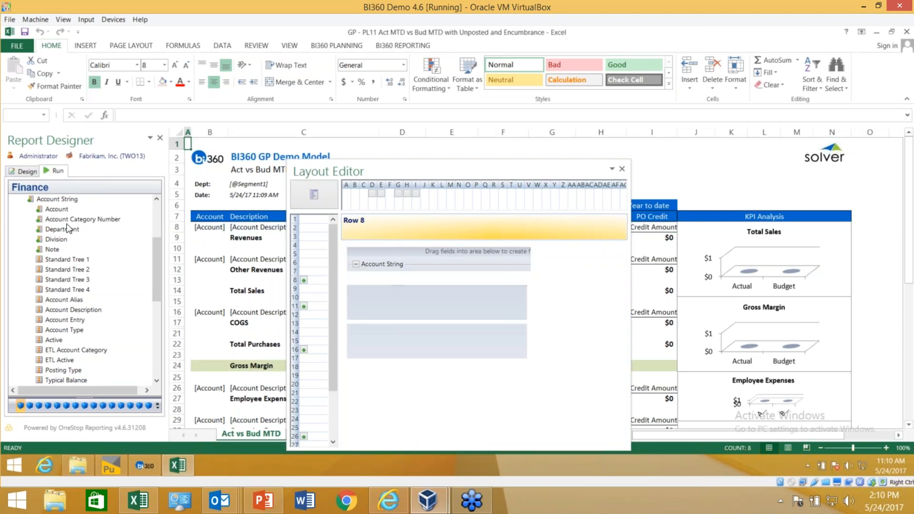
click(134, 386)
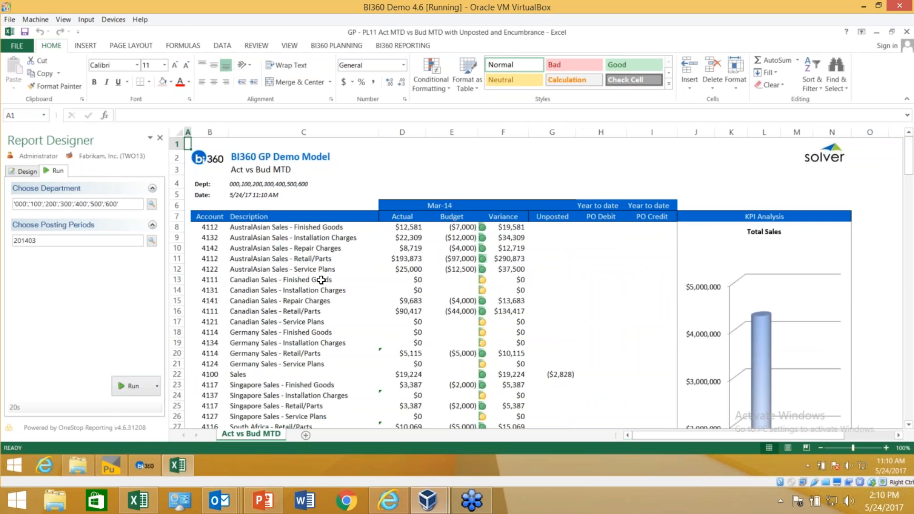
- Check the Revenues section for the added account 4180 US Sales Discounts in row 40
scroll(283, 371, down, 6)
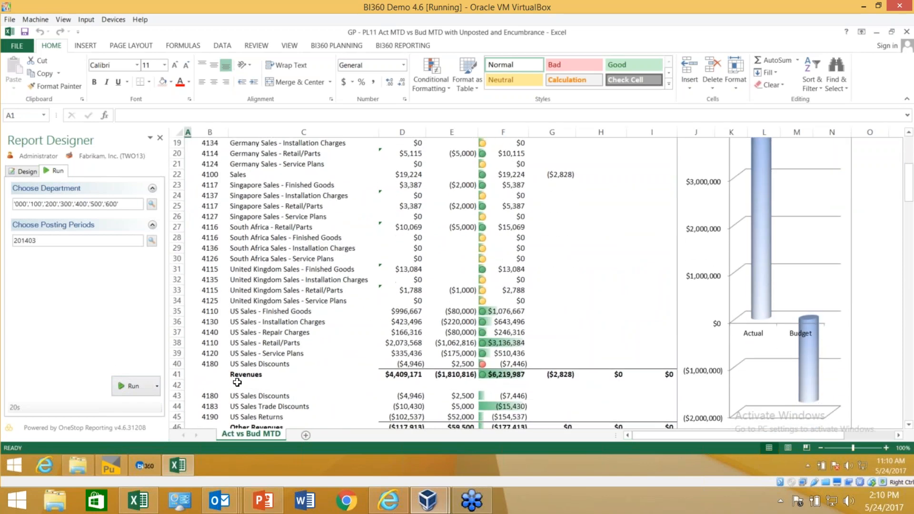
click(171, 364)
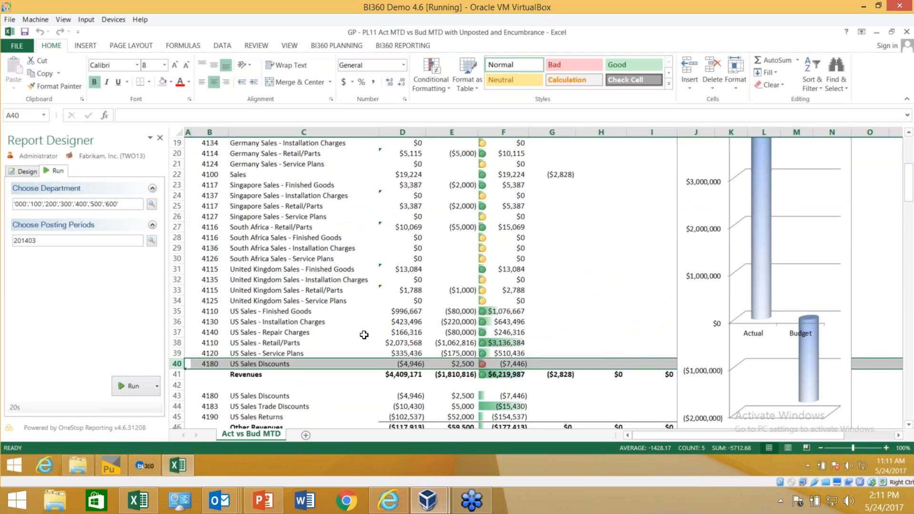
scroll(364, 335, down, 1)
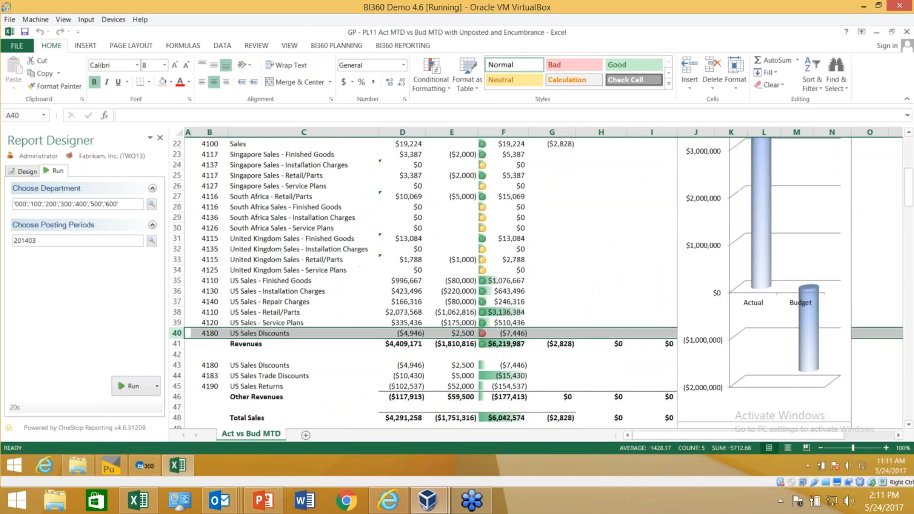
scroll(187, 166, up, 3)
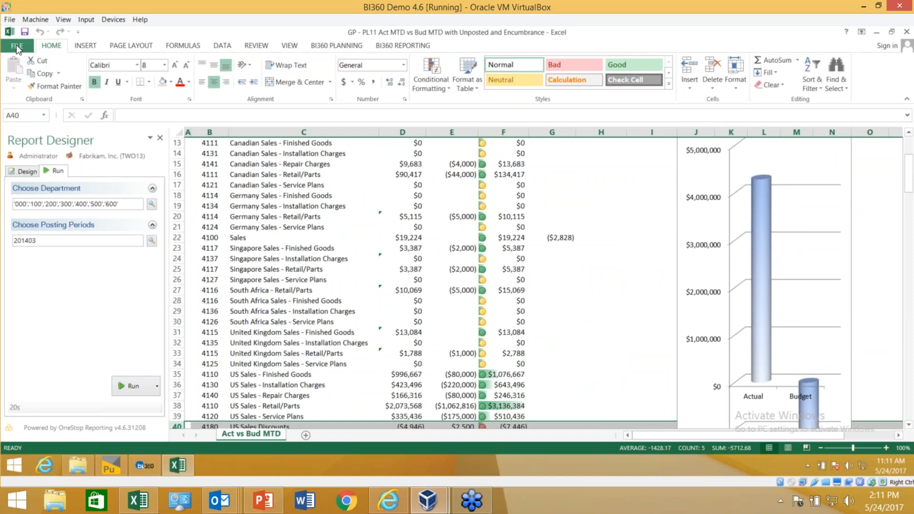
- Close the report workbook and create a new blank report on the Microsoft Dynamics GP integration model with the GP data connection
click(17, 47)
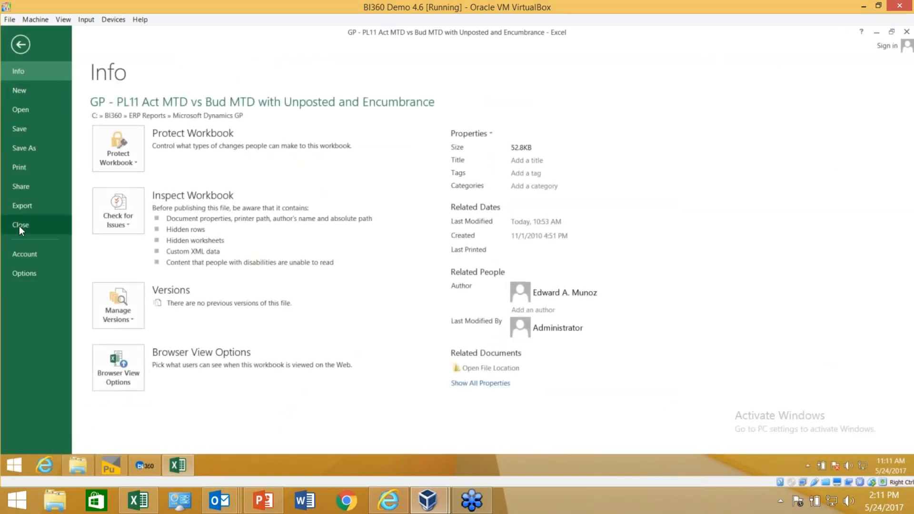
click(19, 225)
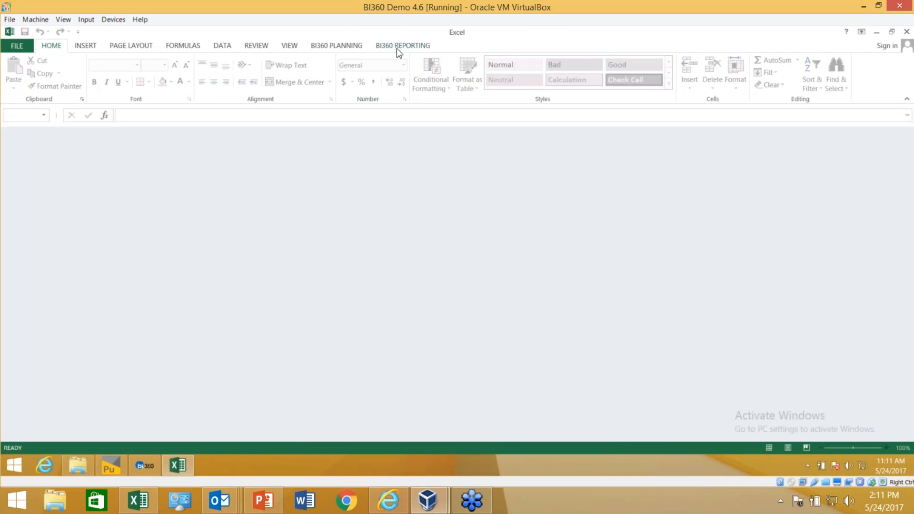
click(396, 48)
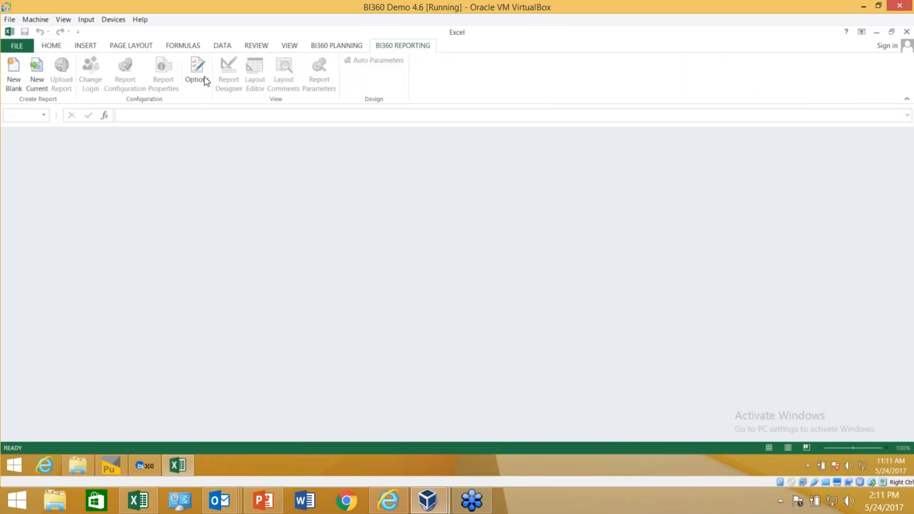
click(14, 71)
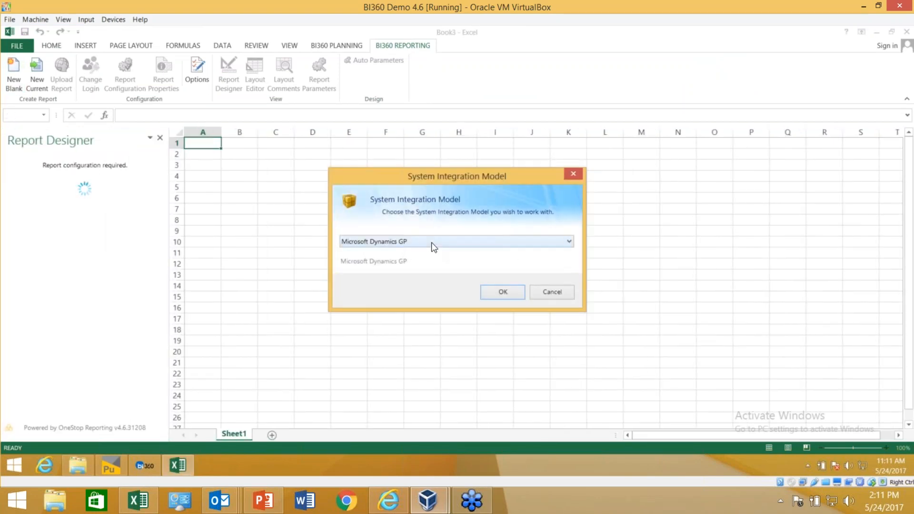
click(489, 291)
click(556, 344)
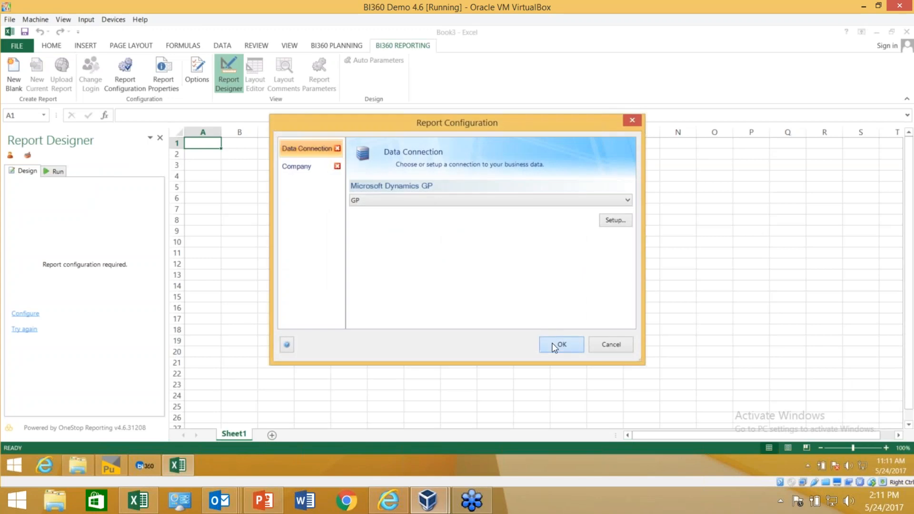
click(558, 344)
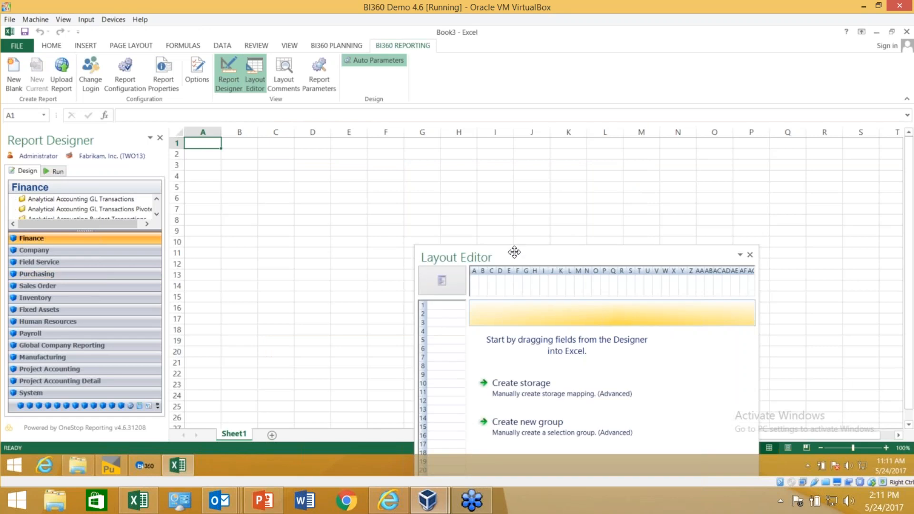
- Move the Layout Editor aside, widen columns A to F, widen column C further and narrow column A
drag(514, 254, 888, 228)
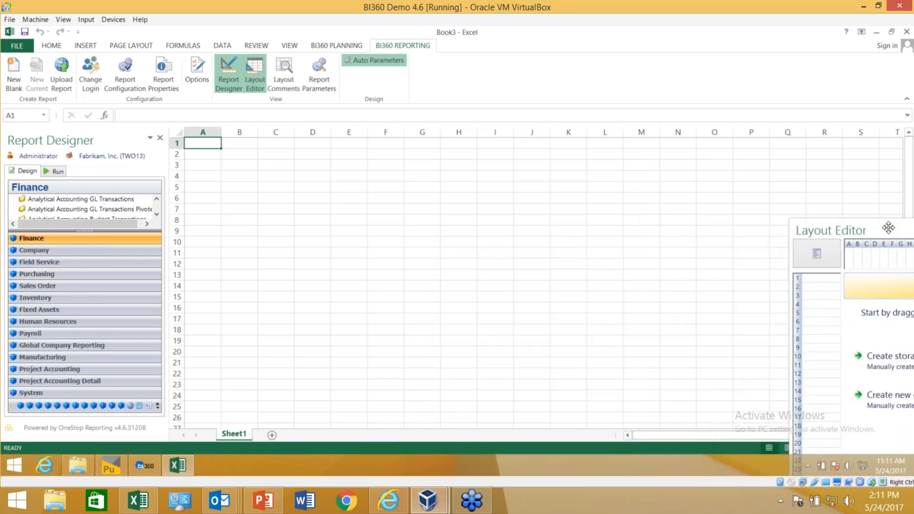
click(213, 129)
drag(214, 130, 422, 133)
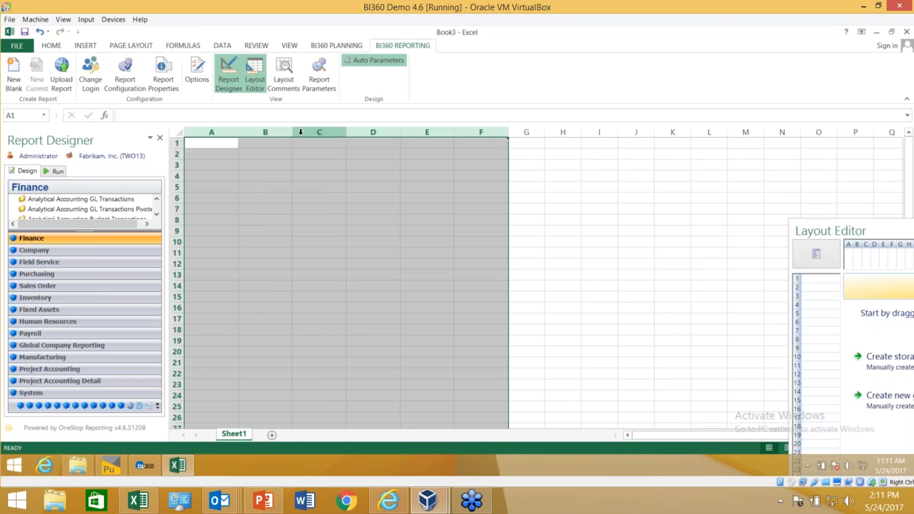
click(315, 132)
drag(346, 137, 400, 145)
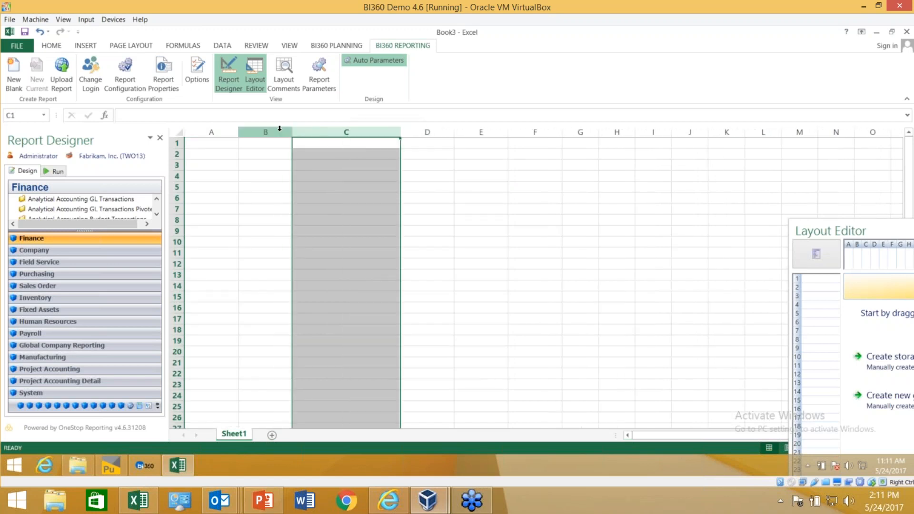
drag(238, 136, 202, 137)
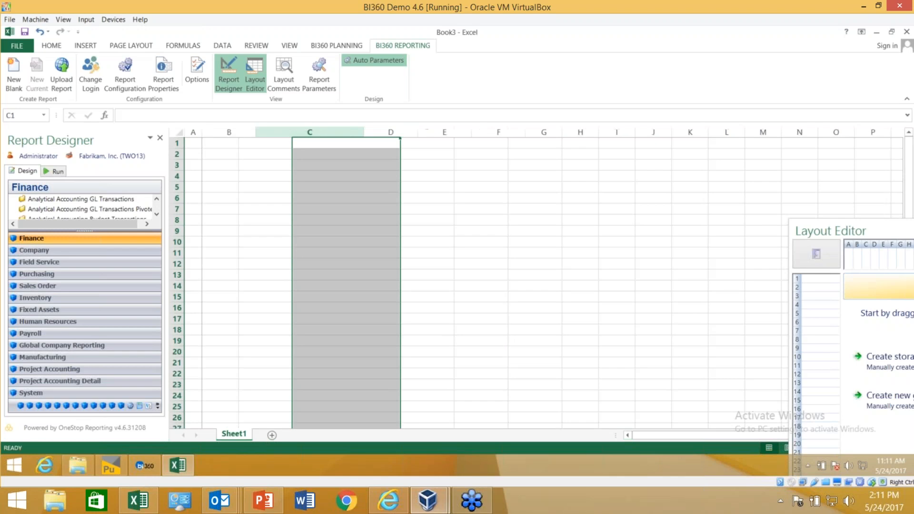
- Enter the report title Trial Balance in cell B2
click(241, 152)
text(Trial Baa)
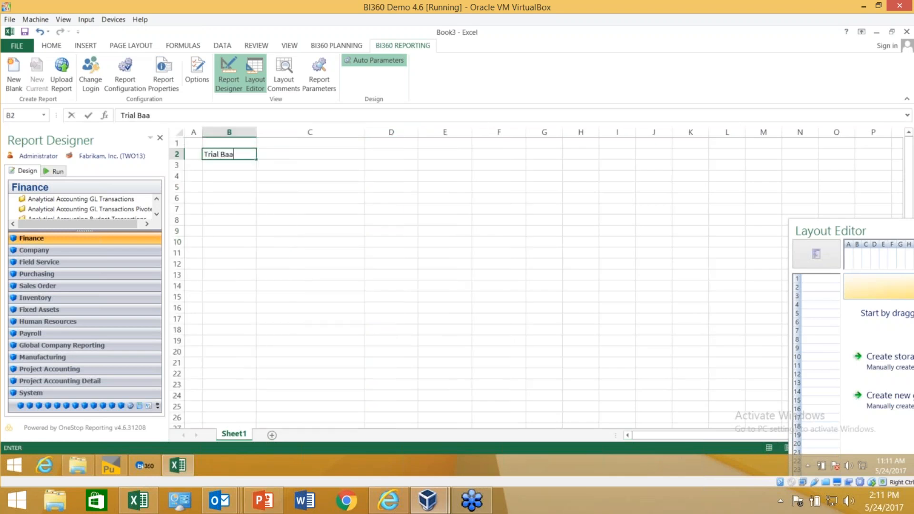
text(lance)
key(Return)
- Enter the column headings Acct in cell B7 and Name in cell C7
key(Return)
key(Return)
key(Return)
key(Return)
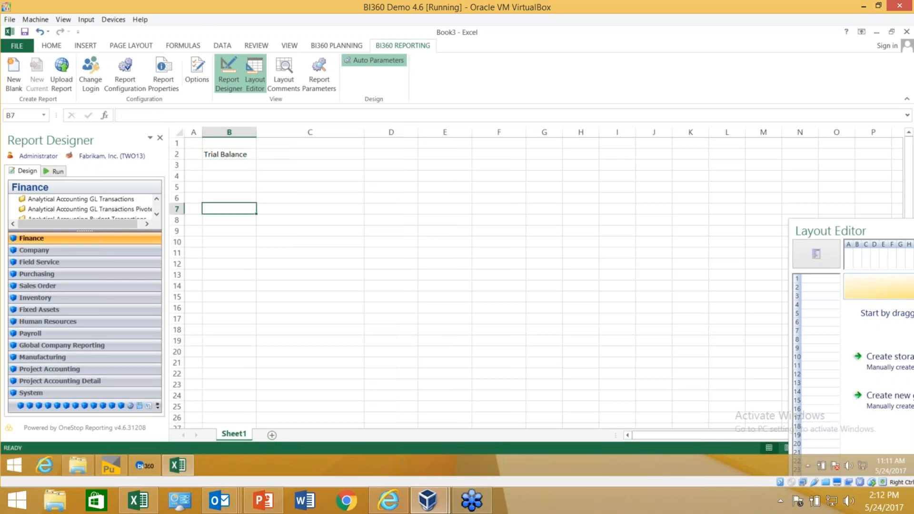
text(Acct)
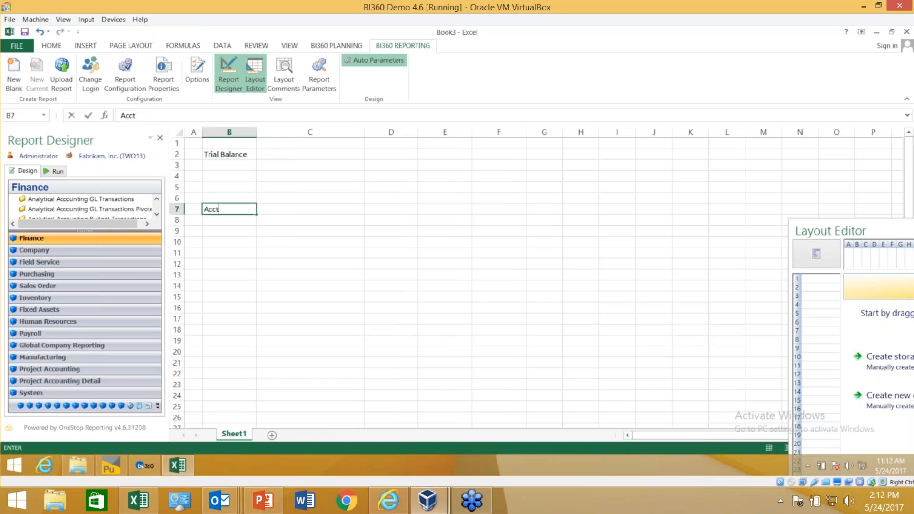
key(Tab)
text(Nam)
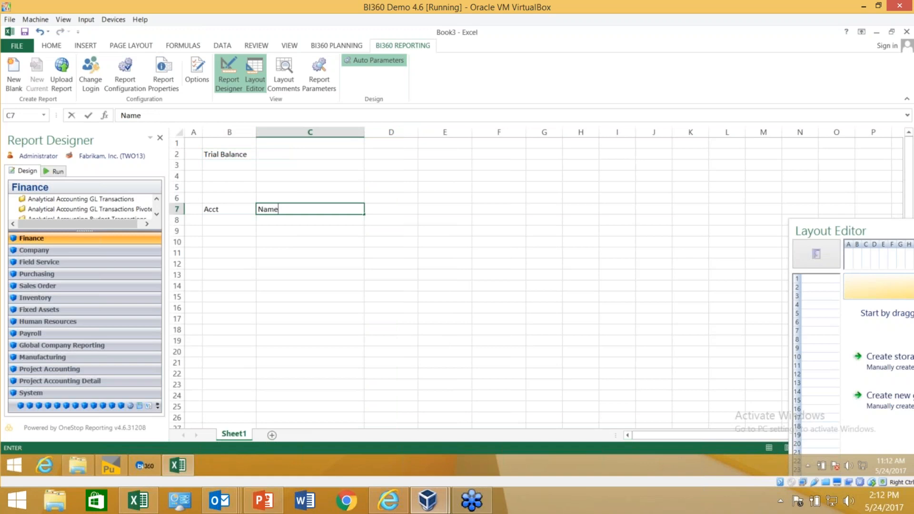
key(Return)
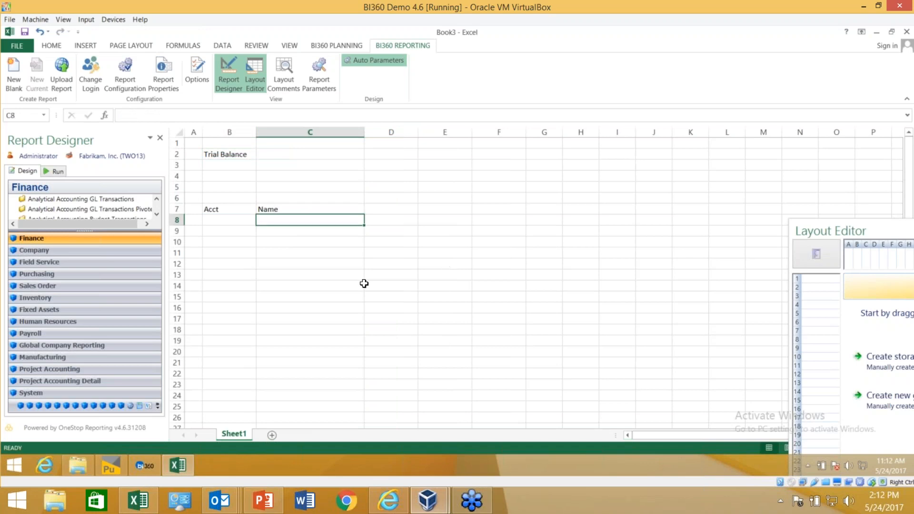
- Place the Actual Summary field Account String in B8 with a new row selection group, and Account Description in C8
drag(77, 230, 73, 412)
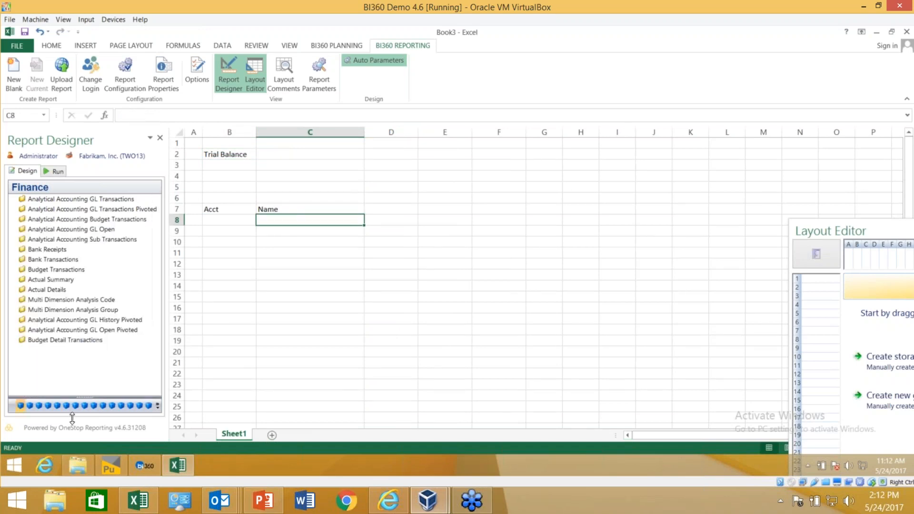
click(15, 280)
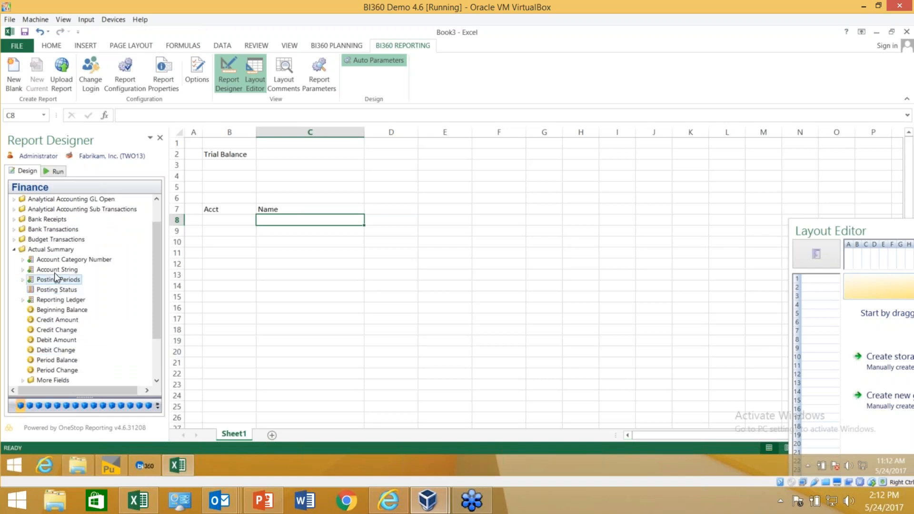
drag(53, 270, 229, 220)
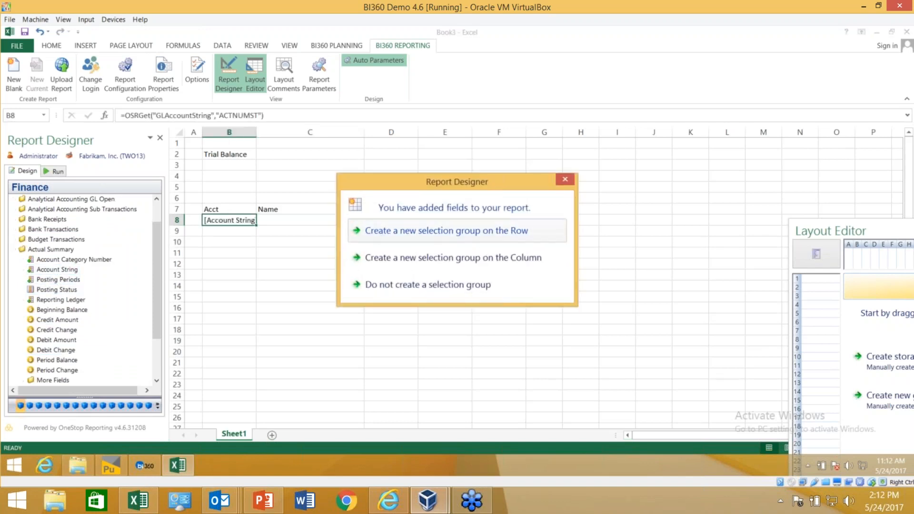
click(409, 230)
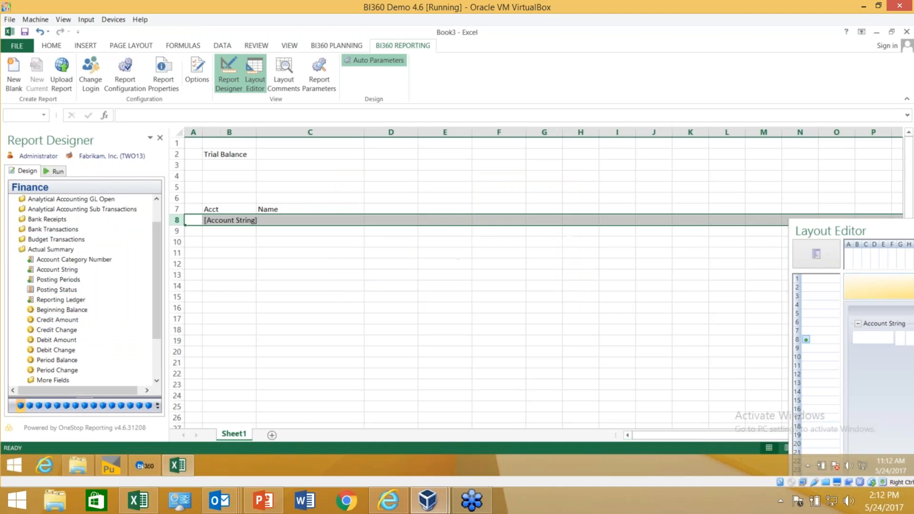
click(22, 270)
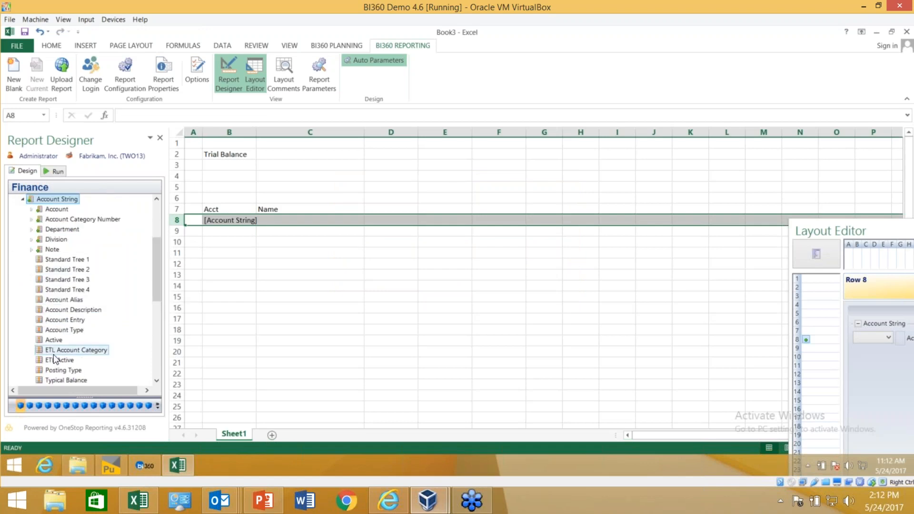
drag(72, 310, 362, 220)
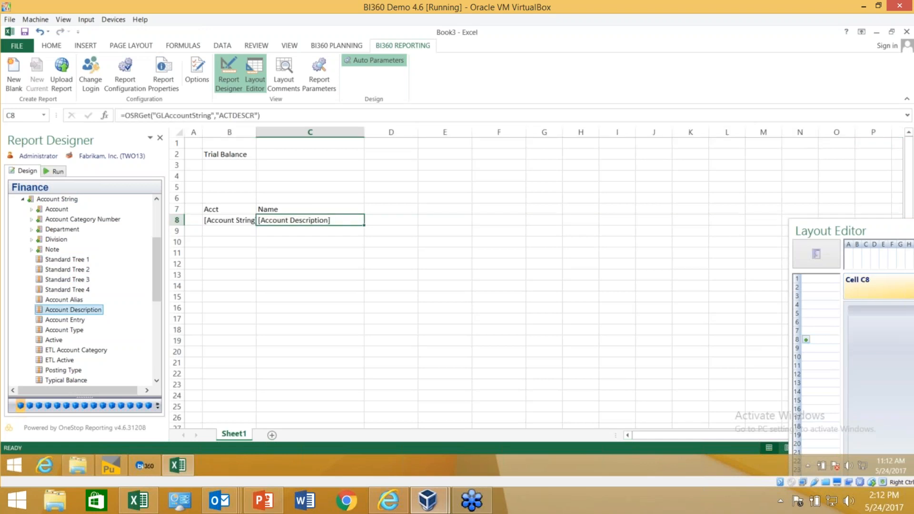
- Place the Actual Summary field Period Balance in cells D8 and E8
click(22, 199)
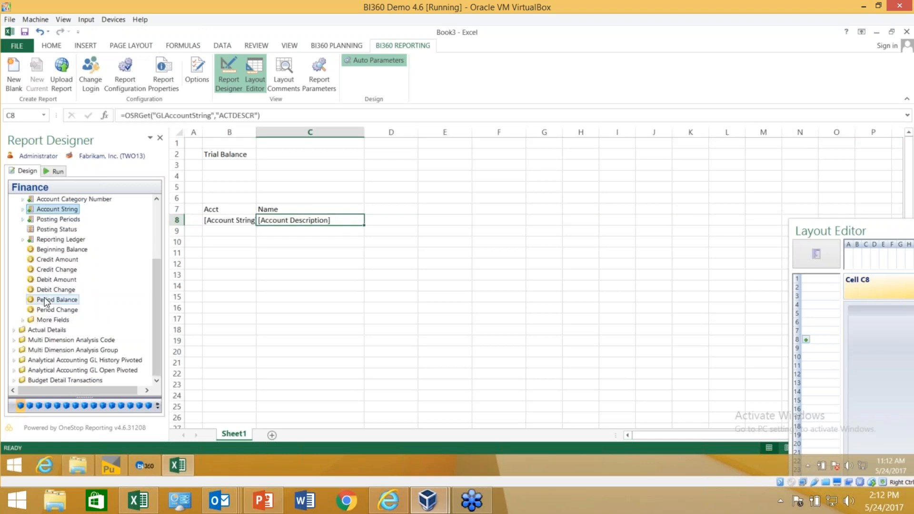
drag(45, 300, 390, 220)
drag(57, 299, 419, 220)
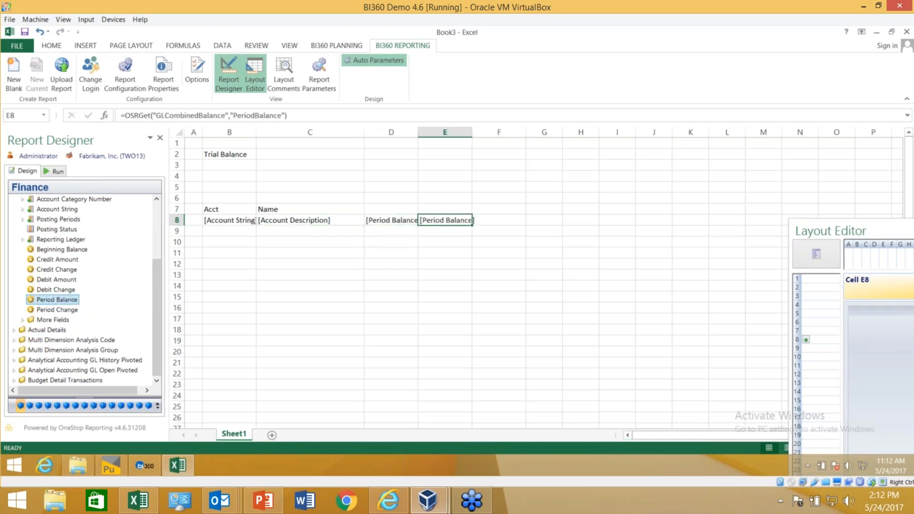
- Apply the Year to date function to column D and Last year to date to column E, placing them in row 7
click(158, 407)
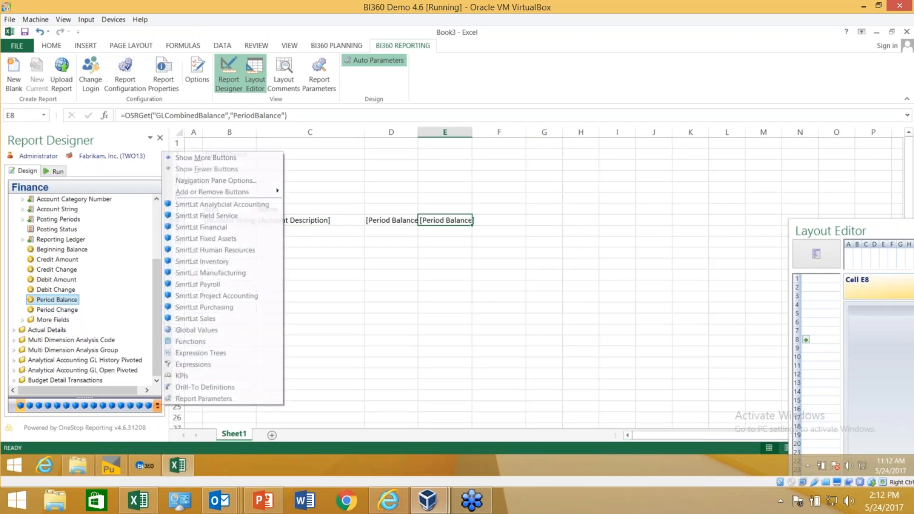
click(192, 340)
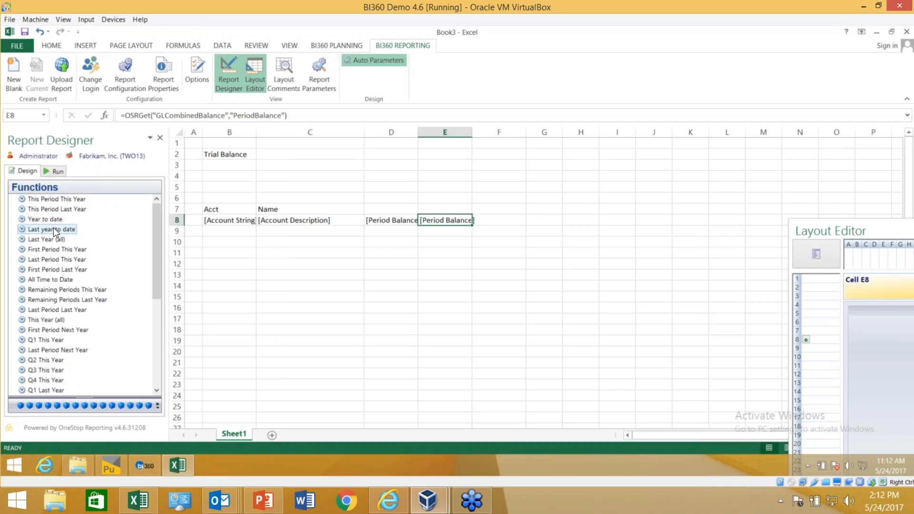
drag(54, 218, 390, 209)
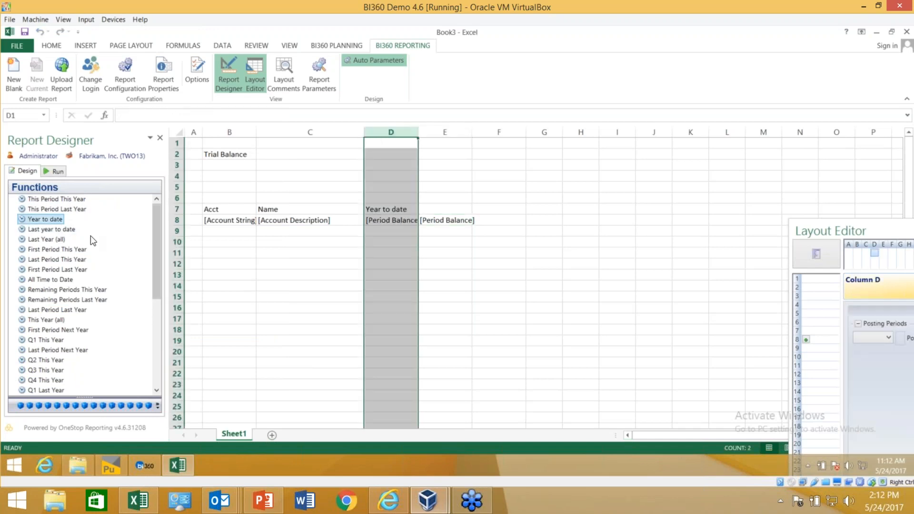
drag(65, 228, 445, 210)
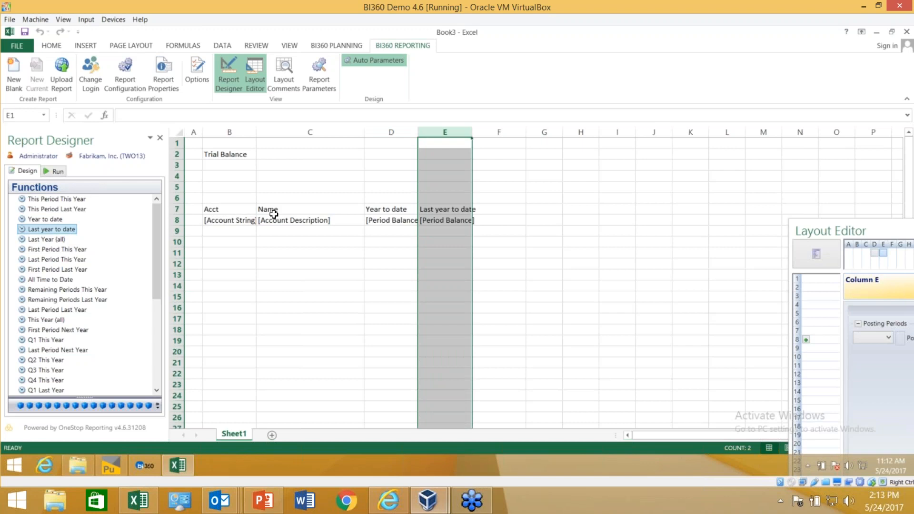
- Format the headings in row 7 as bold and italic
click(53, 50)
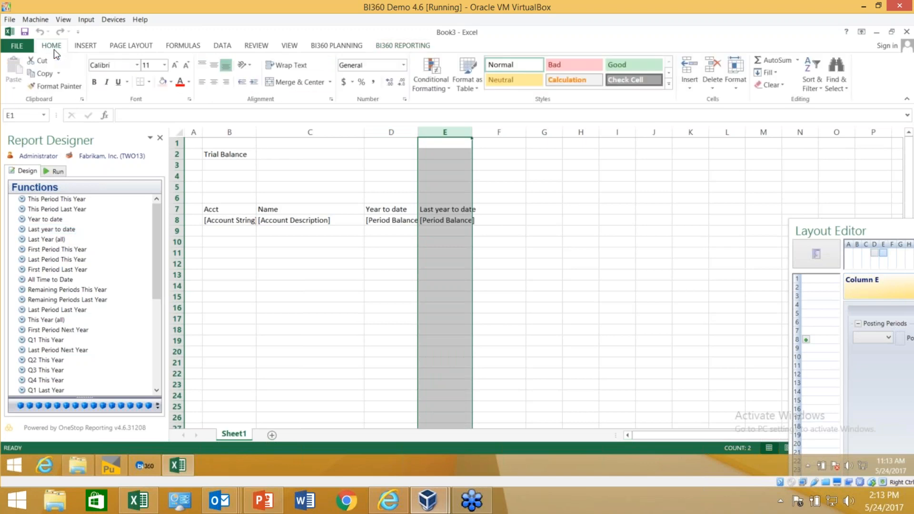
click(177, 209)
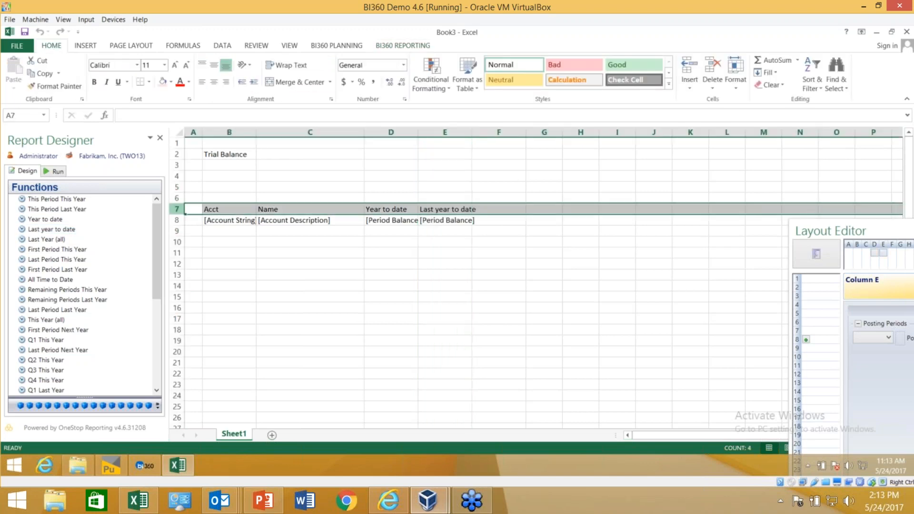
click(94, 82)
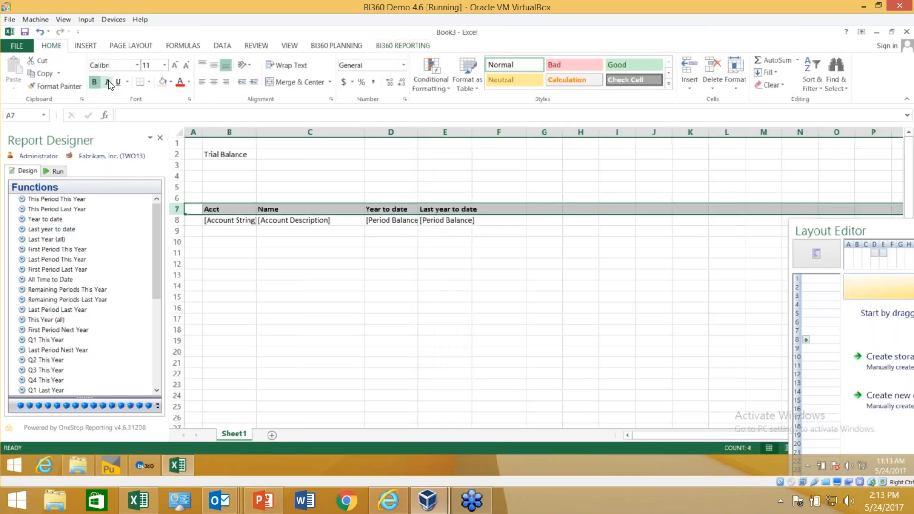
click(108, 82)
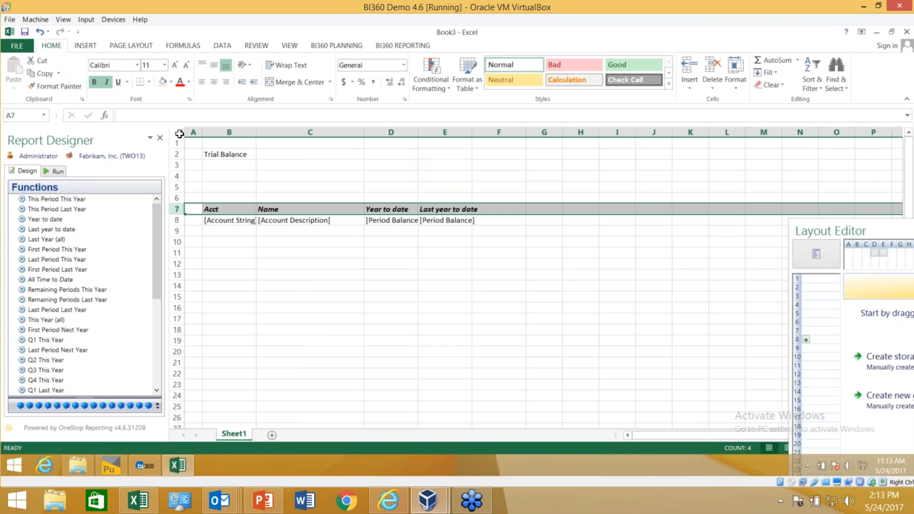
- Enlarge the Trial Balance title in cell B2 to font size 36
click(215, 154)
click(175, 65)
click(175, 65)
click(175, 66)
click(175, 65)
click(175, 65)
click(175, 65)
click(175, 66)
click(175, 65)
click(176, 65)
click(175, 66)
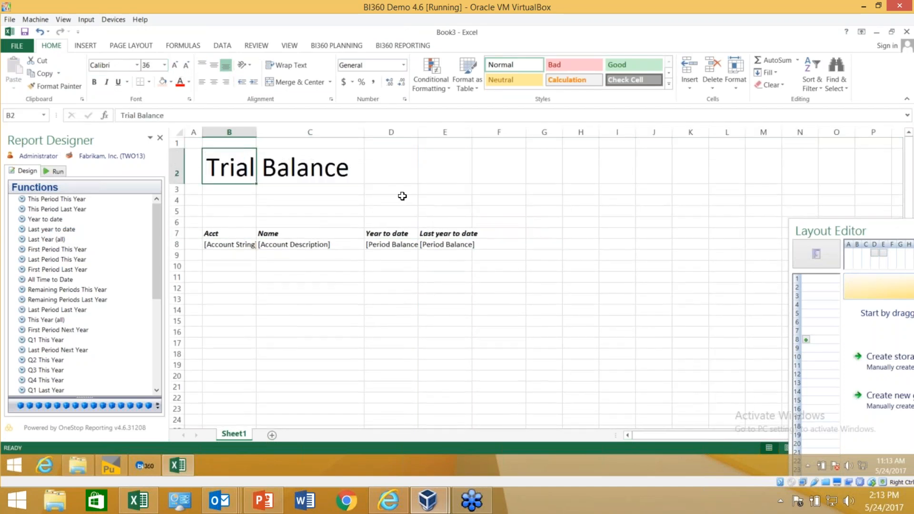
- Format cells D8:F9 as dollar accounting amounts without decimals
click(388, 245)
drag(425, 256, 476, 257)
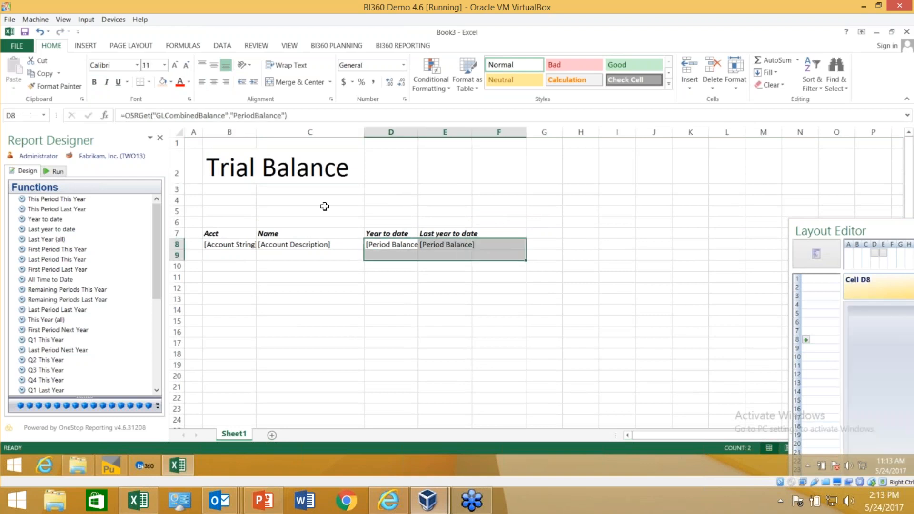
click(343, 83)
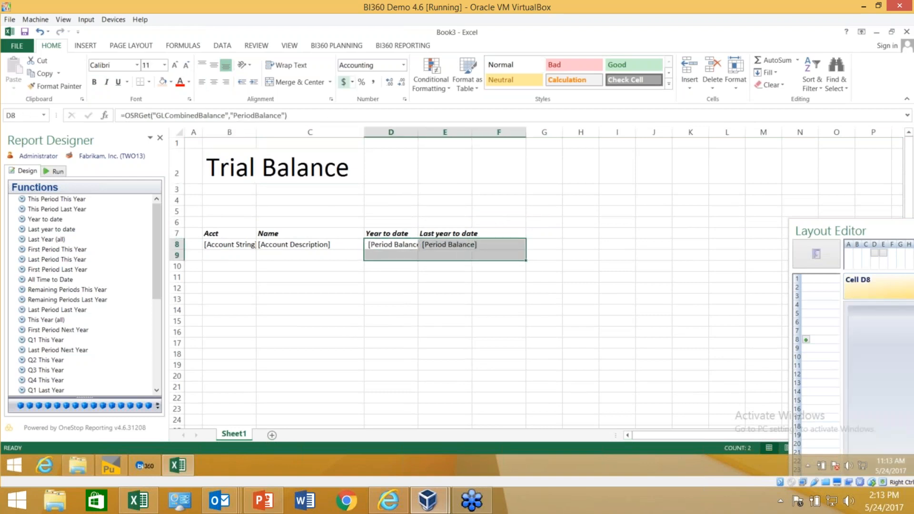
click(402, 82)
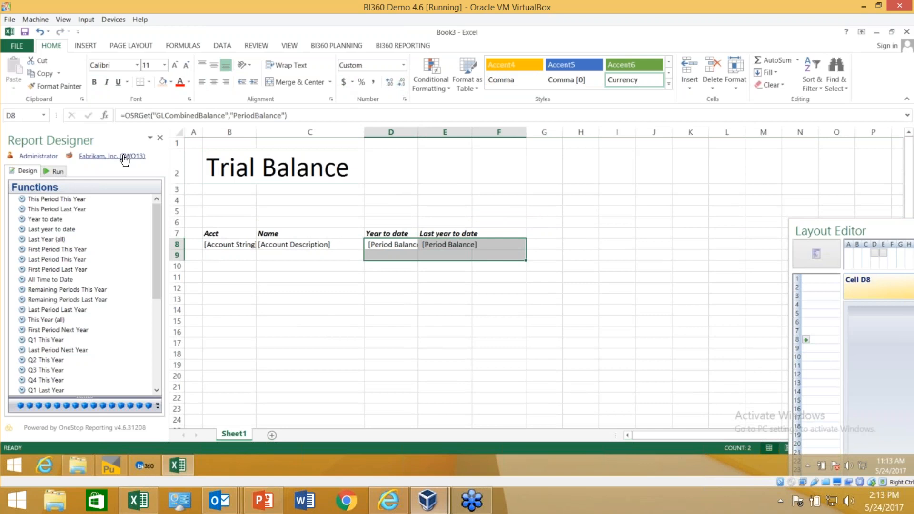
- Run the Trial Balance report for posting period 201403 and look through the listed accounts
click(67, 171)
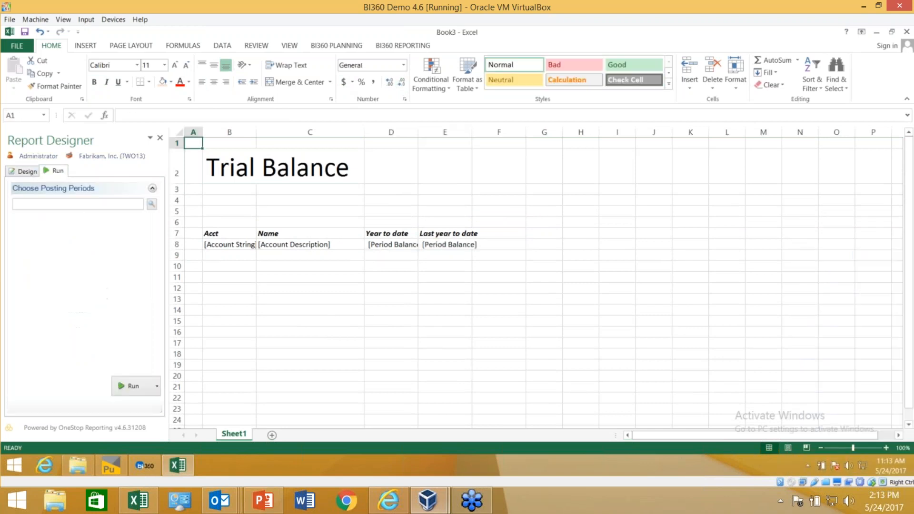
click(151, 204)
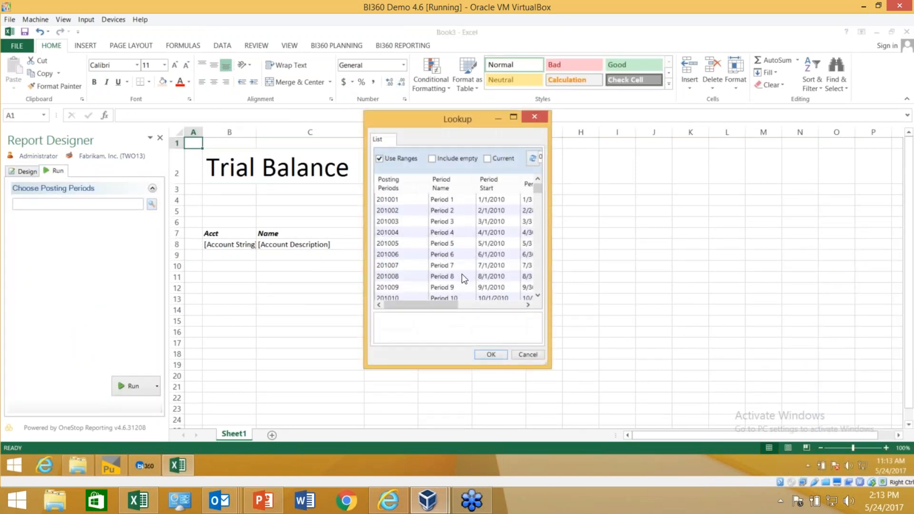
scroll(543, 287, down, 3)
scroll(542, 289, down, 6)
scroll(542, 288, down, 6)
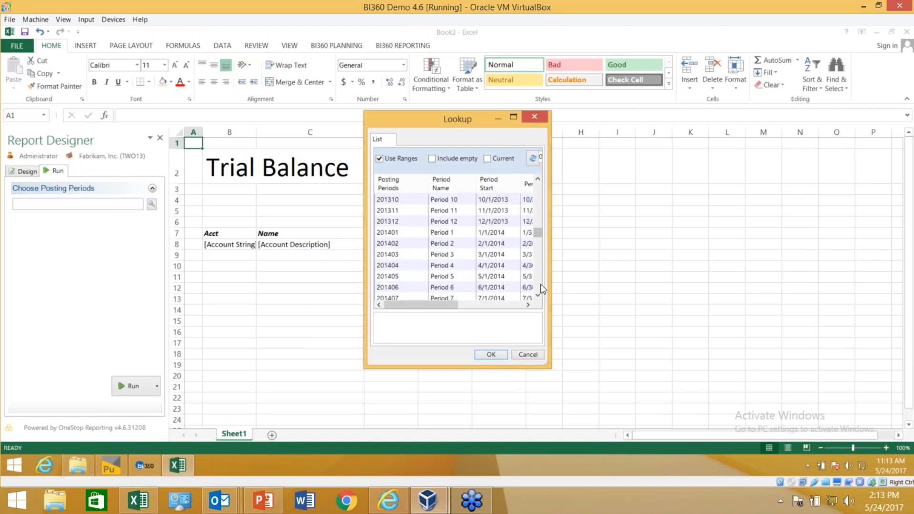
double_click(393, 256)
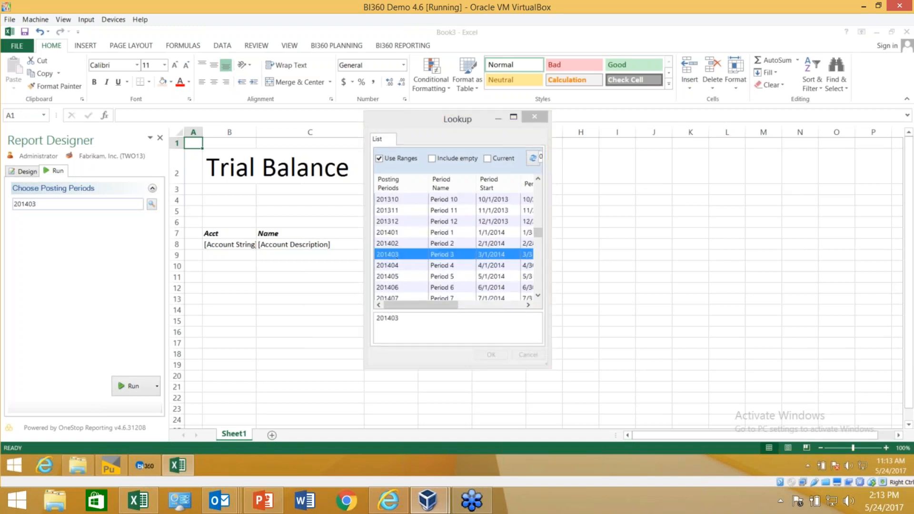
click(133, 386)
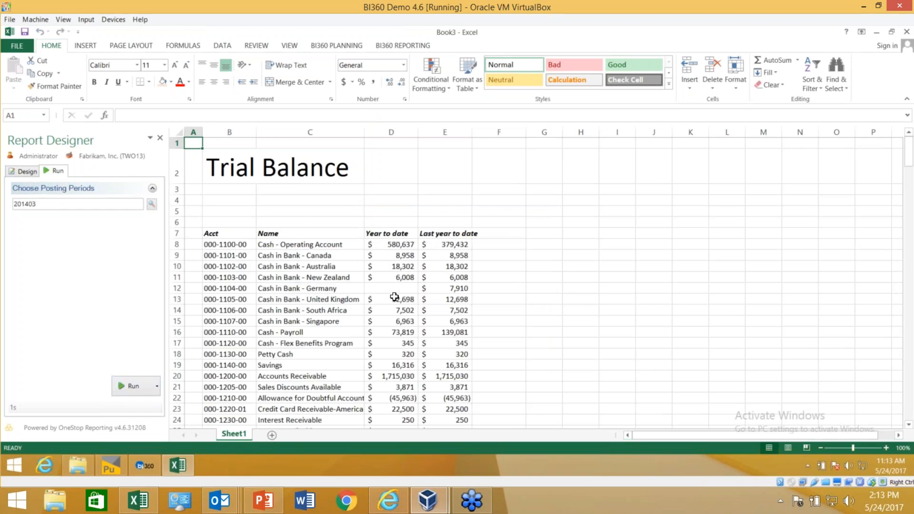
scroll(395, 297, down, 9)
scroll(399, 301, down, 8)
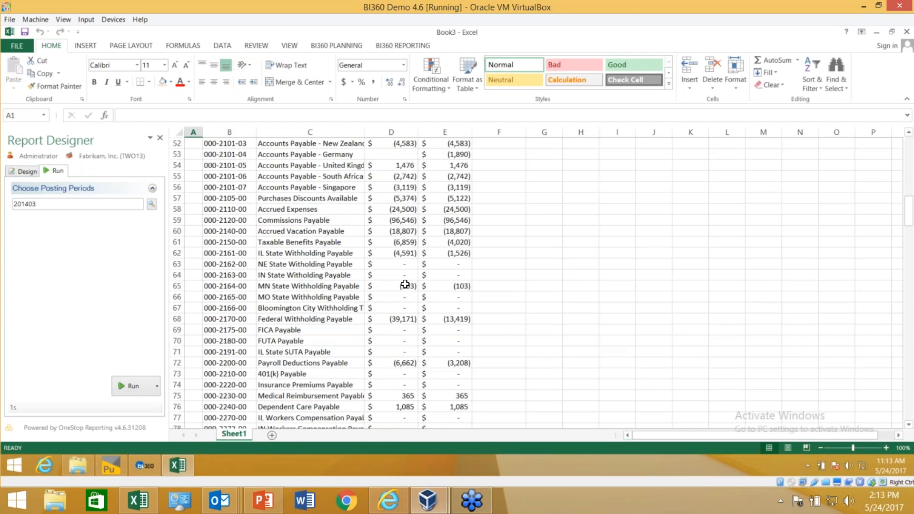
- Drill down into the Actual Summary for the Cash - Operating Account year-to-date balance, then return to the Trial Balance sheet
scroll(405, 284, up, 17)
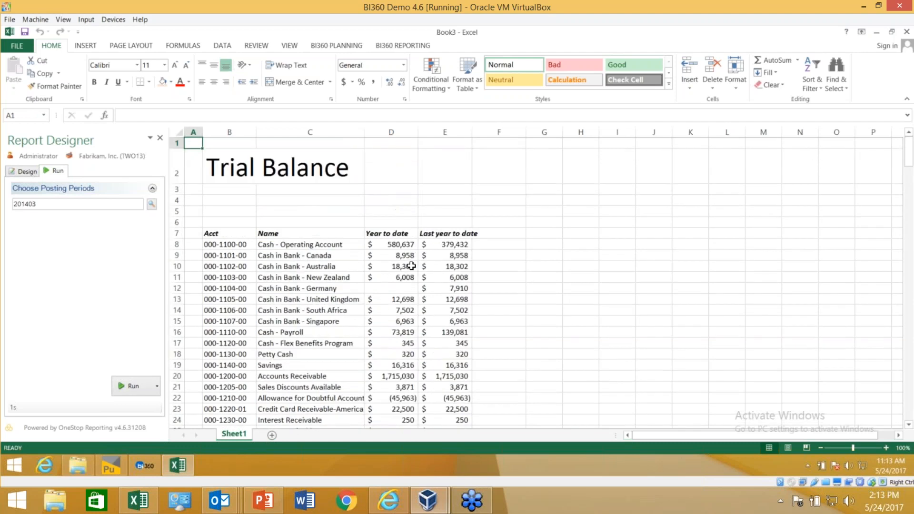
right_click(396, 247)
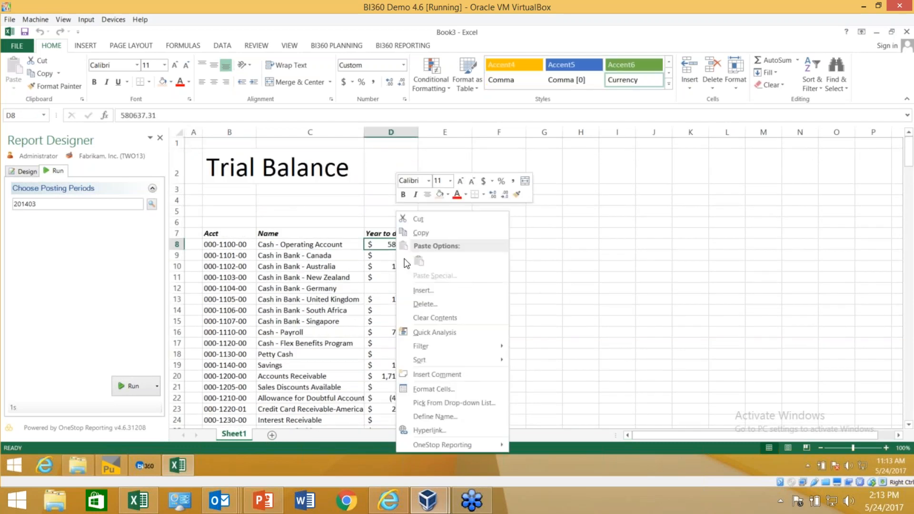
mouse_move(450, 446)
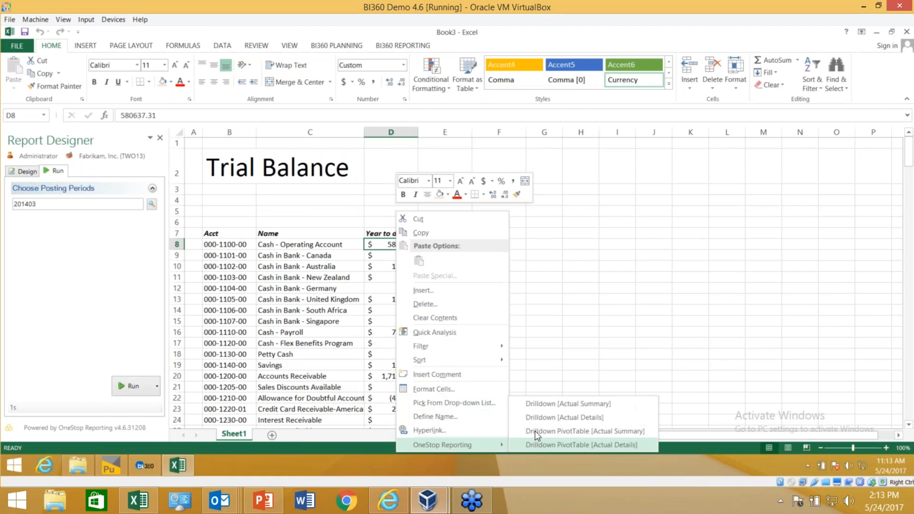
click(544, 403)
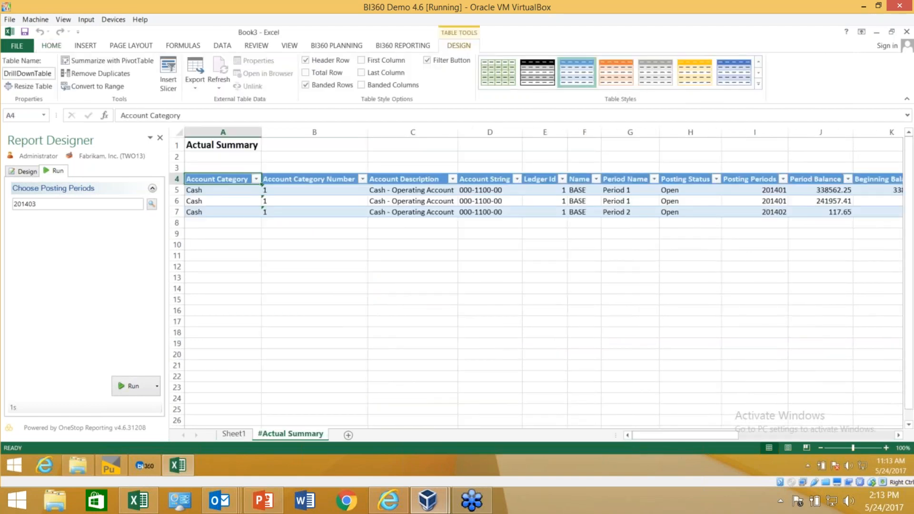
click(226, 435)
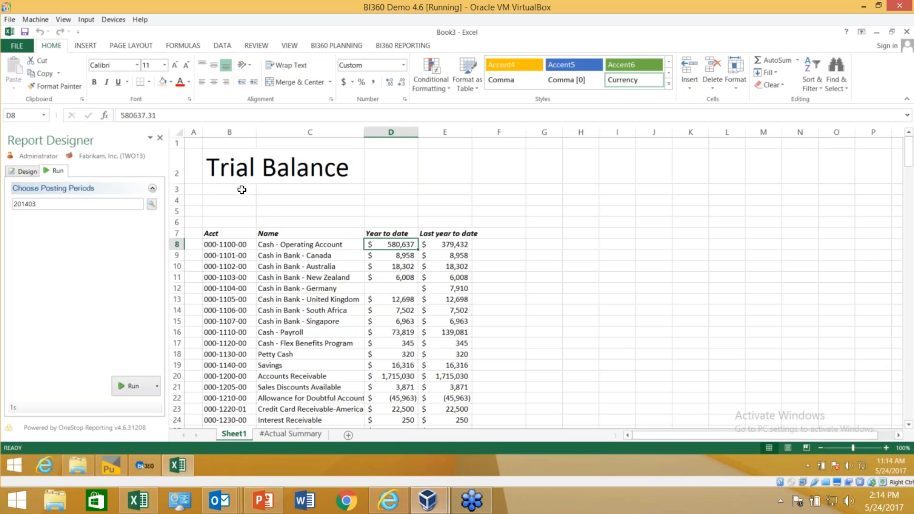
- Reopen the report design with the Finance fields and insert a blank row above the account line in row 8
click(25, 171)
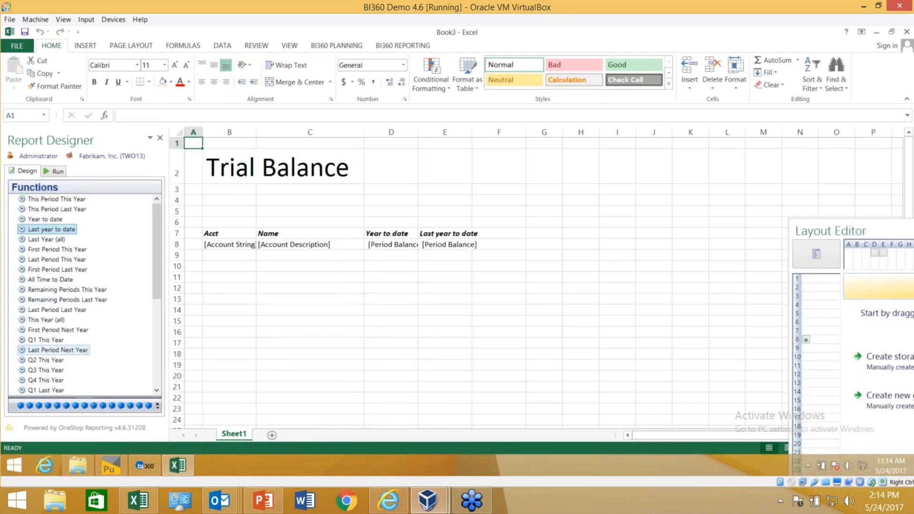
click(20, 406)
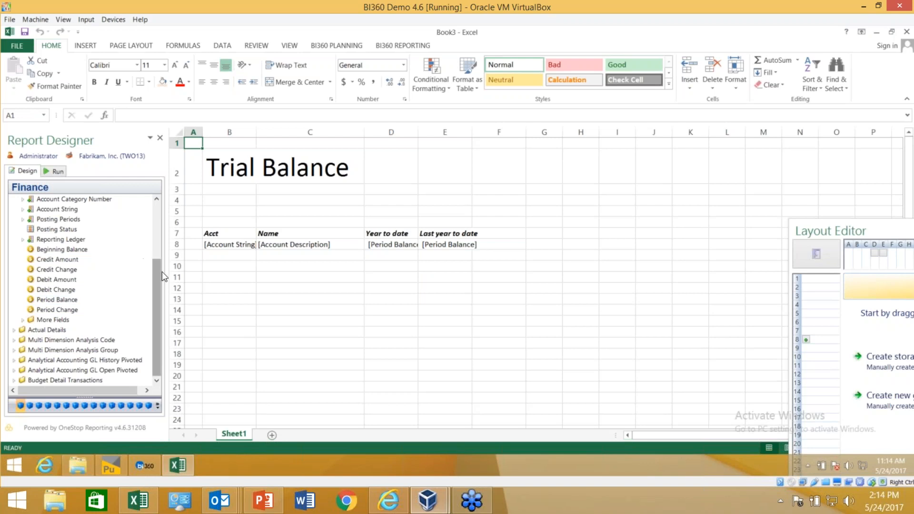
drag(160, 272, 161, 222)
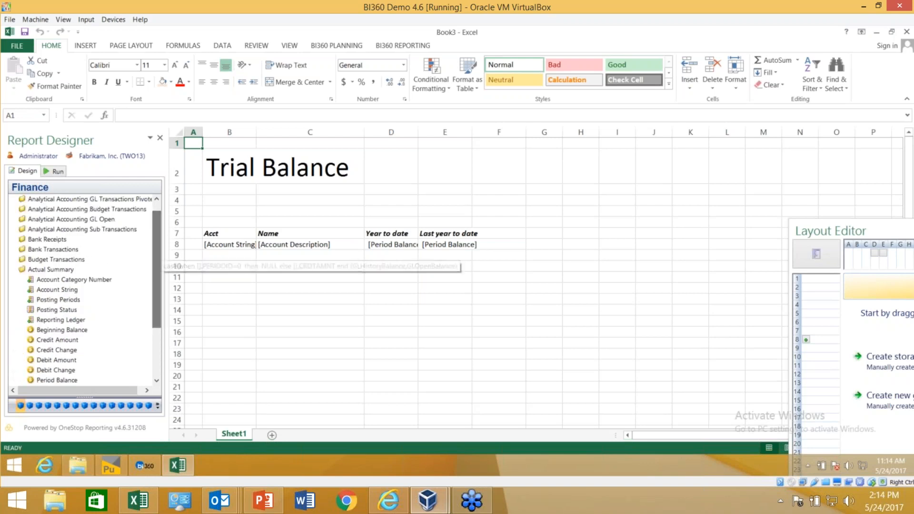
click(177, 244)
right_click(177, 244)
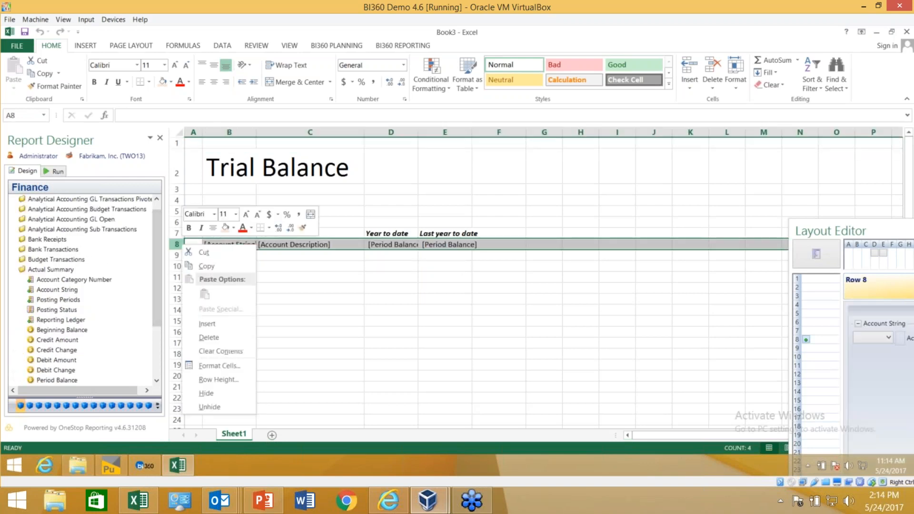
click(205, 324)
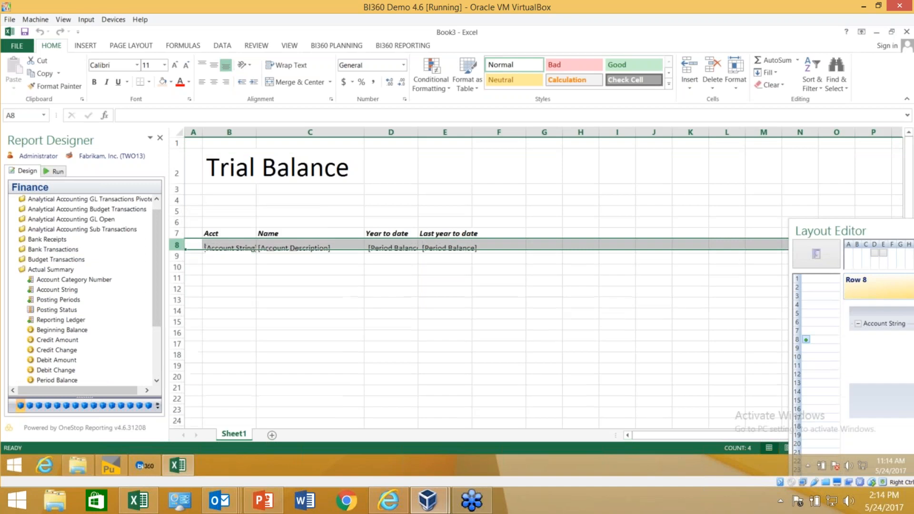
- Add the Account Category Number field to cell B8 and create a new selection group on the row
click(69, 279)
drag(69, 279, 229, 244)
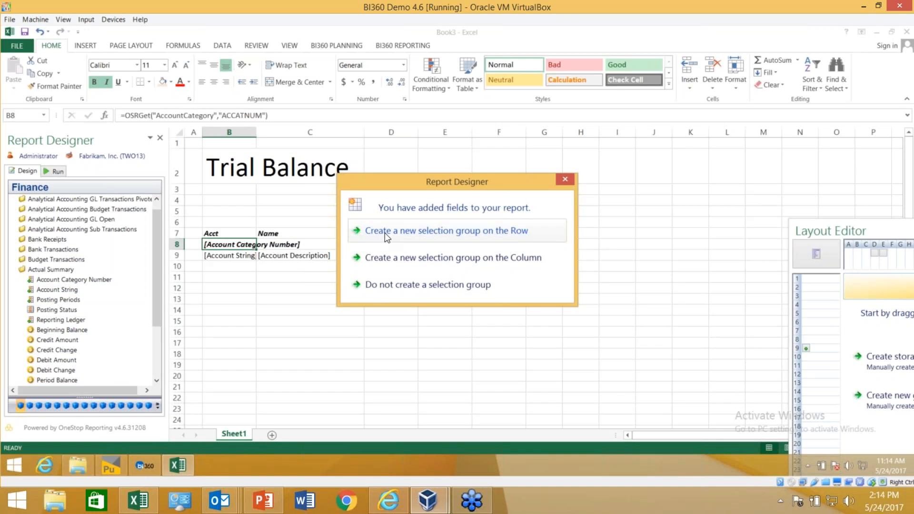
click(384, 233)
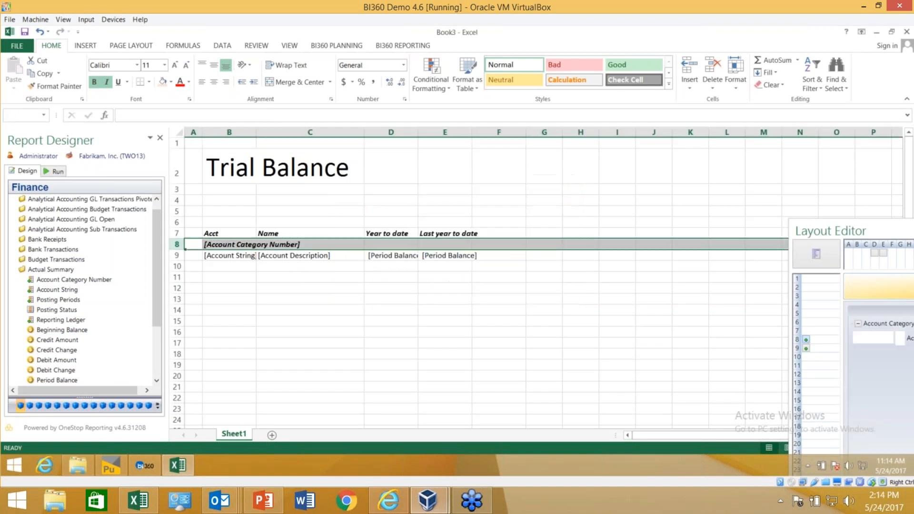
- Add the Account Category field under Account Category Number to cell C8
click(24, 280)
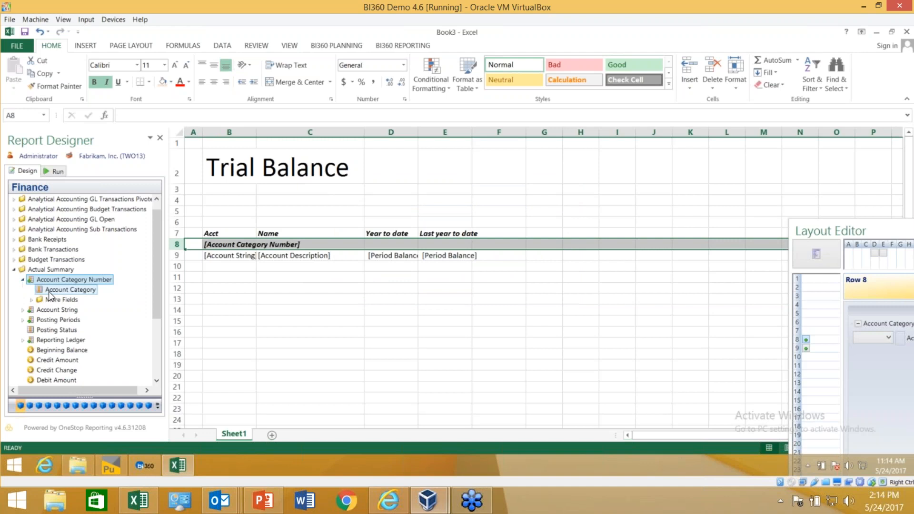
click(50, 291)
drag(71, 290, 309, 244)
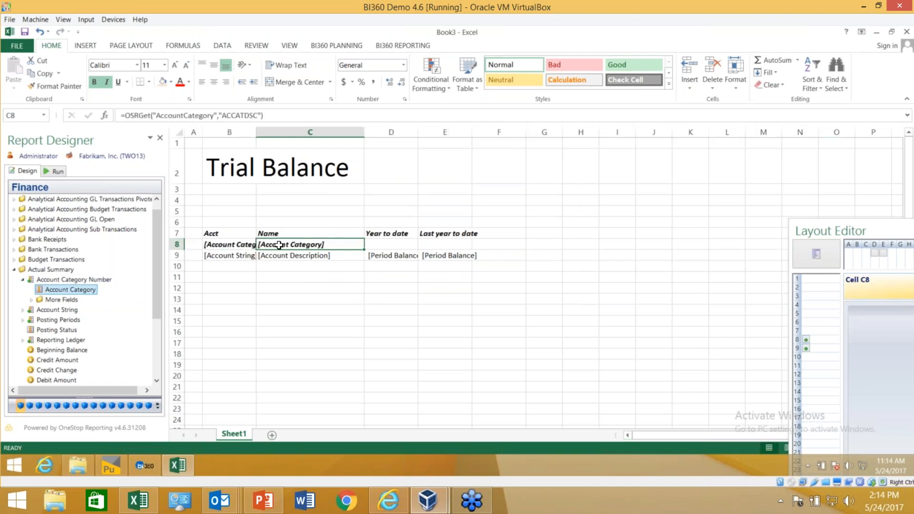
click(24, 279)
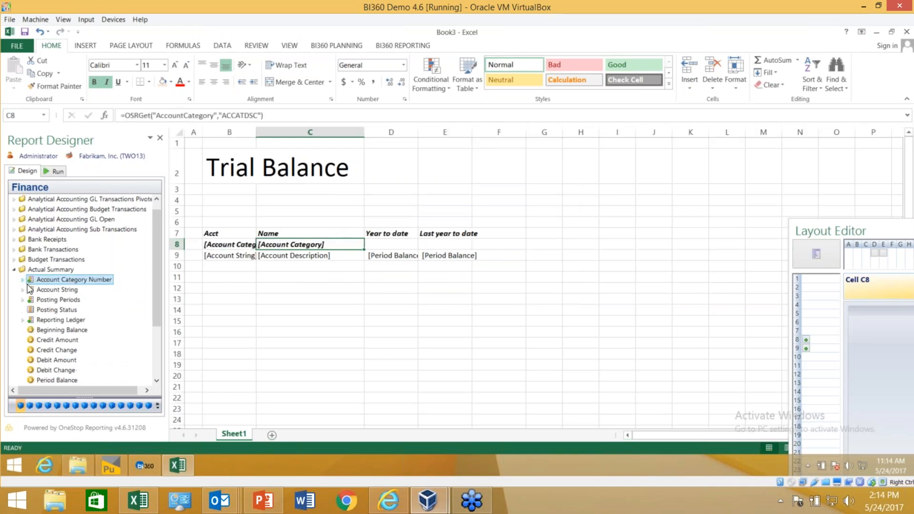
- Add the Period Balance field from Actual Summary to cells D8 and E8 of the category row
scroll(66, 324, down, 3)
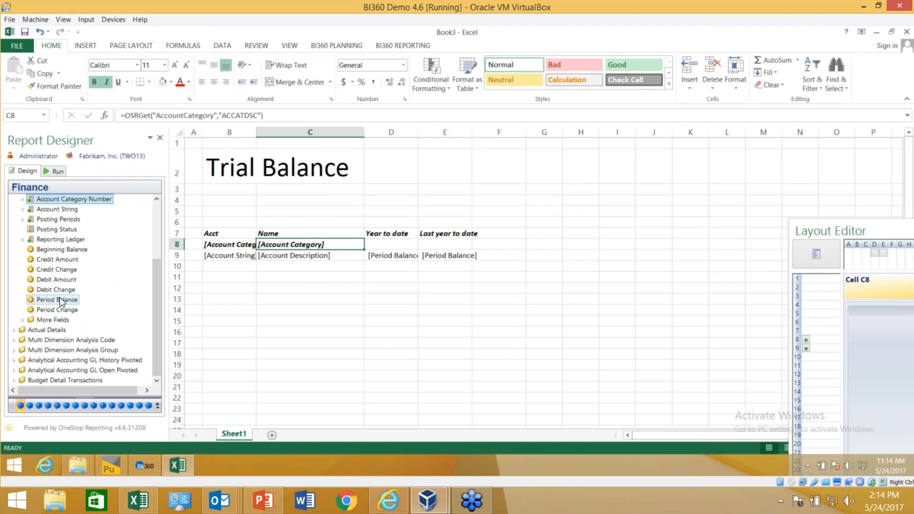
click(59, 299)
drag(390, 235, 391, 245)
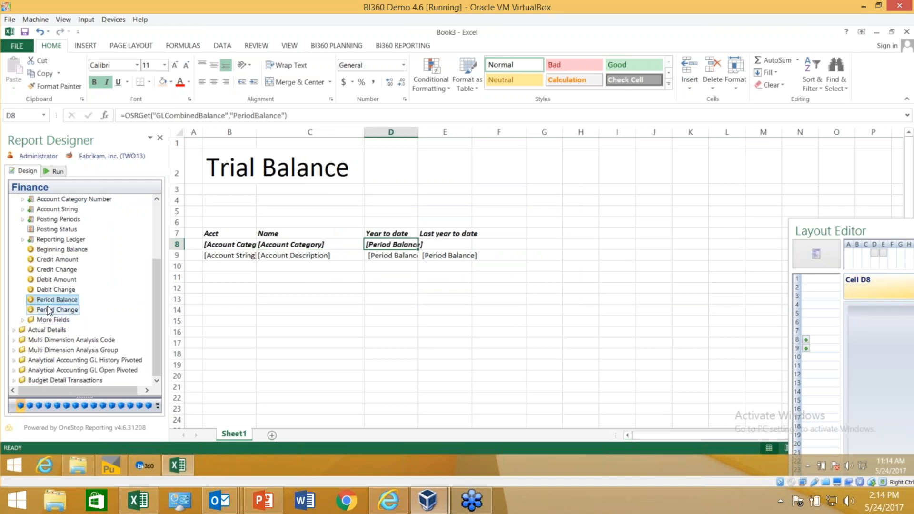
drag(51, 302, 445, 245)
- Enter the variance formula =D9-E9 in cell F9 of the account row
click(515, 255)
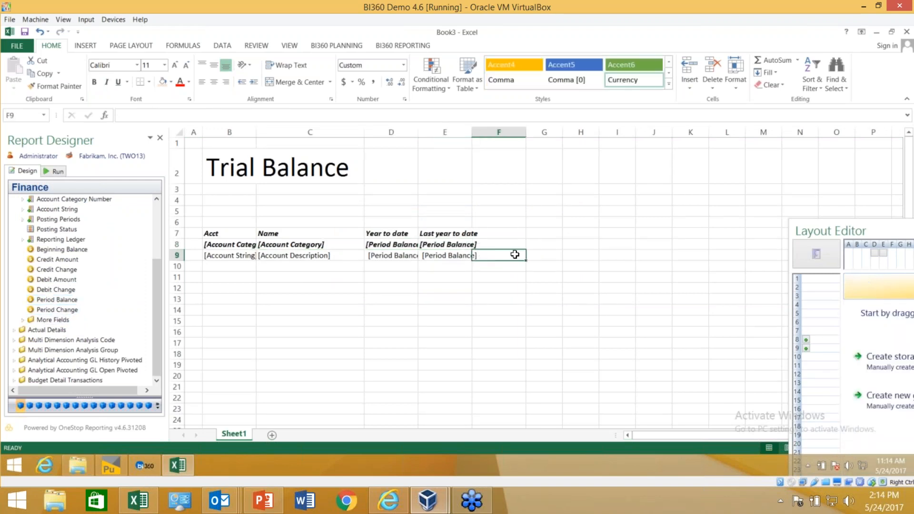
text(=)
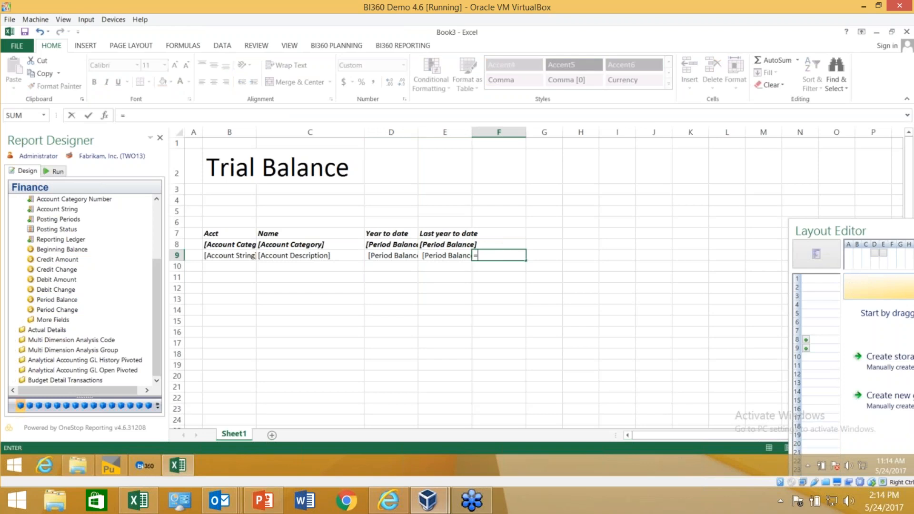
click(401, 256)
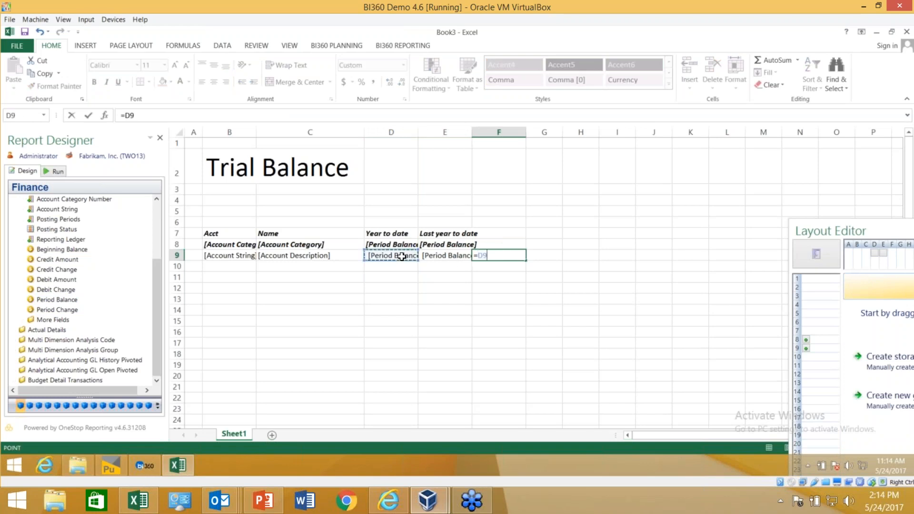
text(-)
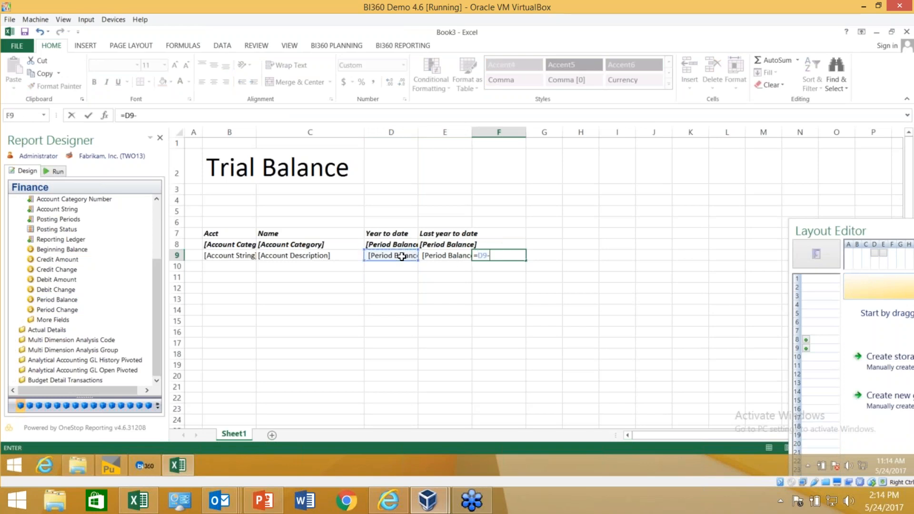
click(433, 260)
key(ctrl+Return)
key(Return)
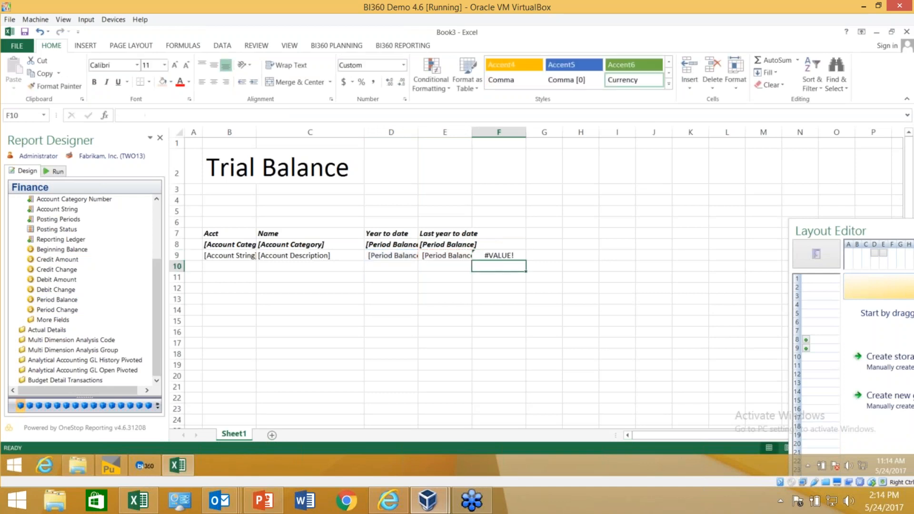
- Copy the variance formula from cell F9 to F8 in the category row
click(482, 256)
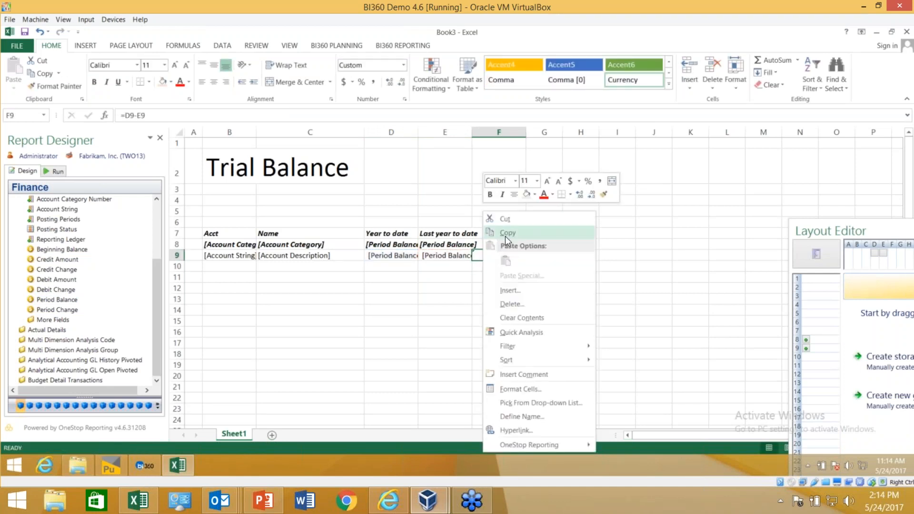
click(504, 236)
click(494, 243)
right_click(495, 244)
click(516, 259)
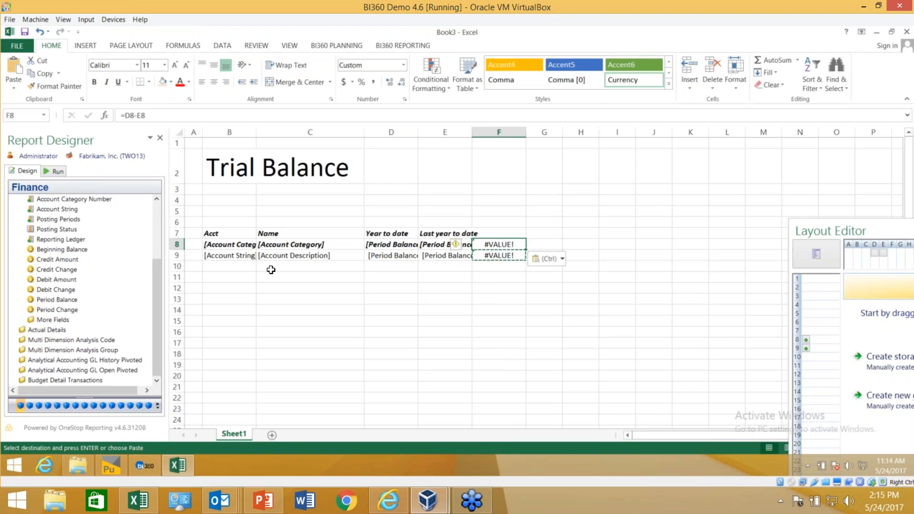
- Extend the Account Category Number selection group in the Layout Editor to cover rows 8 to 10
drag(862, 231, 514, 214)
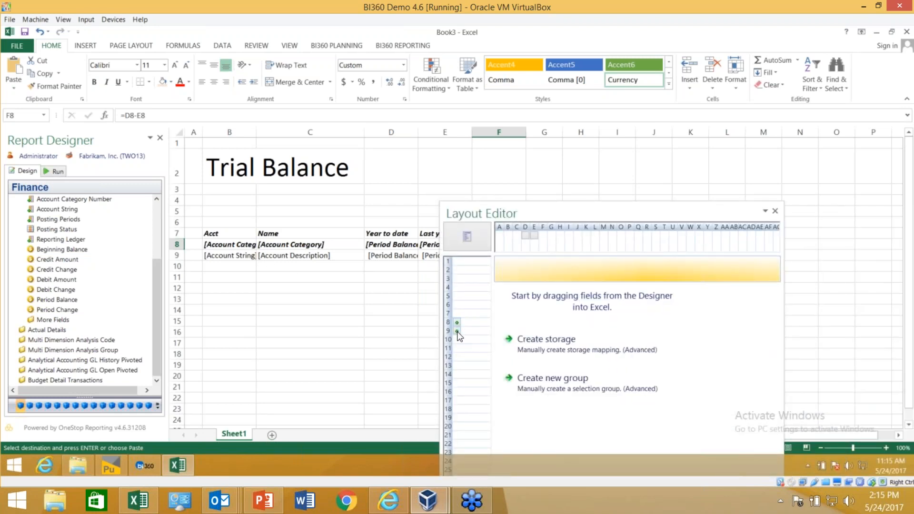
click(457, 324)
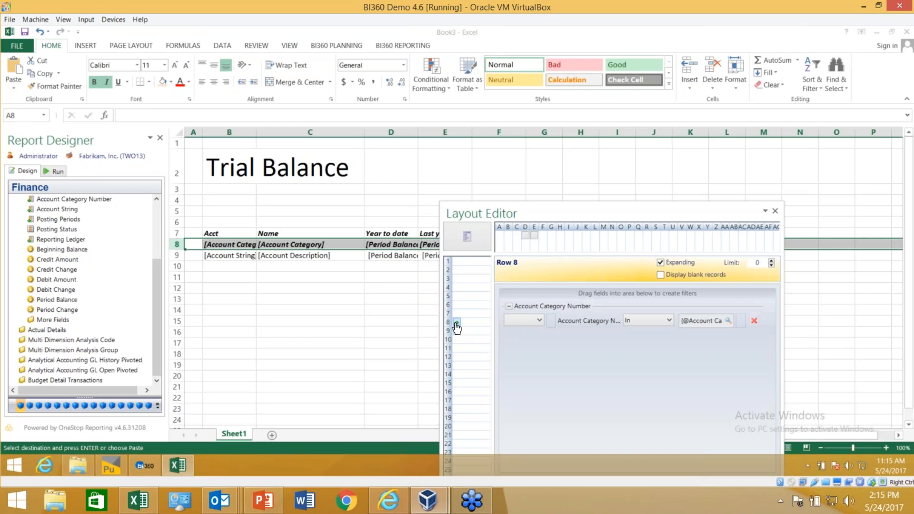
drag(458, 325, 459, 341)
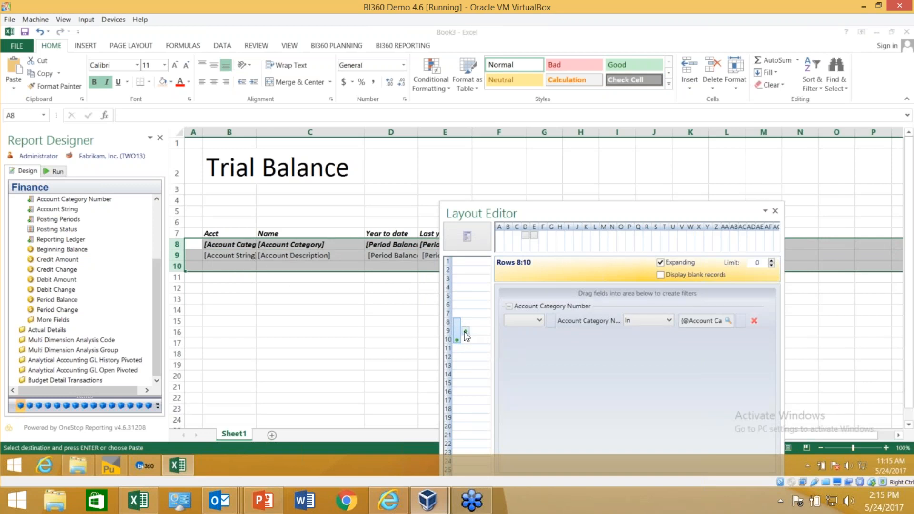
- Fill row 9 with a light gold color and group it as a collapsible outline row
click(180, 255)
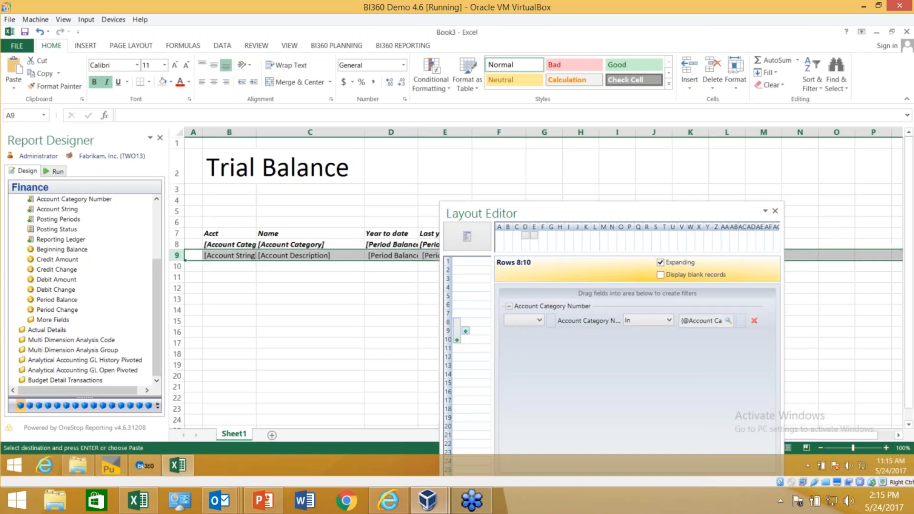
drag(553, 215, 911, 193)
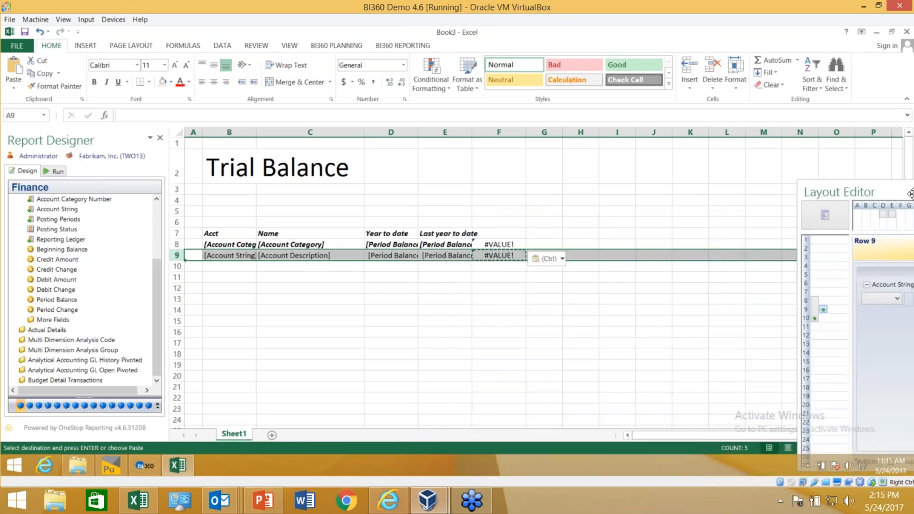
click(170, 82)
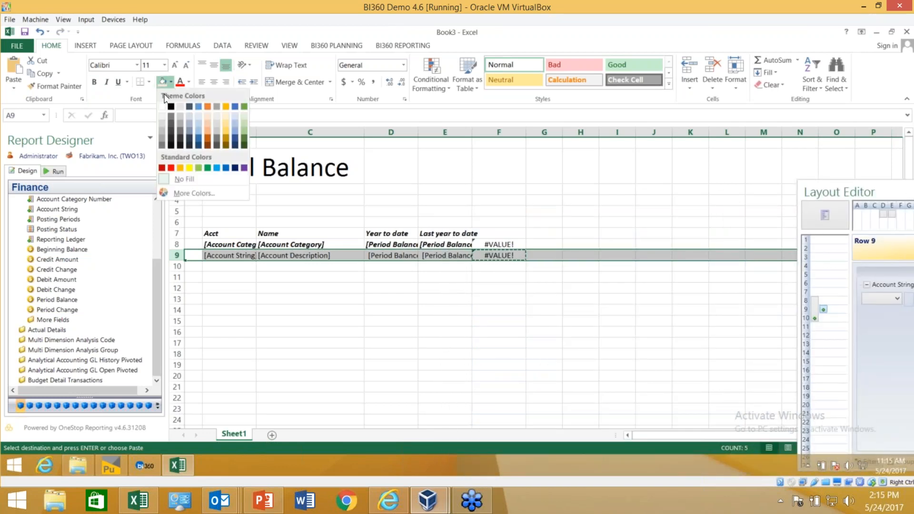
click(227, 118)
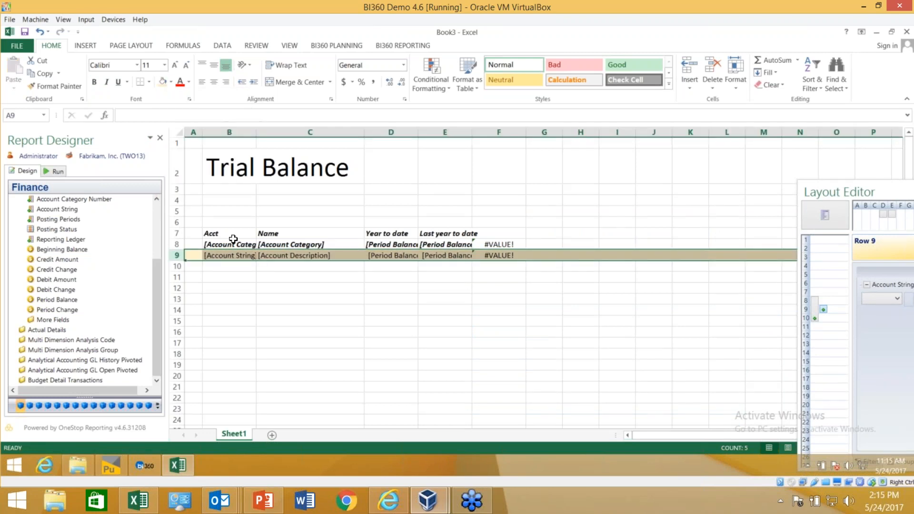
click(225, 45)
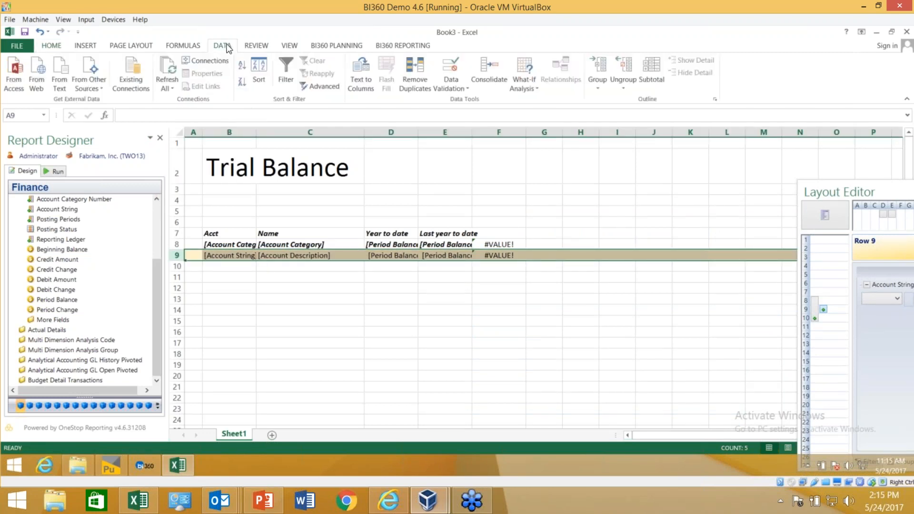
click(602, 61)
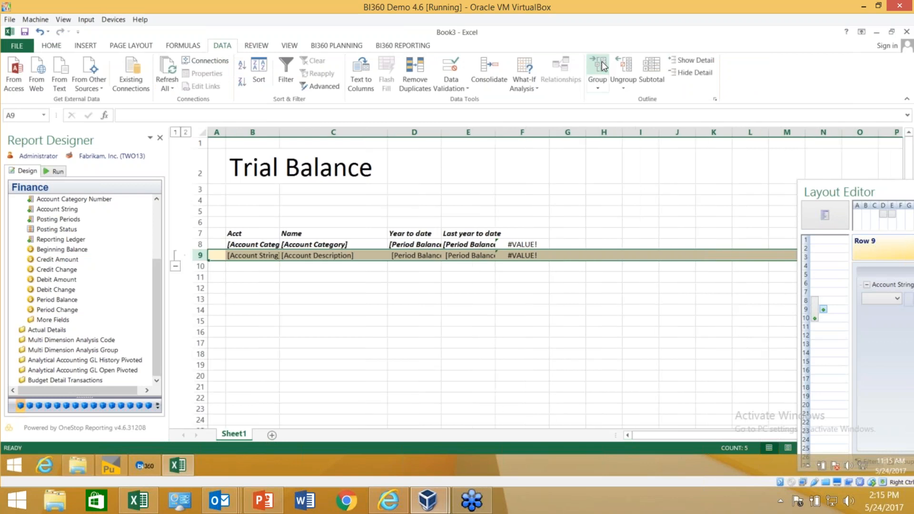
- Check the account category lookup without restricting it, and run the report for posting period 201403
click(54, 171)
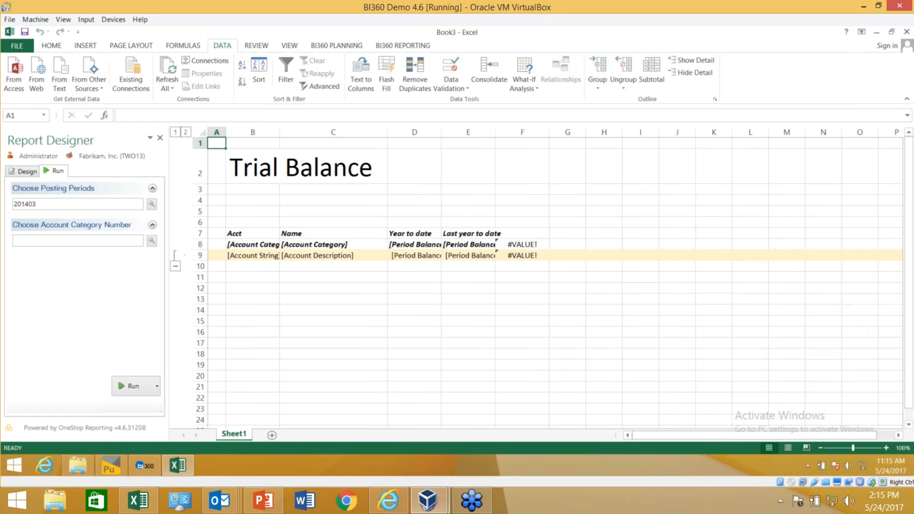
click(151, 241)
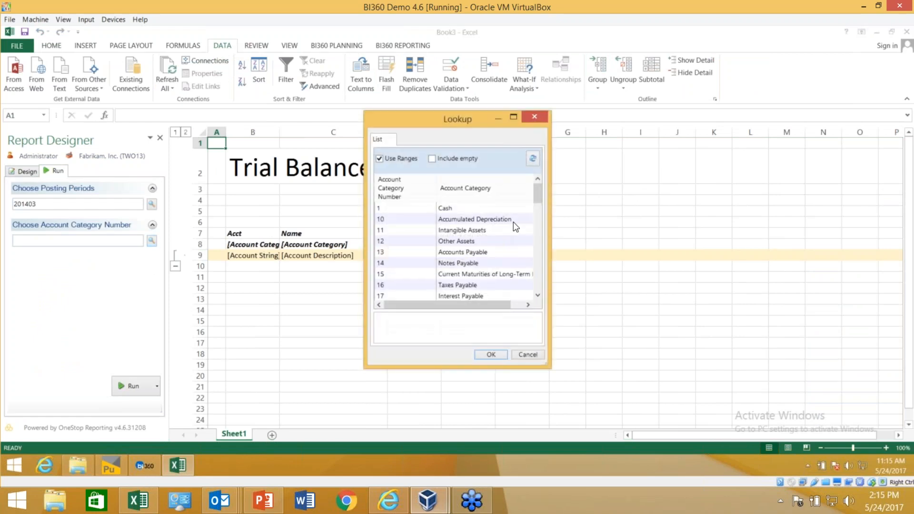
drag(546, 365, 617, 408)
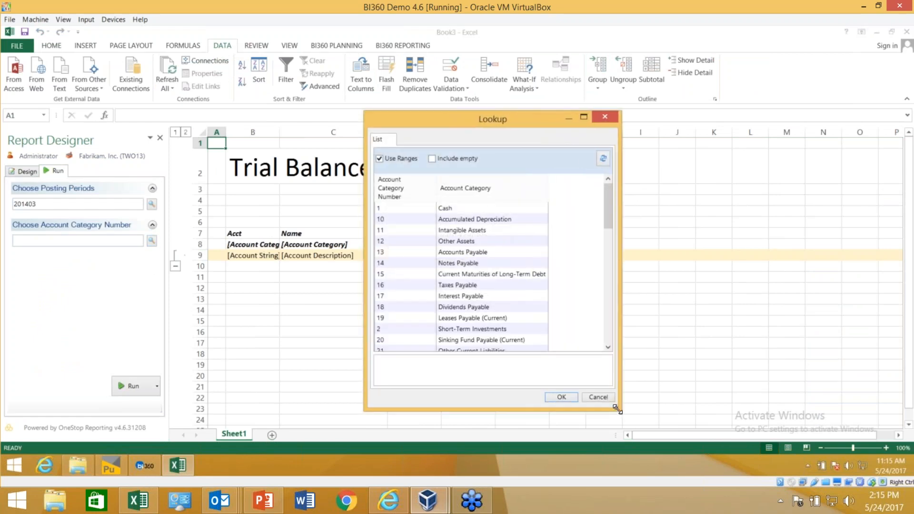
click(607, 325)
click(607, 325)
click(607, 326)
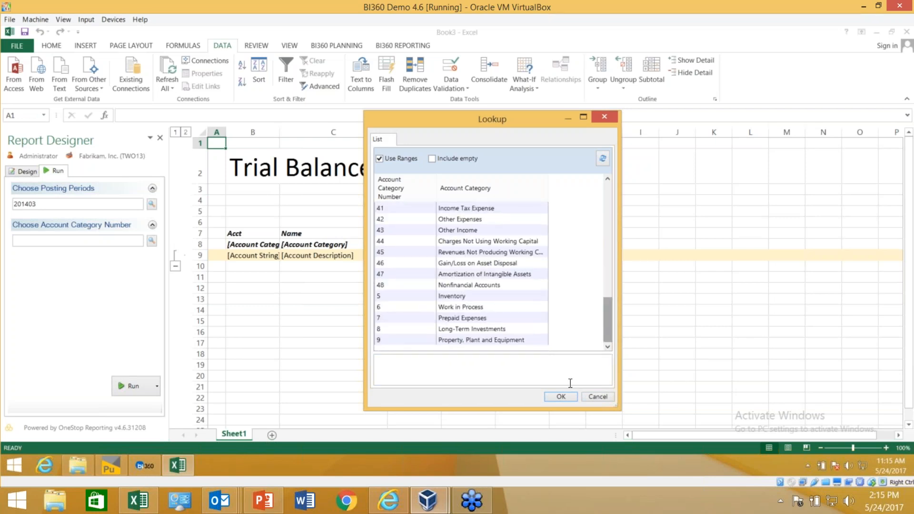
click(561, 397)
click(138, 388)
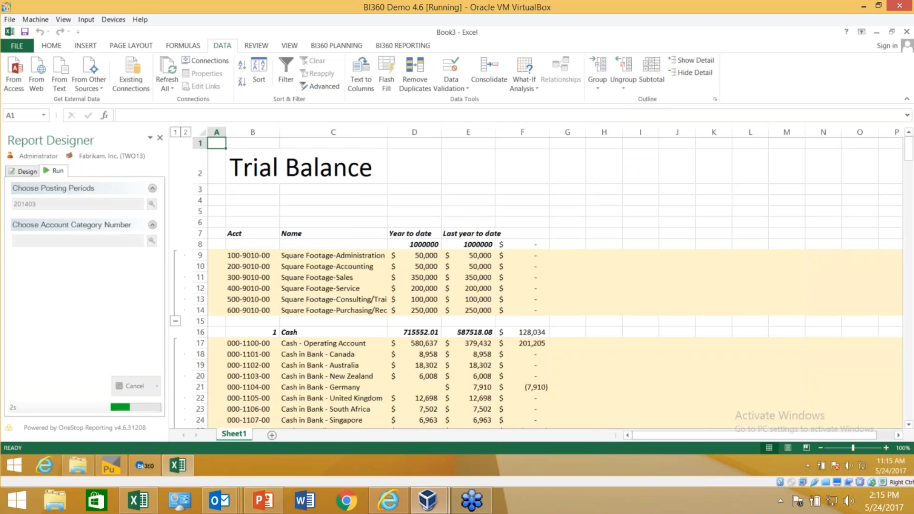
- Collapse the report to the category summary rows and review the category balances and variances
click(175, 132)
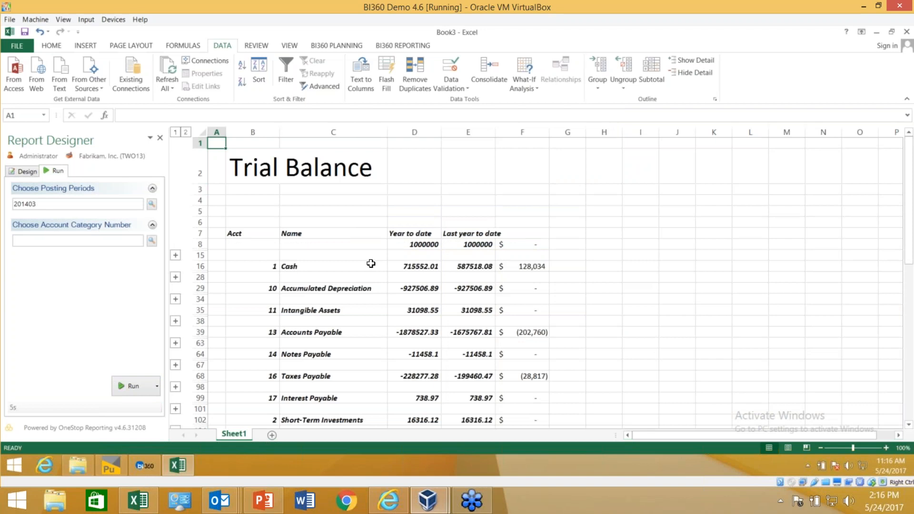
scroll(352, 240, down, 3)
scroll(352, 240, down, 10)
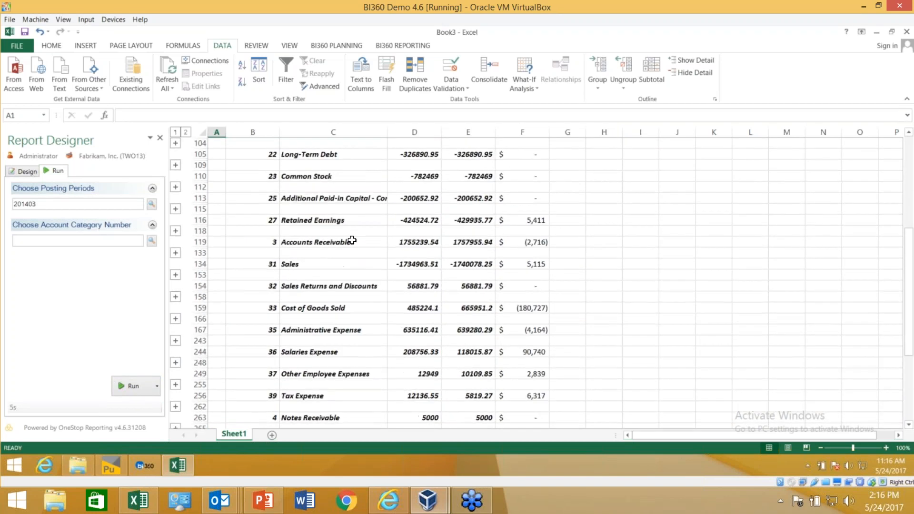
scroll(352, 240, down, 4)
scroll(352, 240, up, 11)
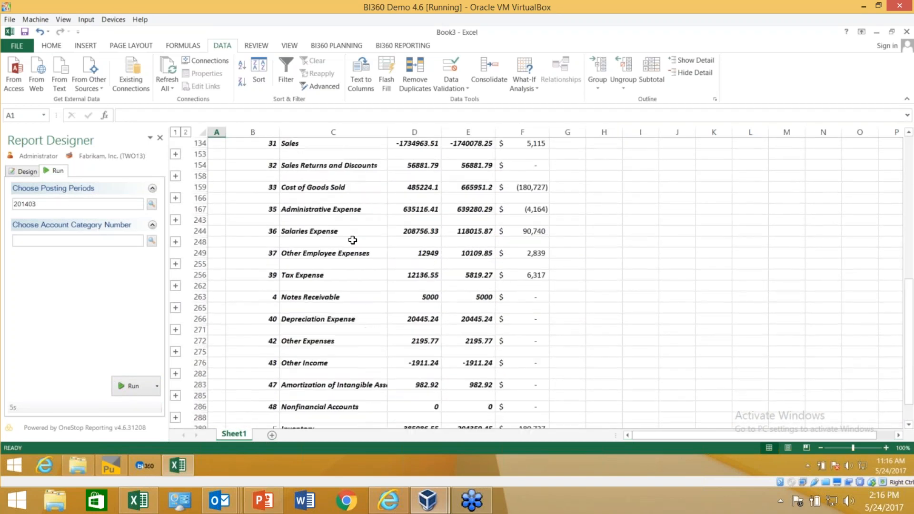
scroll(352, 240, up, 4)
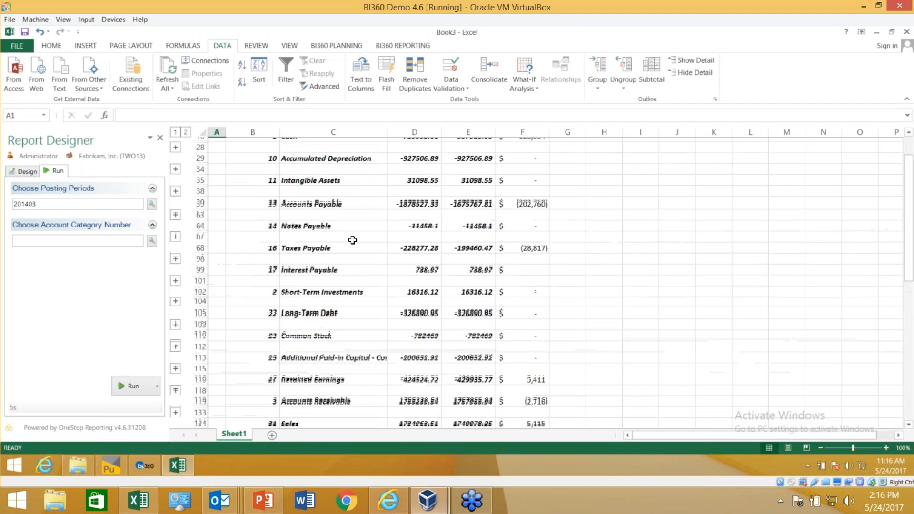
- Examine the account detail under Cash and Intangible Assets and under all categories, then collapse the report to category rows
click(179, 208)
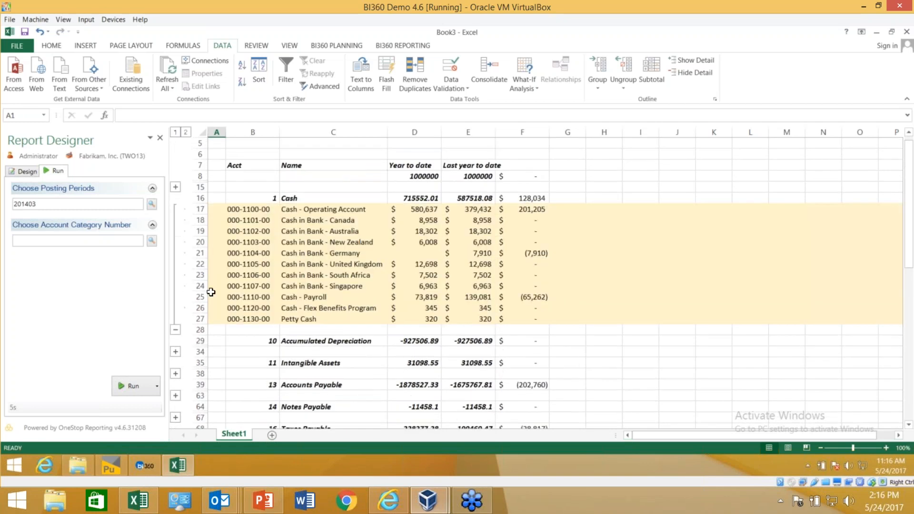
click(175, 376)
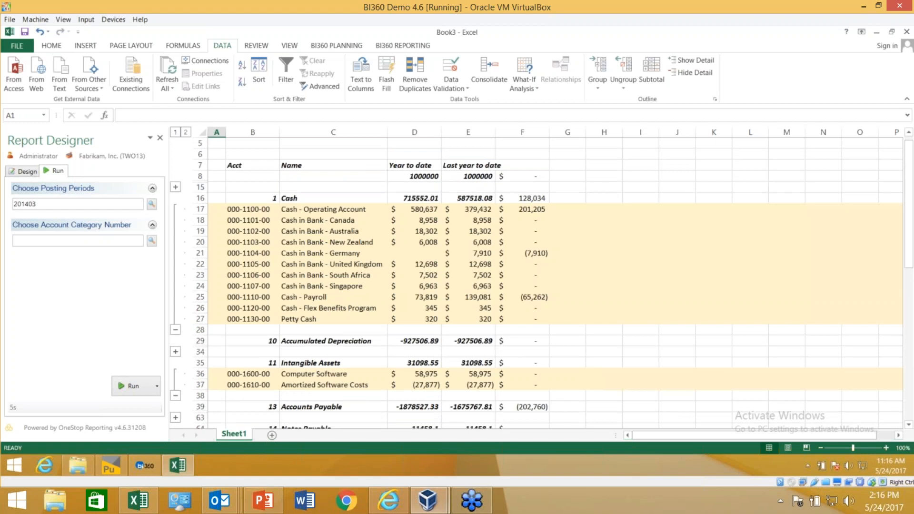
click(186, 132)
scroll(308, 250, down, 5)
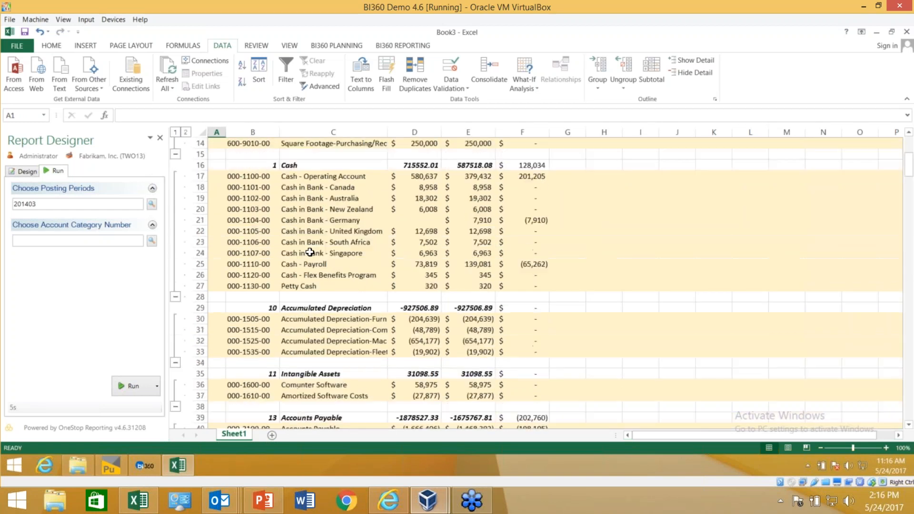
scroll(310, 251, up, 7)
click(175, 133)
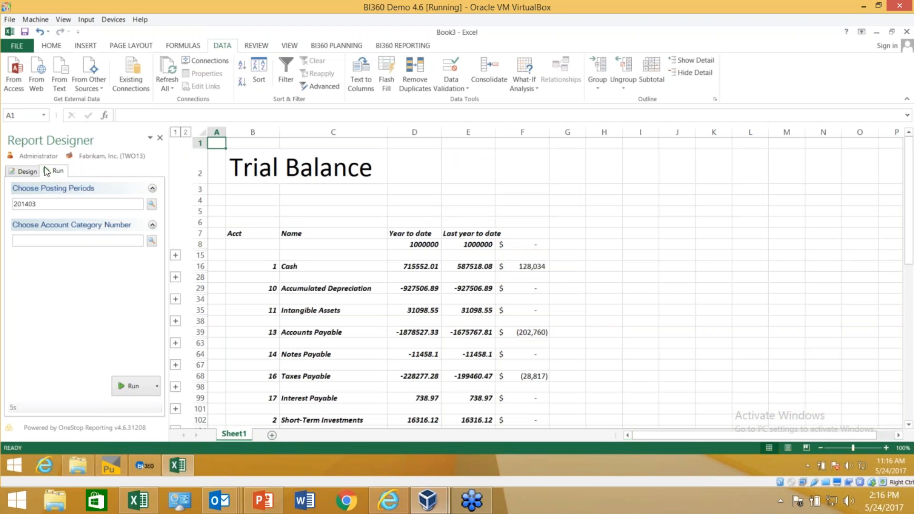
- In the report design, place the Account String's Division field in cell B5 without creating a selection group
click(26, 172)
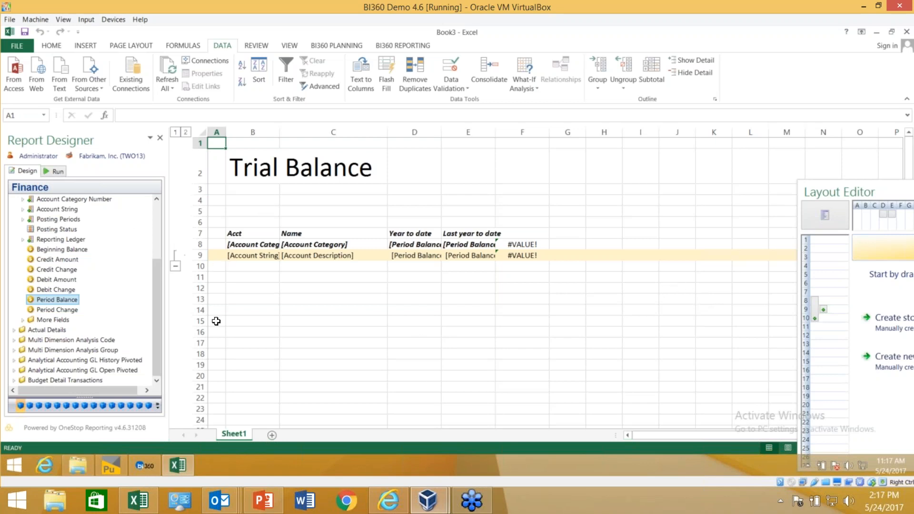
click(22, 209)
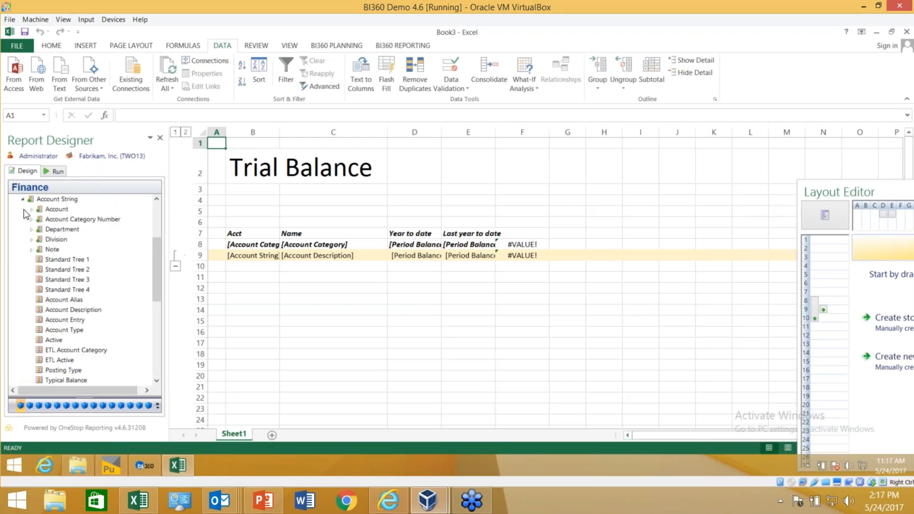
drag(52, 239, 245, 212)
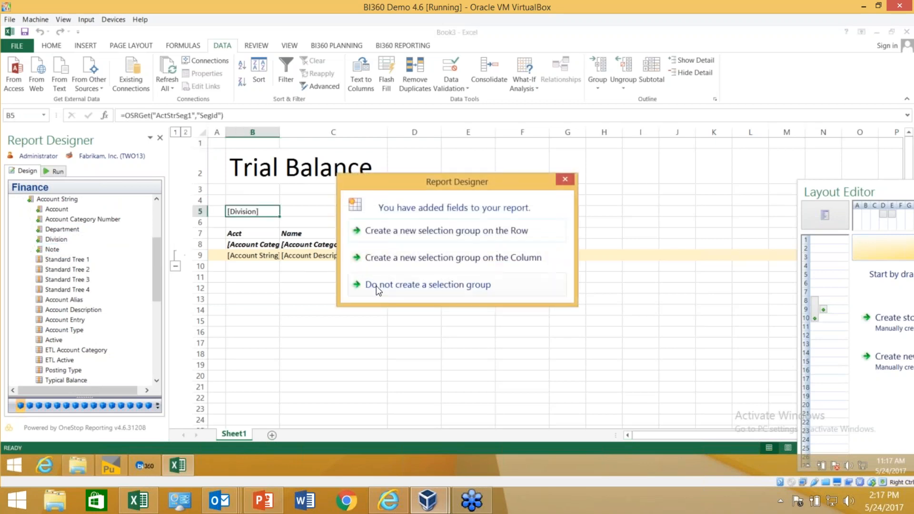
click(376, 285)
- Add Division as a sheet-level filter in the Layout Editor
drag(877, 191, 505, 210)
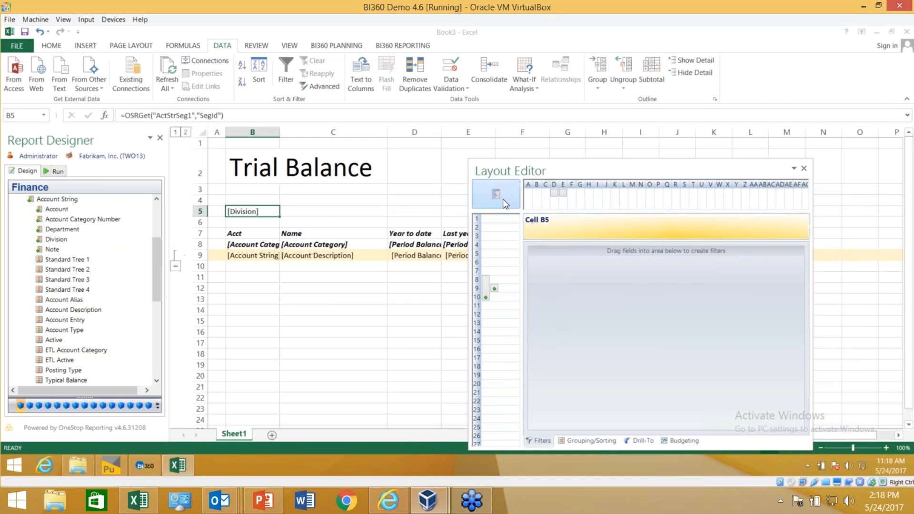
click(502, 199)
drag(65, 242, 653, 317)
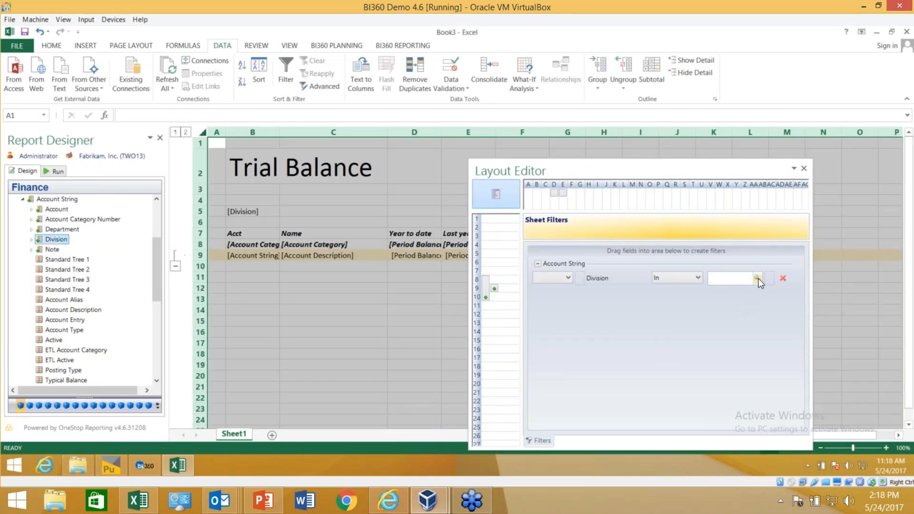
- Create a Division parameter prompting "Choose Division" that generates one sheet per value, and assign it to the Division sheet filter
click(757, 278)
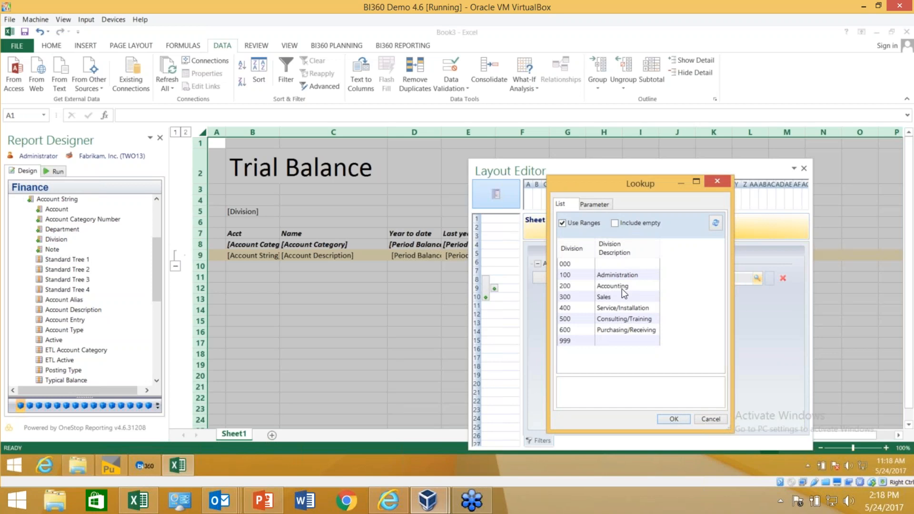
click(589, 202)
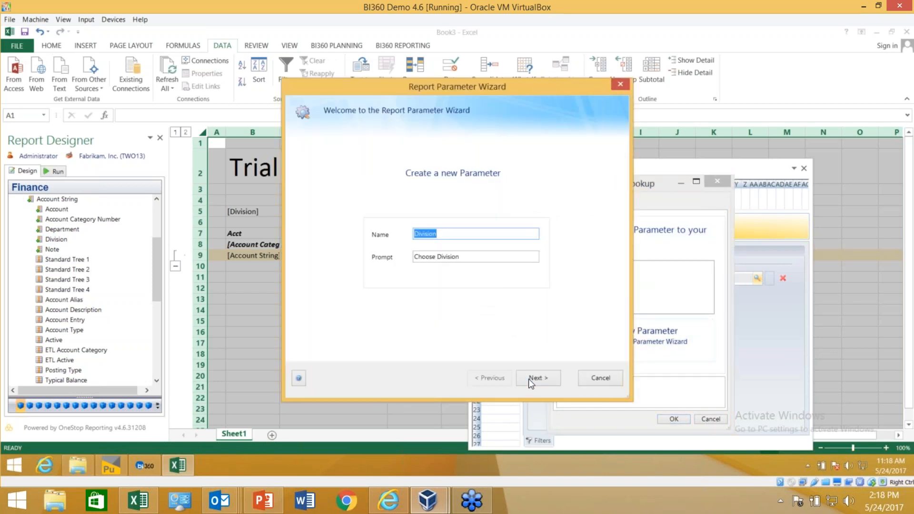
click(529, 378)
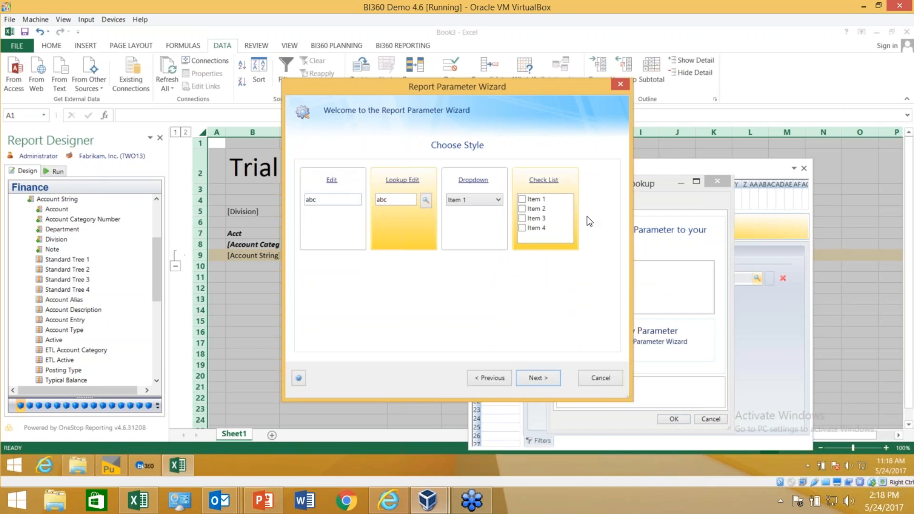
click(530, 378)
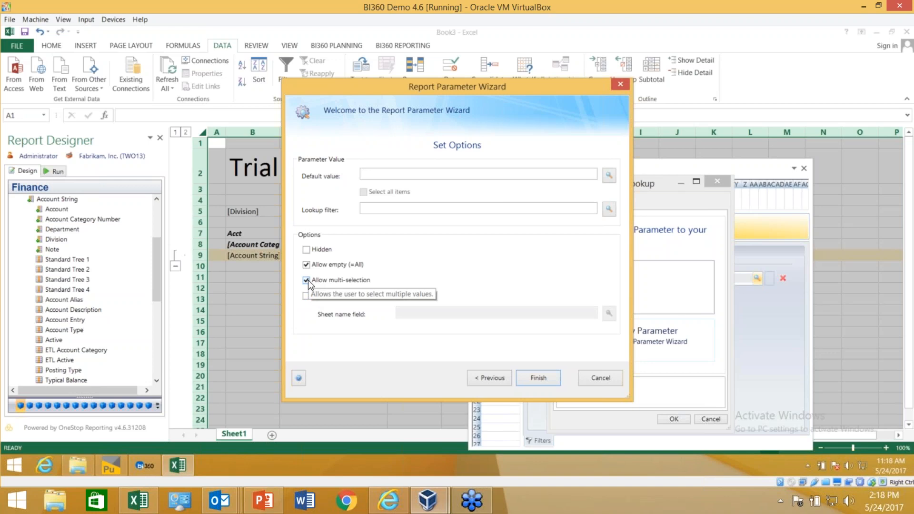
click(306, 296)
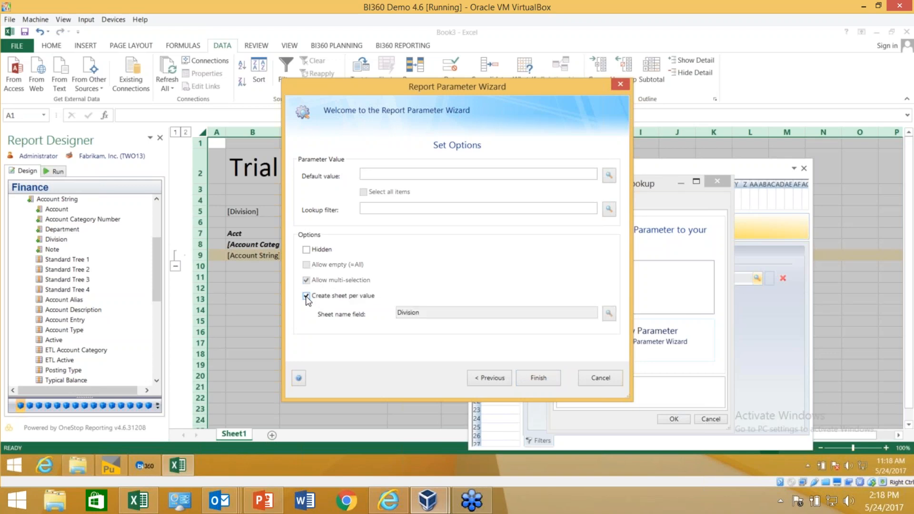
click(524, 375)
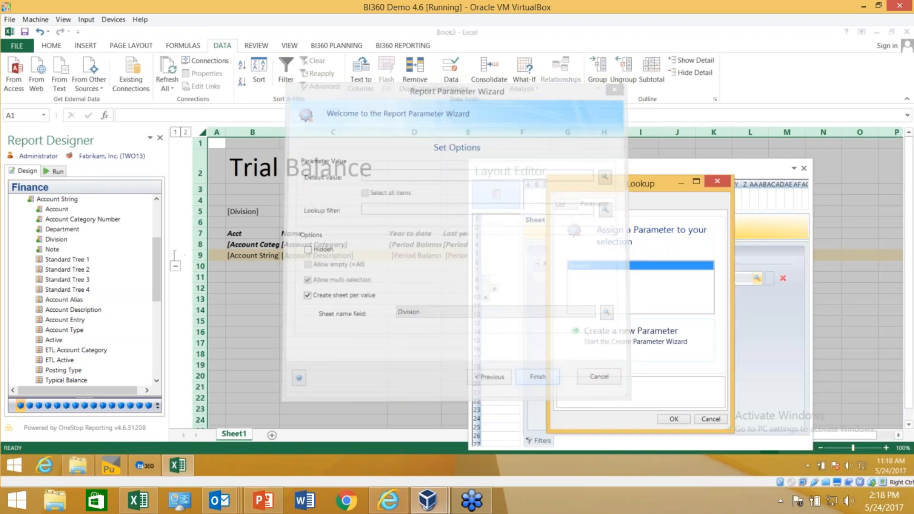
click(662, 417)
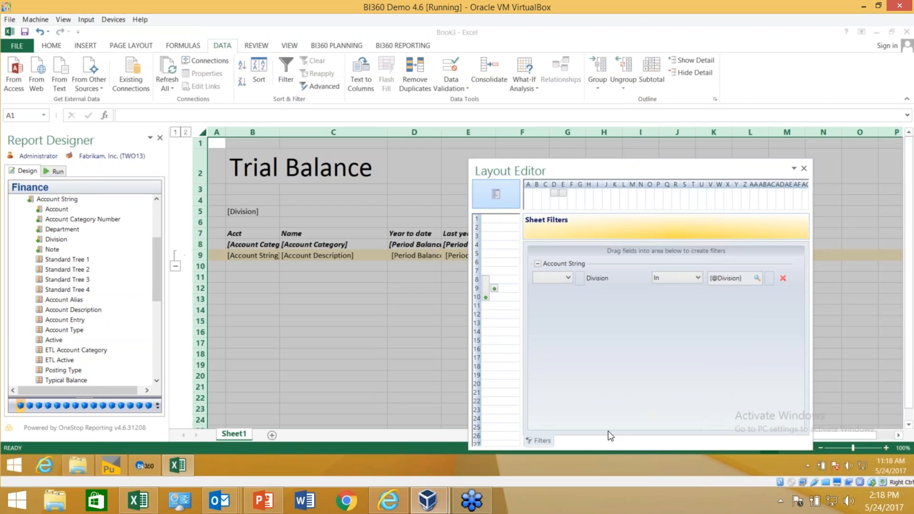
- Run the report for divisions 000 through 400 and 600
click(49, 171)
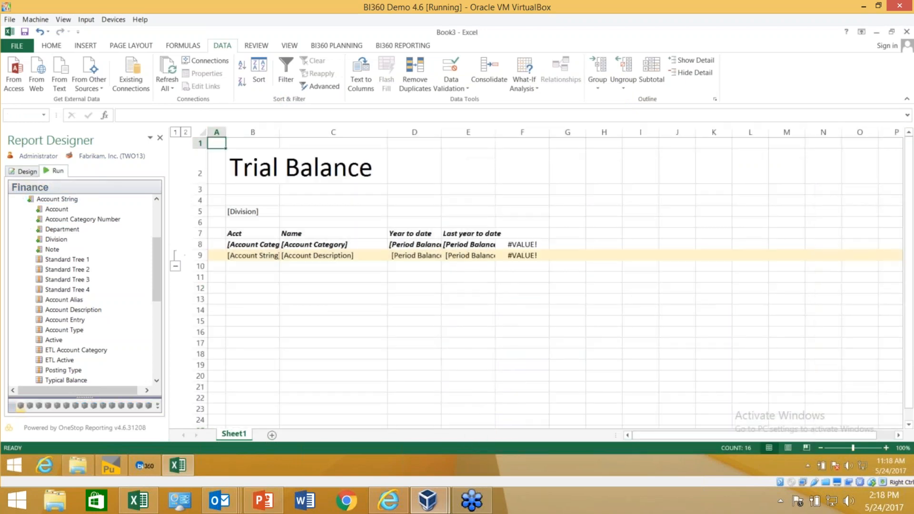
click(152, 278)
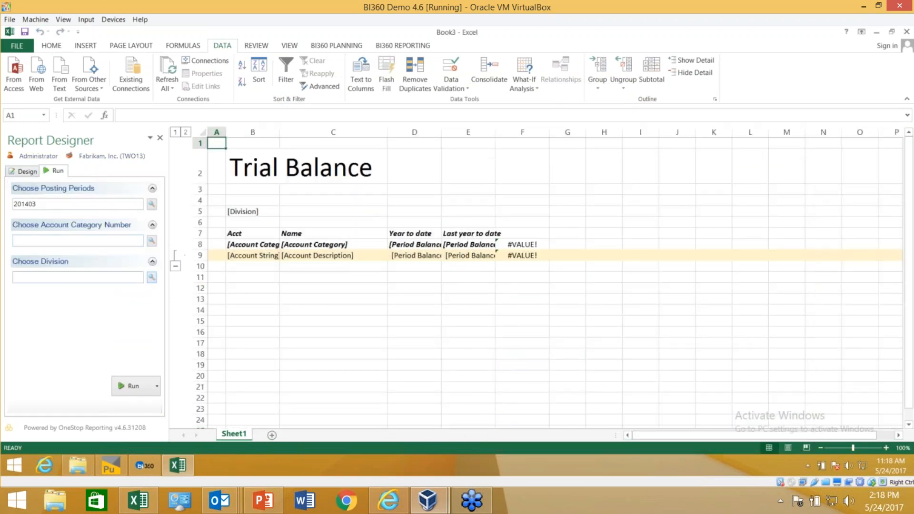
drag(391, 212, 390, 260)
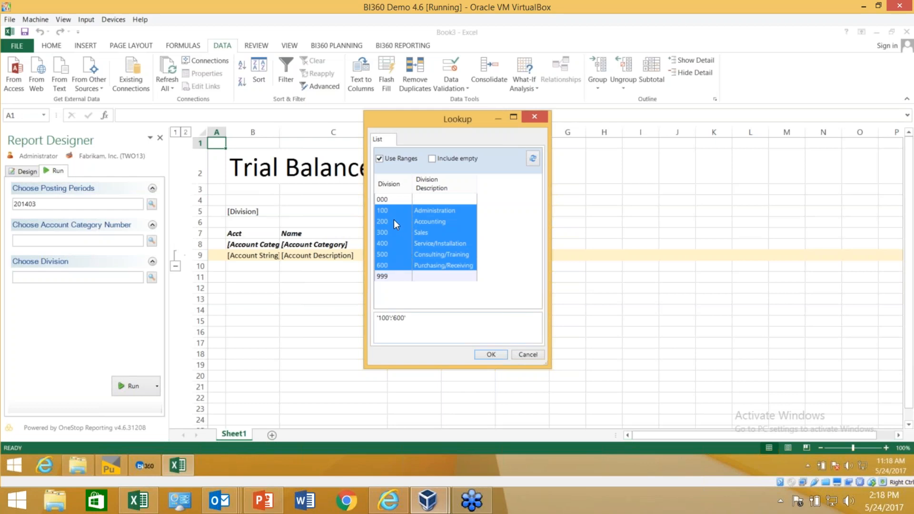
drag(403, 199, 408, 263)
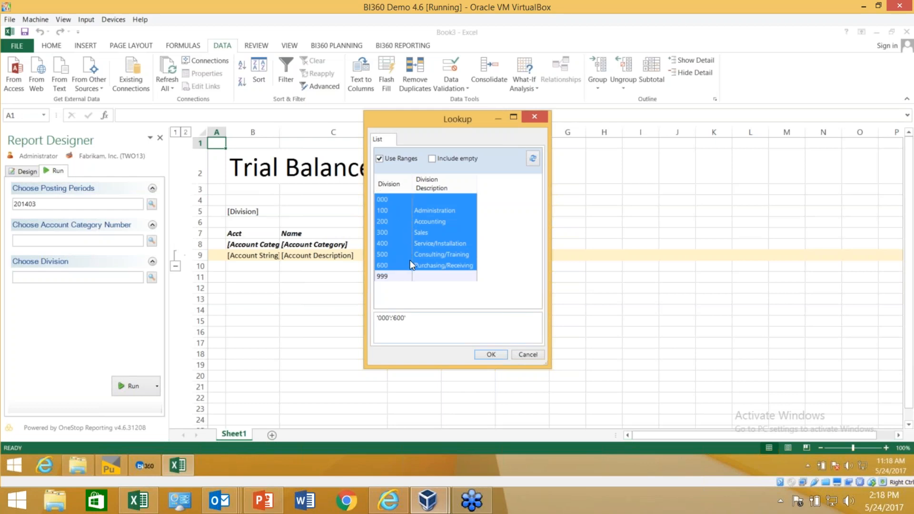
ctrl+click(410, 257)
click(491, 355)
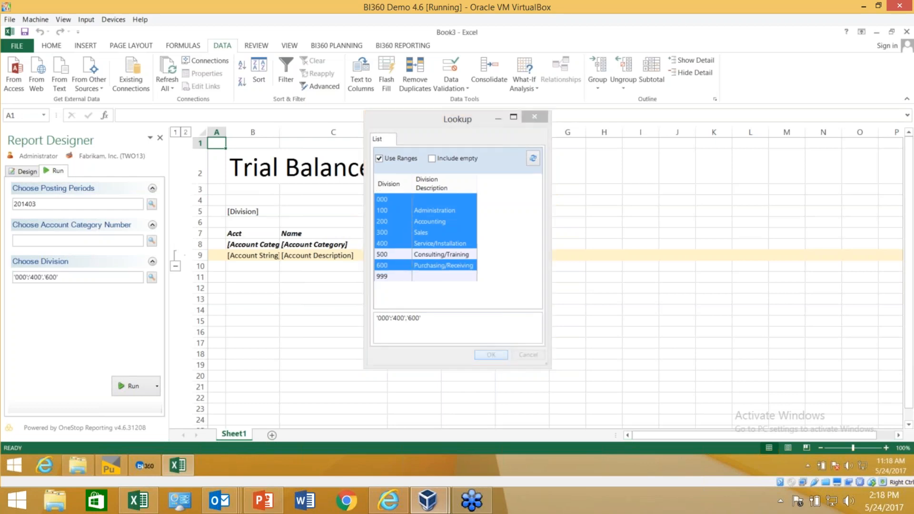
click(137, 388)
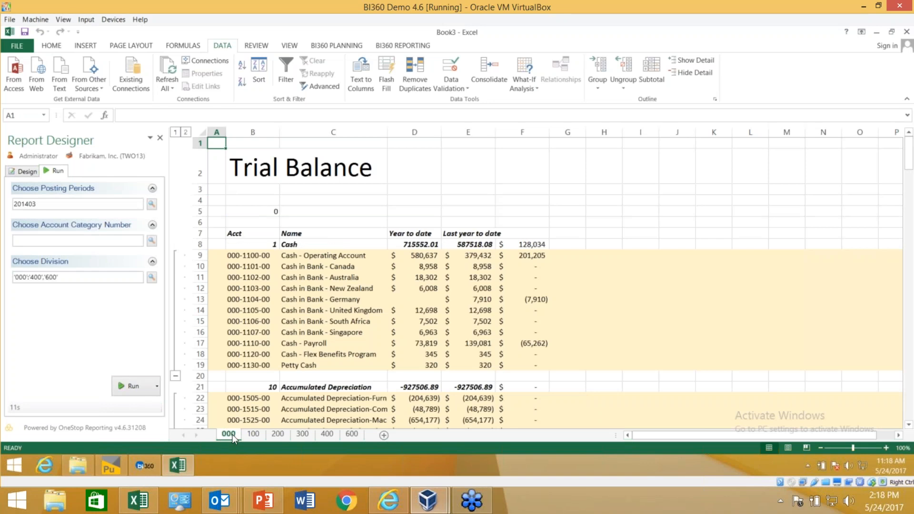
- Review the trial balance on the 100, 200, 300, 400 and 000 division sheets, and return to the report design
click(246, 436)
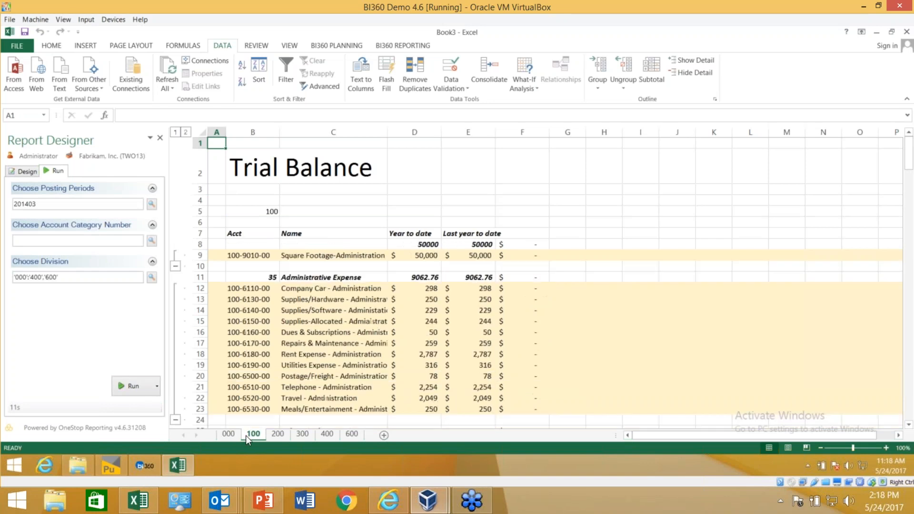
click(284, 439)
click(305, 435)
click(325, 435)
scroll(344, 385, down, 5)
scroll(344, 385, up, 5)
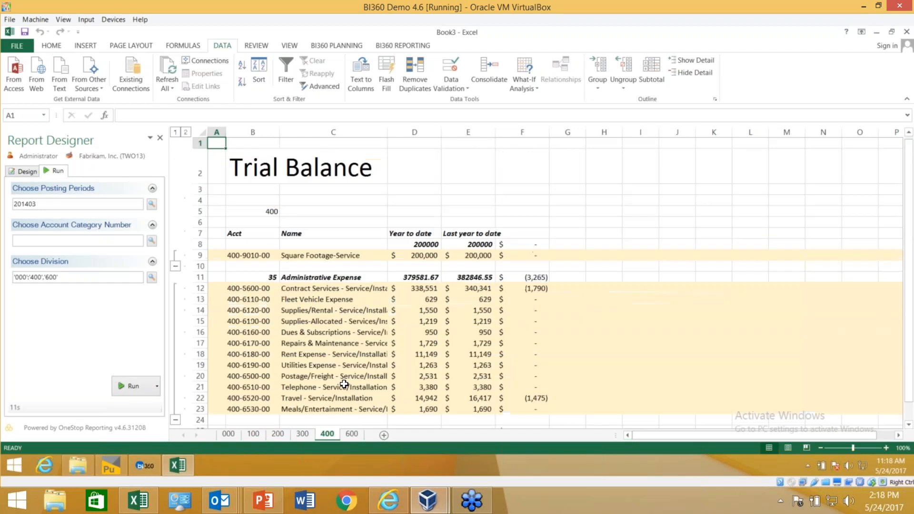
click(228, 434)
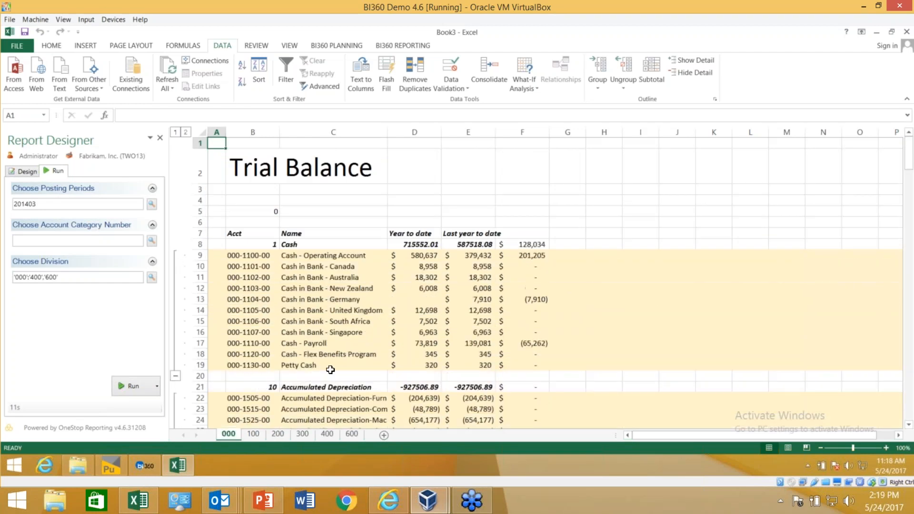
click(26, 172)
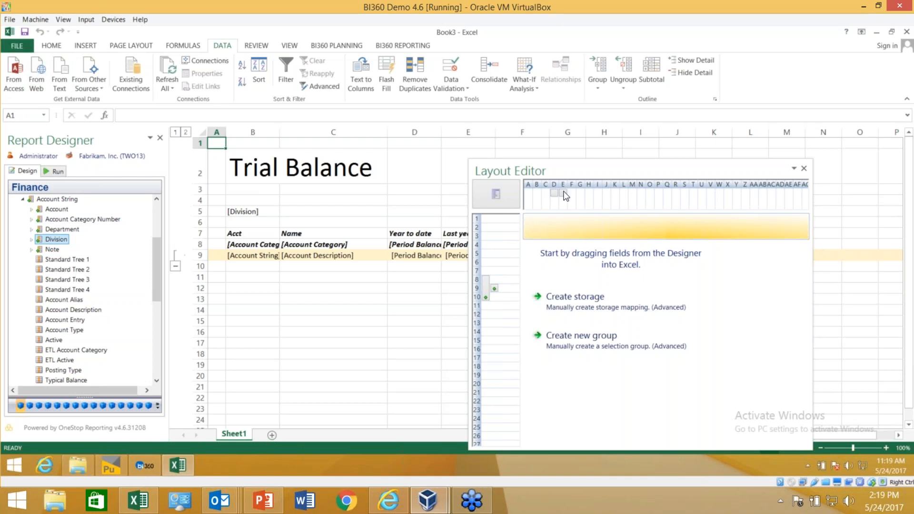
- Close the trial balance workbook and open the recent workbook GP - AP by Vendor
drag(575, 171, 775, 247)
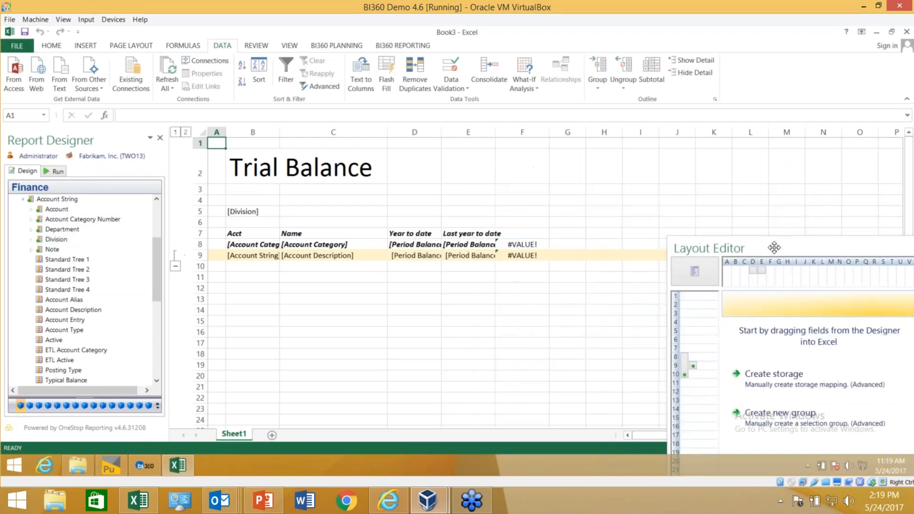
click(19, 45)
click(21, 222)
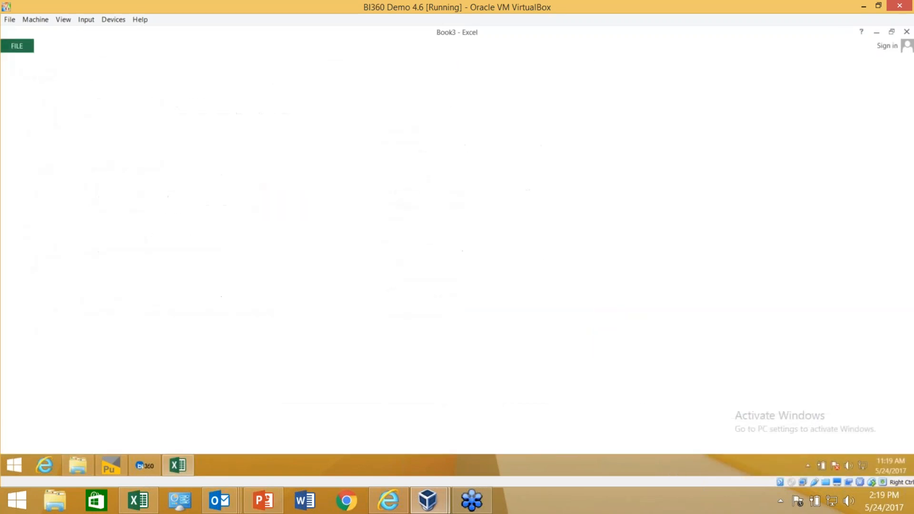
click(450, 265)
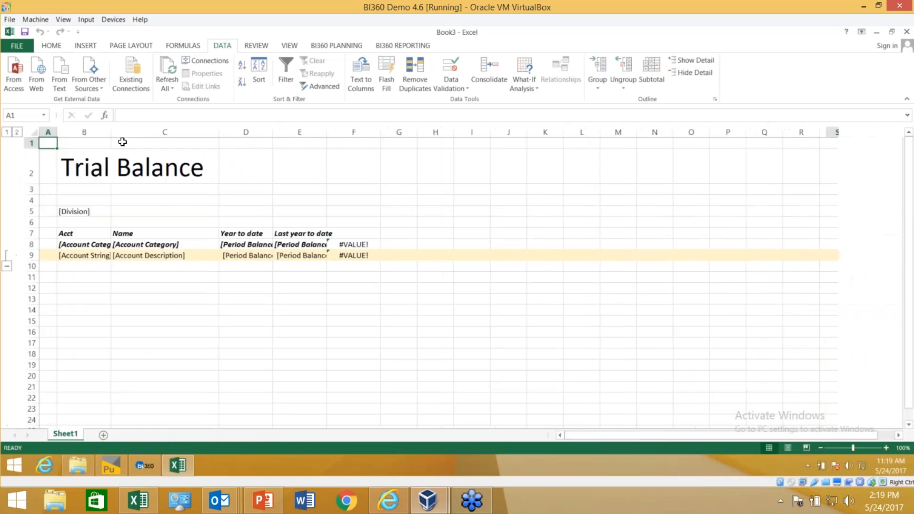
click(17, 46)
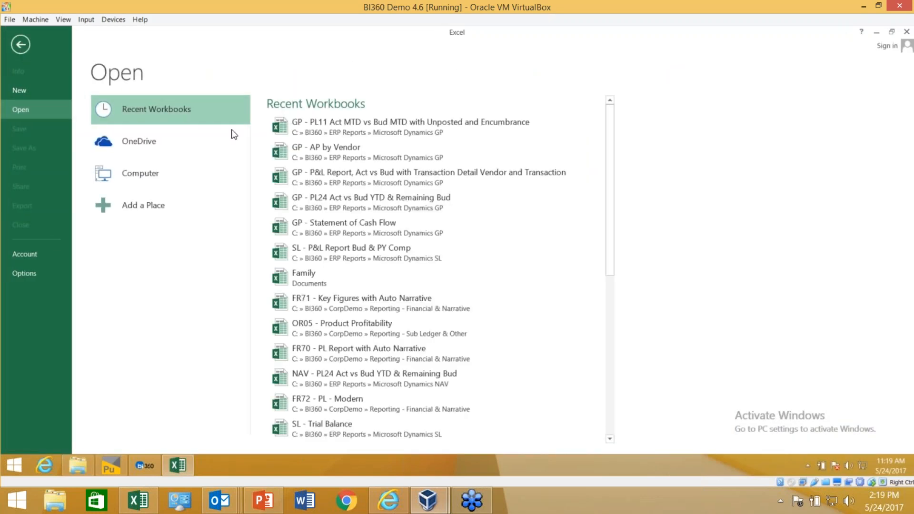
click(339, 148)
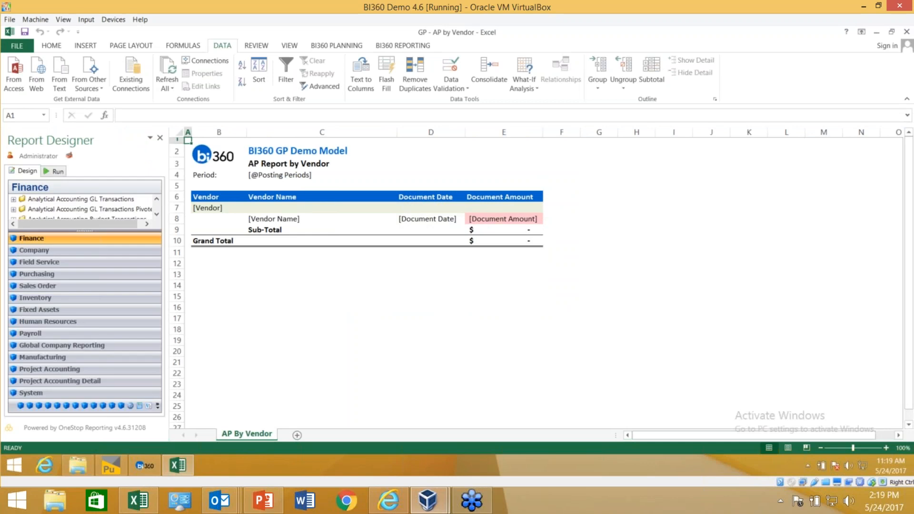
- Check the vendor selection, run the AP Report by Vendor for posting periods 201401:201403, and review the listed vendor documents
click(58, 172)
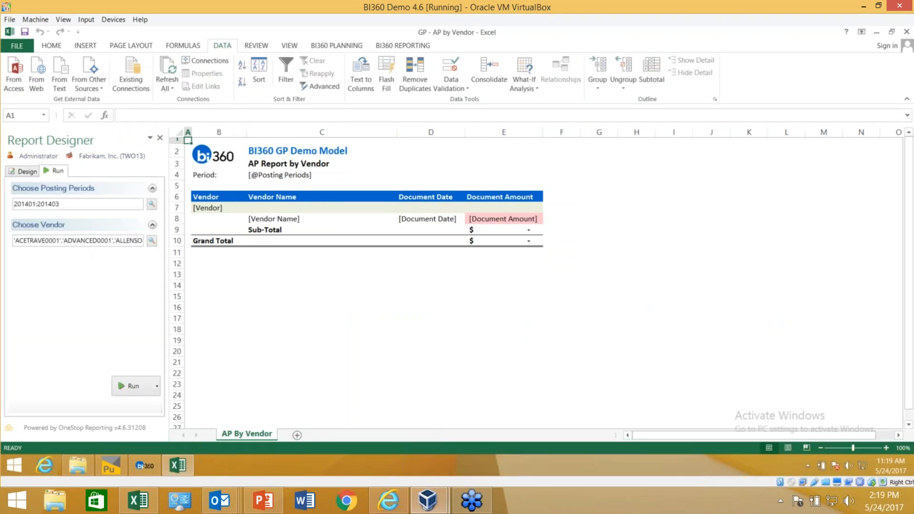
click(152, 240)
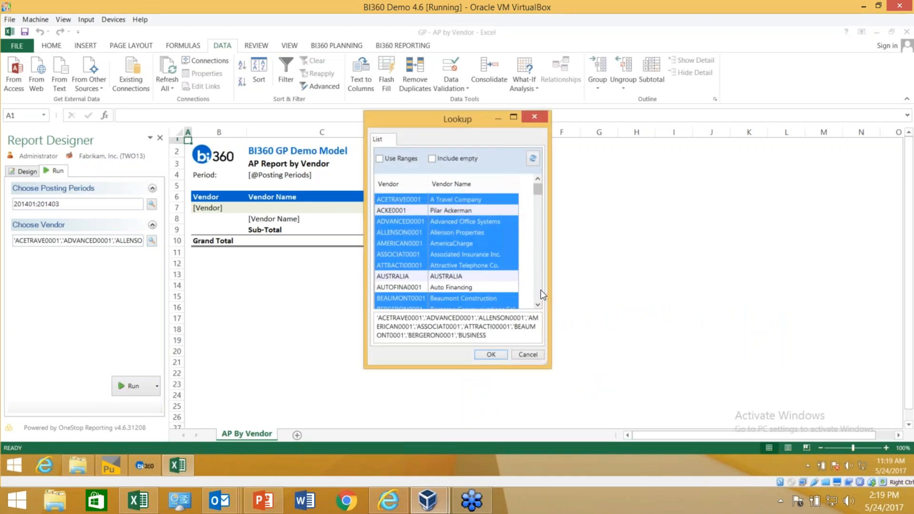
scroll(542, 294, down, 3)
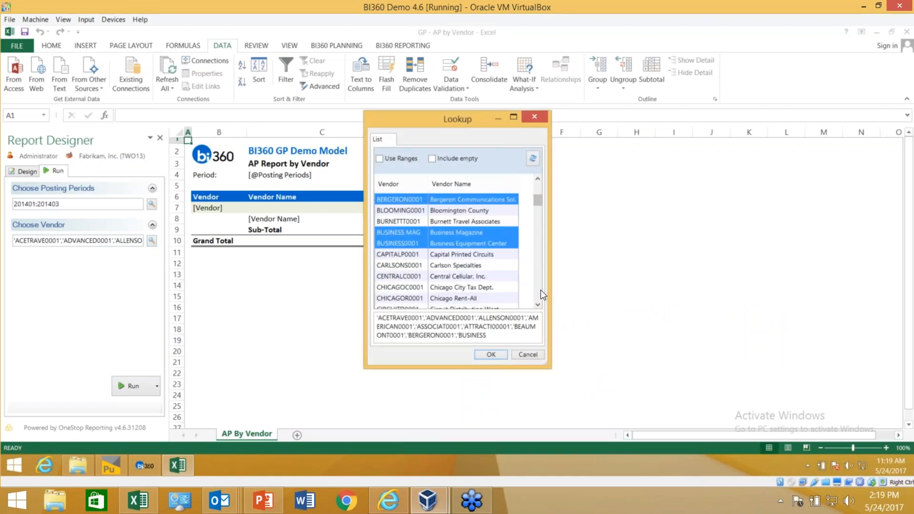
click(491, 355)
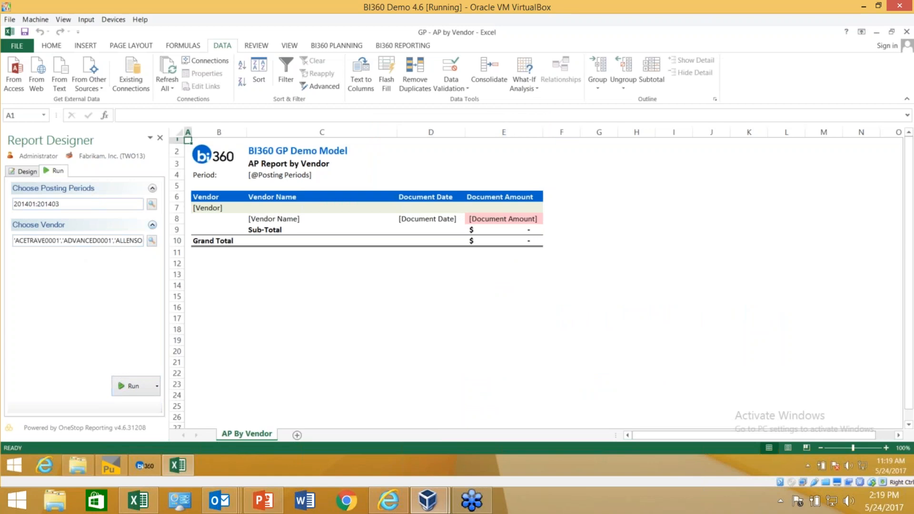
click(126, 385)
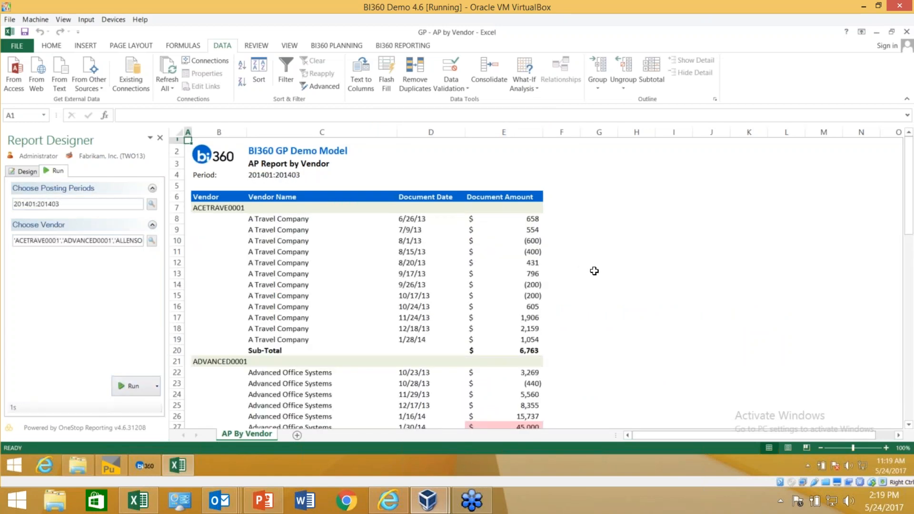
scroll(595, 272, down, 9)
scroll(610, 276, down, 4)
scroll(611, 278, down, 3)
scroll(612, 278, up, 15)
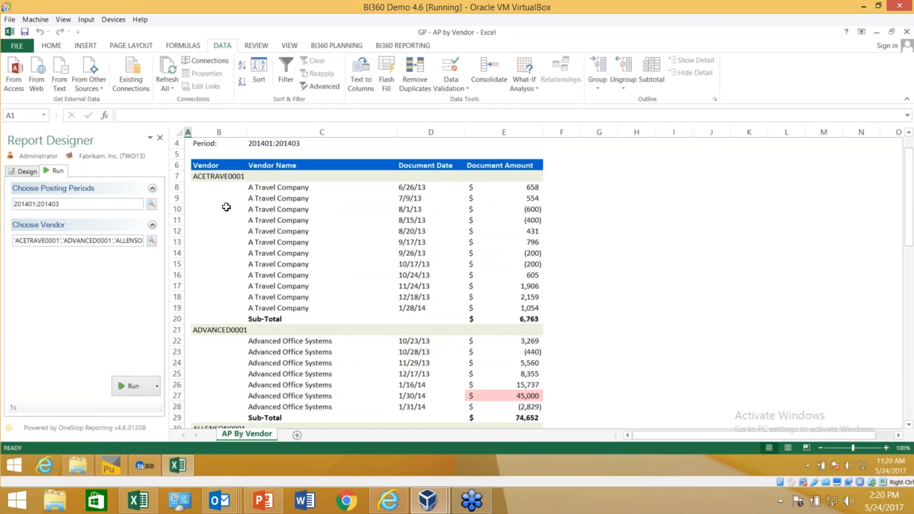
- In the report design, clear Vendor Name from C8 and place the Payables Transactions Vendor Name field in C7 of the vendor row
click(29, 174)
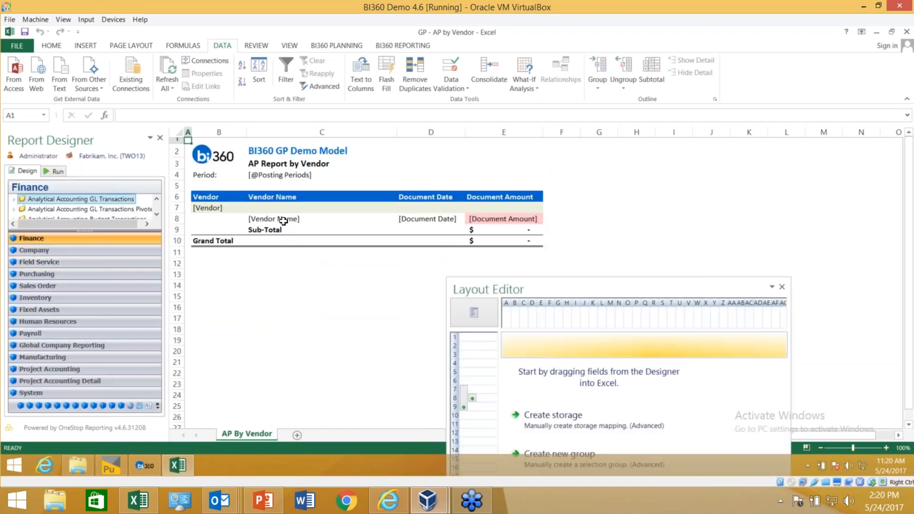
right_click(285, 214)
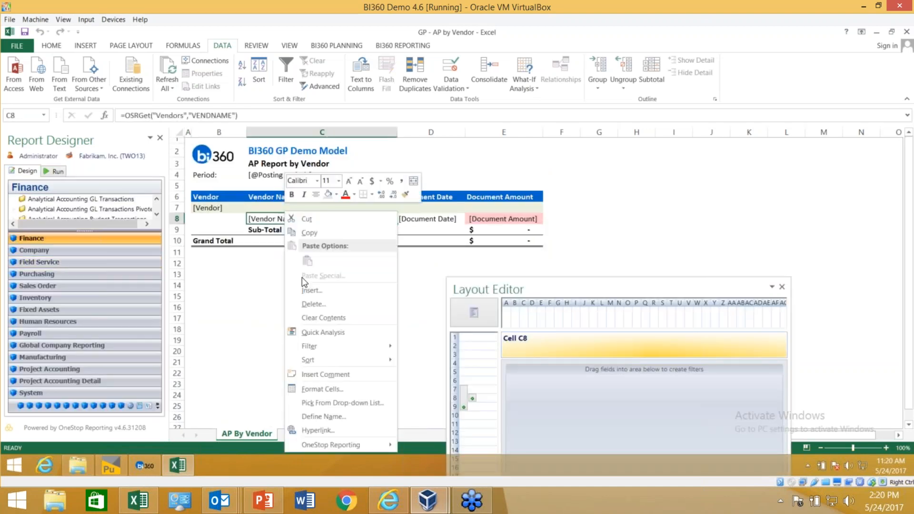
click(311, 317)
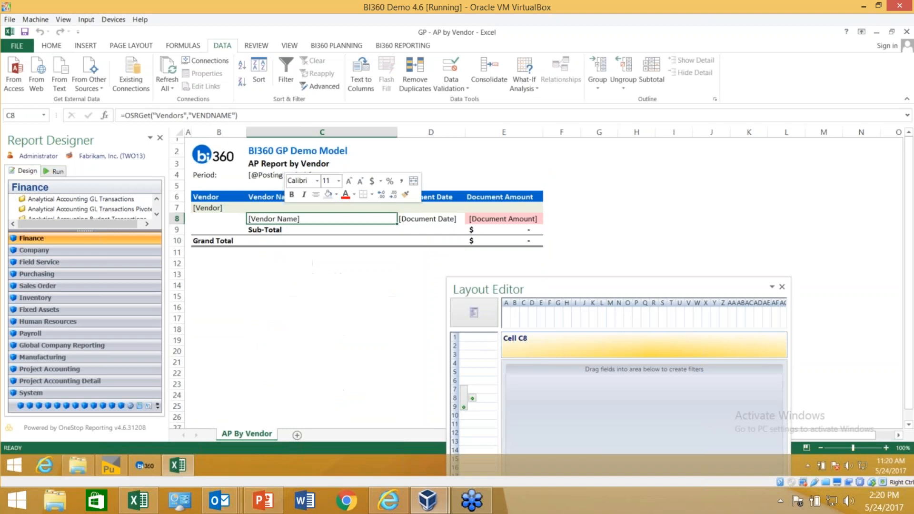
click(53, 275)
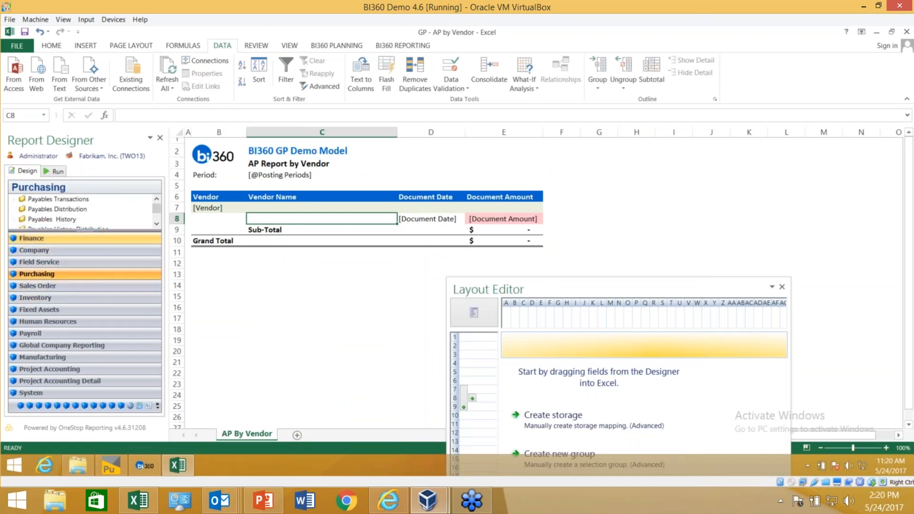
drag(84, 229, 85, 374)
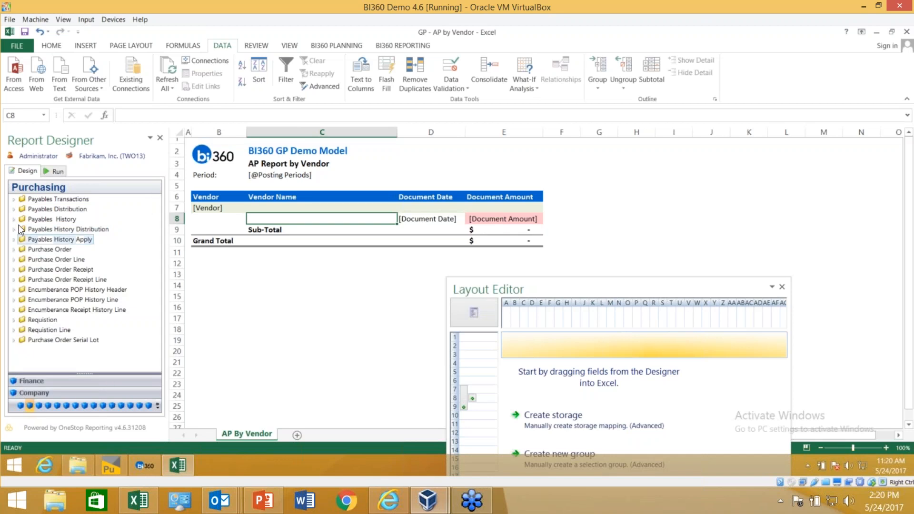
click(15, 200)
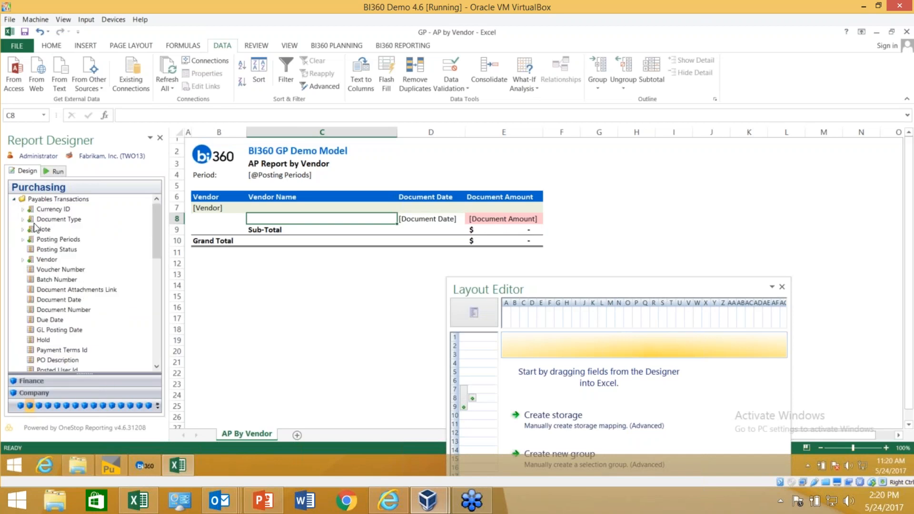
click(22, 260)
drag(65, 229, 322, 207)
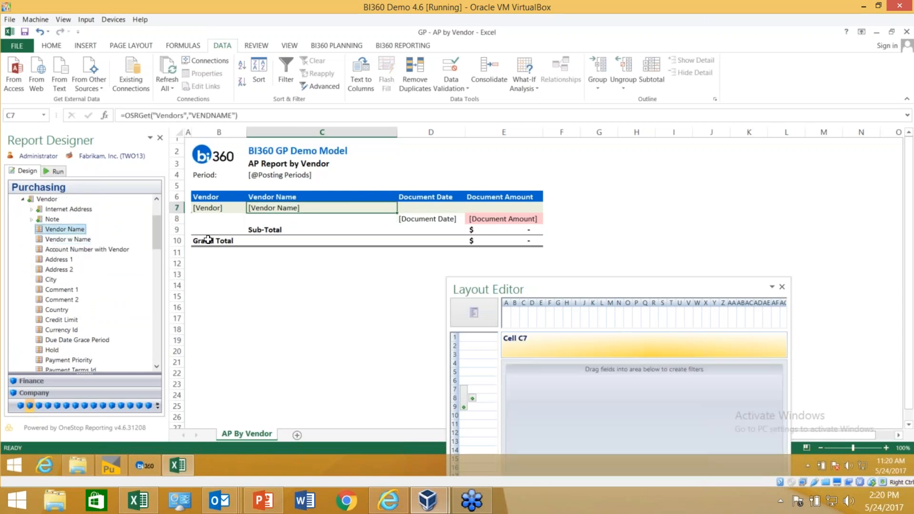
- Add the vendor's City field to D7, look through the other vendor attributes, and collapse the Vendor field group
drag(51, 280, 401, 208)
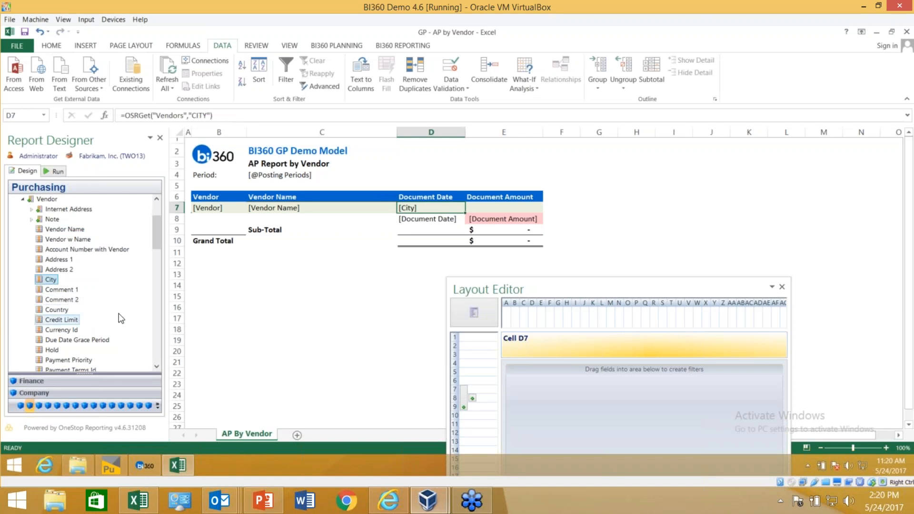
scroll(157, 333, down, 5)
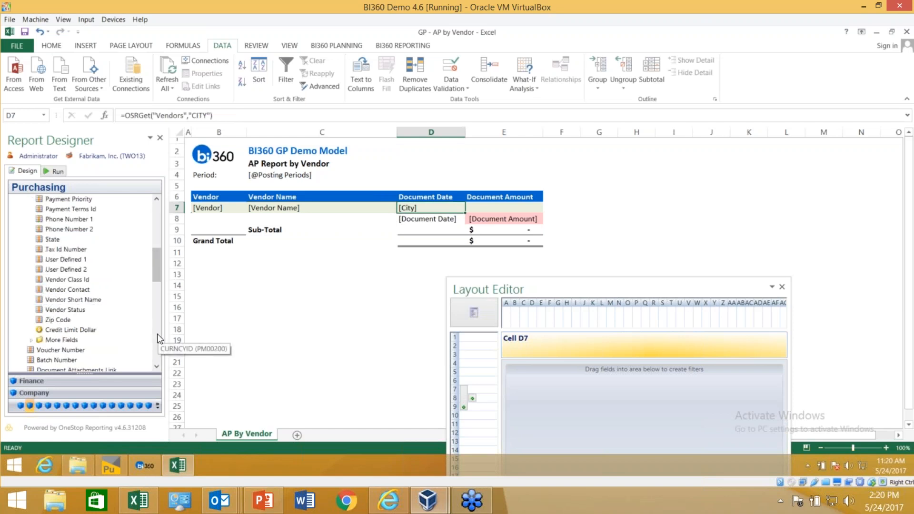
scroll(109, 220, up, 2)
scroll(109, 220, up, 2)
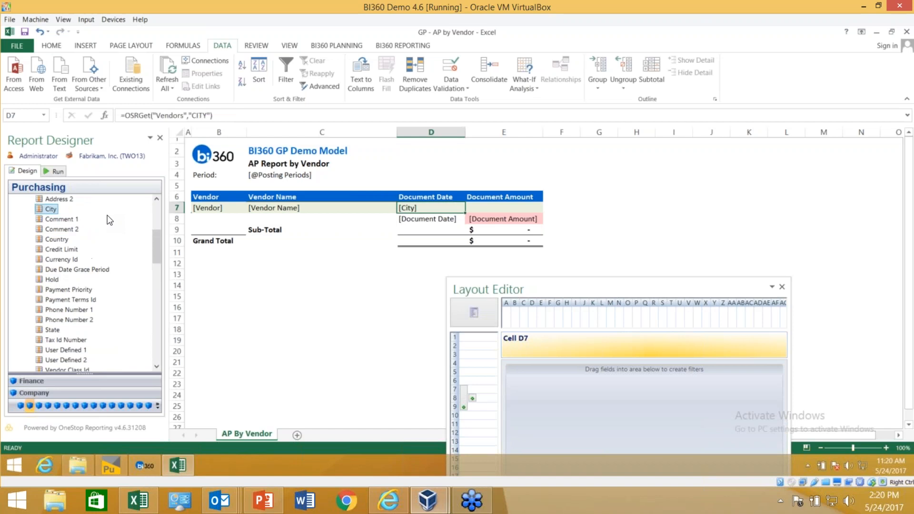
scroll(37, 222, up, 2)
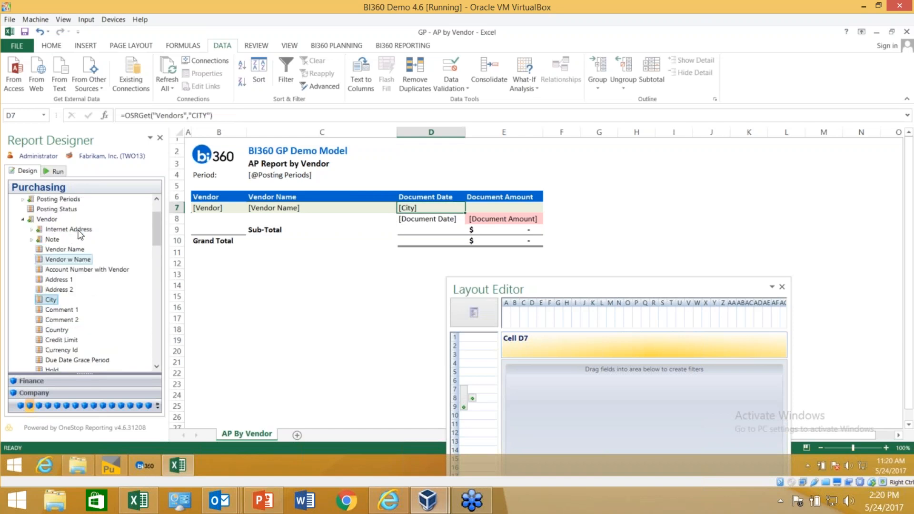
click(23, 220)
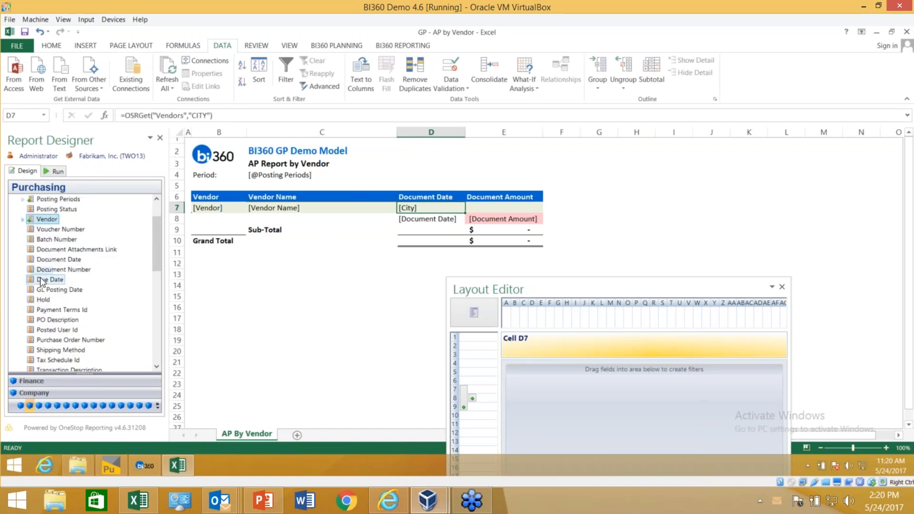
- Add Document Number to B8 and Due Date to F8 in the detail row, and widen column F to fit
drag(47, 270, 200, 220)
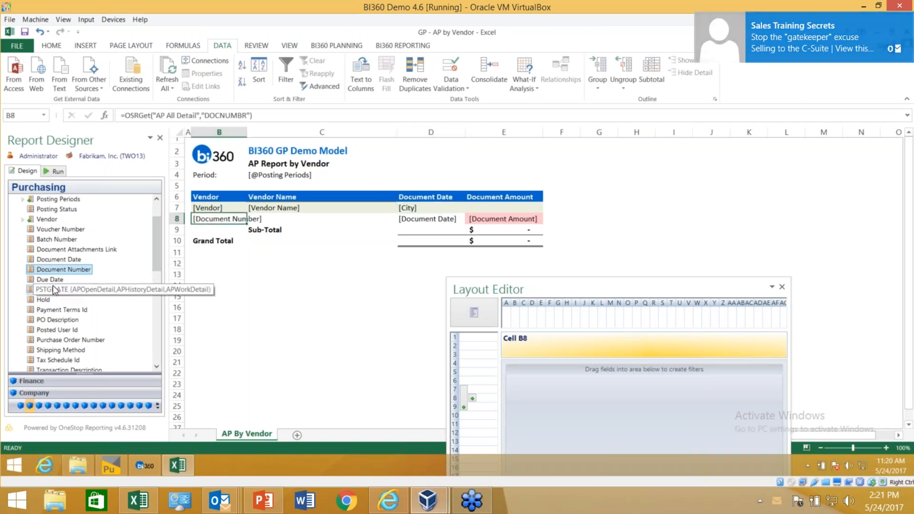
mouse_move(52, 282)
drag(50, 281, 560, 219)
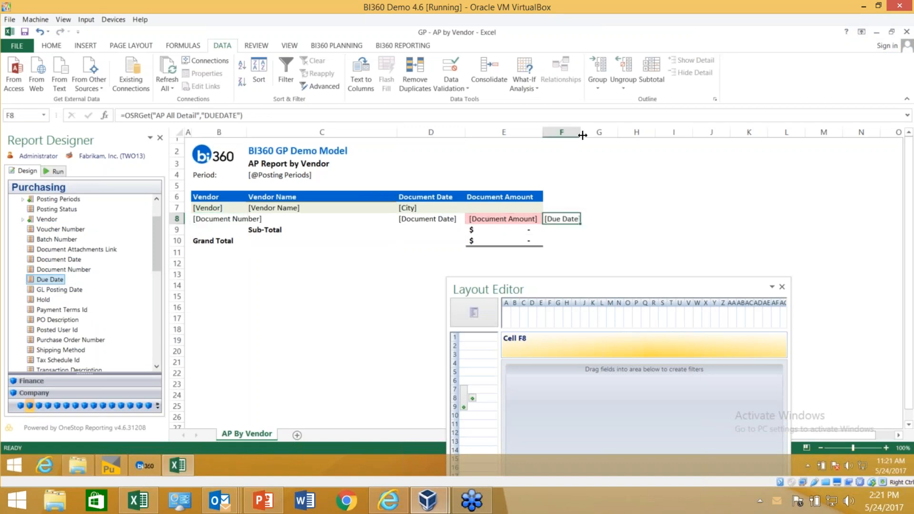
drag(582, 138, 607, 138)
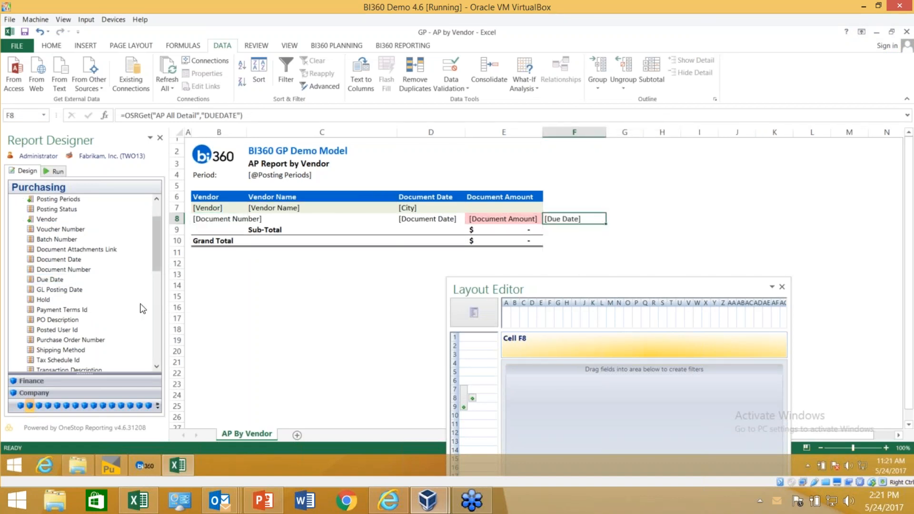
- Add Transaction Description to C8 in the detail row and Discount Amount to E7 in the vendor row
click(159, 329)
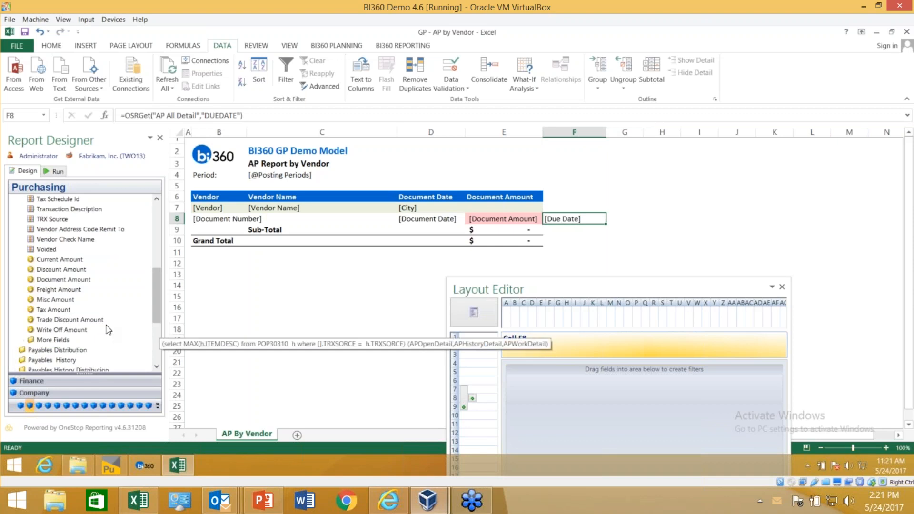
drag(69, 209, 321, 219)
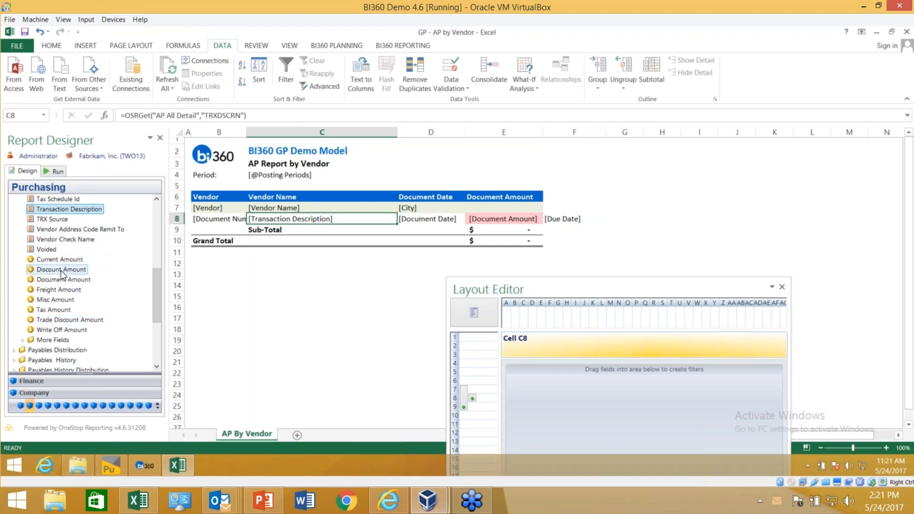
drag(61, 270, 504, 208)
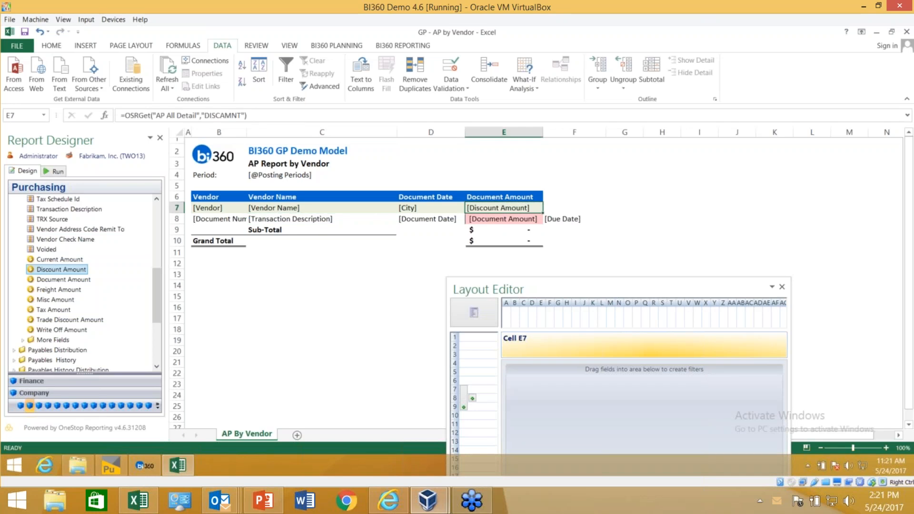
- Add the Document Type field from Payables Transactions to G8 in the detail row
click(159, 215)
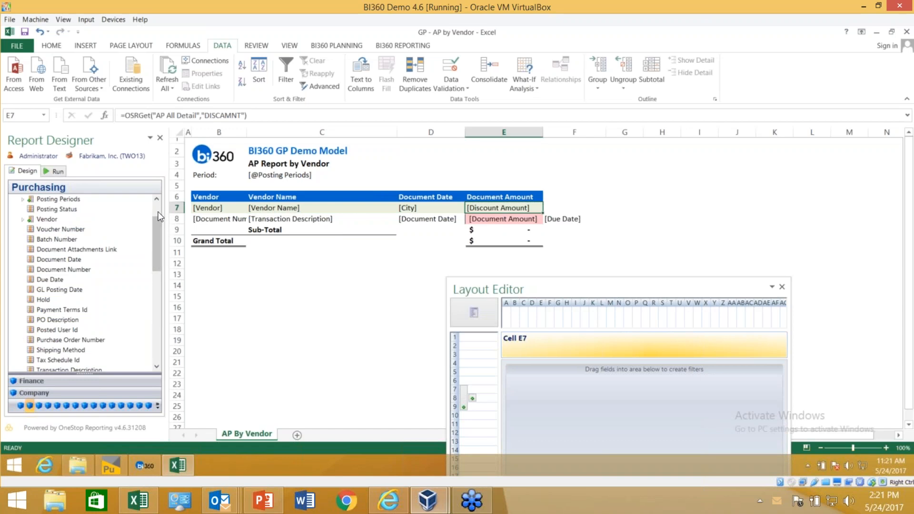
click(159, 215)
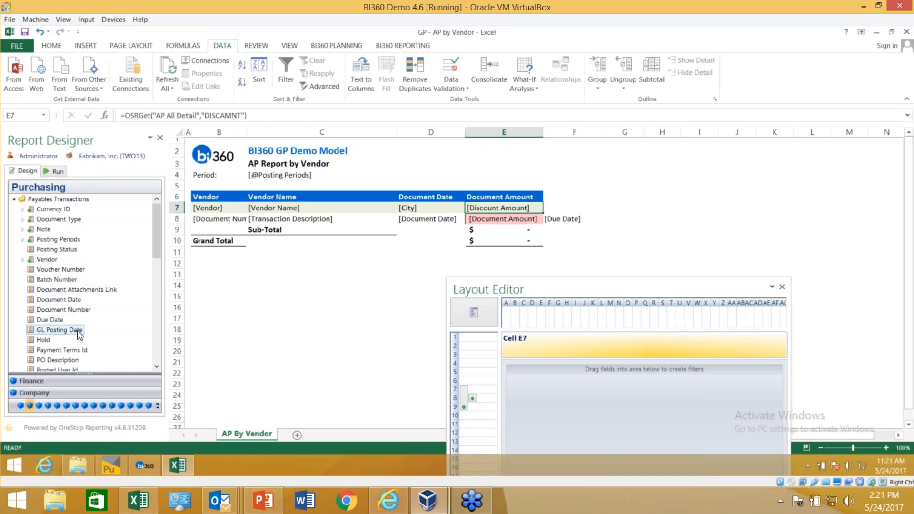
drag(60, 220, 624, 219)
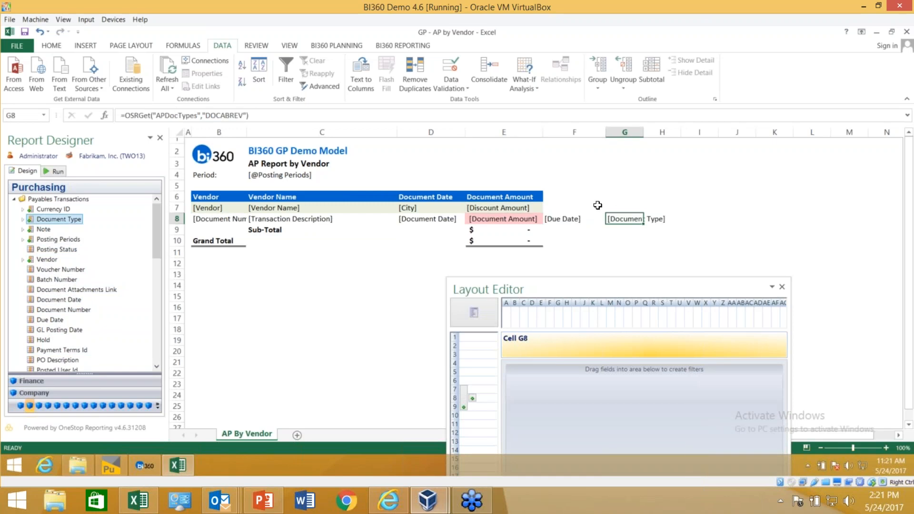
- Enter the column header "Due Date" in F6 and select the adjacent header cell G6
click(555, 199)
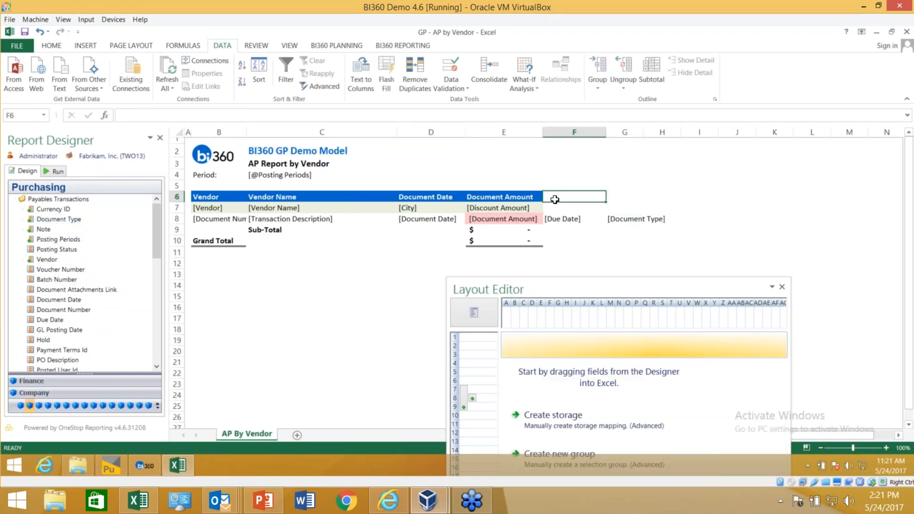
text(Due Date)
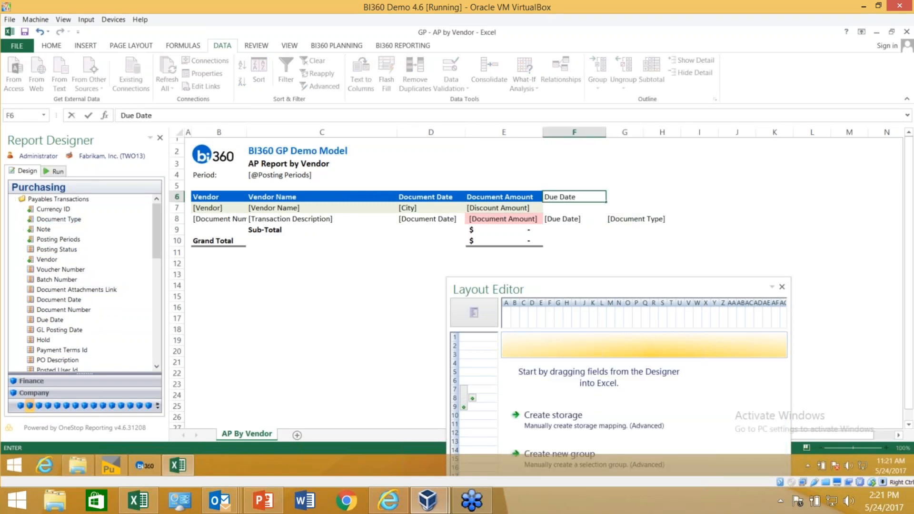
key(Return)
key(Up)
key(Right)
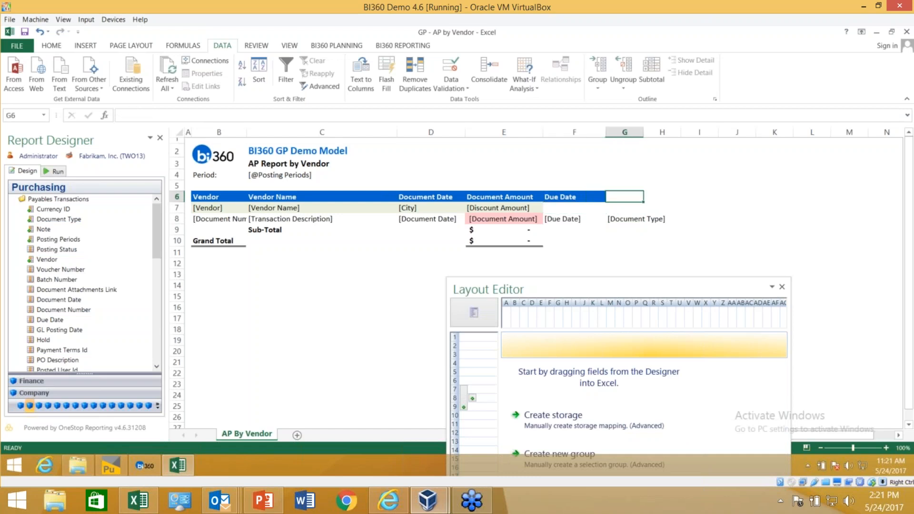
- Enter the column header "Type" in G6 and switch the Report Designer to run mode
text(Type)
key(Return)
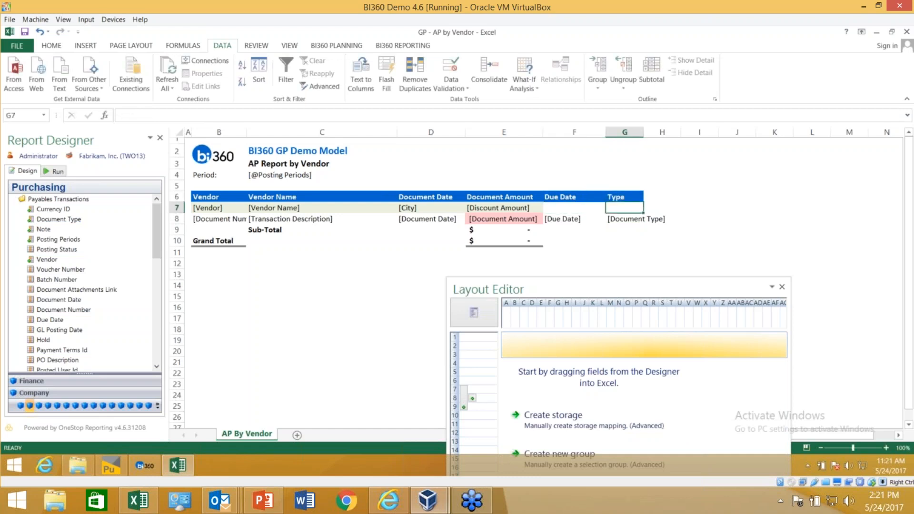
click(62, 171)
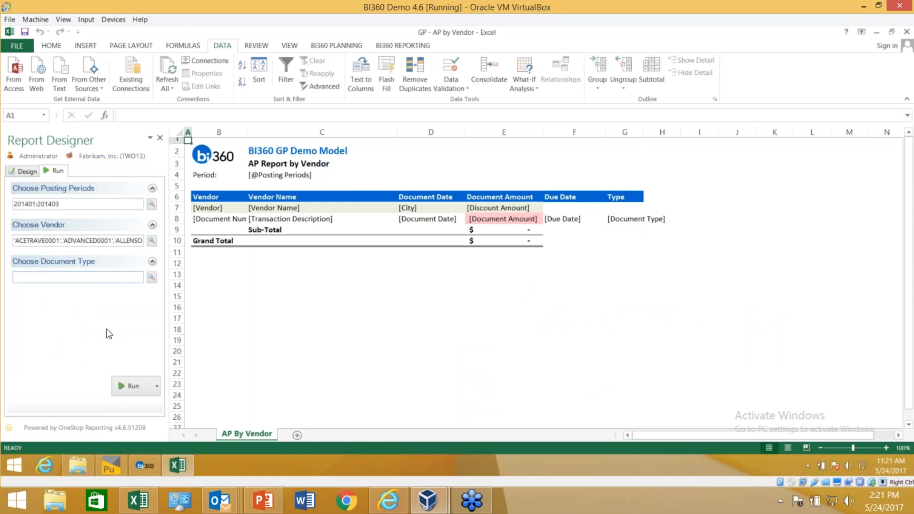
- Set the Document Type parameter to the range CRM through RET and run the AP by Vendor report
click(151, 277)
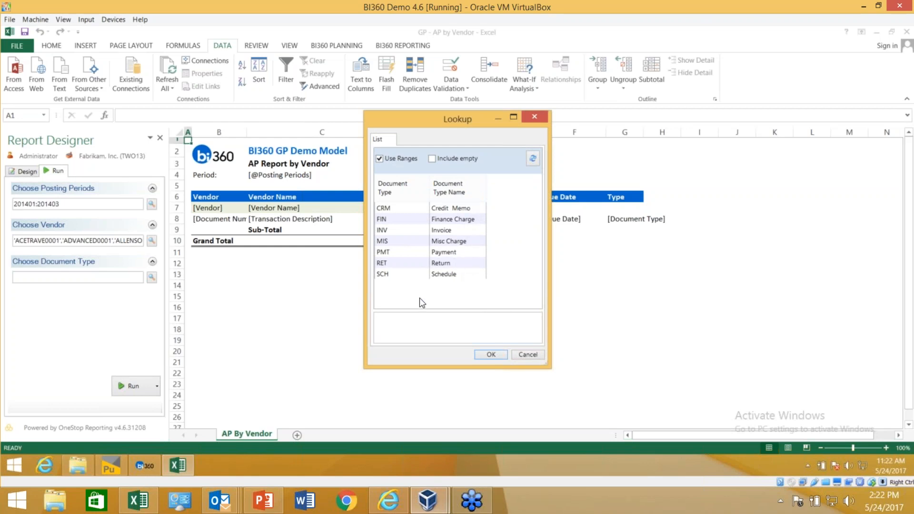
drag(402, 207, 403, 258)
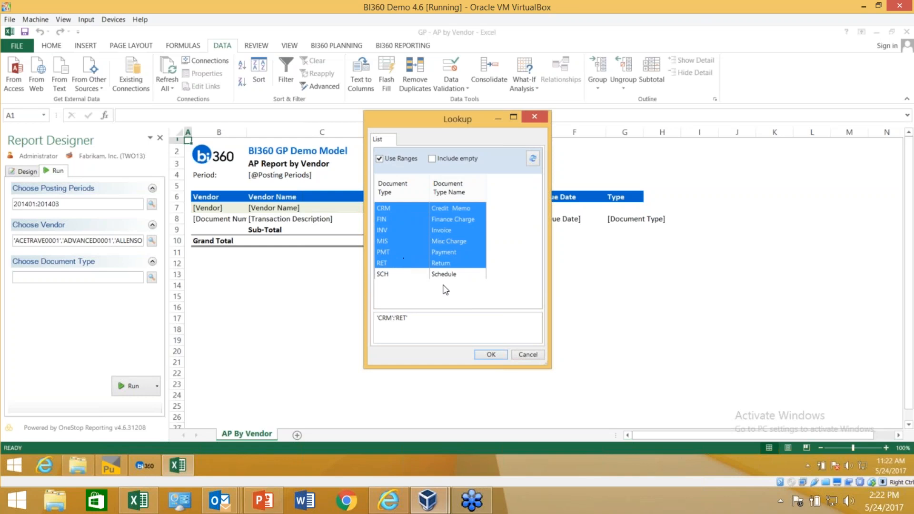
click(489, 356)
click(132, 386)
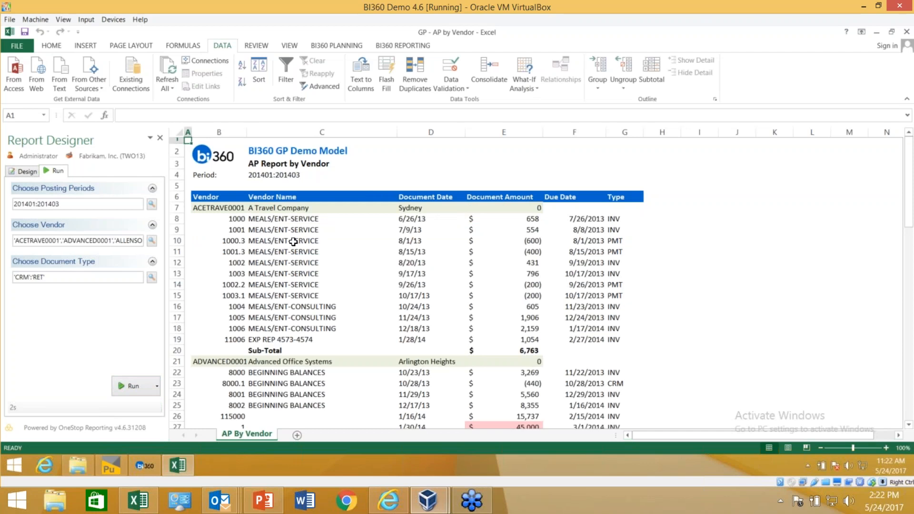
- Examine the generated report's transaction descriptions, amounts, due dates and document types across the vendor groups
click(289, 339)
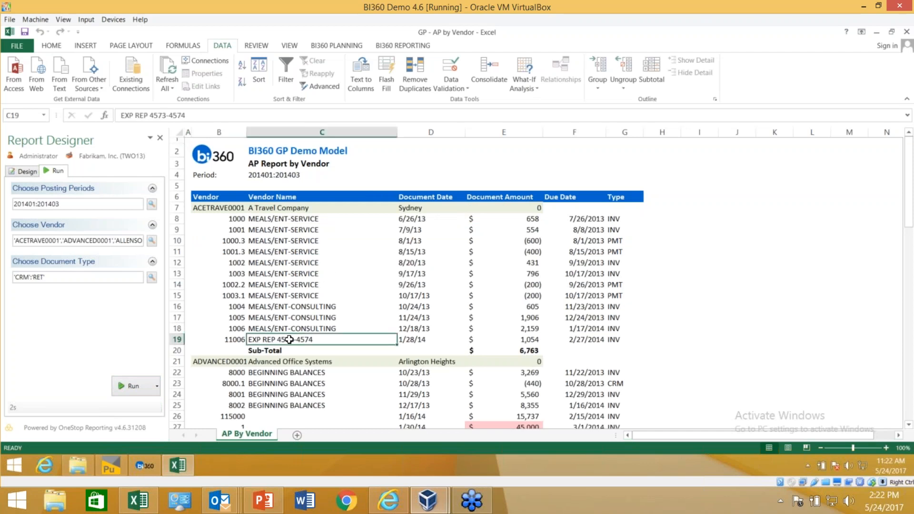
scroll(332, 349, down, 2)
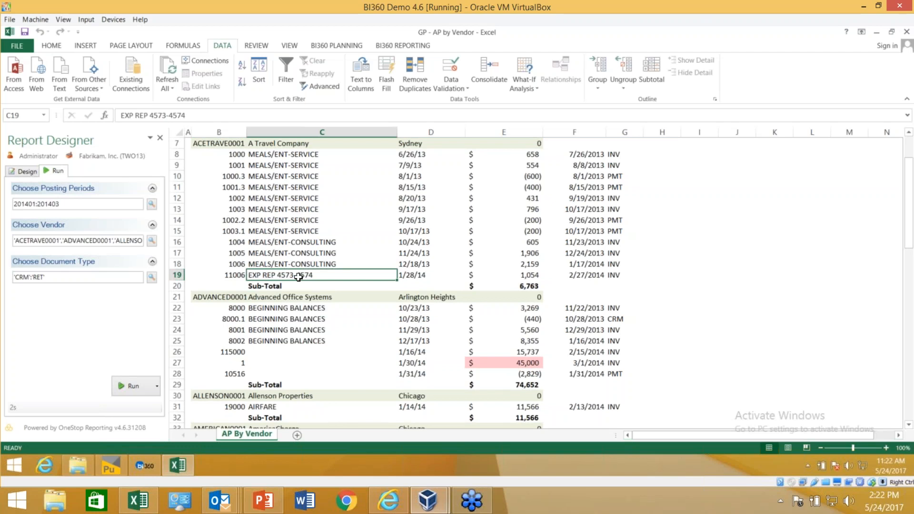
drag(300, 328, 302, 320)
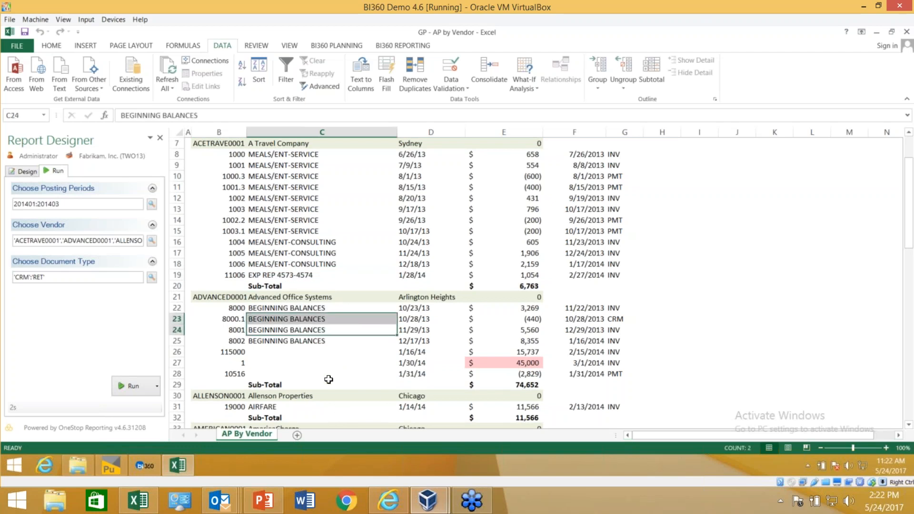
click(286, 371)
scroll(286, 373, down, 10)
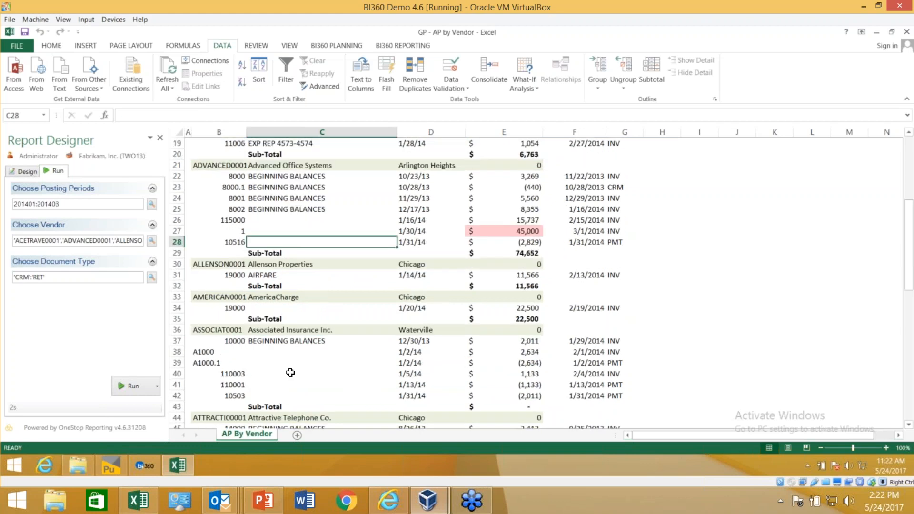
scroll(286, 380, down, 7)
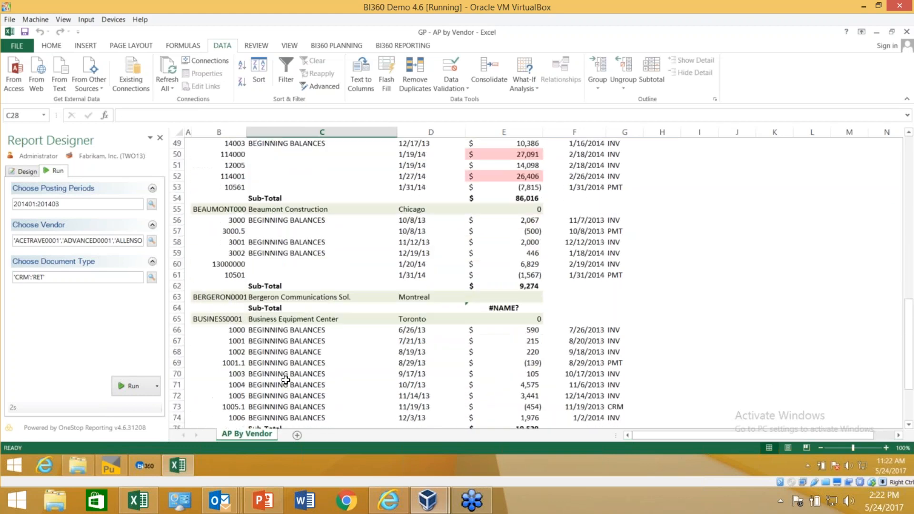
scroll(295, 386, up, 19)
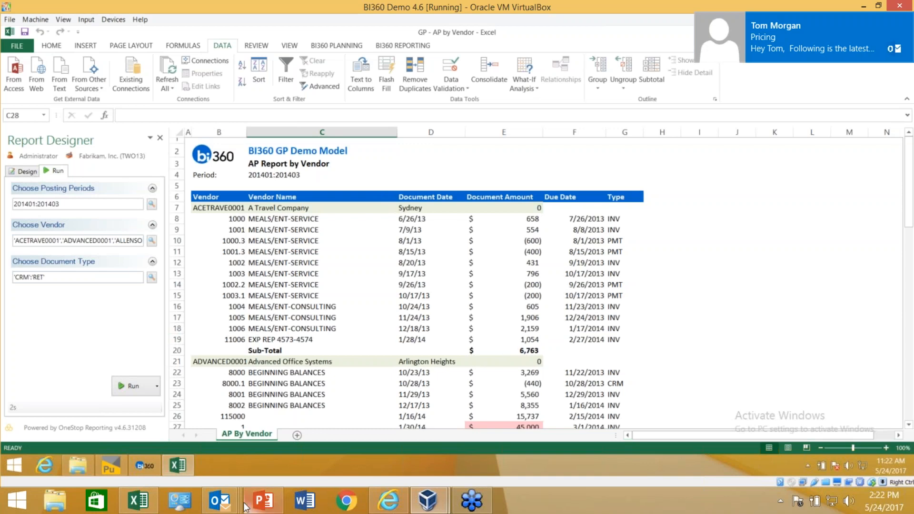
- Close the GP - AP by Vendor workbook and the Outlook calendar window
right_click(220, 500)
click(220, 466)
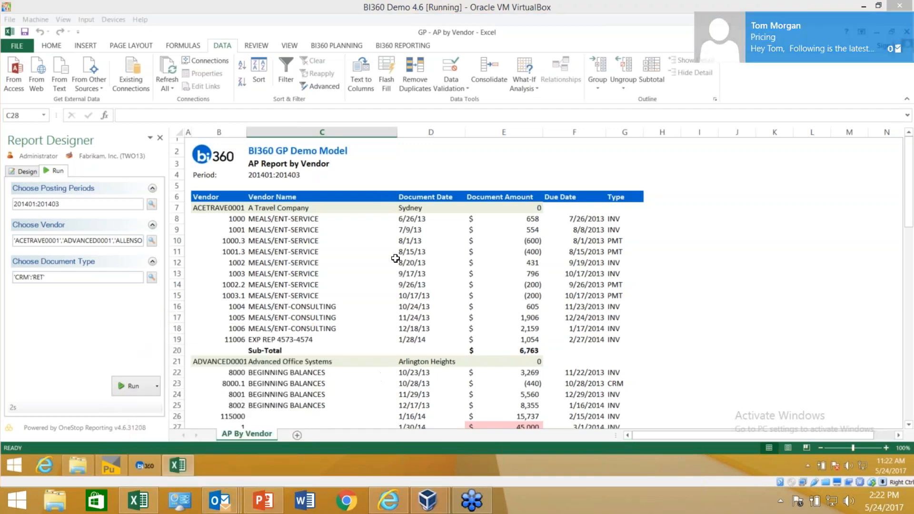
click(22, 46)
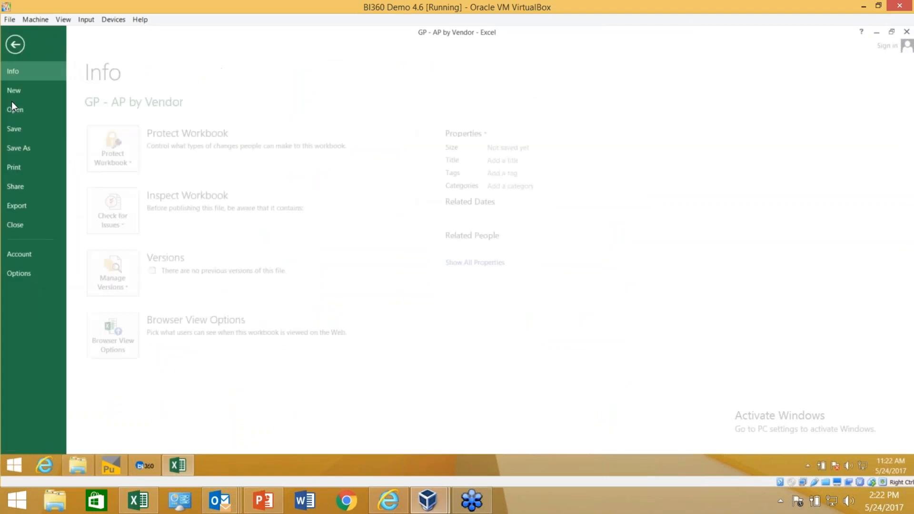
key(Escape)
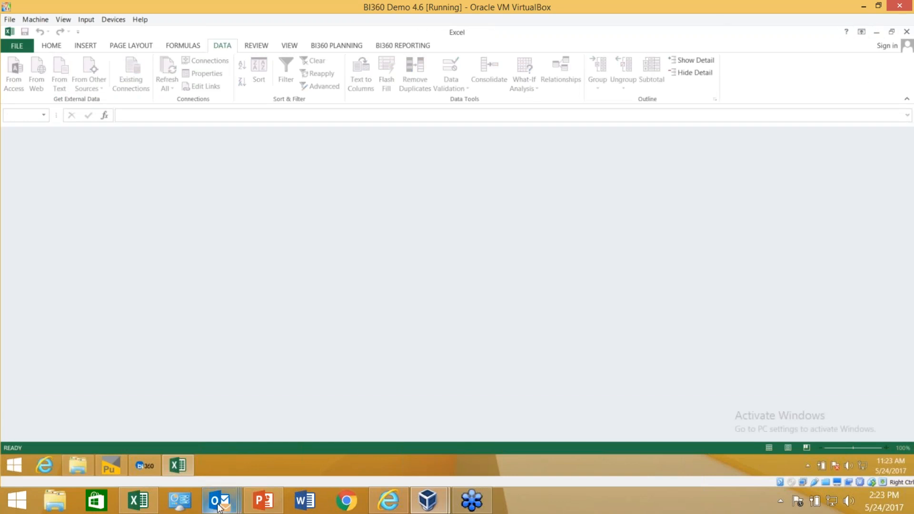
mouse_move(219, 507)
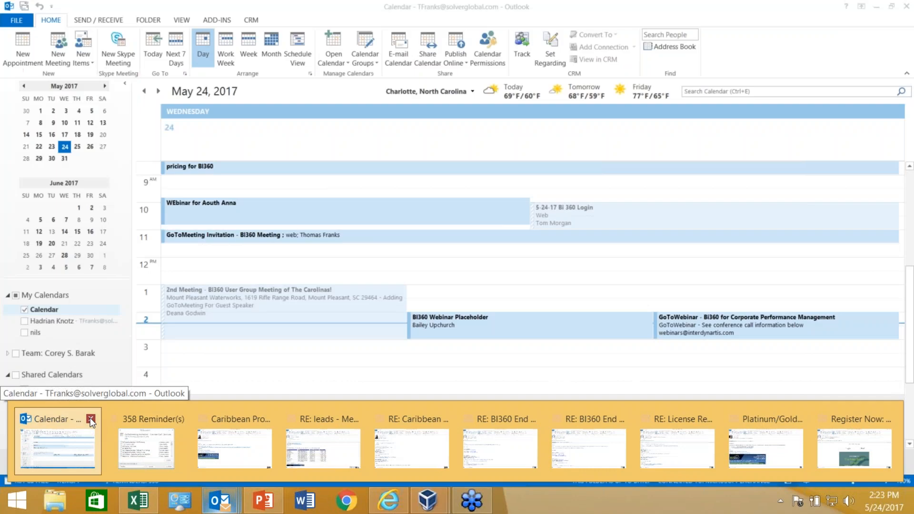
click(90, 421)
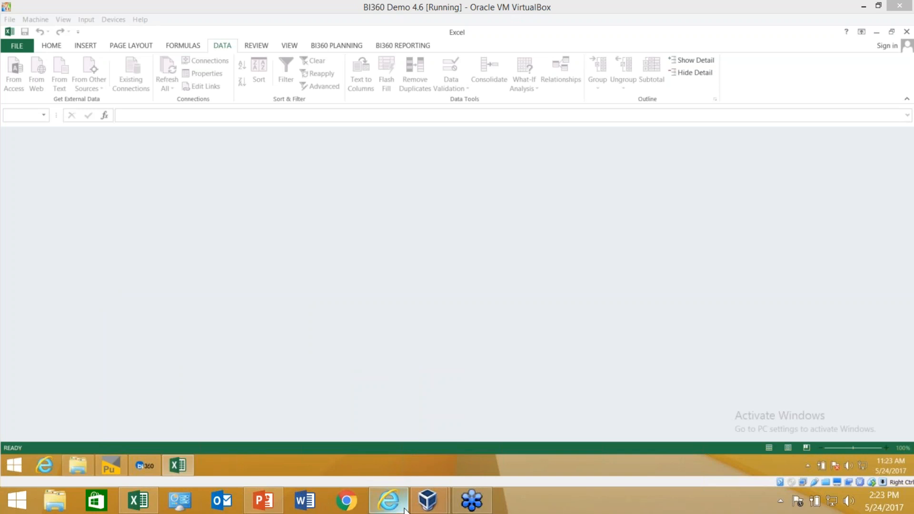
- View the OSR Portal library in Internet Explorer and the BI360 Overview slide in PowerPoint
mouse_move(403, 508)
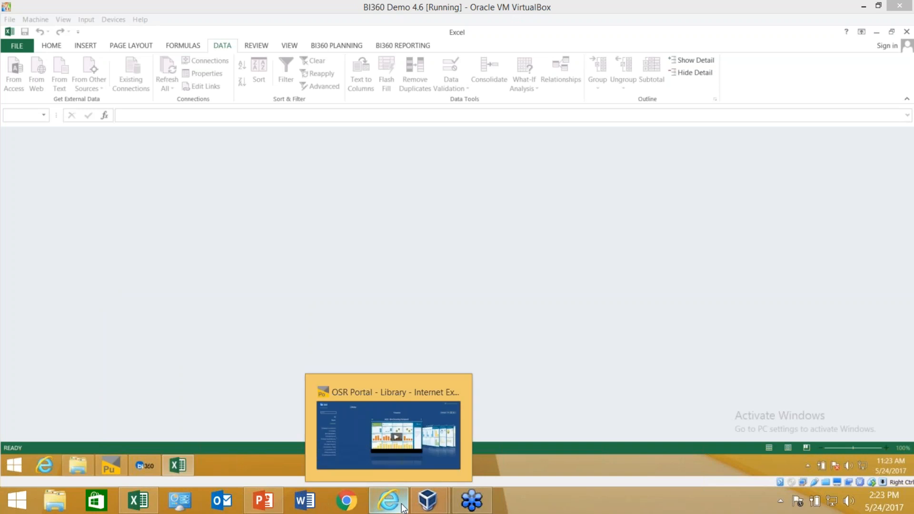
click(387, 450)
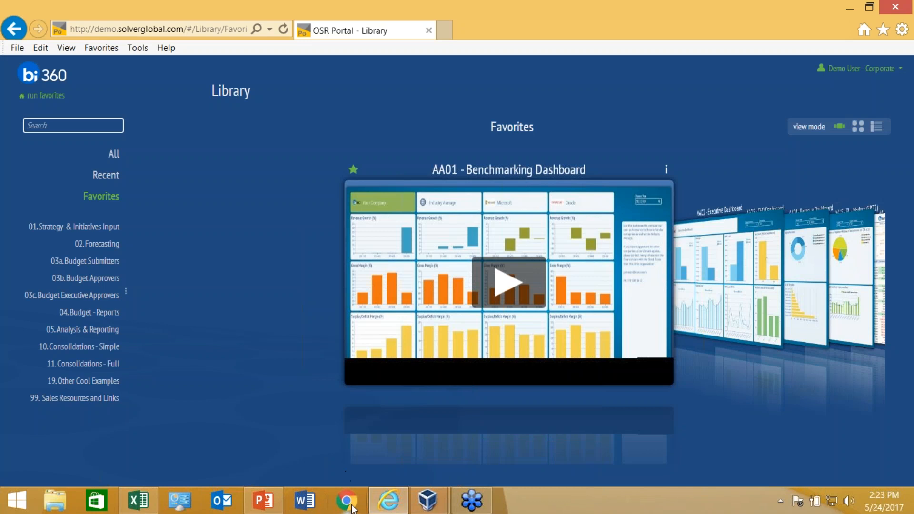
click(263, 506)
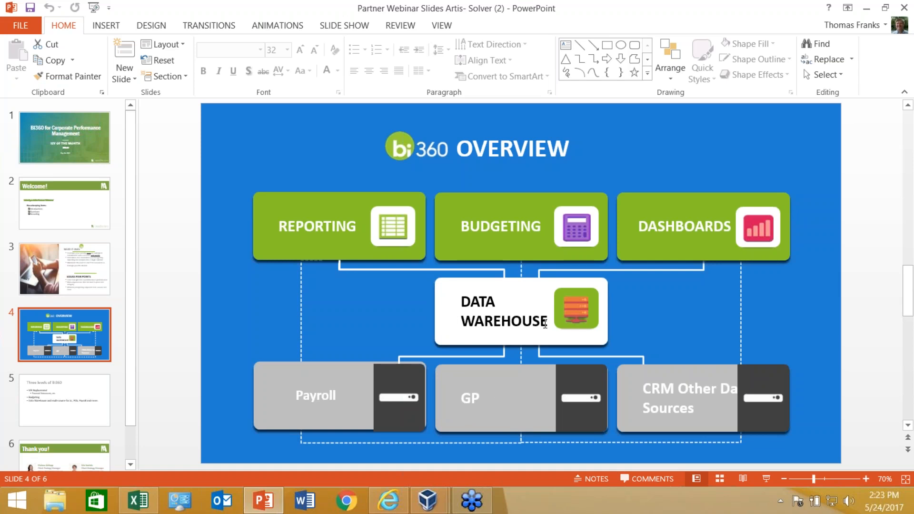
mouse_move(264, 502)
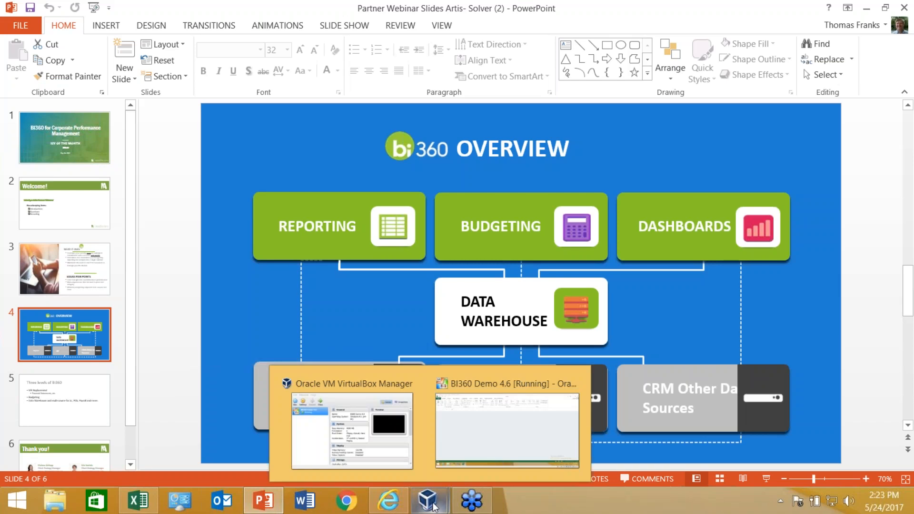
- Return to the BI360 Demo 4.6 virtual machine and bring up Excel's list of recent workbooks
click(432, 503)
click(507, 429)
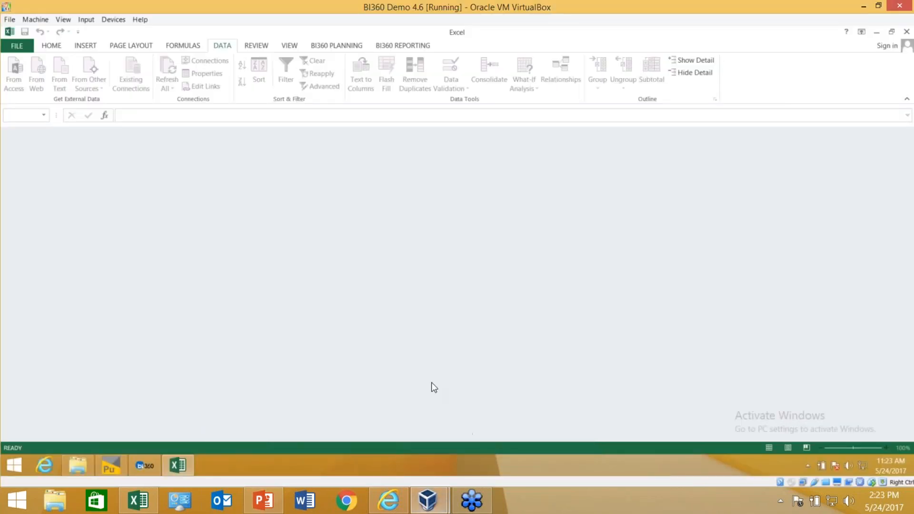
click(25, 45)
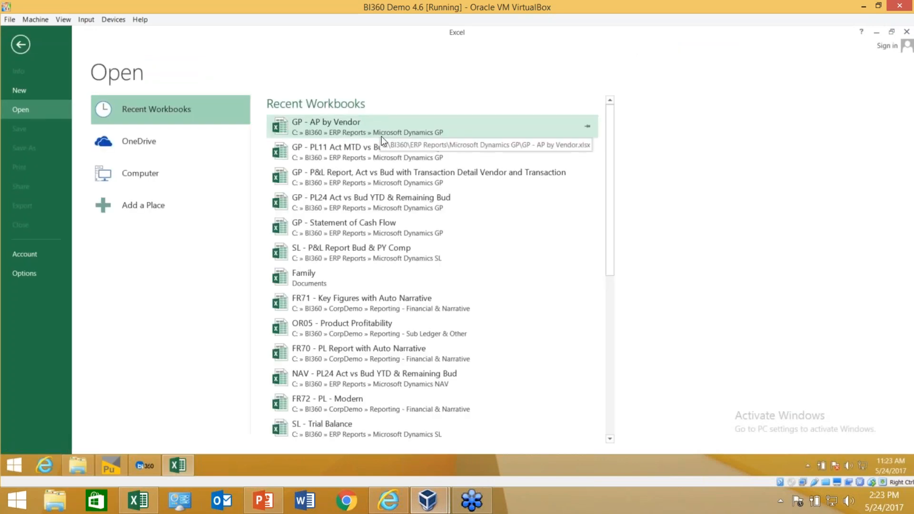
- Open the OR05 - Product Profitability workbook and run its report for entity SUS, budget version BUD and last actual period 201507
click(374, 333)
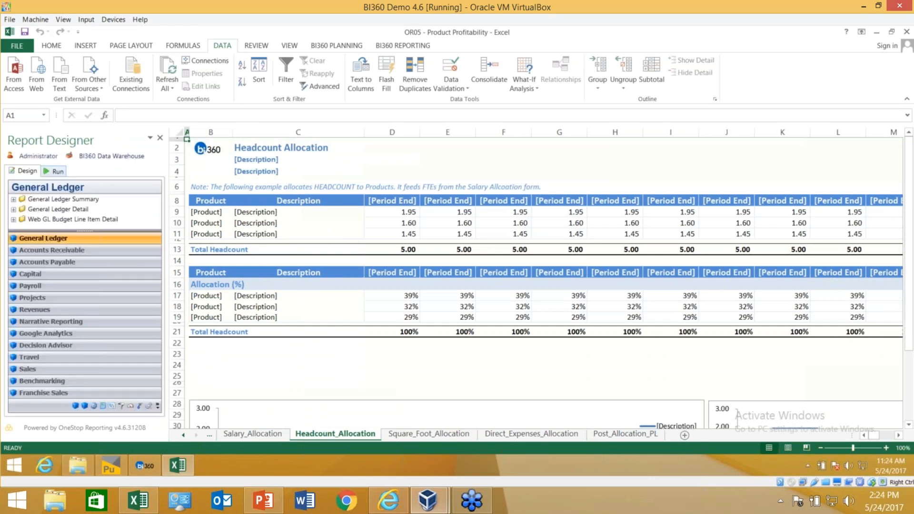
click(57, 171)
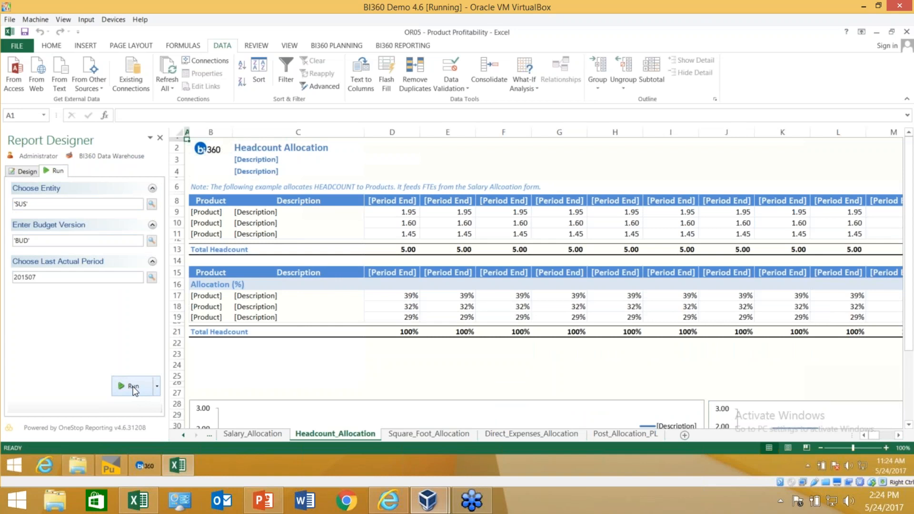
click(134, 388)
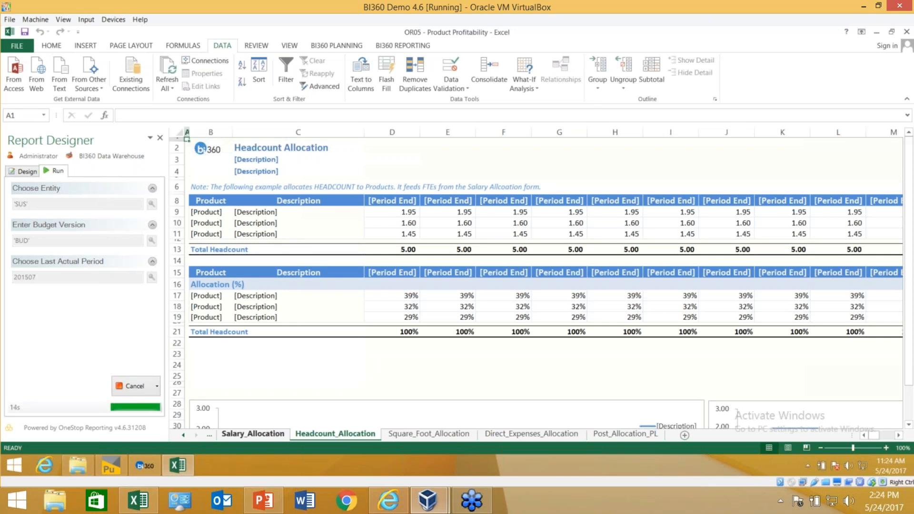
- Examine the allocation methods assigned to the revenue and expense accounts on the Alloc Method Overview sheet, including the list of allocation templates
click(184, 435)
click(246, 434)
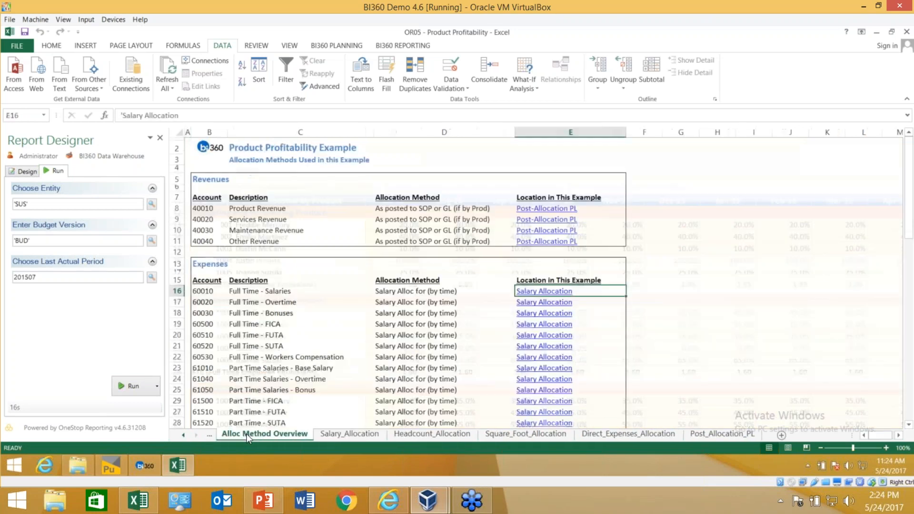
scroll(473, 300, down, 2)
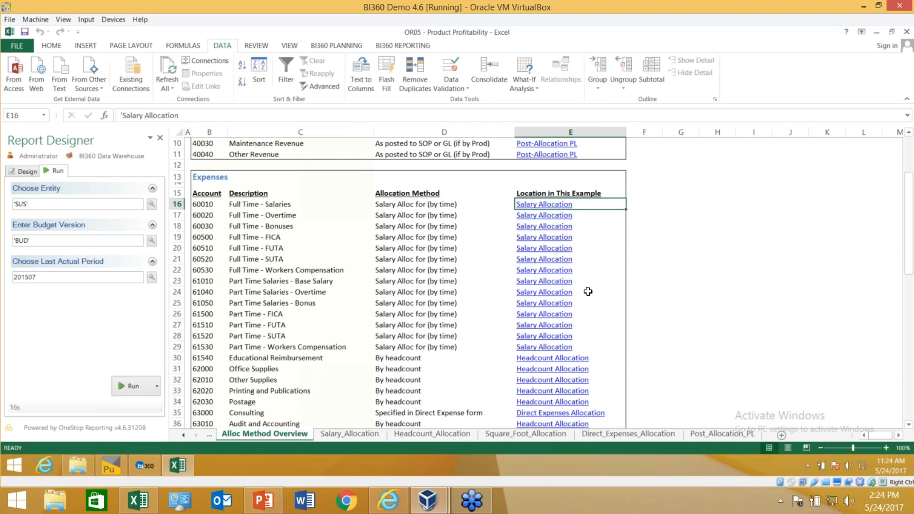
scroll(597, 324, down, 1)
scroll(597, 323, down, 2)
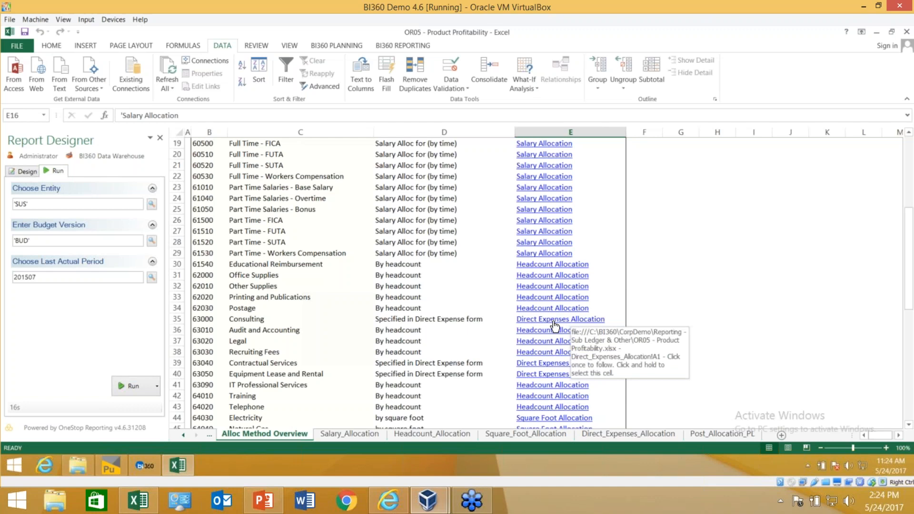
scroll(555, 327, down, 3)
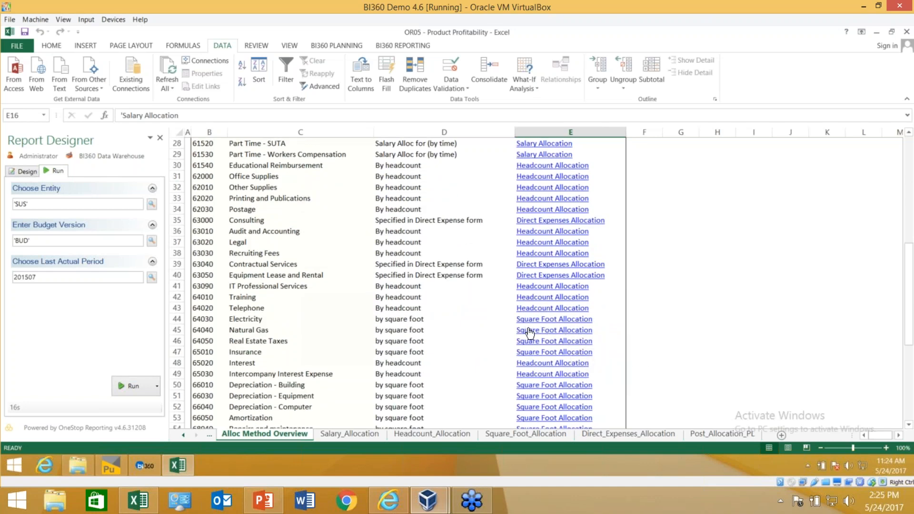
scroll(557, 337, down, 3)
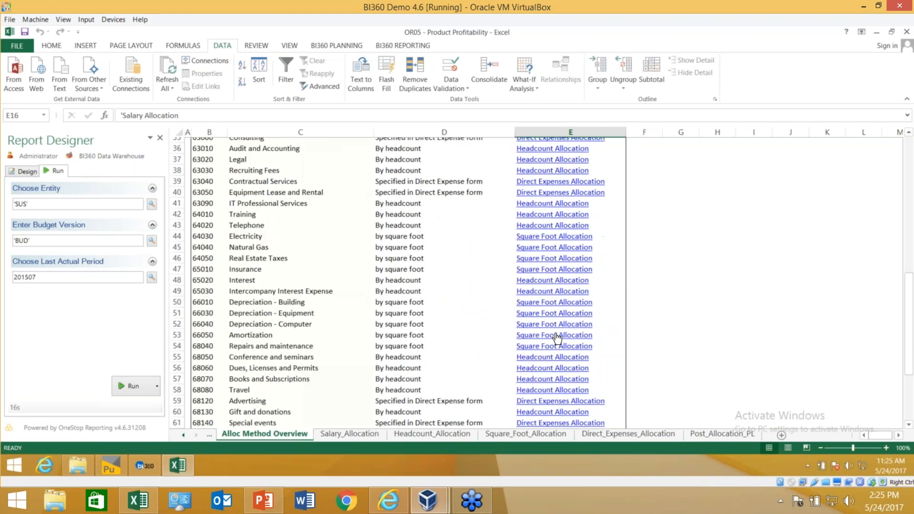
scroll(566, 336, up, 5)
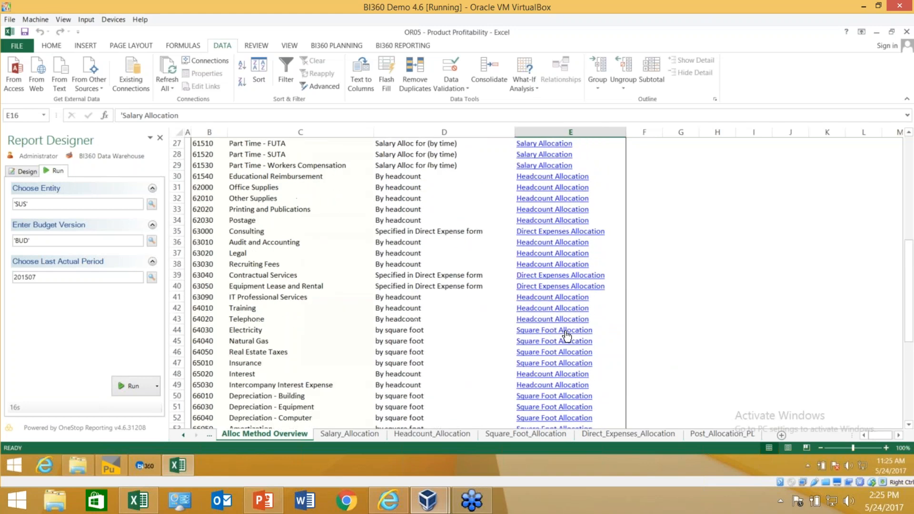
scroll(568, 338, down, 5)
scroll(568, 338, down, 4)
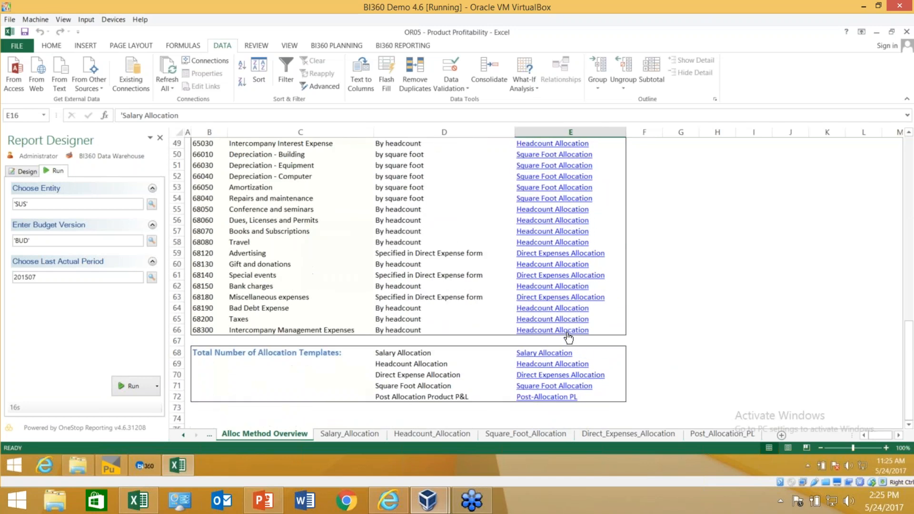
scroll(568, 338, up, 2)
scroll(568, 339, up, 11)
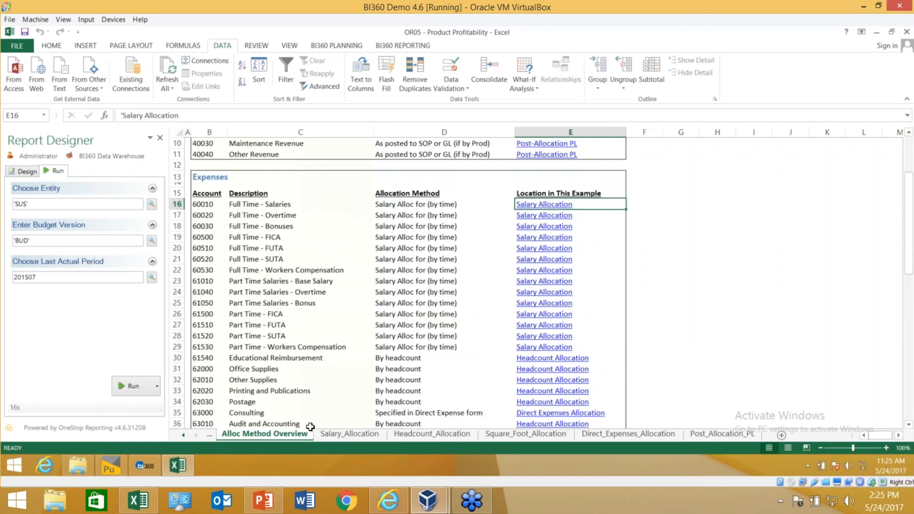
- On the Salary_Allocation sheet, set employee 1004's Sep-15 time for the Budgeting and Forecasting Product (cell F16) to 50%
click(336, 436)
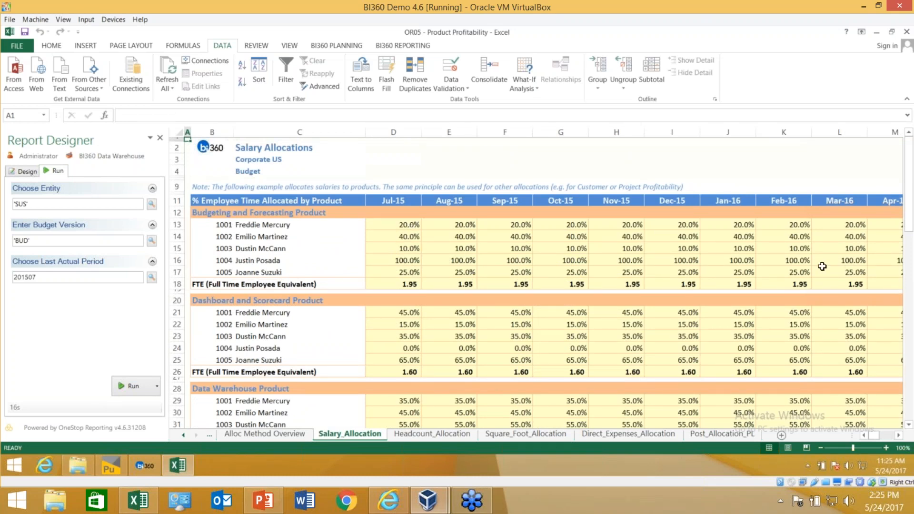
click(524, 263)
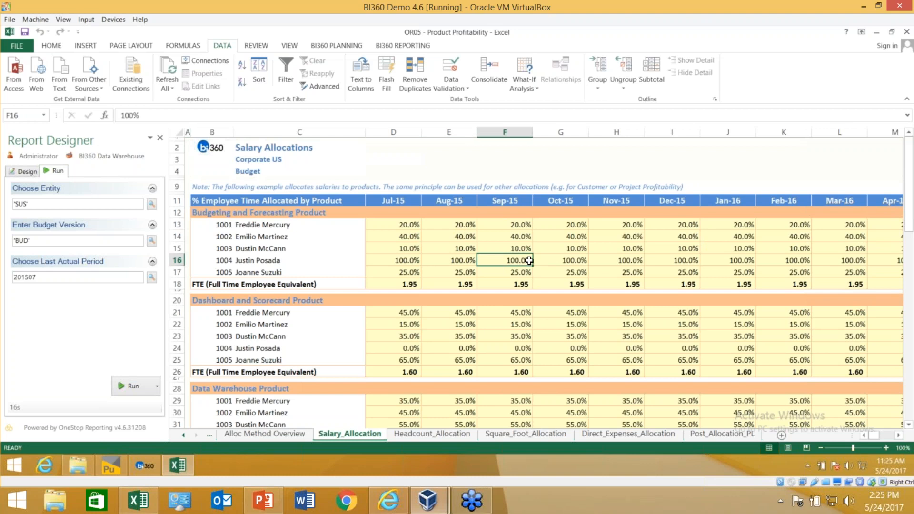
text(50)
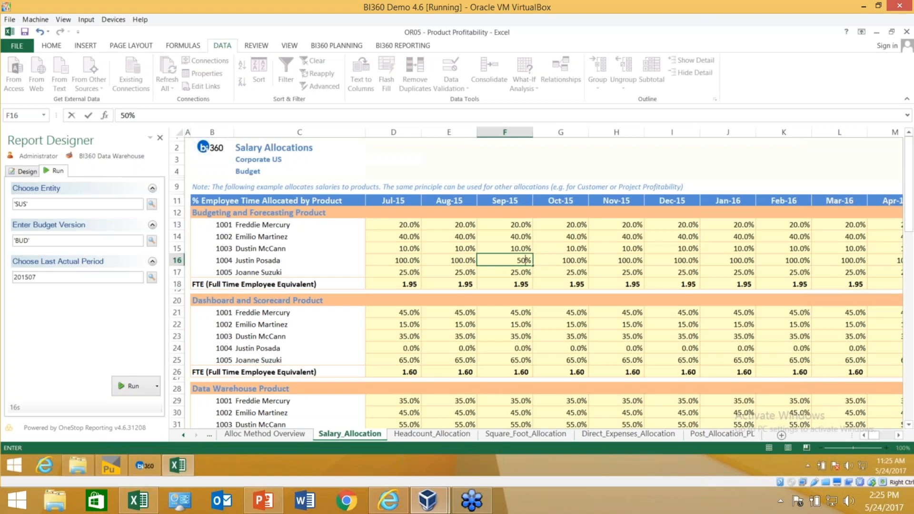
key(Return)
- Set the same employee's Sep-15 time for the Dashboard and Scorecard Product (cell F24) to 50%
key(Down)
key(Down)
key(Down)
key(Down)
key(Down)
key(Down)
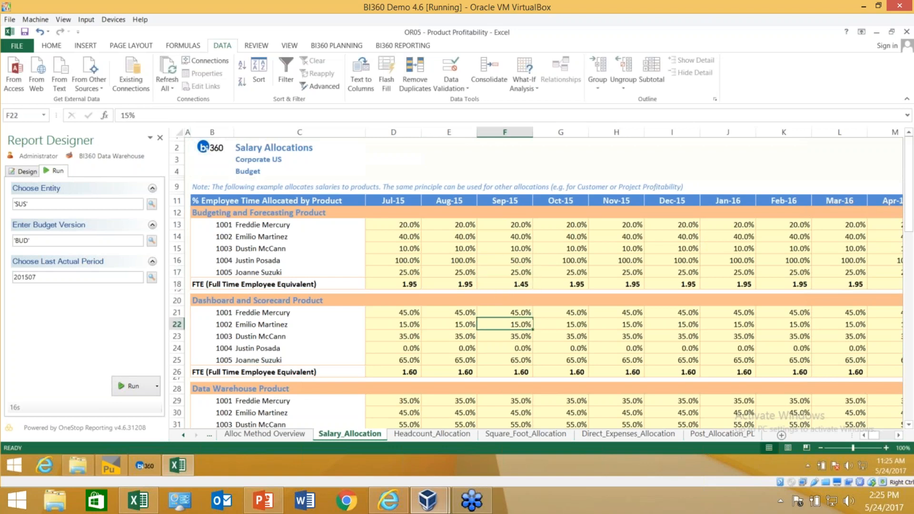
text(50)
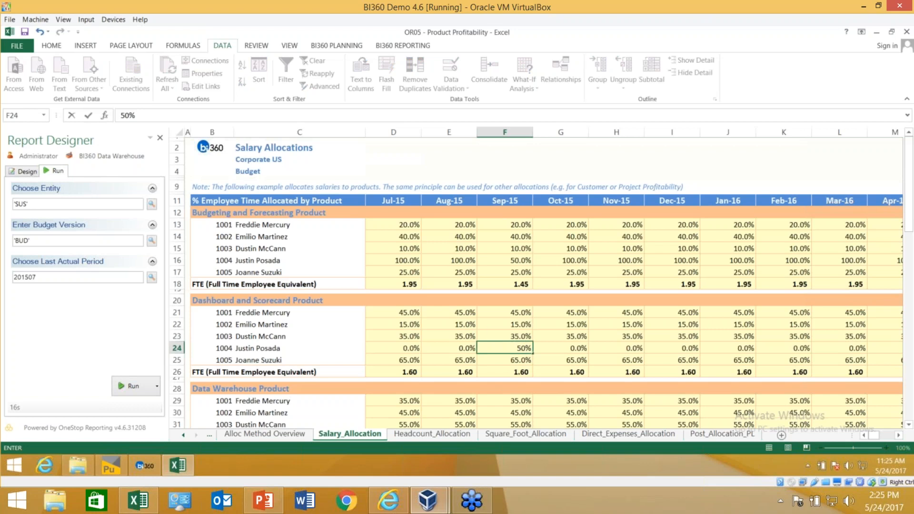
key(Return)
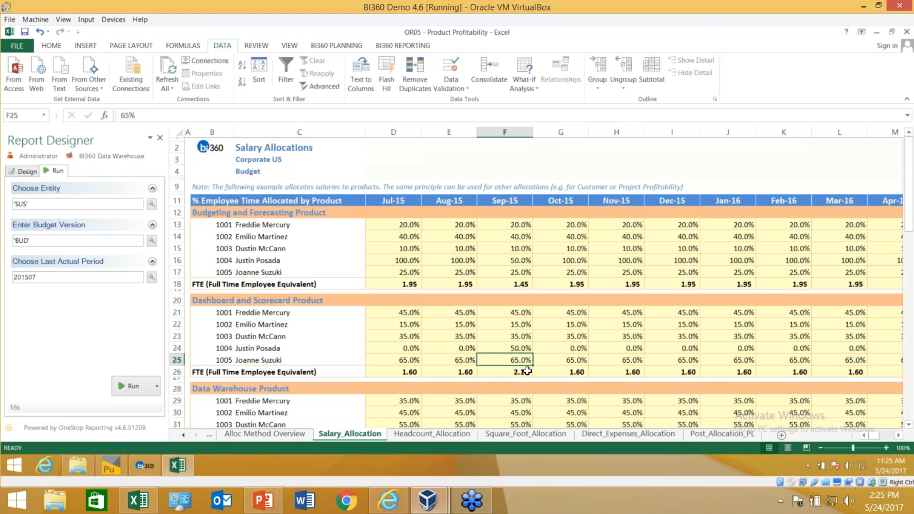
- Check the employee's Oct-15 percentages for both products, and examine the allocated salaries and salary cost charts further down the sheet
click(574, 262)
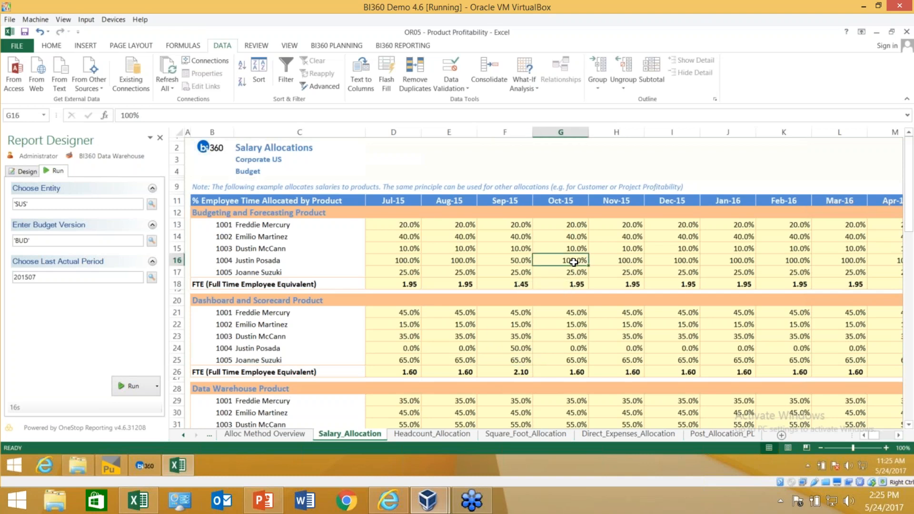
click(579, 353)
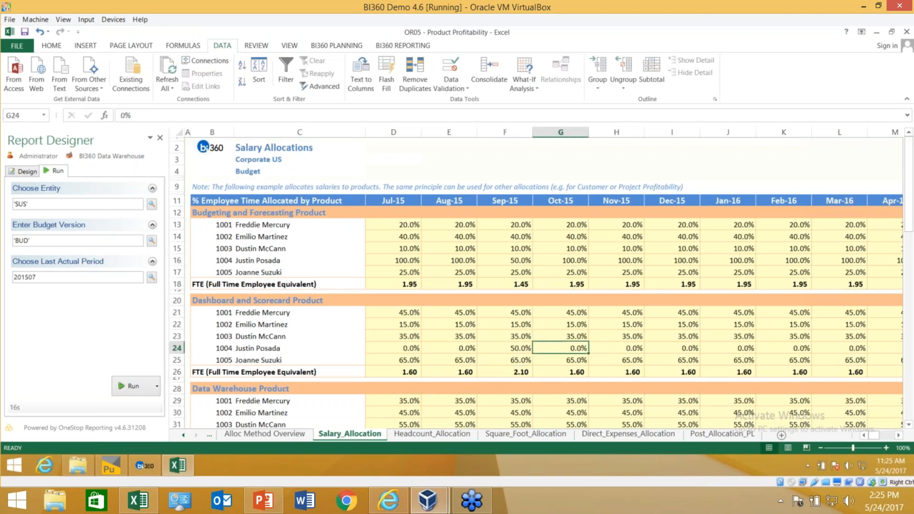
scroll(579, 353, down, 1)
scroll(578, 353, up, 1)
scroll(654, 348, down, 1)
scroll(654, 348, down, 12)
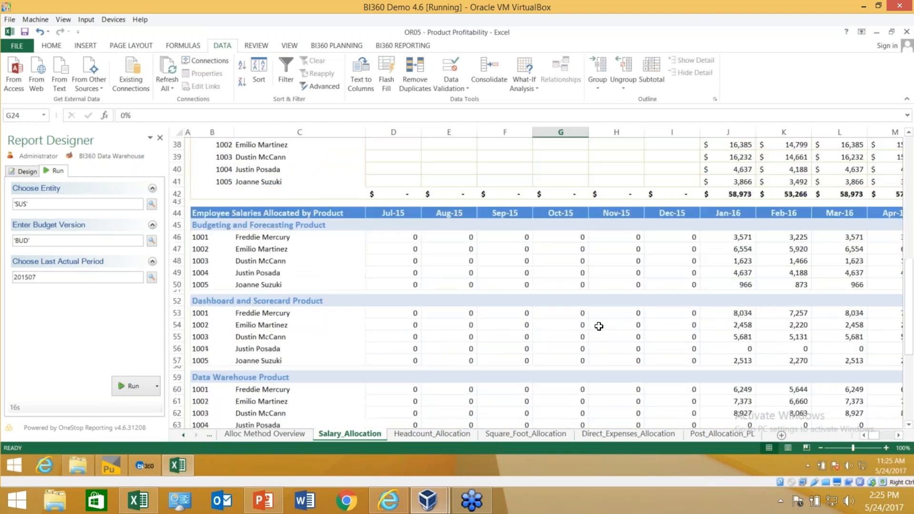
scroll(599, 315, down, 8)
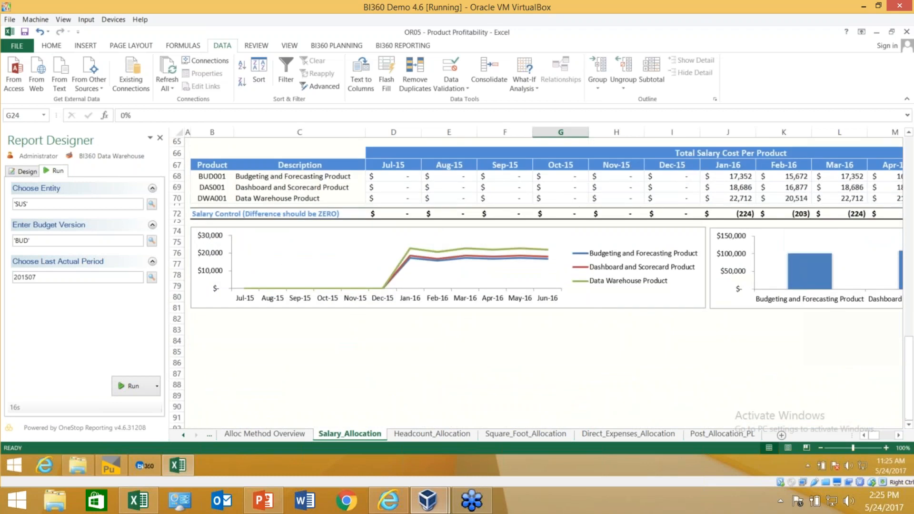
mouse_move(828, 263)
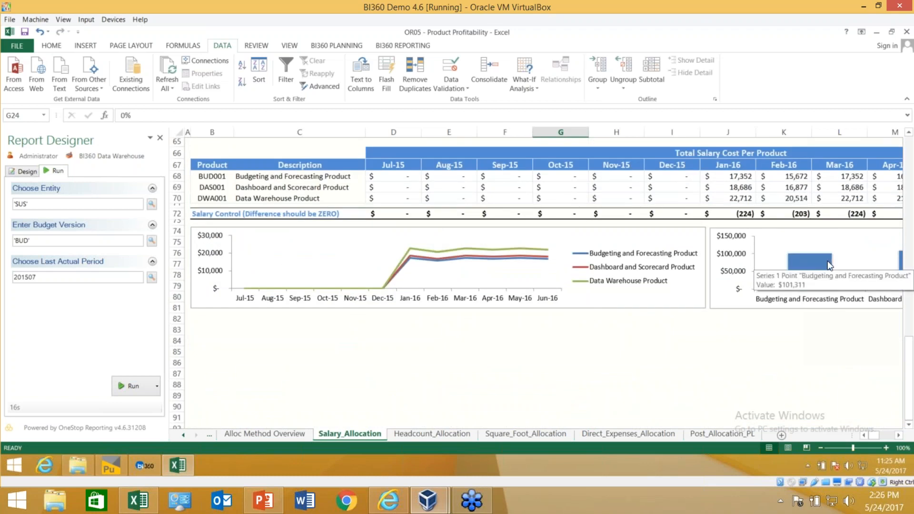
- Review the product allocations on the Headcount_Allocation, Square_Foot_Allocation and Direct_Expenses_Allocation sheets
click(436, 434)
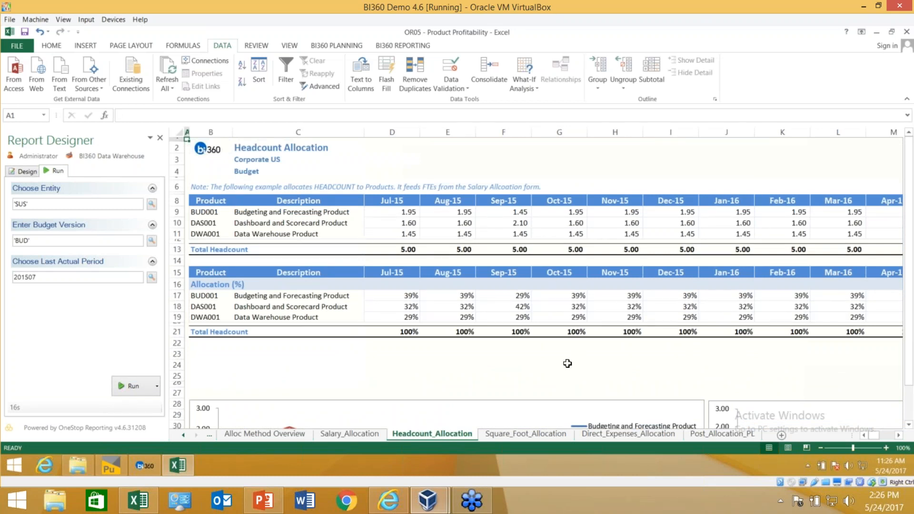
click(526, 433)
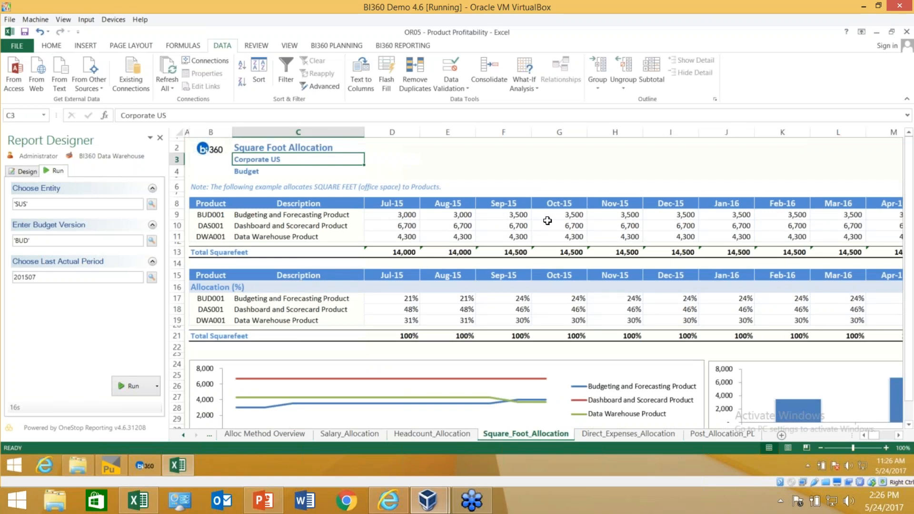
click(514, 214)
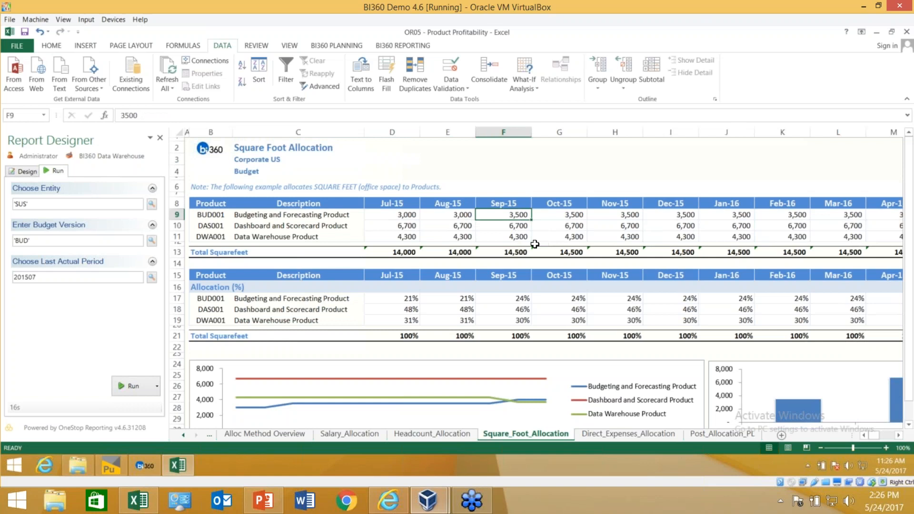
scroll(519, 239, down, 1)
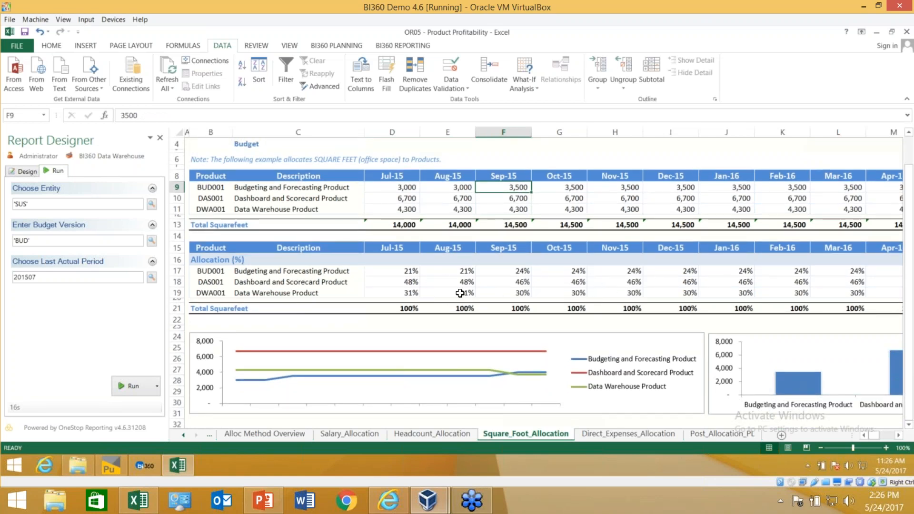
scroll(530, 284, down, 3)
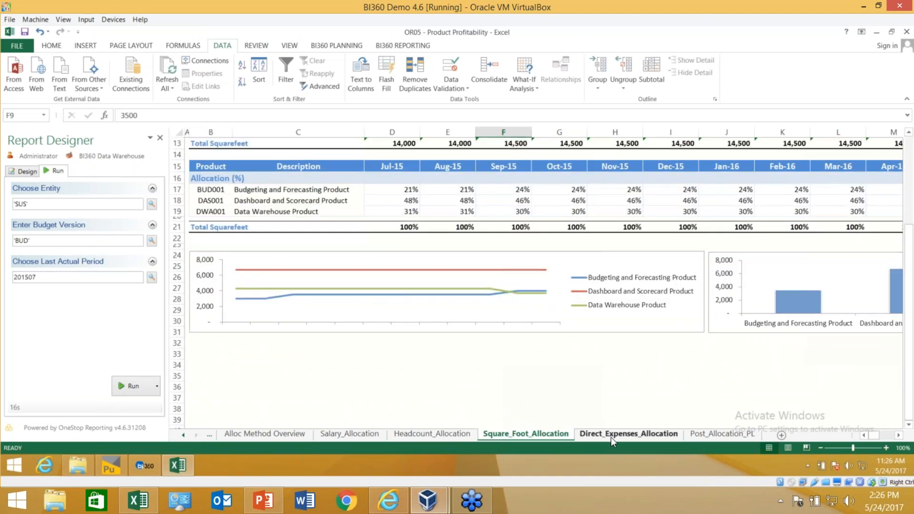
click(610, 434)
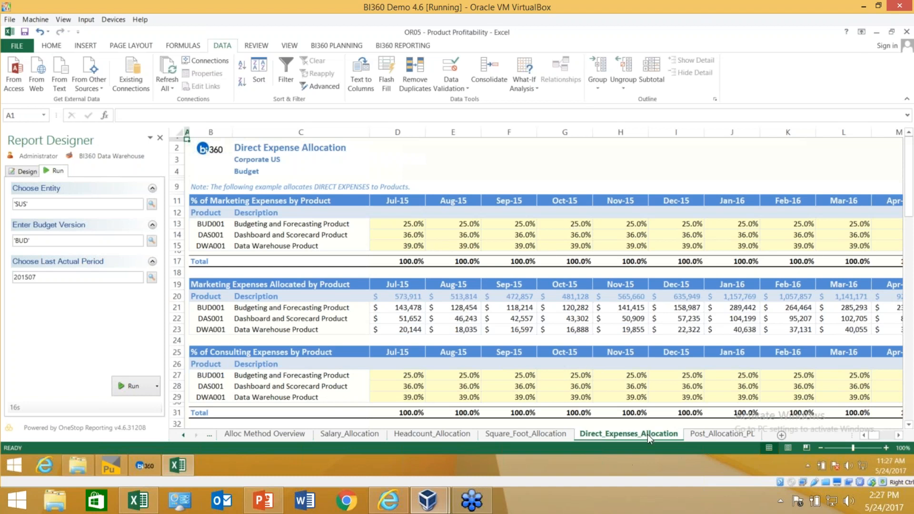
- On the Post_Allocation_PL sheet, expand the monthly columns of the Budgeting and Forecasting Product and collapse them again
click(709, 436)
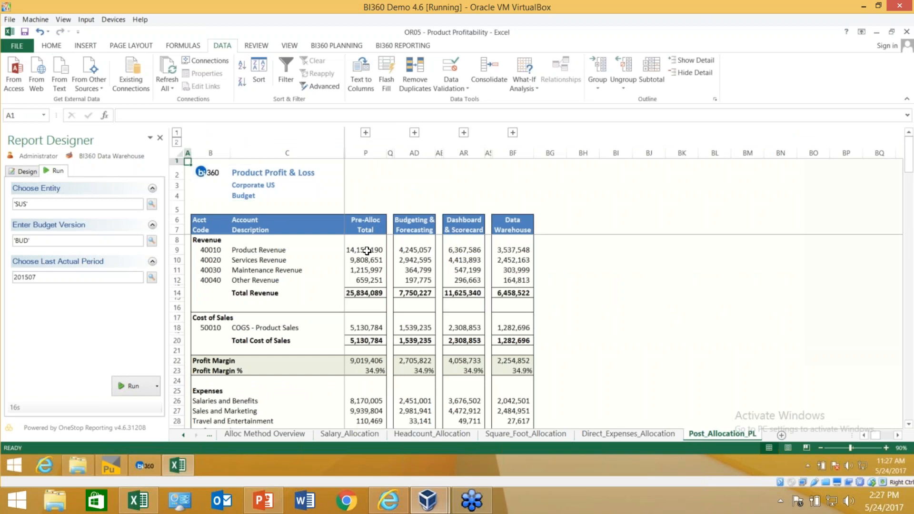
scroll(438, 371, down, 2)
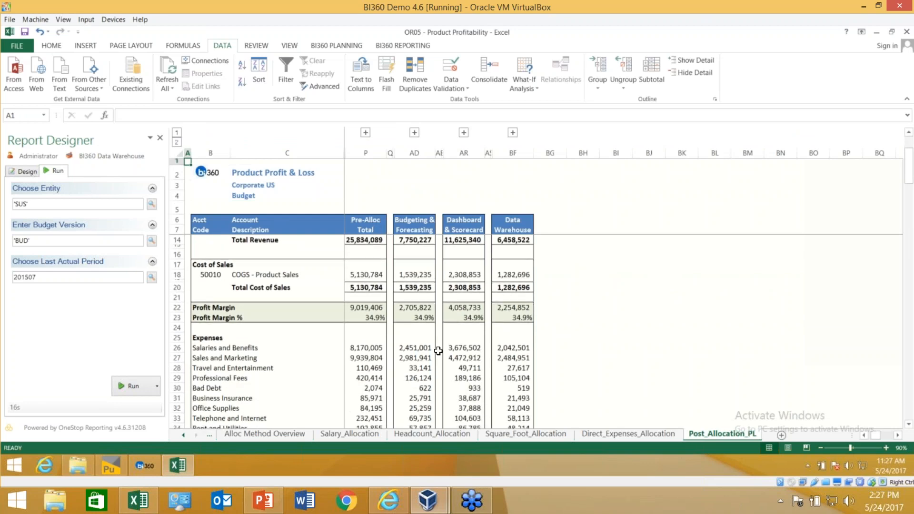
click(415, 133)
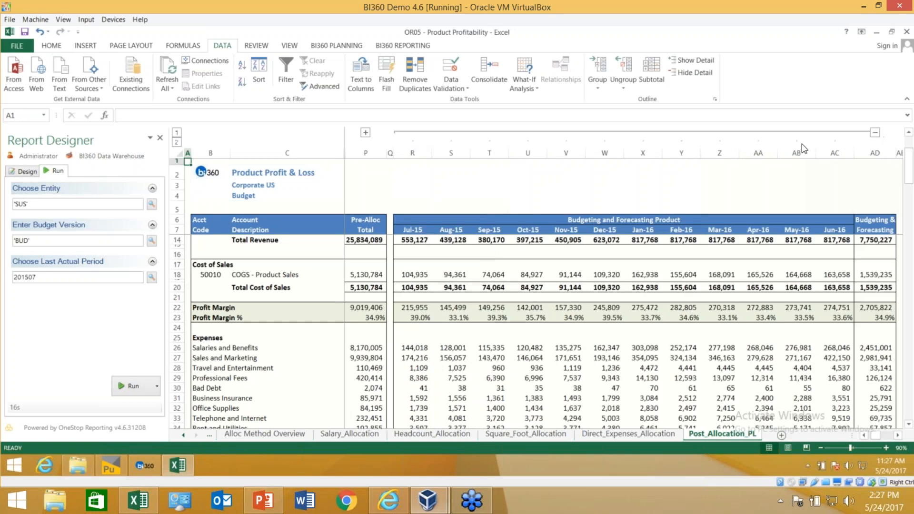
click(876, 132)
- Review the product profit and loss from revenue down to net income, comparing the pre-allocation total with each product
scroll(476, 333, down, 6)
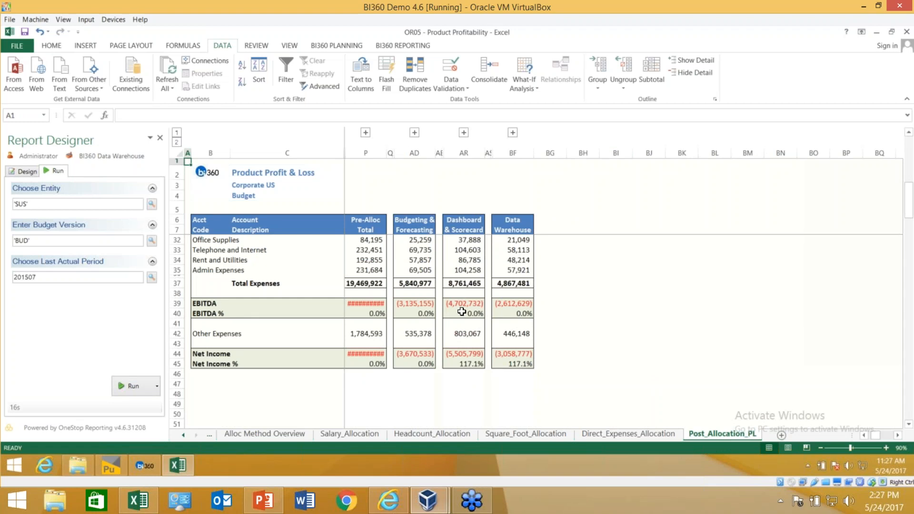
scroll(462, 312, up, 6)
scroll(462, 312, up, 2)
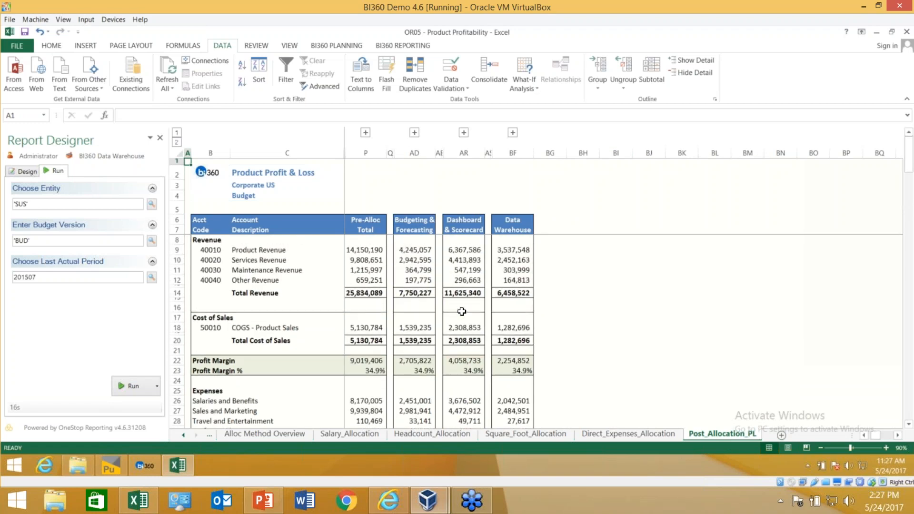
scroll(462, 312, down, 2)
scroll(462, 311, up, 2)
- Close the Product Profitability workbook without saving and open the recent workbook GP - PL24 Act vs Bud YTD & Remaining Bud
click(28, 44)
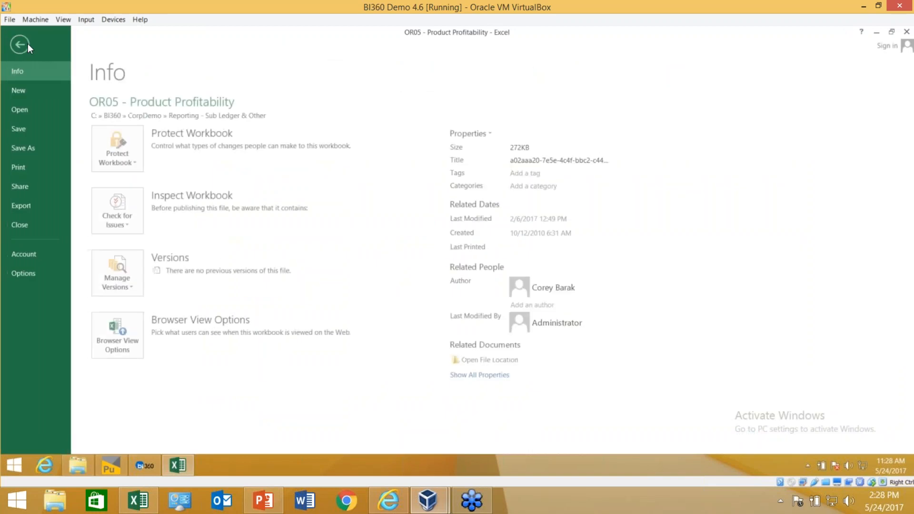
click(40, 223)
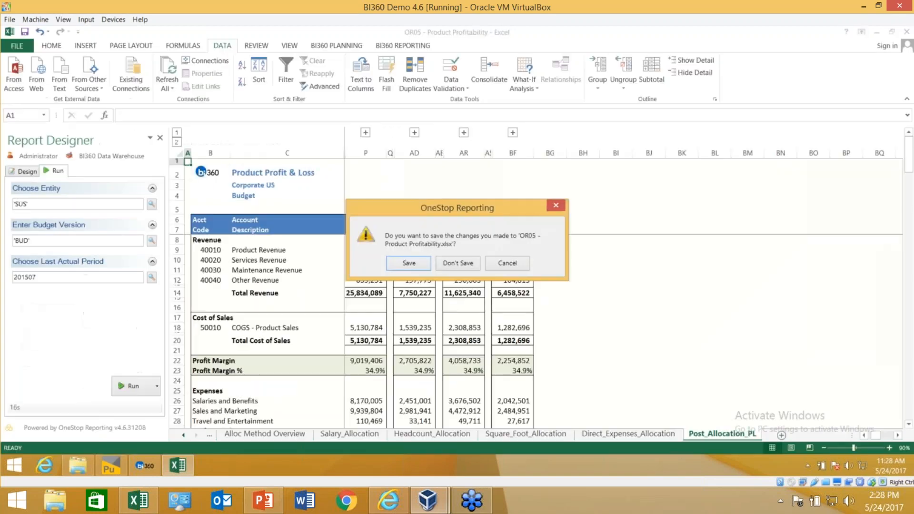
click(464, 264)
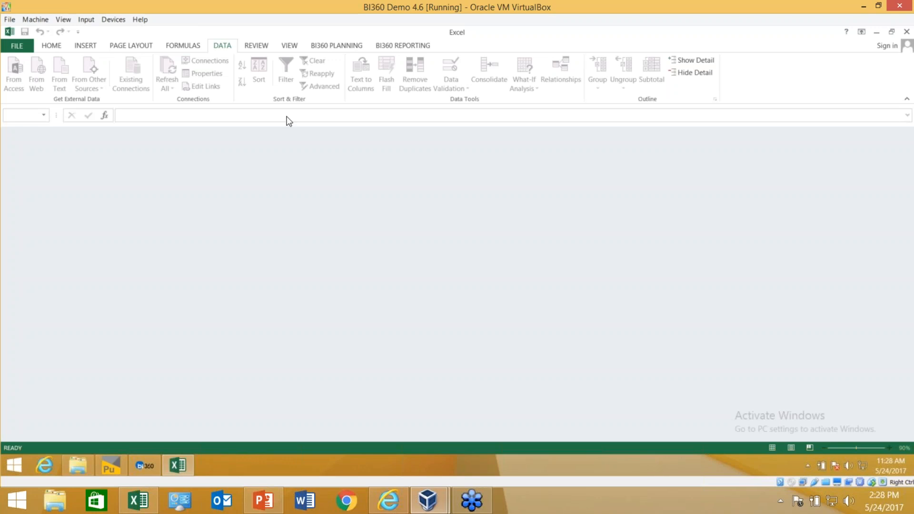
click(16, 45)
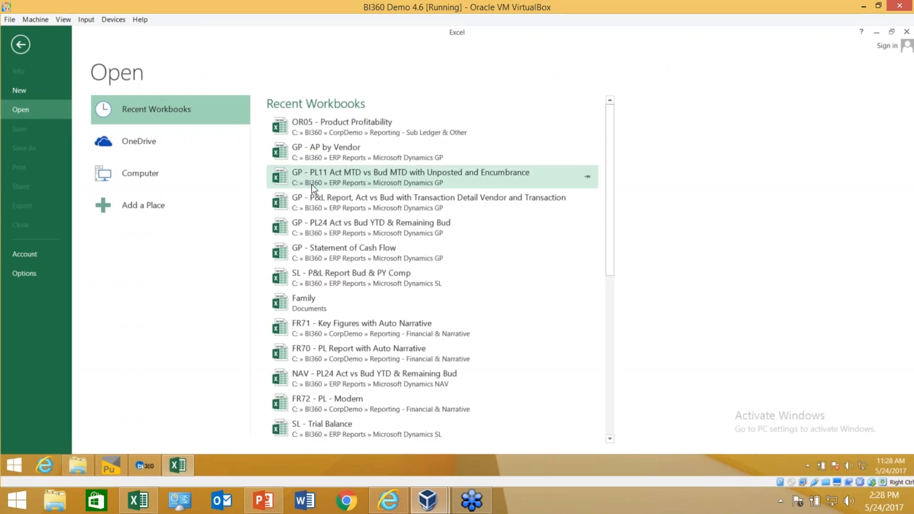
click(322, 227)
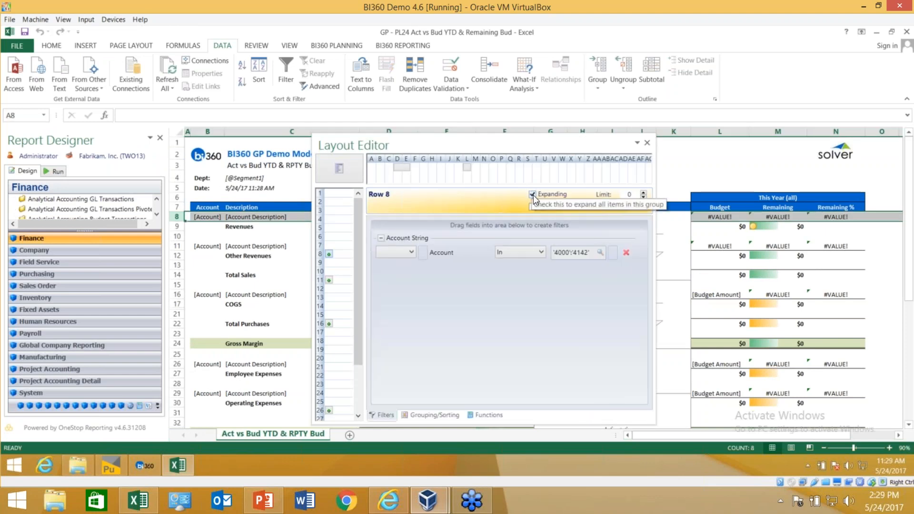
- Turn off Expanding for row 8 in the Layout Editor and check the lookup list of its Account filter without changing it
click(532, 195)
scroll(278, 332, down, 1)
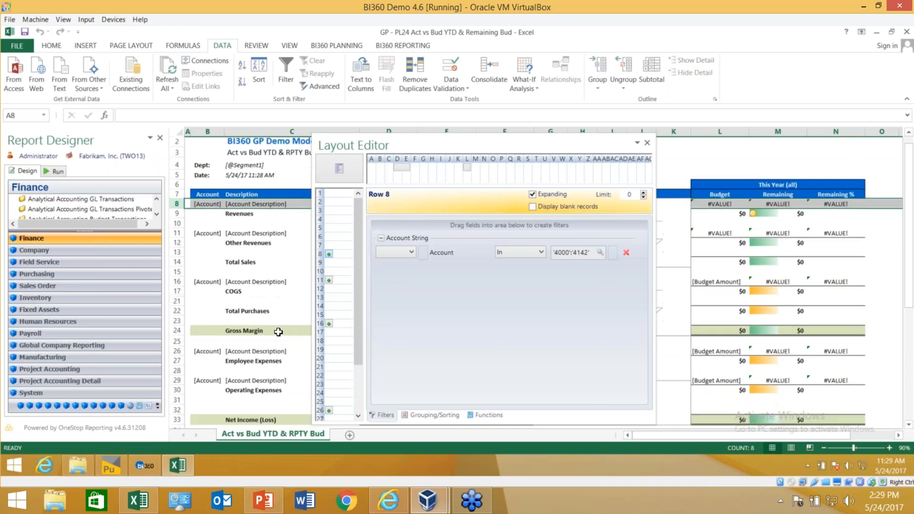
scroll(291, 267, up, 1)
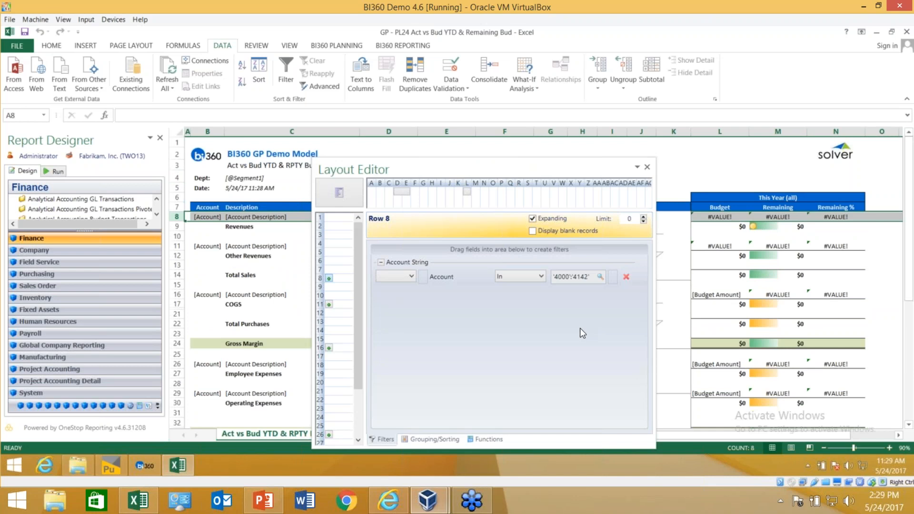
click(531, 218)
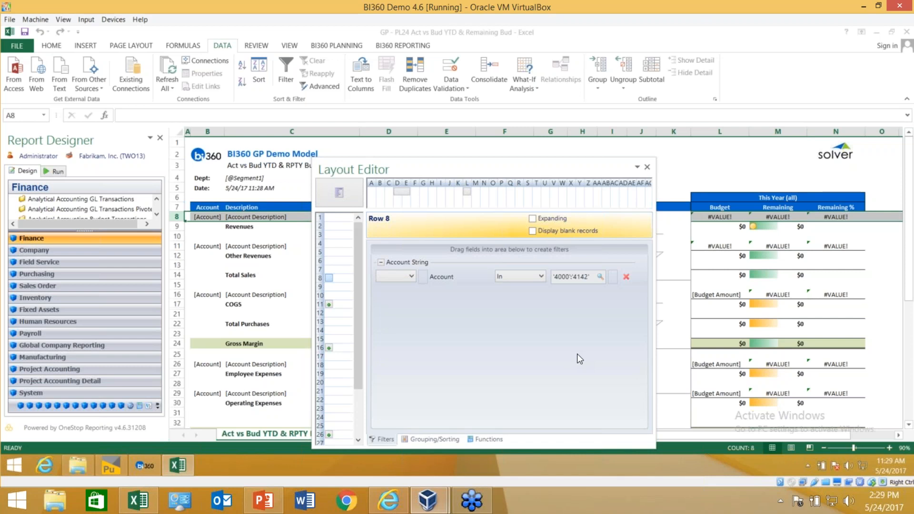
click(600, 277)
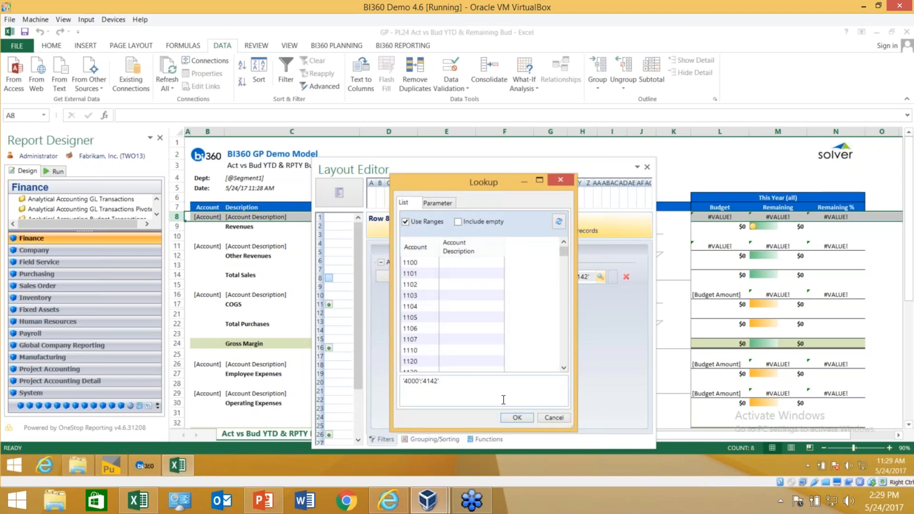
click(554, 418)
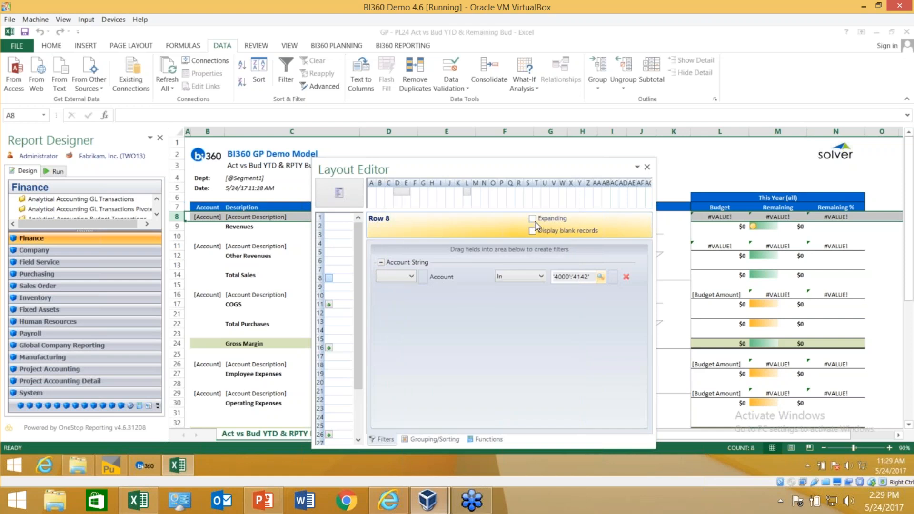
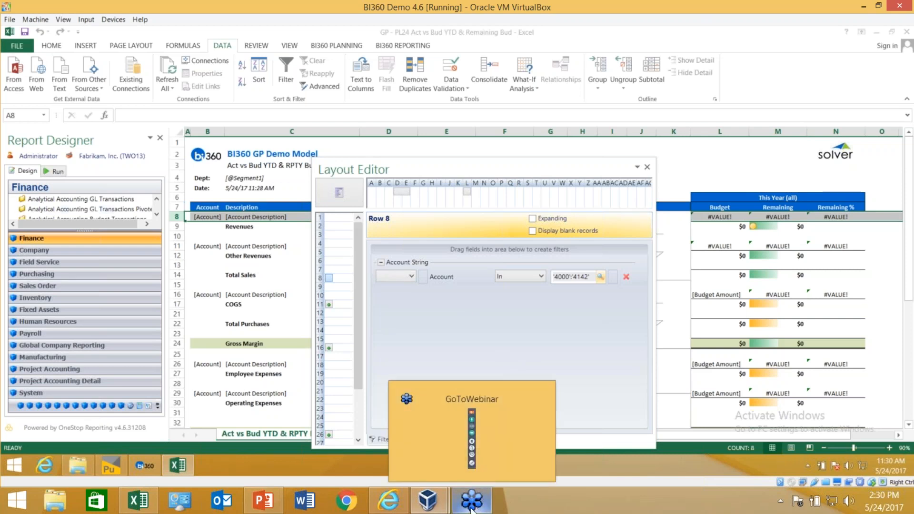
- Run the report for departments '000':'600' and posting period 201403
mouse_move(256, 510)
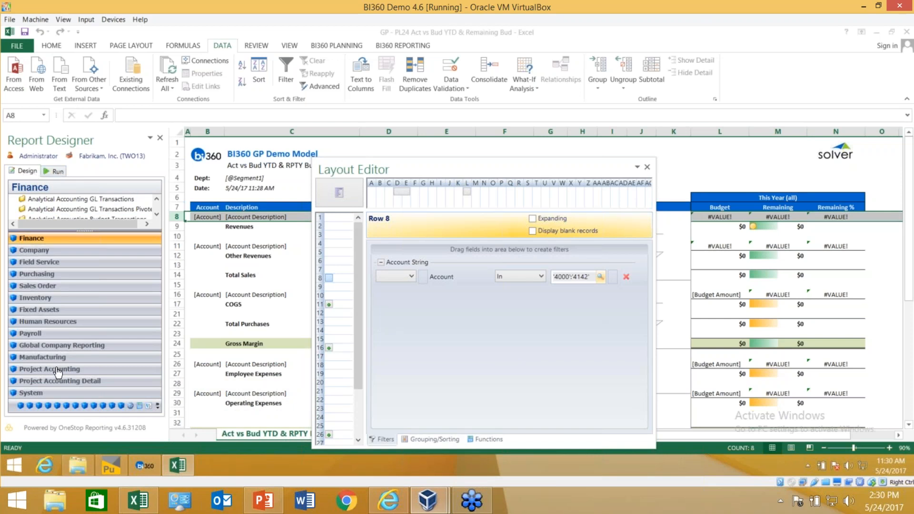
click(58, 172)
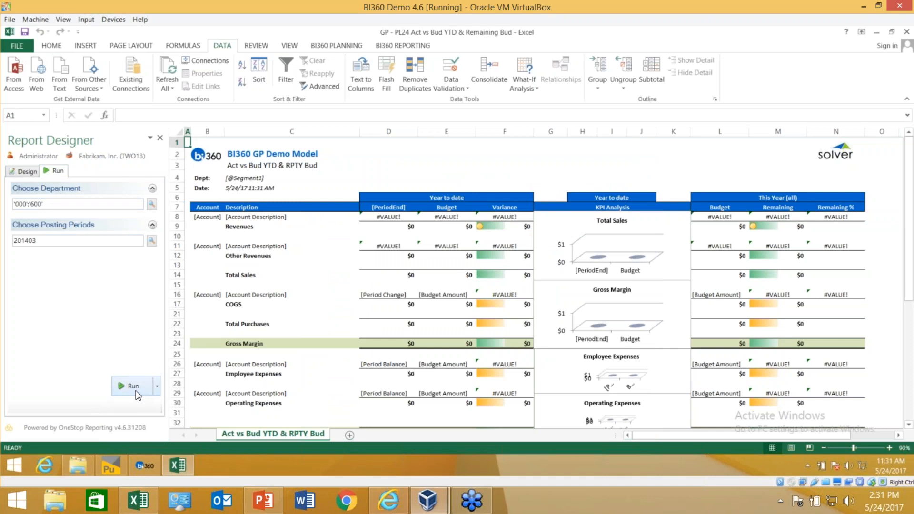
click(134, 386)
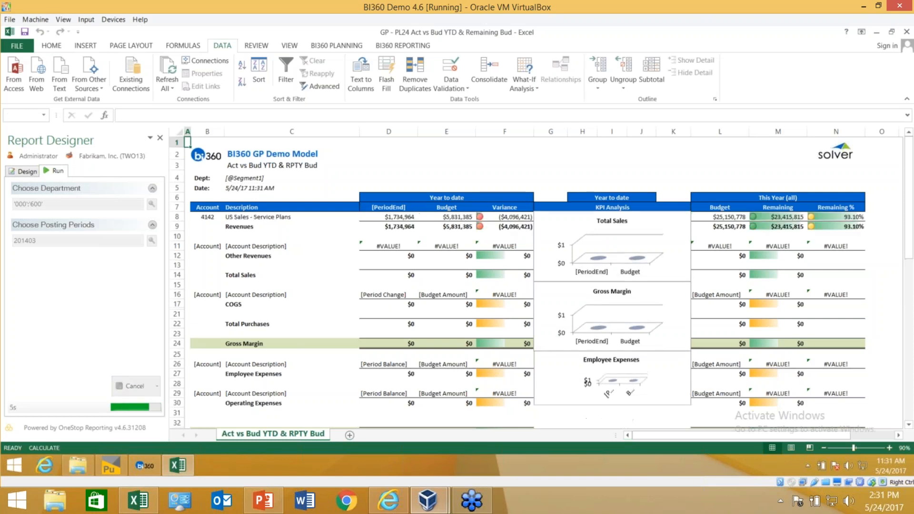
- Drill down from the year-to-date actual amount in row 8 to the Actual Details transactions
right_click(397, 216)
mouse_move(444, 452)
click(590, 404)
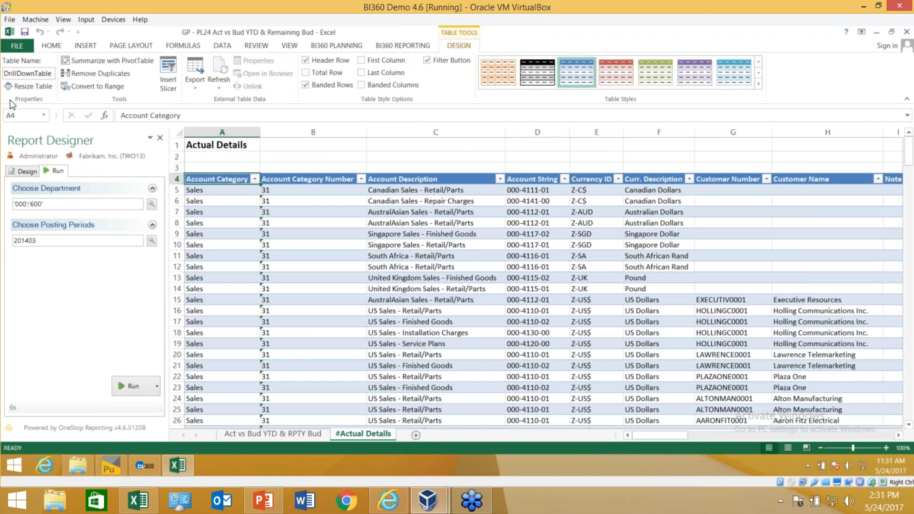
- Close the GP - PL24 workbook without saving and switch to the Demo subscription in BI360 Publisher
click(19, 46)
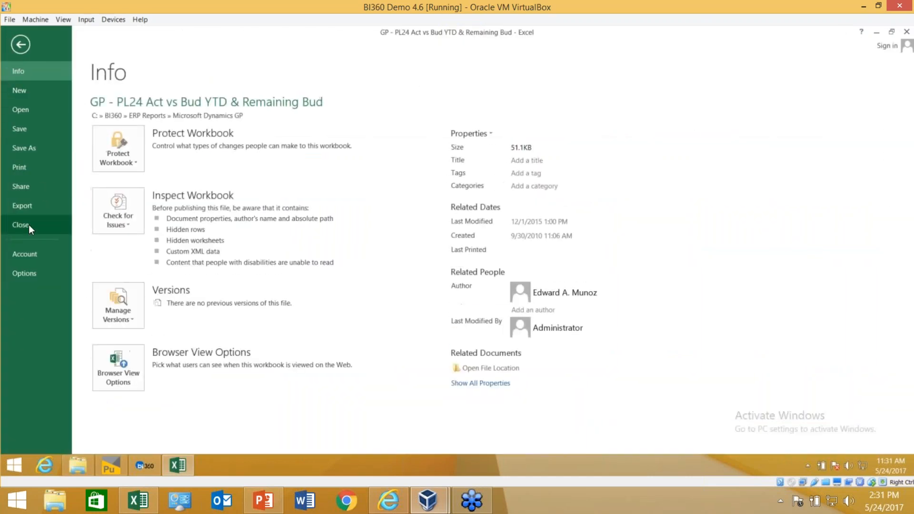
click(29, 226)
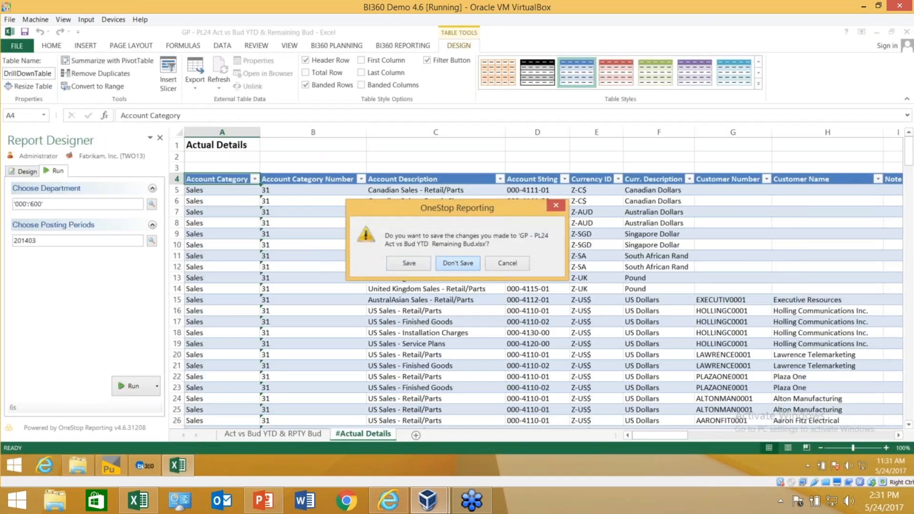
click(469, 262)
click(118, 464)
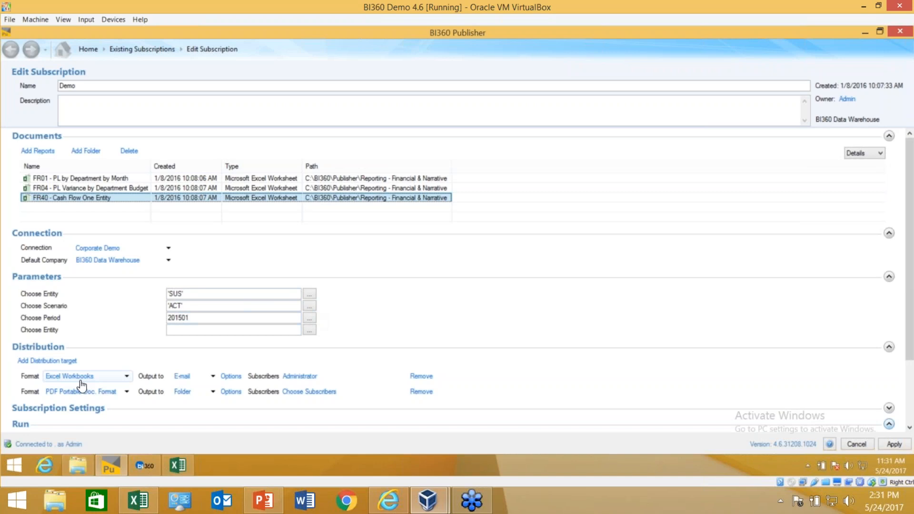
- Review the Demo subscription's output formats, distribution targets, subscription settings and run options
click(127, 377)
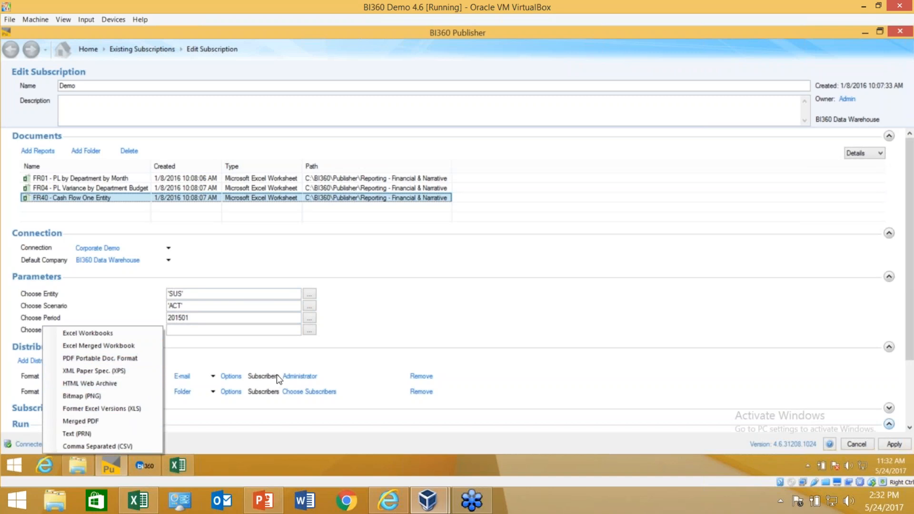
click(499, 352)
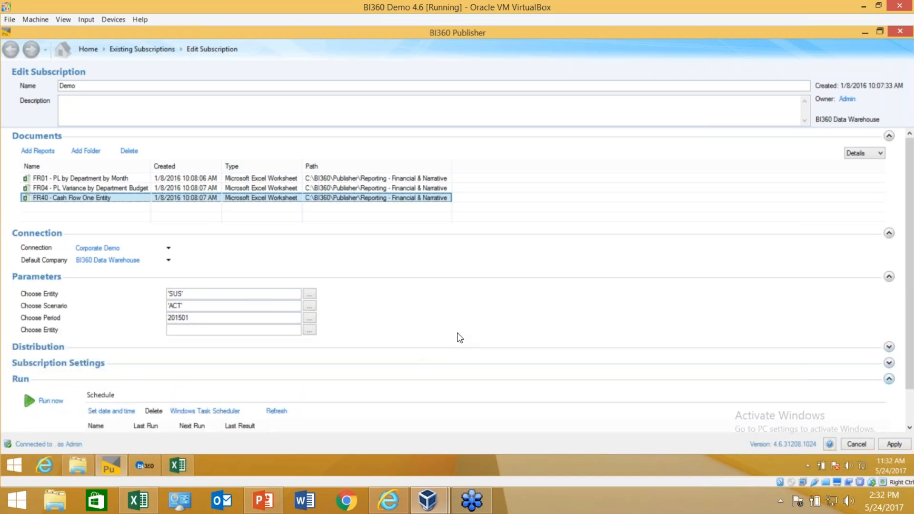
click(889, 364)
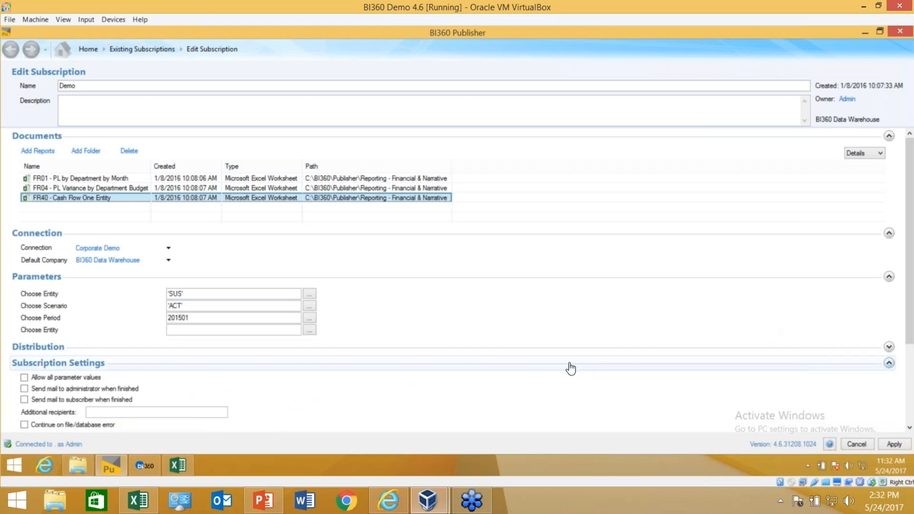
click(909, 427)
click(909, 428)
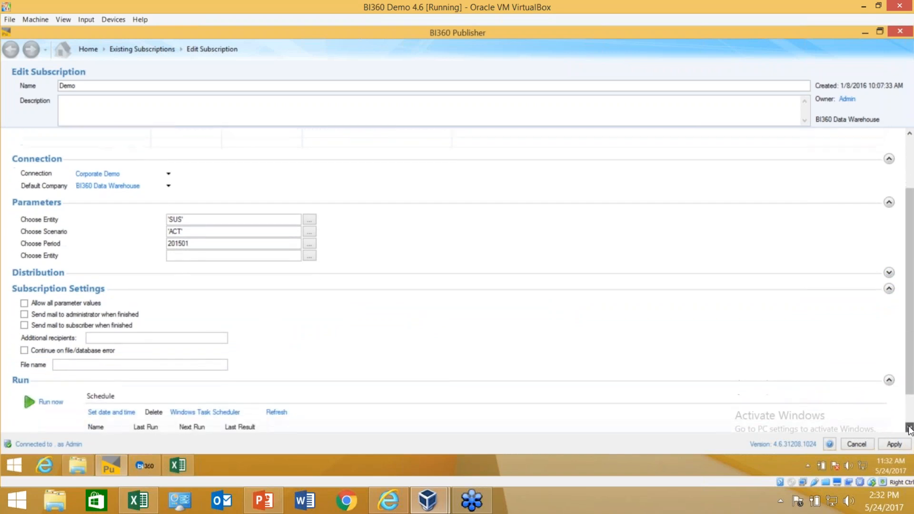
click(910, 428)
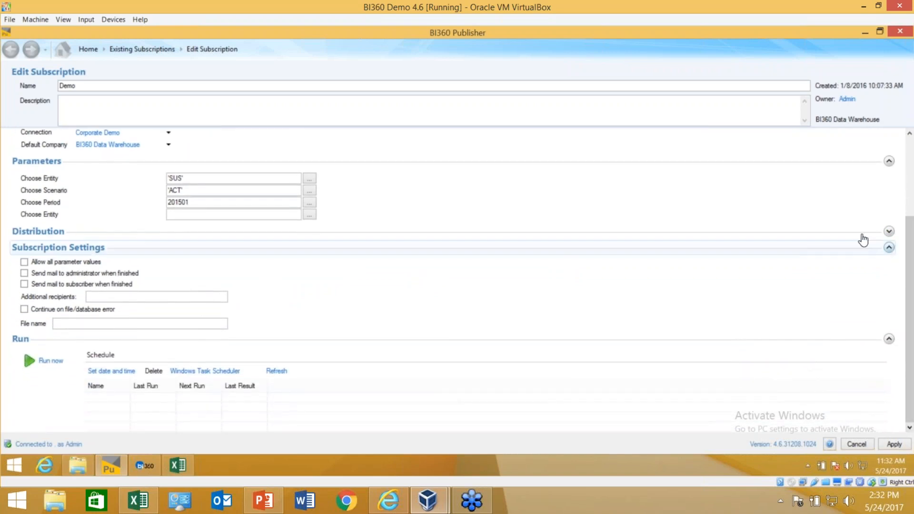
click(889, 233)
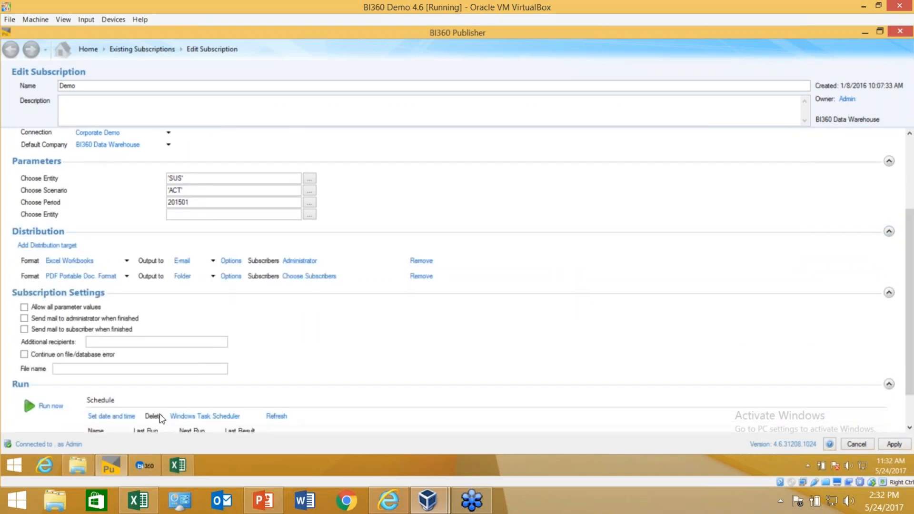
click(49, 411)
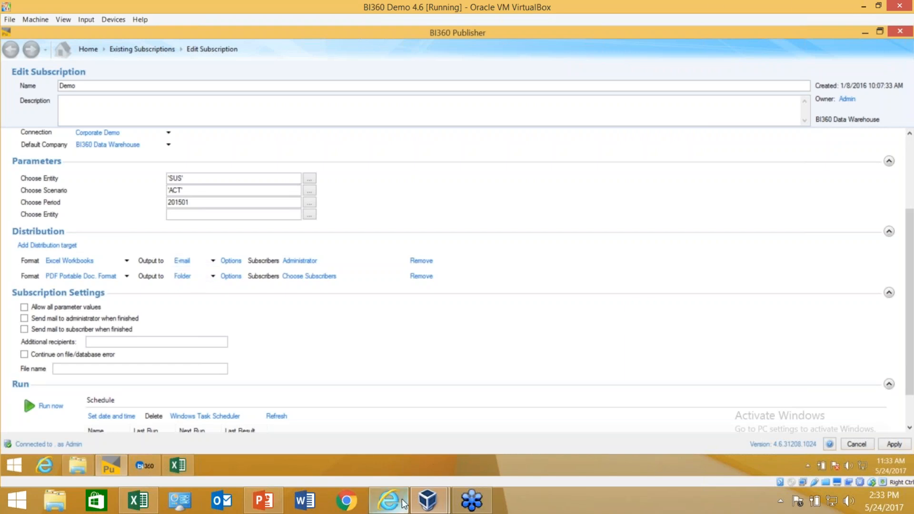
- Switch to the BI360 web portal in Internet Explorer and open AA15 - PL - Modern (FR72) from the Favorites library
mouse_move(404, 504)
click(365, 438)
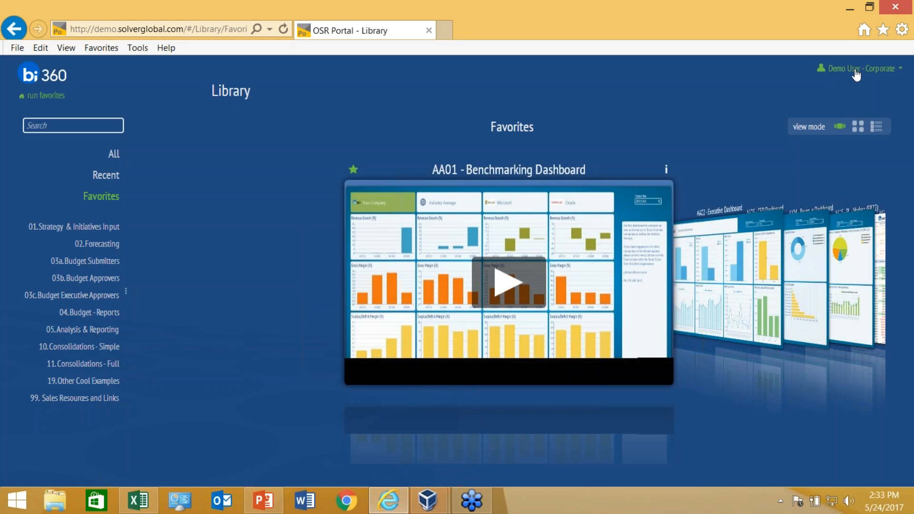
click(867, 268)
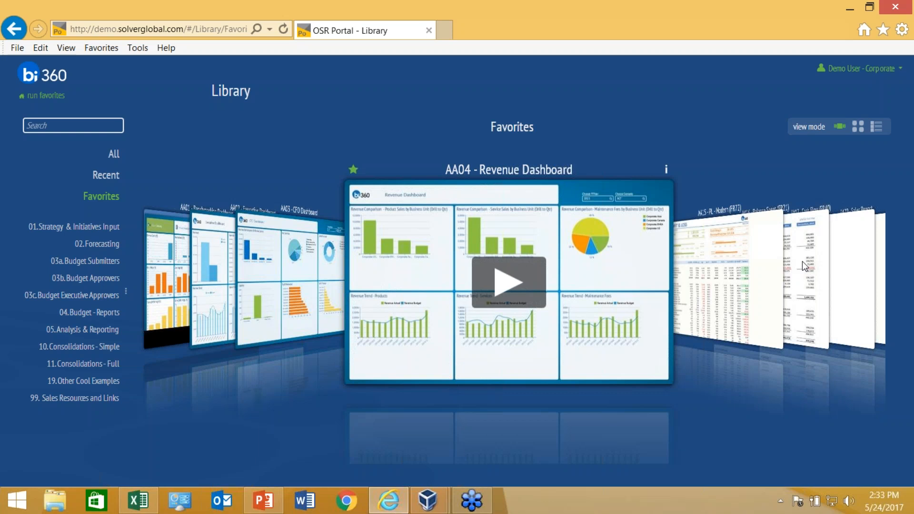
click(801, 262)
click(328, 295)
click(499, 291)
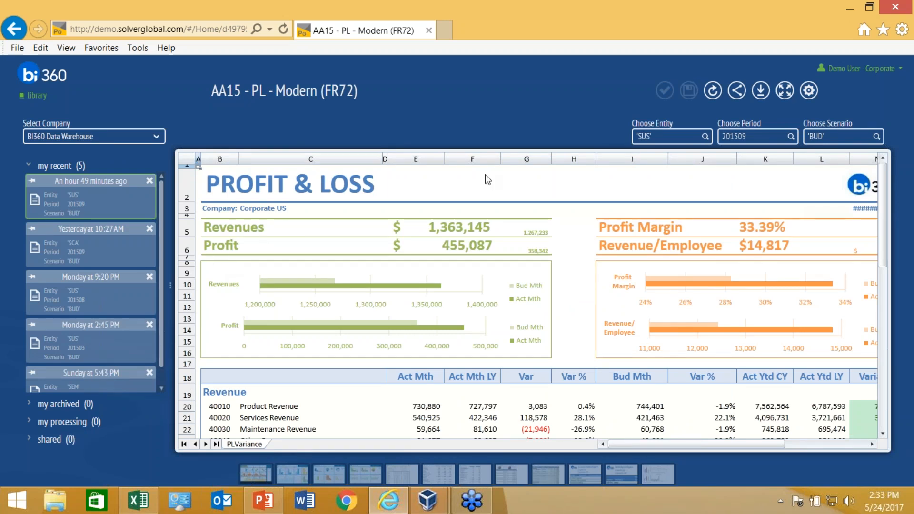
- Choose the entity SUS Corporate US for the profit and loss report and rerun it for period 201509, scenario BUD
click(705, 137)
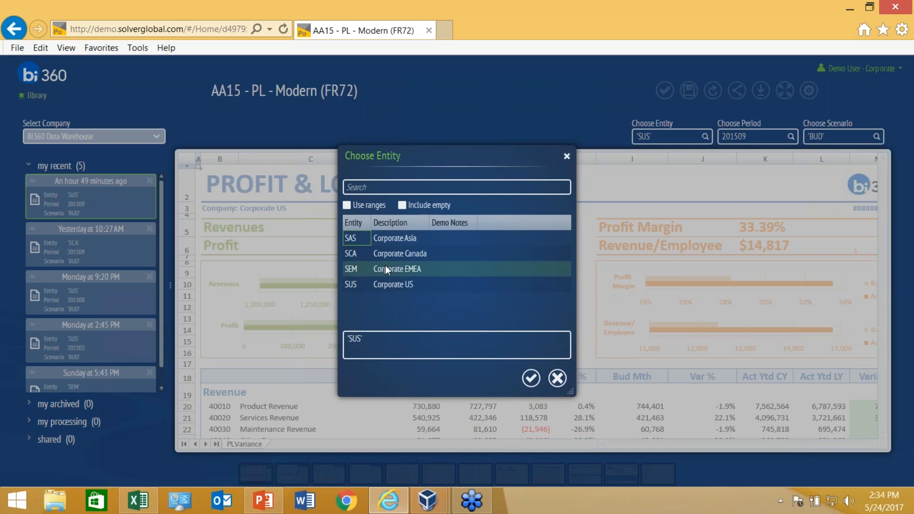
click(389, 281)
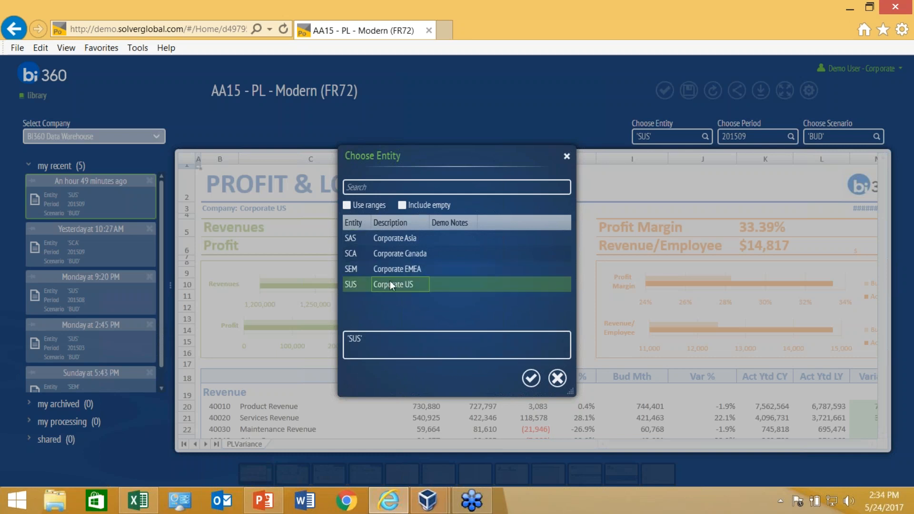
click(531, 379)
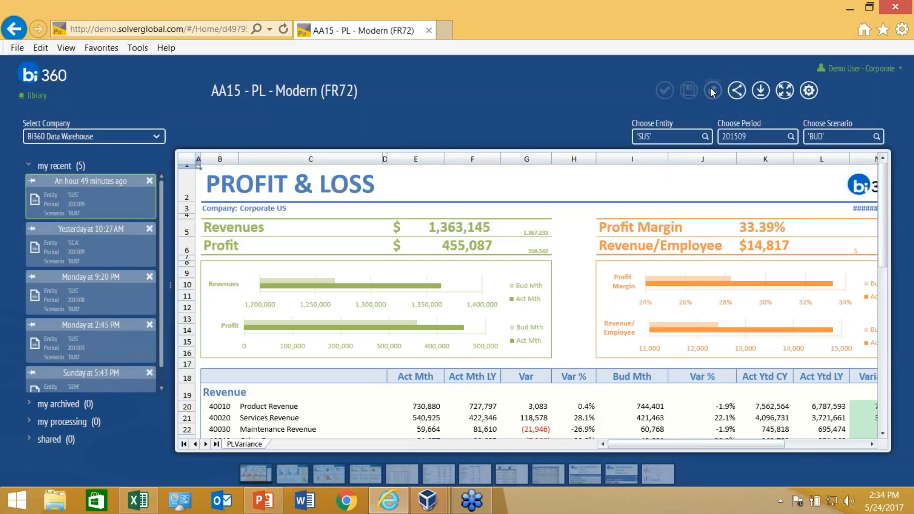
click(713, 91)
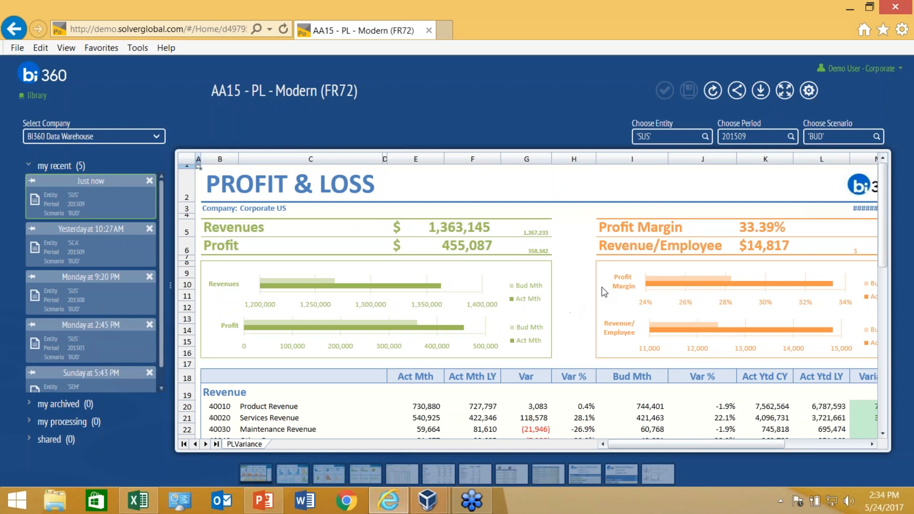
- Examine the Corporate US profit and loss, compare it with the recent SCA run for 201509, and return to the SUS version
scroll(595, 291, down, 3)
scroll(597, 288, up, 3)
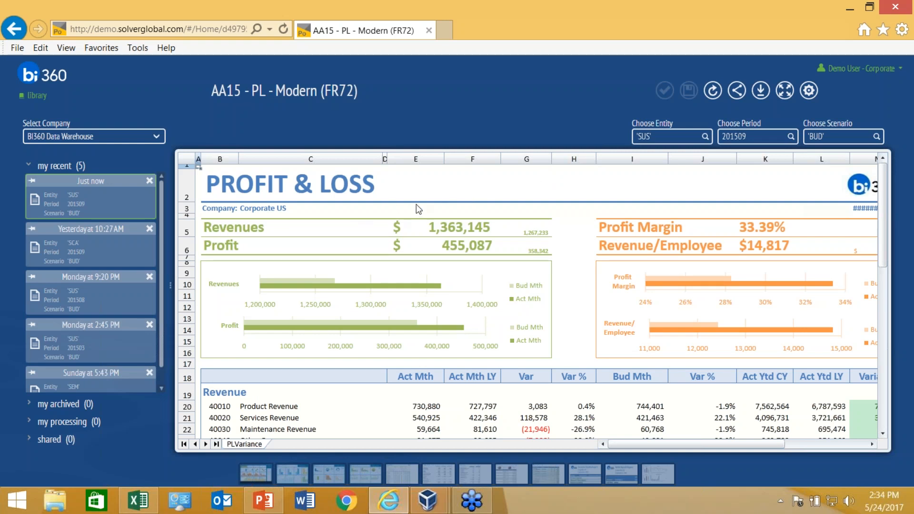
click(104, 257)
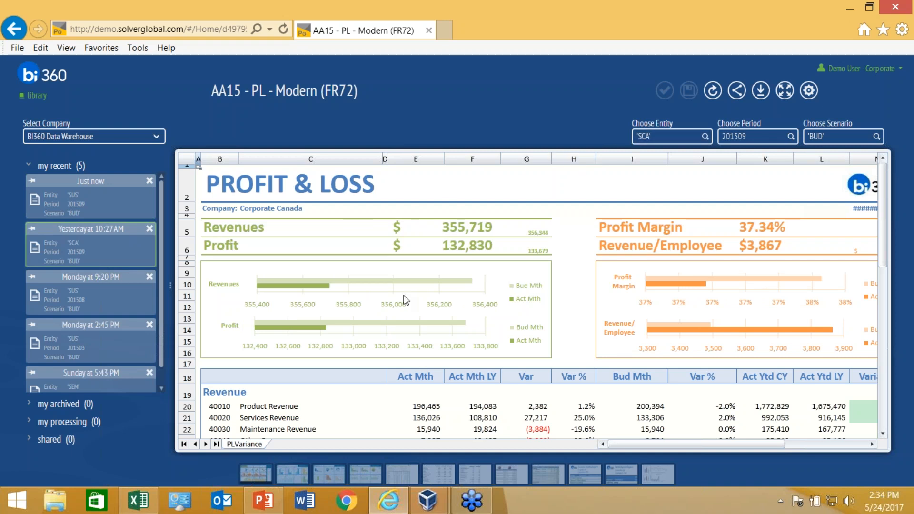
click(122, 201)
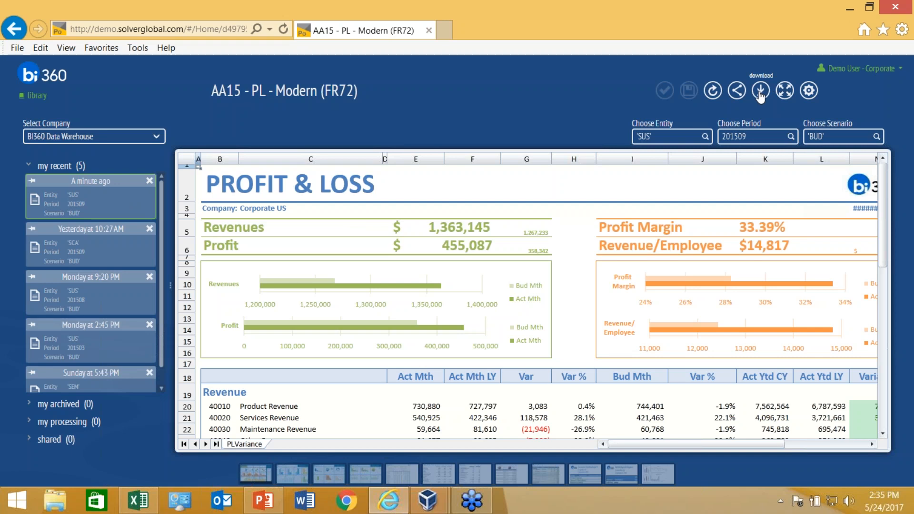
- Review the sharing options for the AA15 - PL - Modern (FR72) report and close them
click(737, 90)
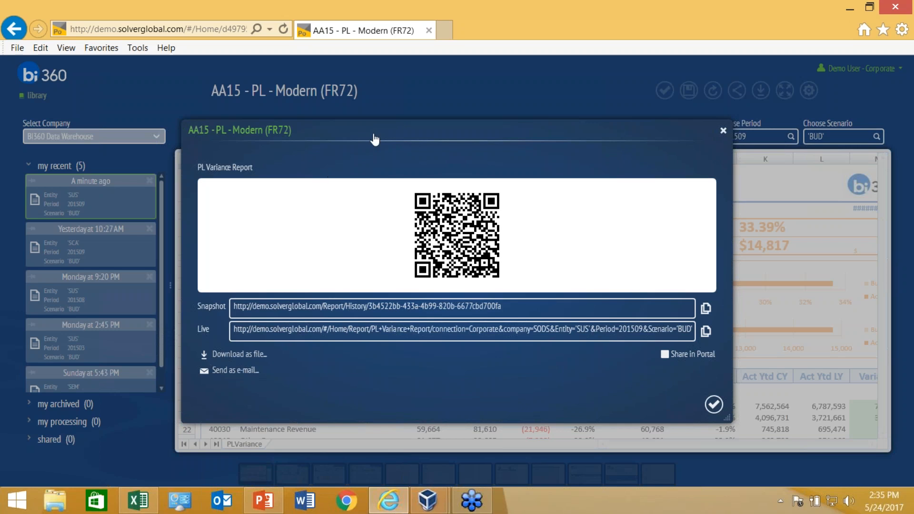
click(715, 405)
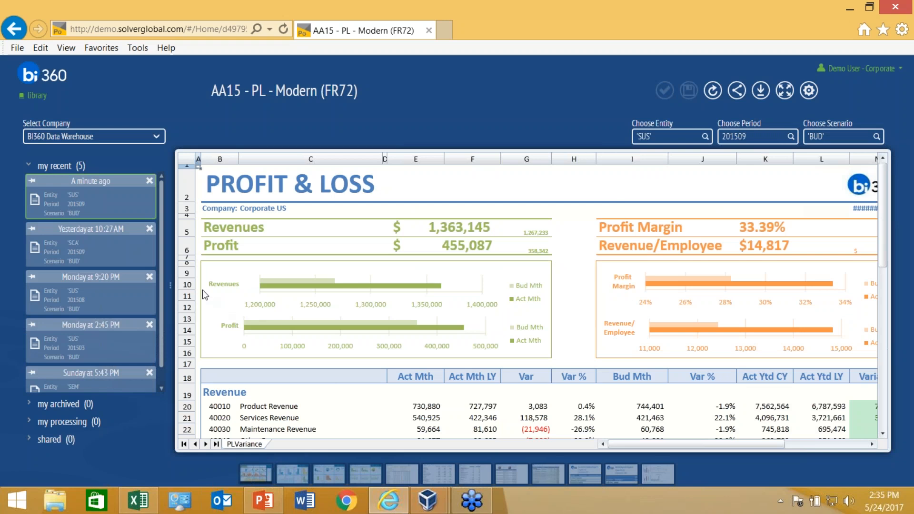
- Return to the library and open AA03 - CFO Dashboard from Favorites
click(42, 99)
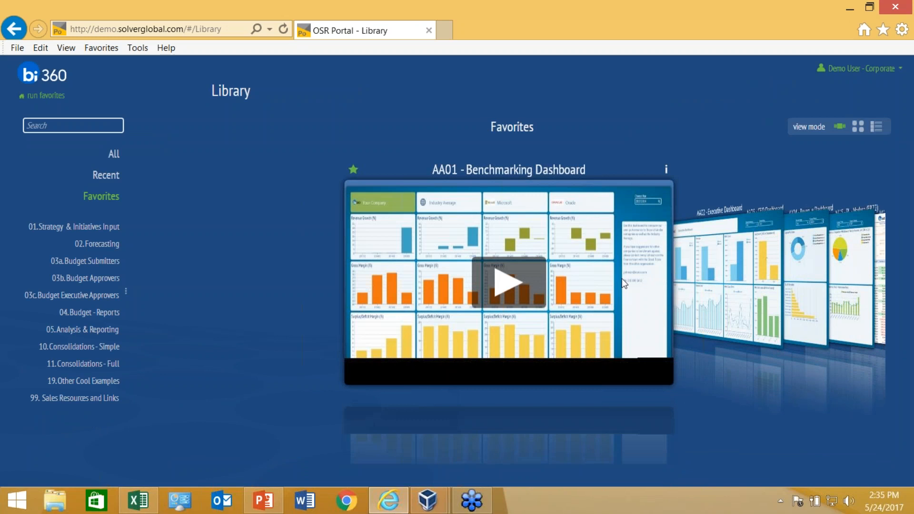
click(707, 276)
click(707, 276)
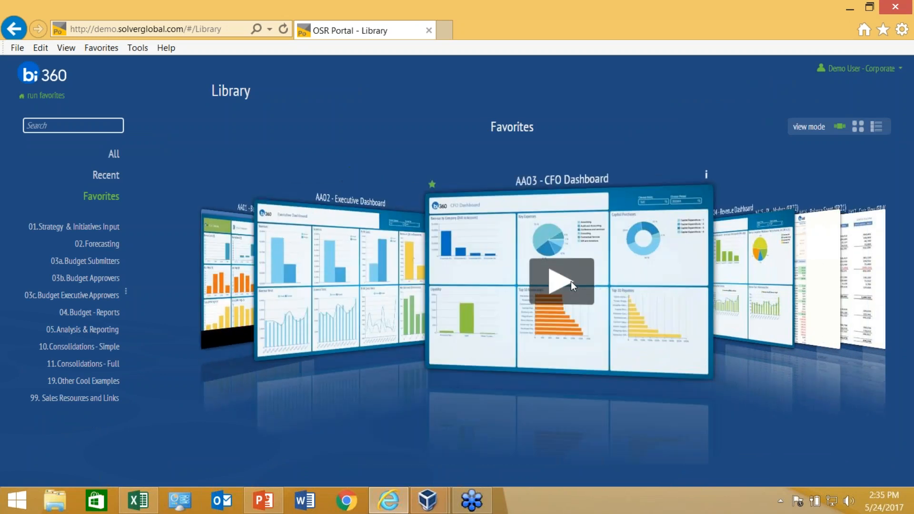
click(505, 284)
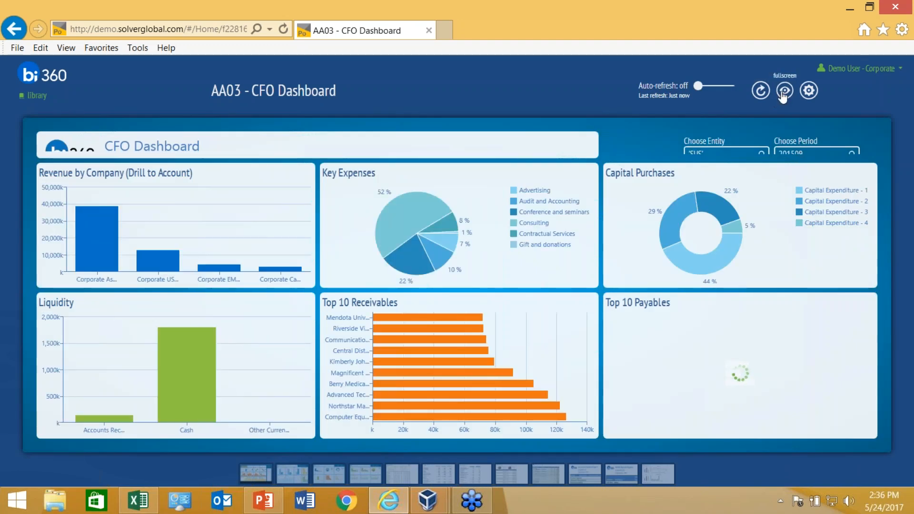
- View the CFO Dashboard full screen, drilling Revenue by Company into Corporate Asia's accounts and back
key(F11)
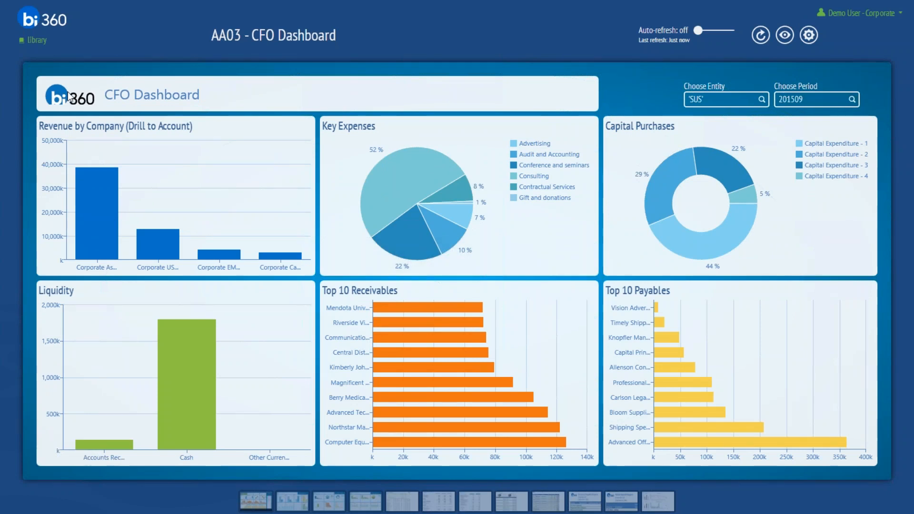
mouse_move(176, 391)
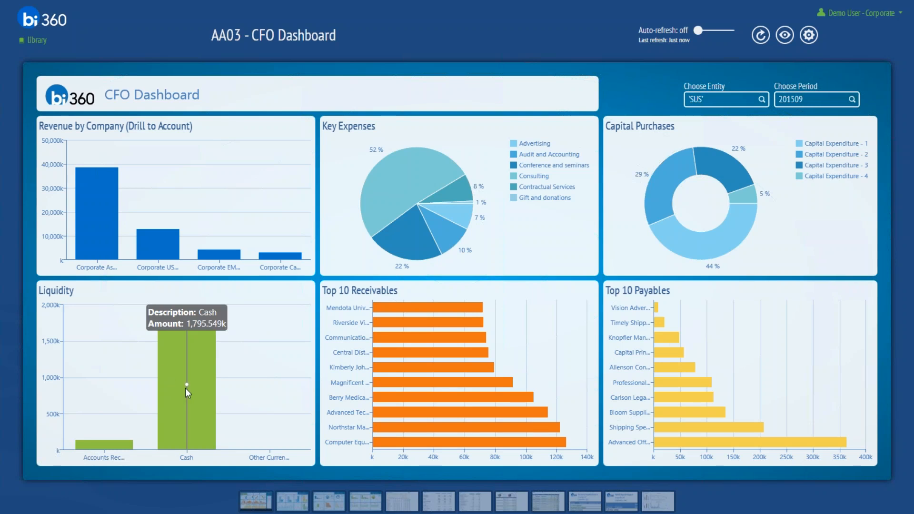
mouse_move(110, 232)
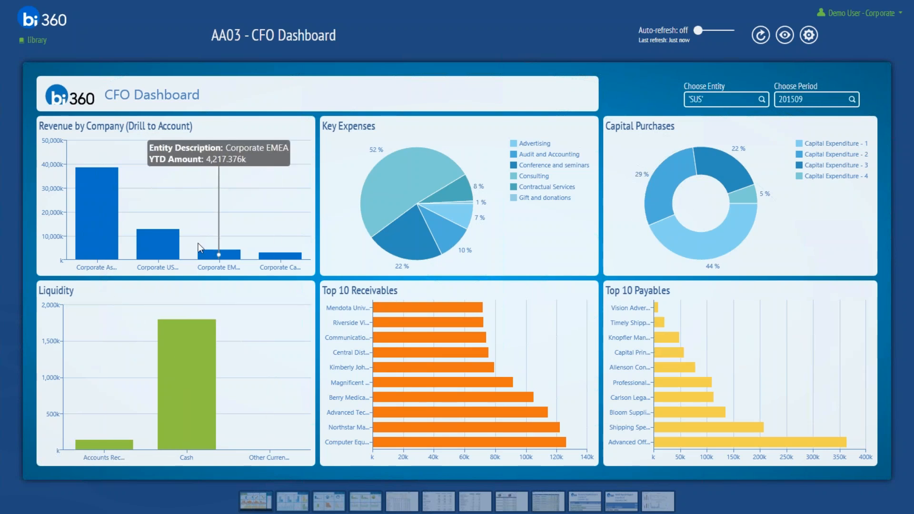
click(102, 224)
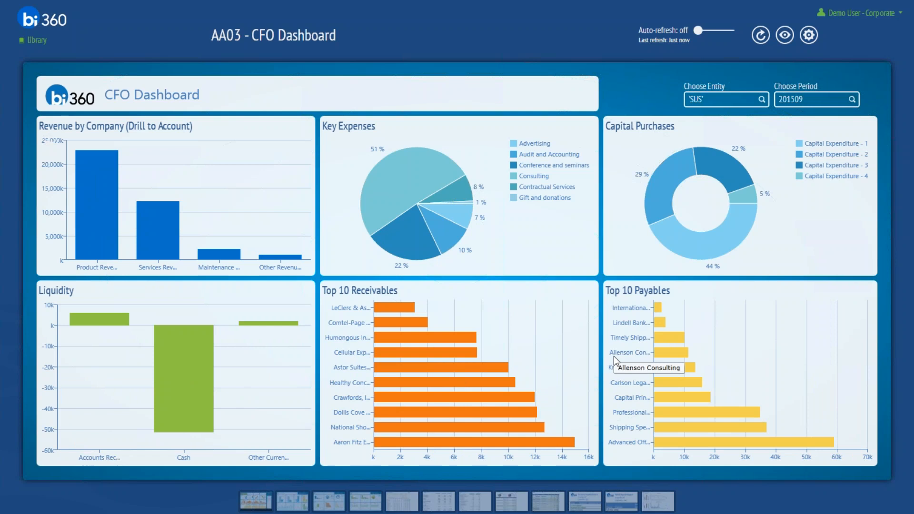
click(48, 149)
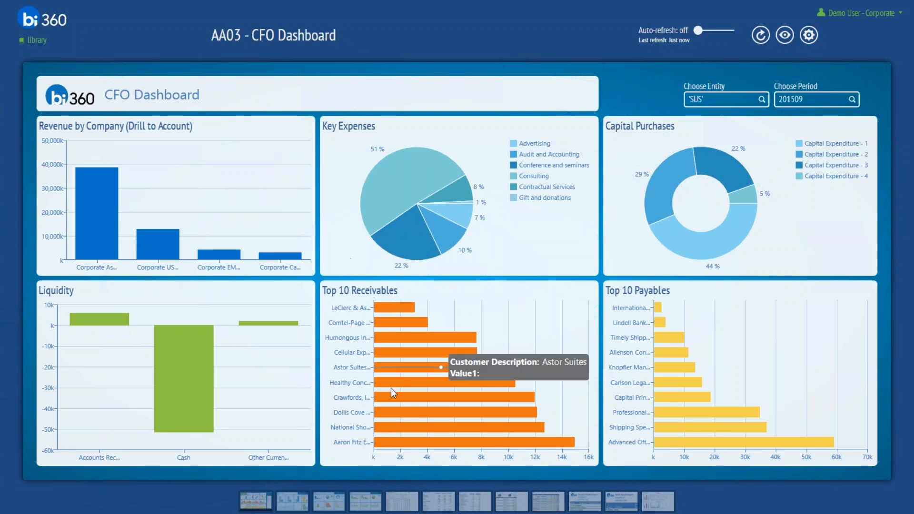
- Open AA04 - Revenue Dashboard and drill Maintenance Fees by Business Unit into Corporate US quarters and back
click(376, 494)
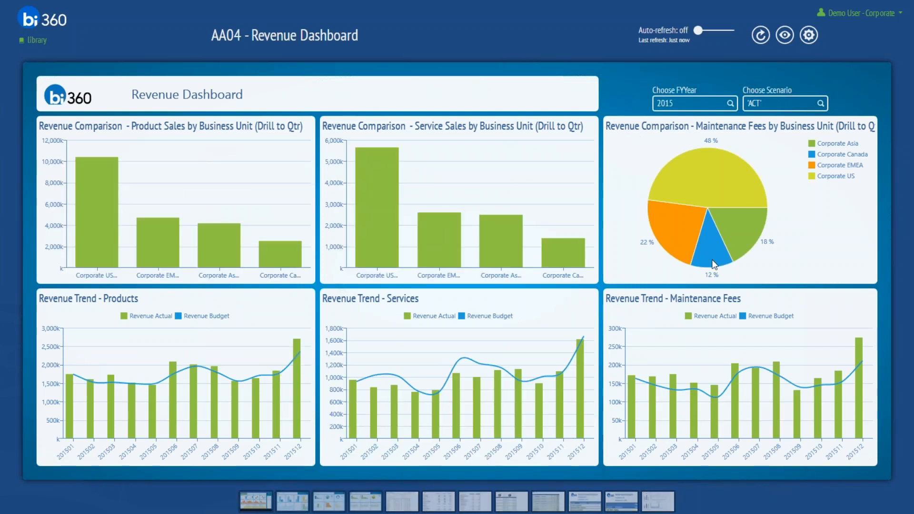
click(728, 191)
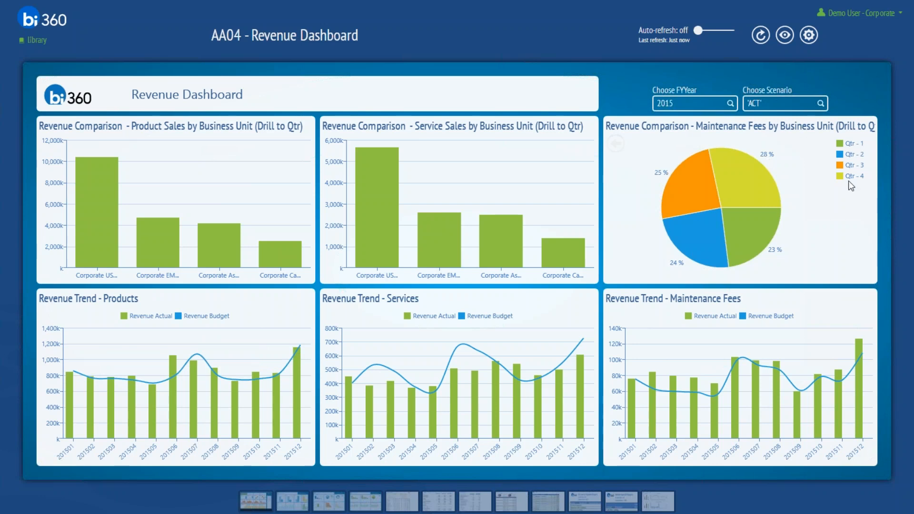
click(613, 142)
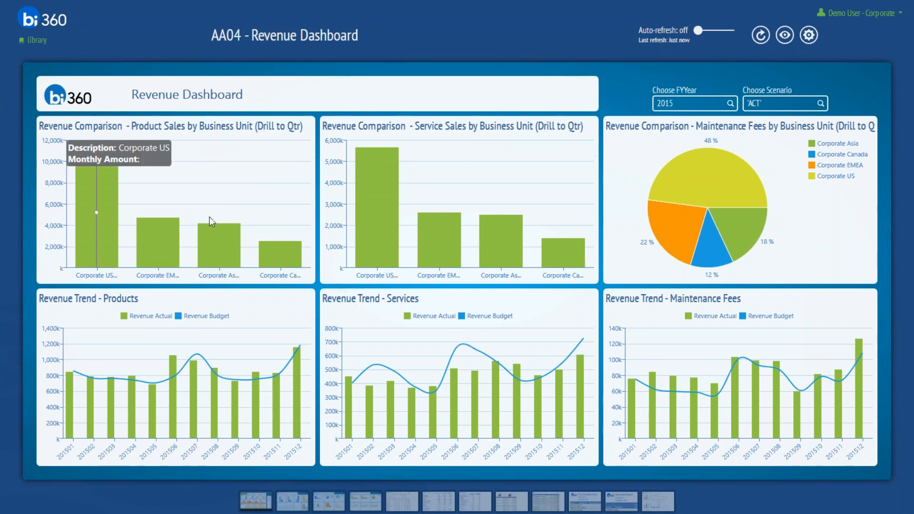
- Return to the library and open the WB10 - Other Expenses form from 03a. Budget Submitters
click(37, 41)
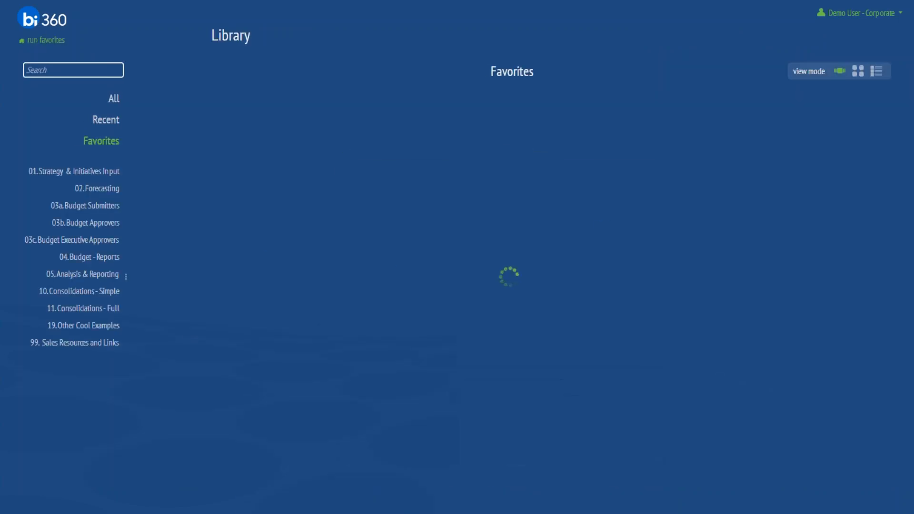
scroll(848, 226, down, 7)
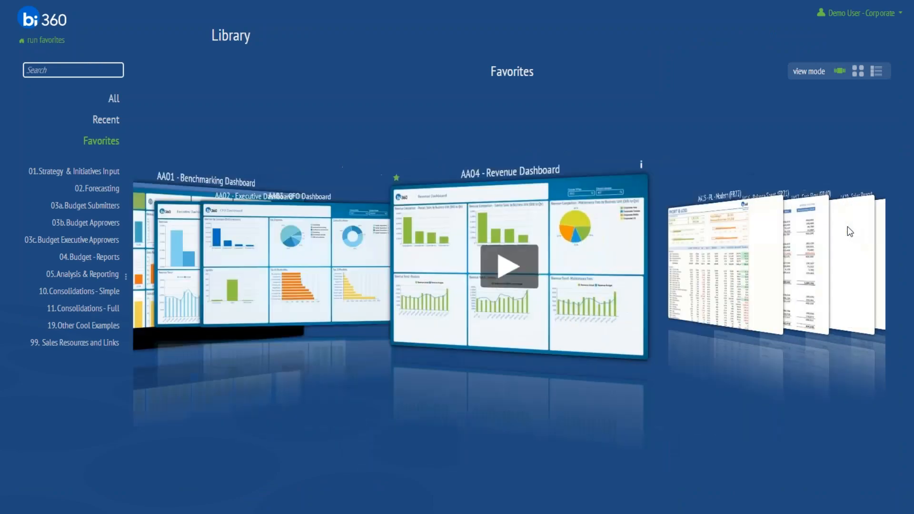
click(79, 210)
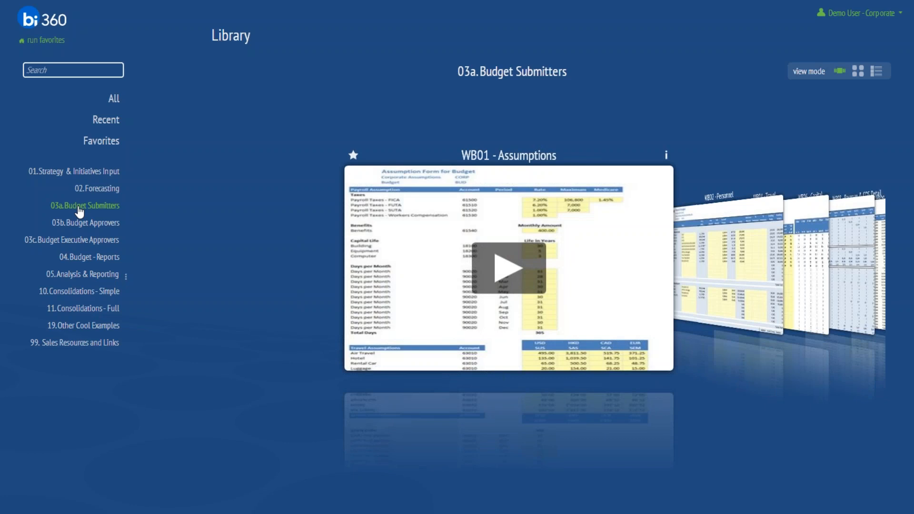
click(781, 251)
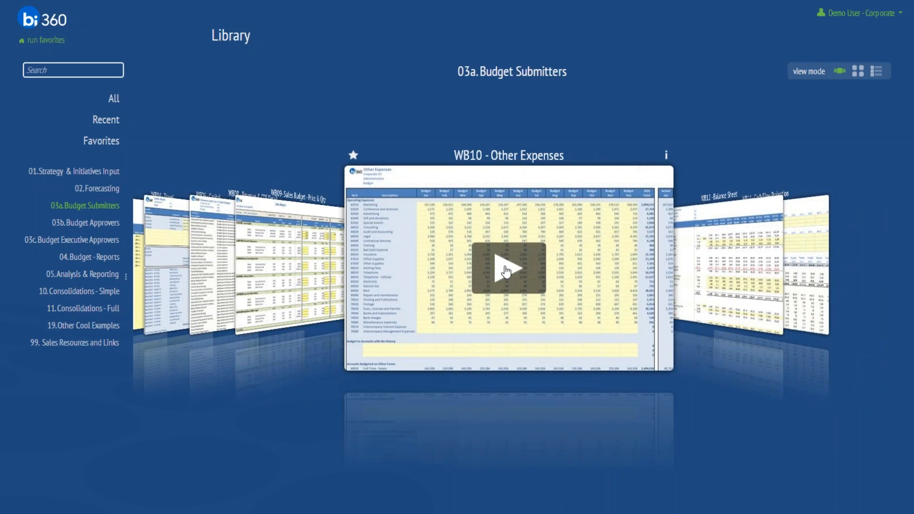
click(506, 271)
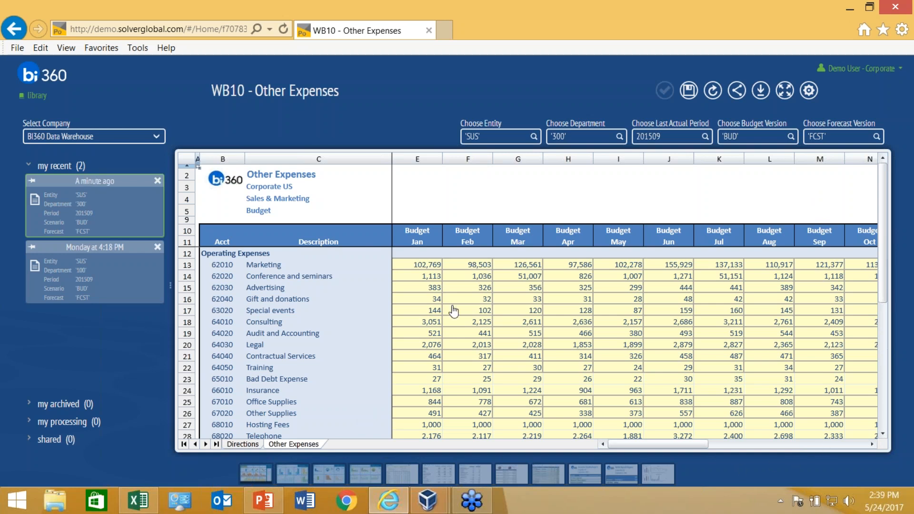
- Examine the Other Expenses form's monthly budget, actual and forecast columns, the accounts with no history and those budgeted on other forms
click(810, 444)
click(872, 445)
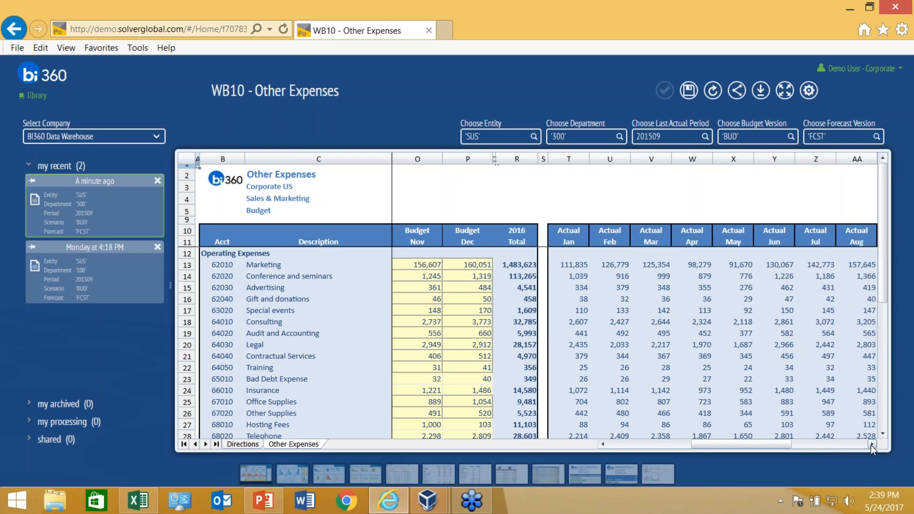
click(871, 444)
click(870, 444)
click(871, 444)
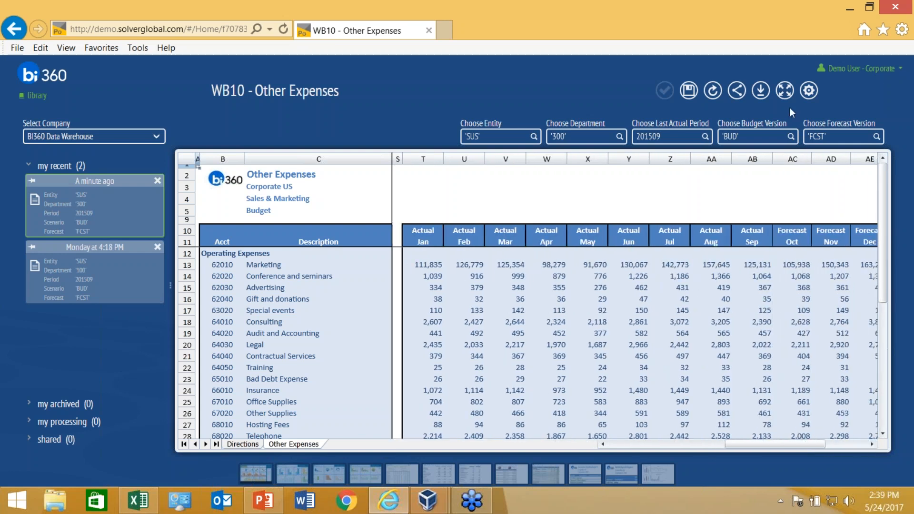
click(785, 90)
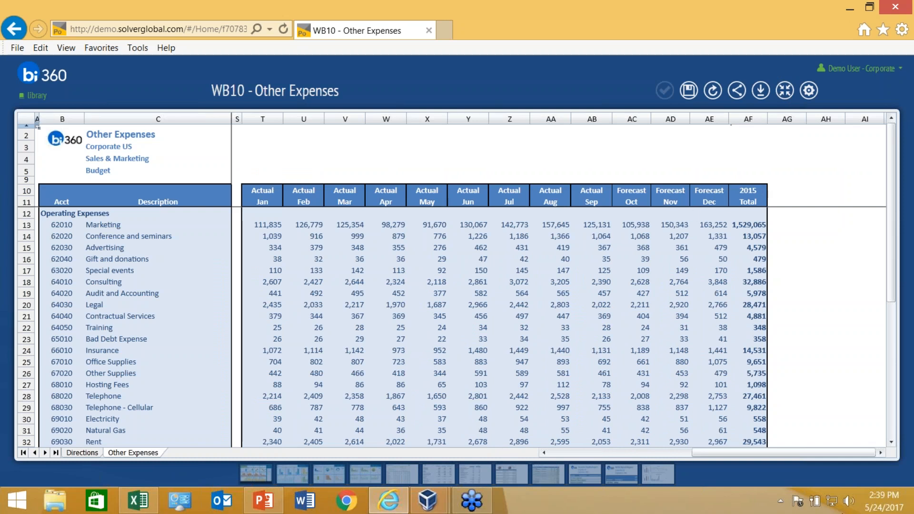
drag(761, 453, 549, 460)
scroll(371, 359, down, 12)
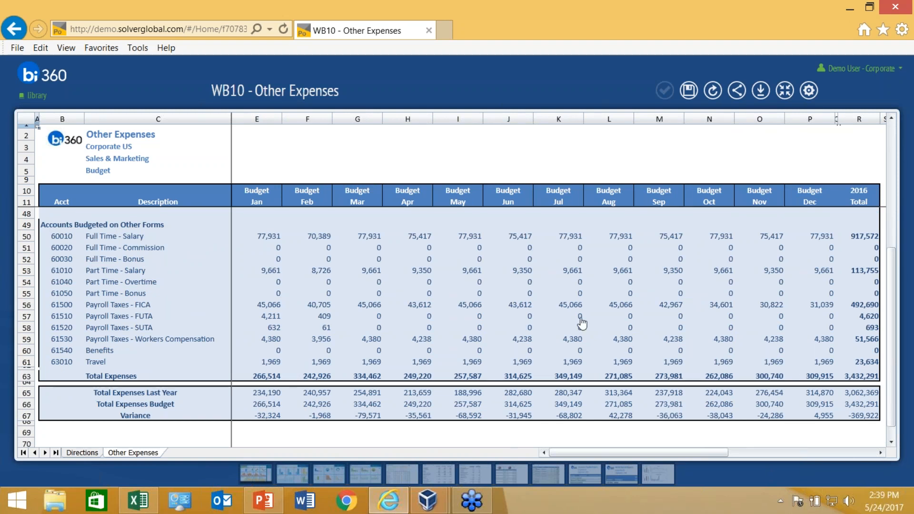
scroll(582, 323, up, 3)
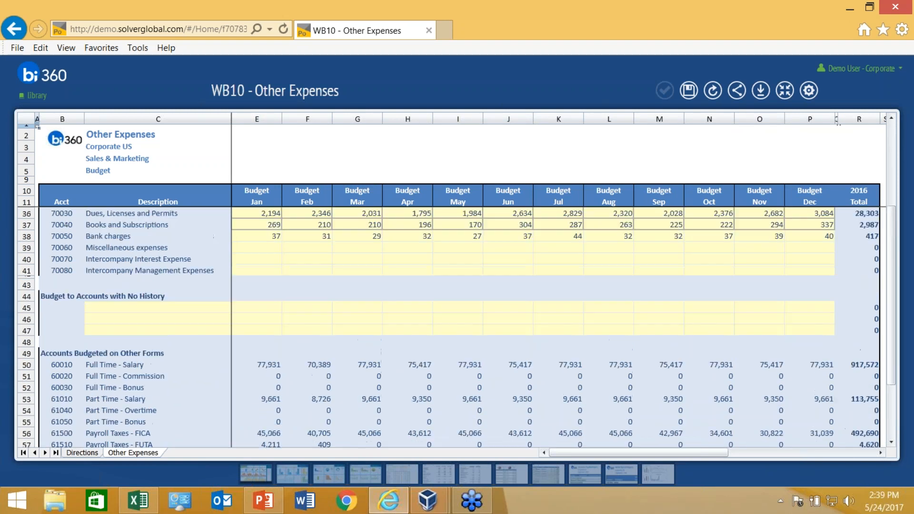
click(785, 90)
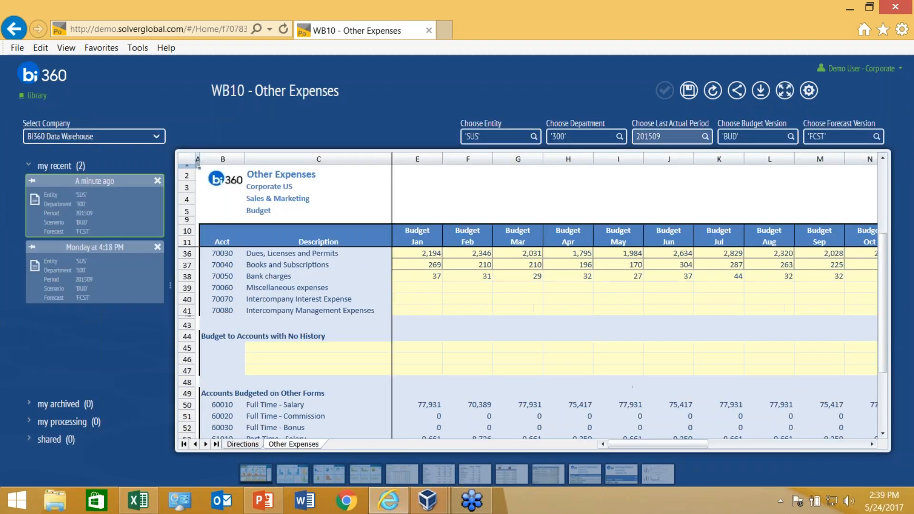
- Review the departments available in the Other Expenses form's department selection
click(619, 137)
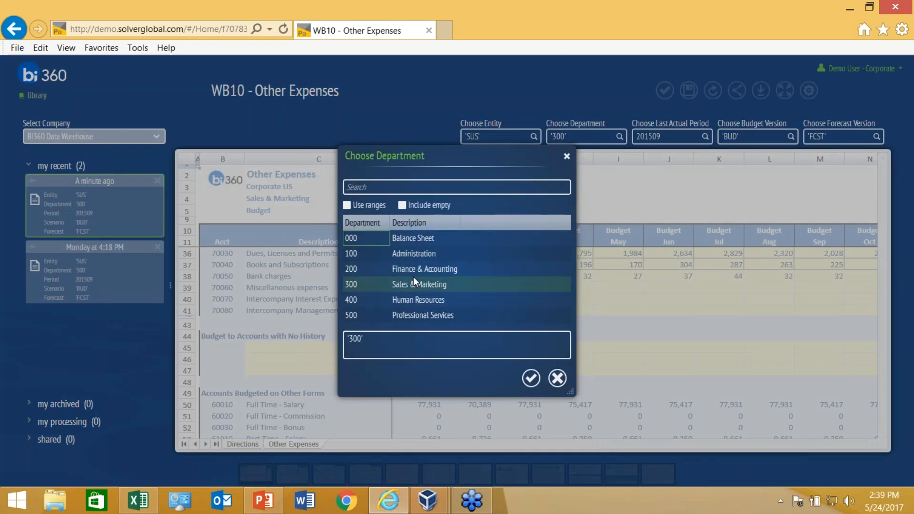
click(556, 378)
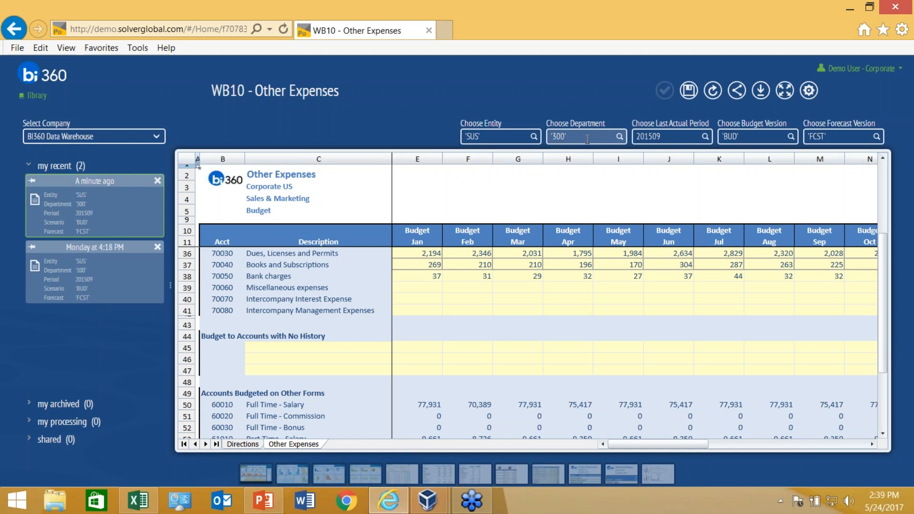
click(619, 136)
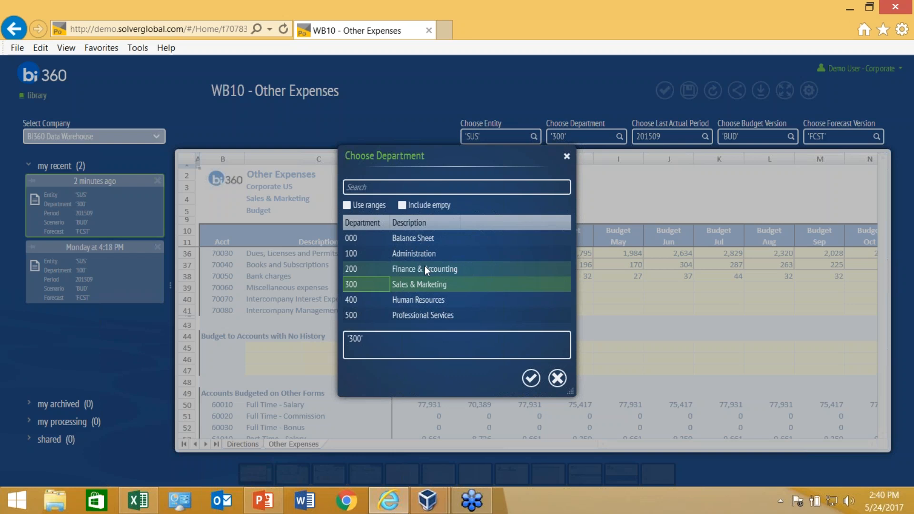
click(557, 379)
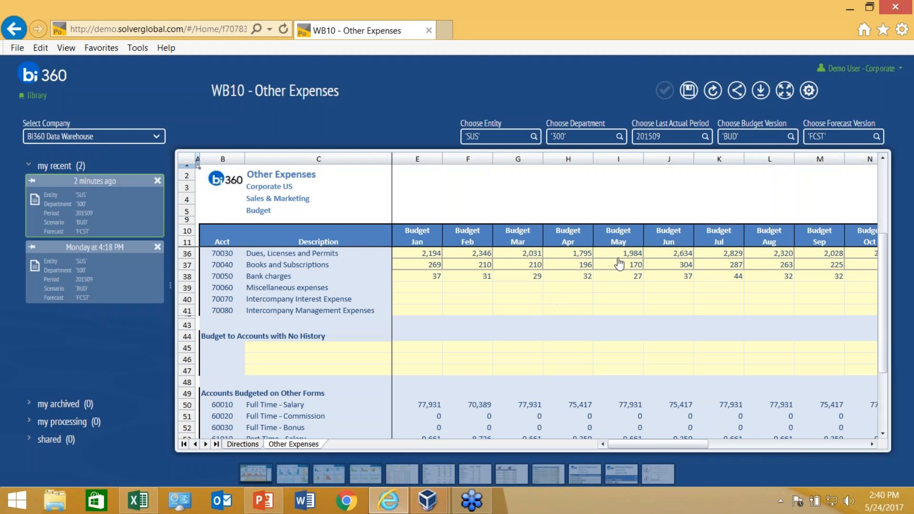
- In the maximized form, budget 400 for May and 213 for September on account 70060, Miscellaneous expenses
click(786, 93)
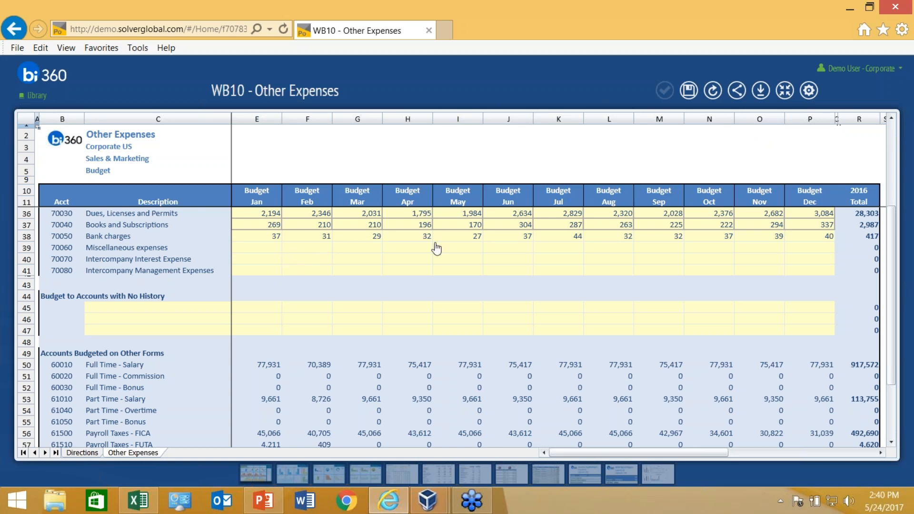
click(455, 248)
text(400)
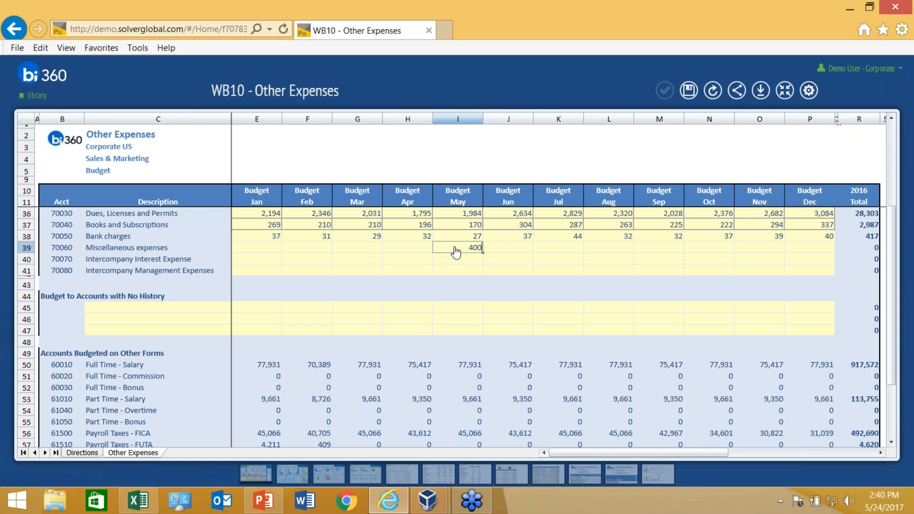
key(Return)
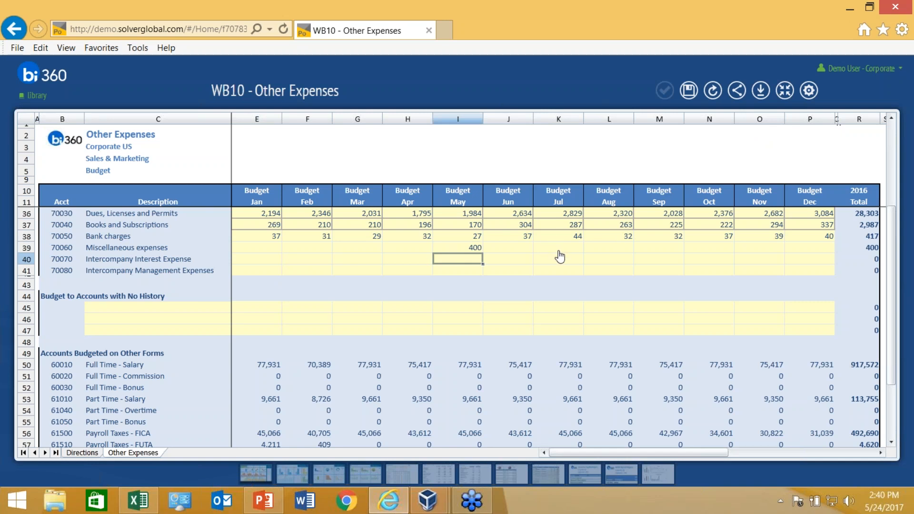
click(674, 252)
text(213)
key(Return)
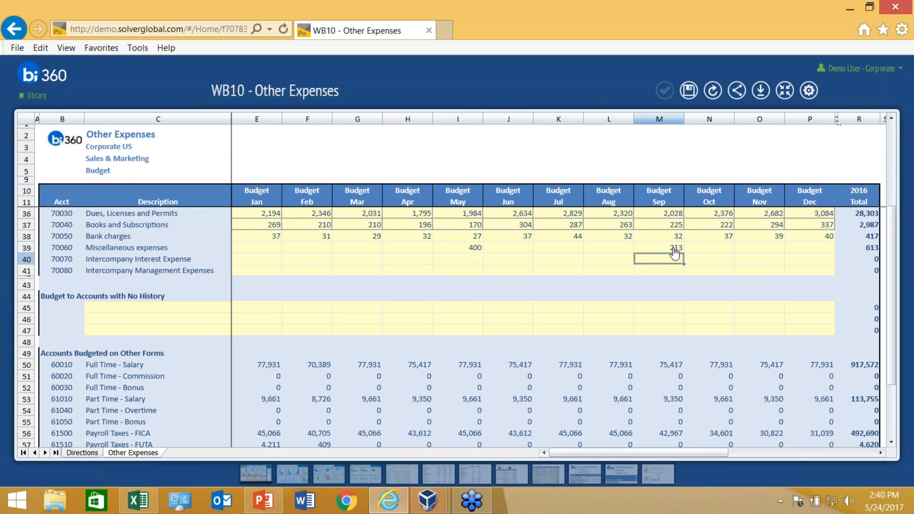
- Spread a total of 8000 across the months of account 68030, Telephone - Cellular, using the Even distribution, and accept it
scroll(675, 253, up, 8)
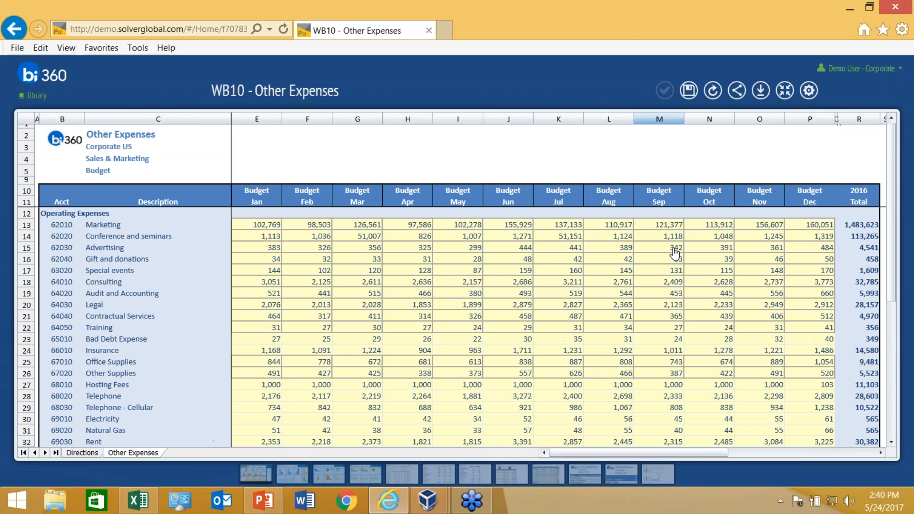
scroll(675, 254, down, 3)
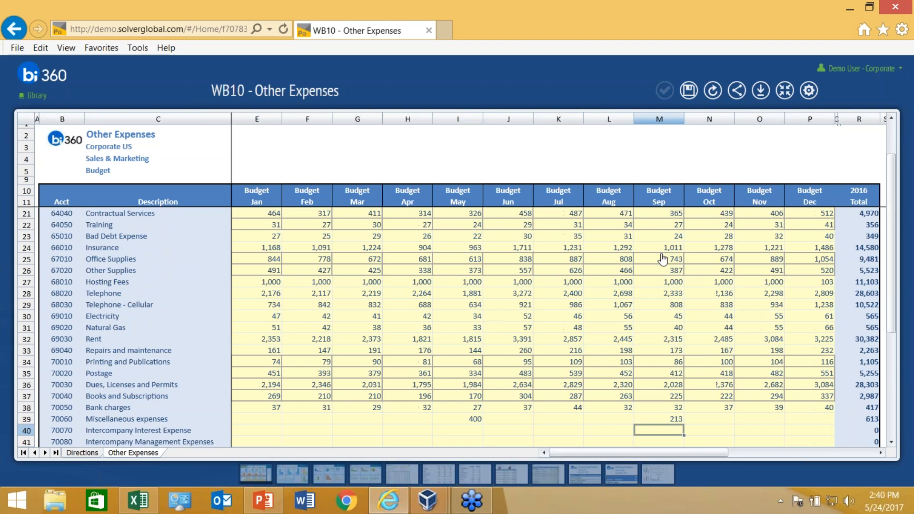
double_click(263, 307)
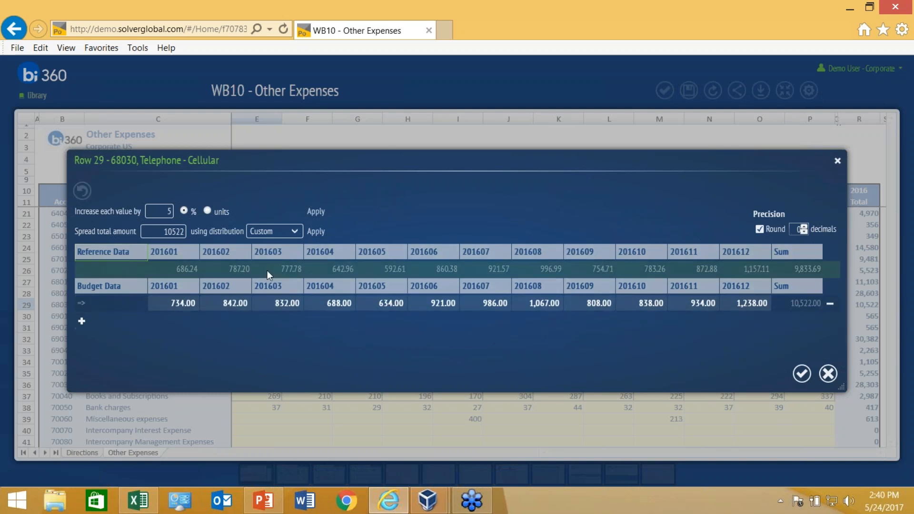
click(163, 232)
double_click(164, 231)
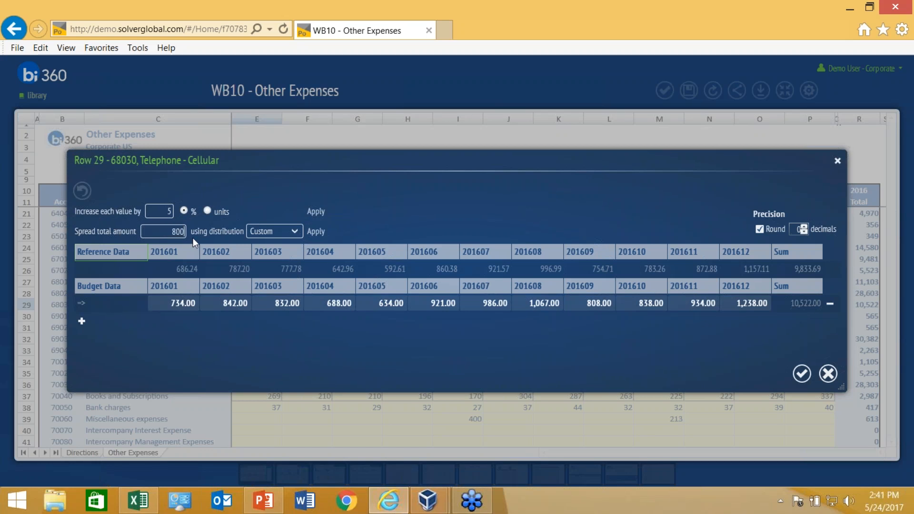
click(295, 232)
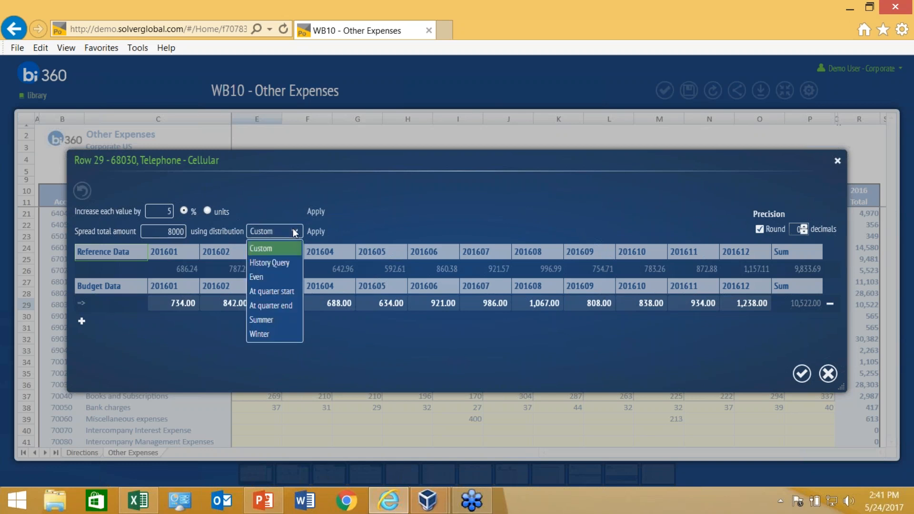
click(266, 277)
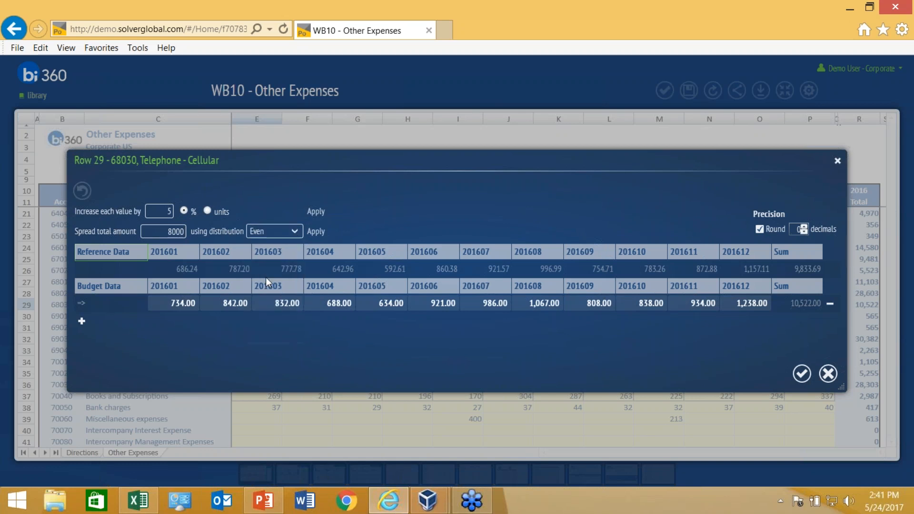
click(314, 232)
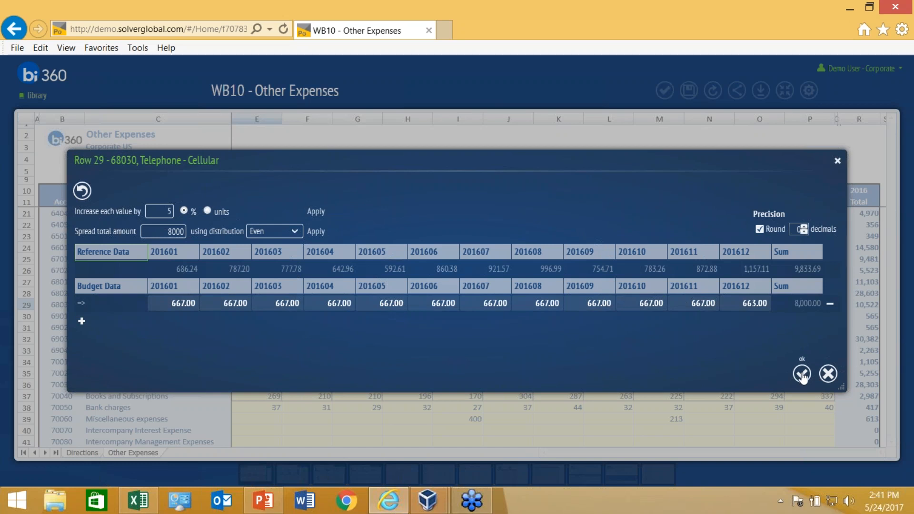
click(802, 374)
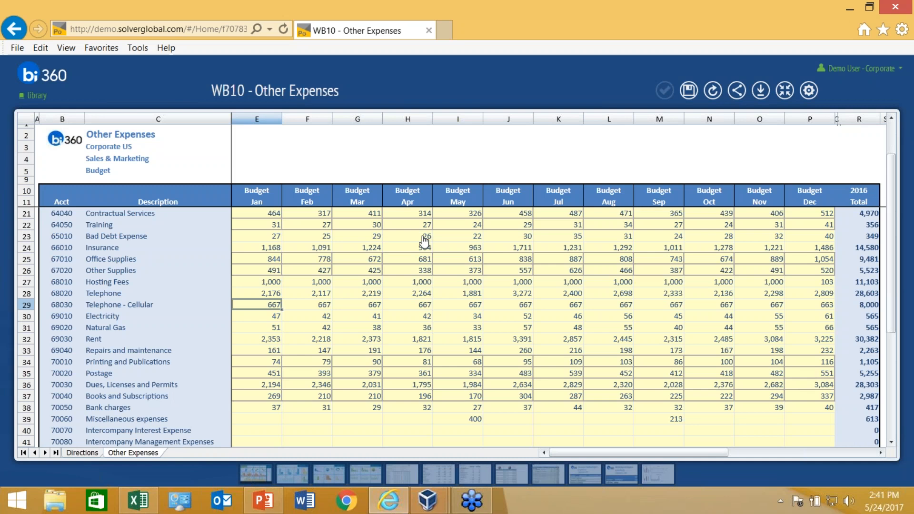
- For account 68020, Telephone, spread the existing total using the History Query distribution and adjust each value by -13%
double_click(271, 294)
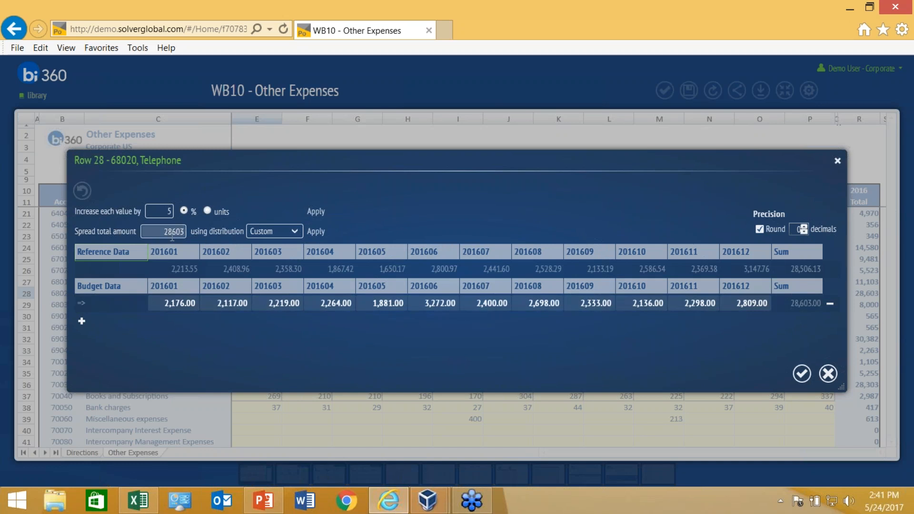
click(281, 232)
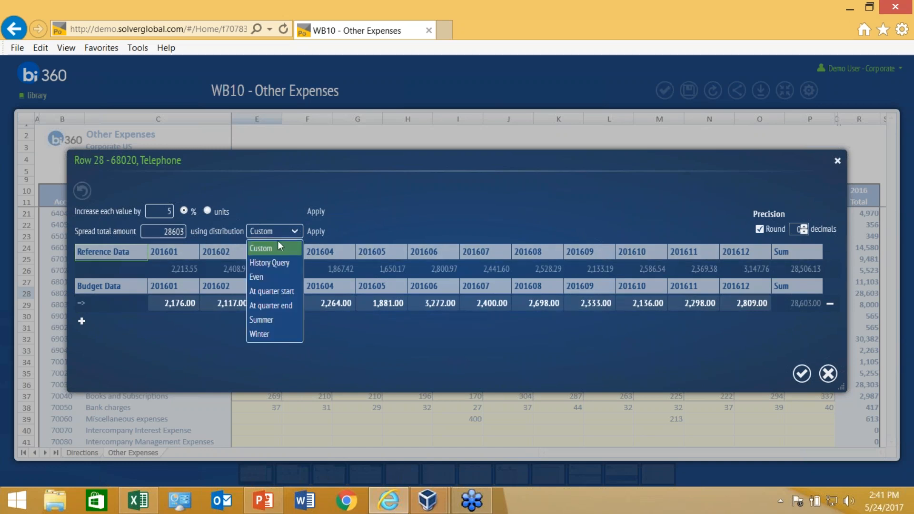
click(269, 262)
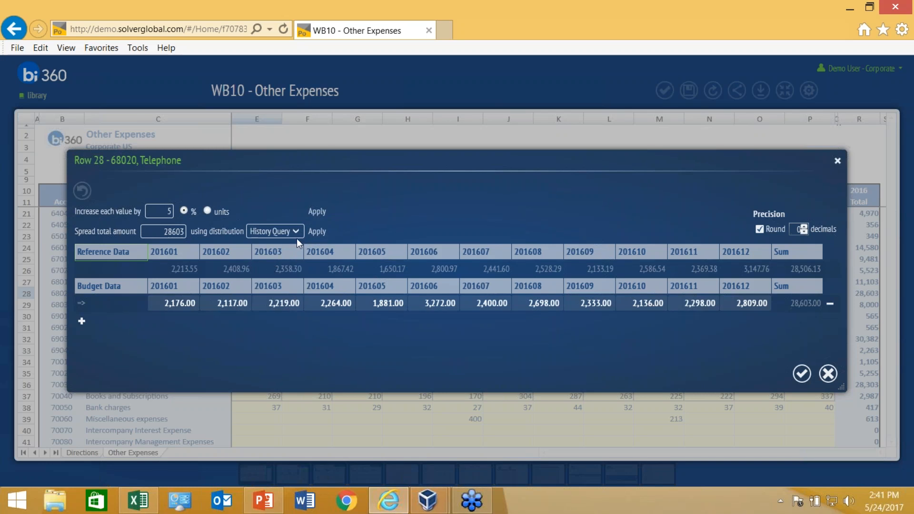
click(319, 232)
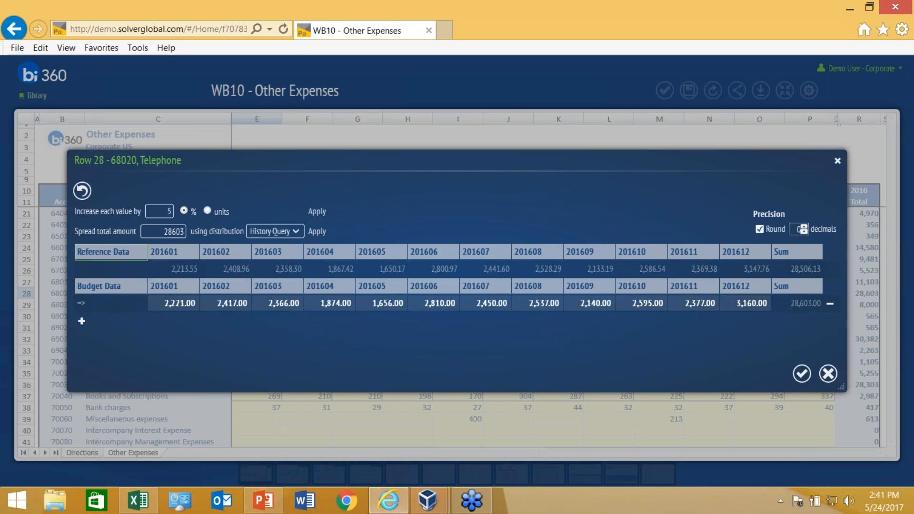
double_click(168, 212)
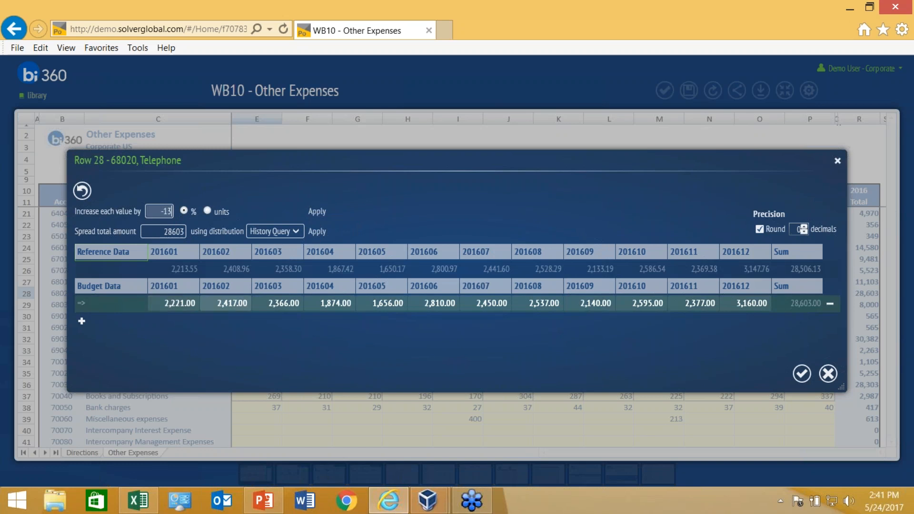
click(316, 212)
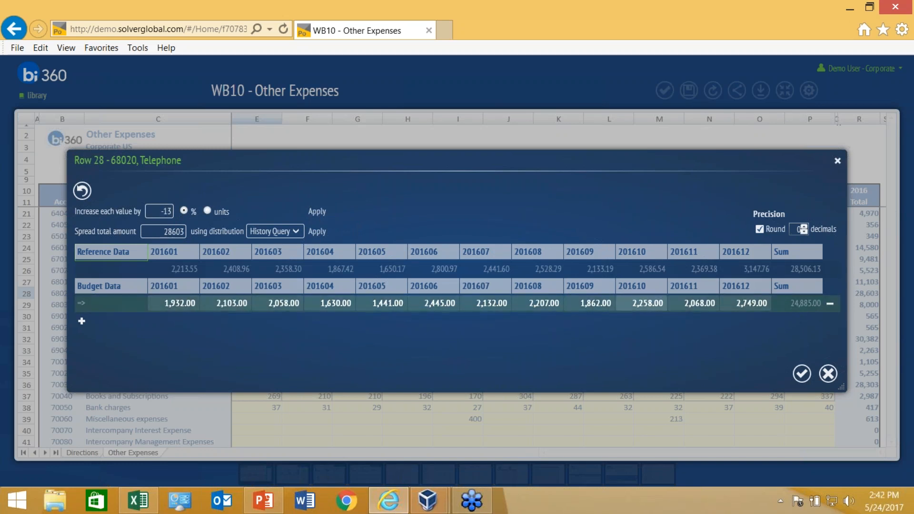
- Set the Telephone budget for period 201612 to 2000 and accept the row's changes
click(750, 303)
text(2000)
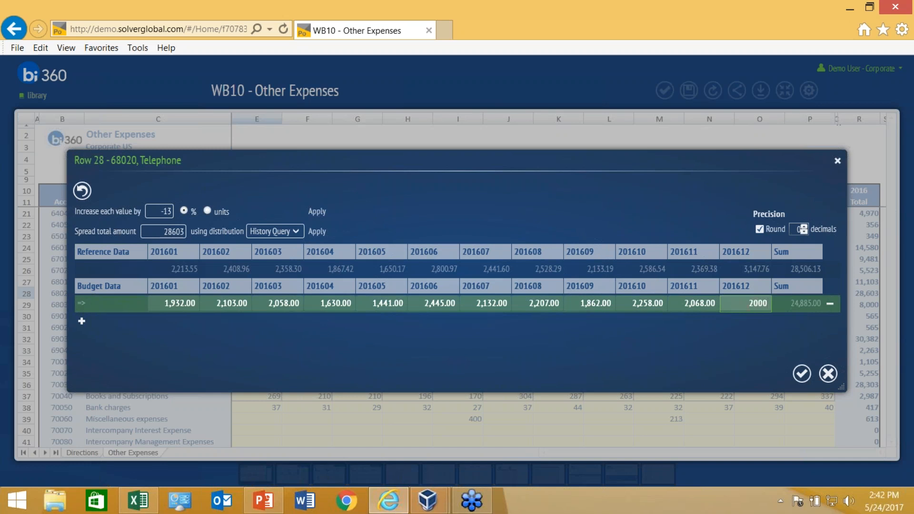
key(Return)
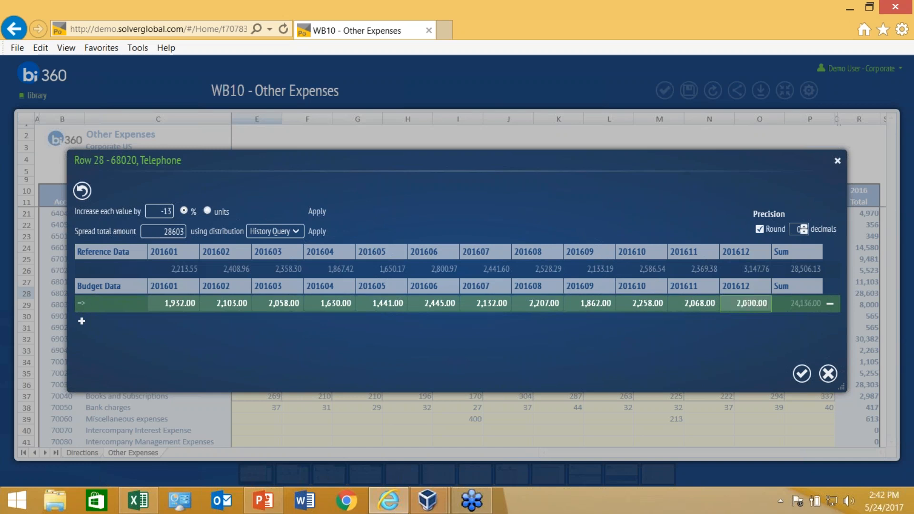
click(802, 374)
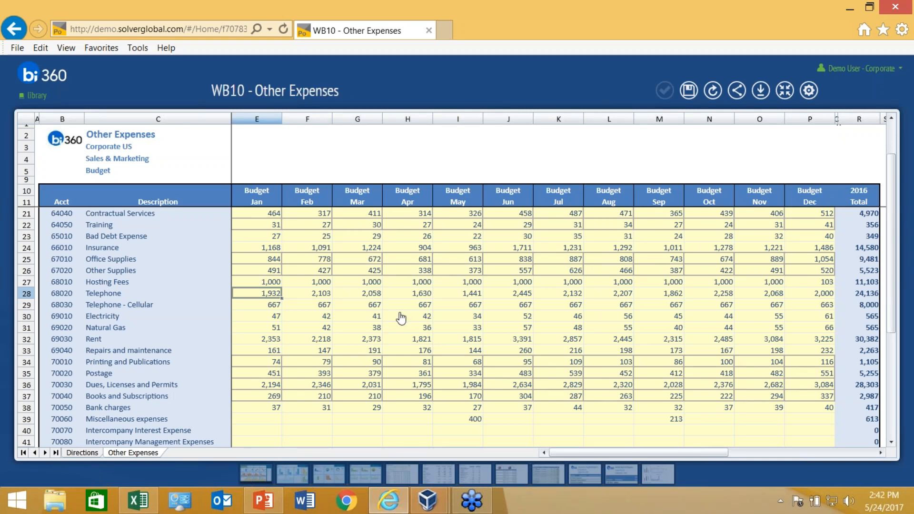
- Add a line item named Focus to the details of account 62020, Conference and seminars
scroll(400, 317, up, 3)
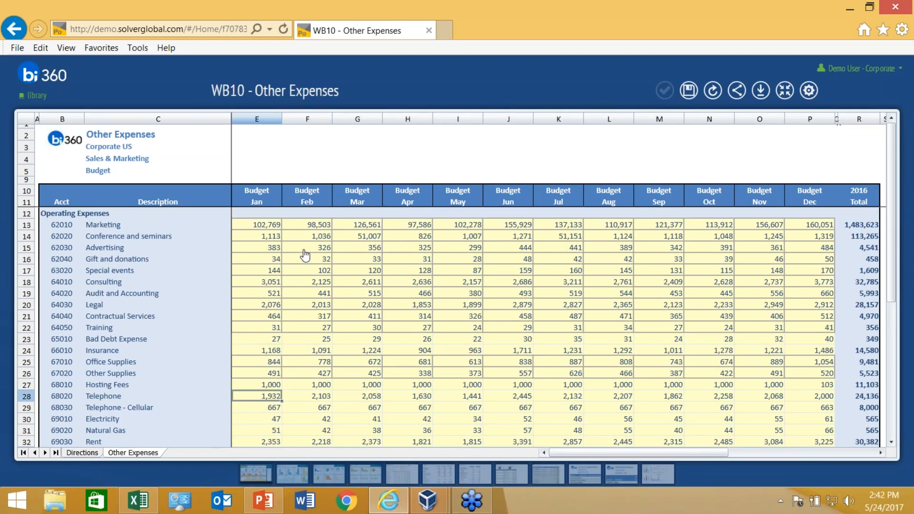
click(265, 236)
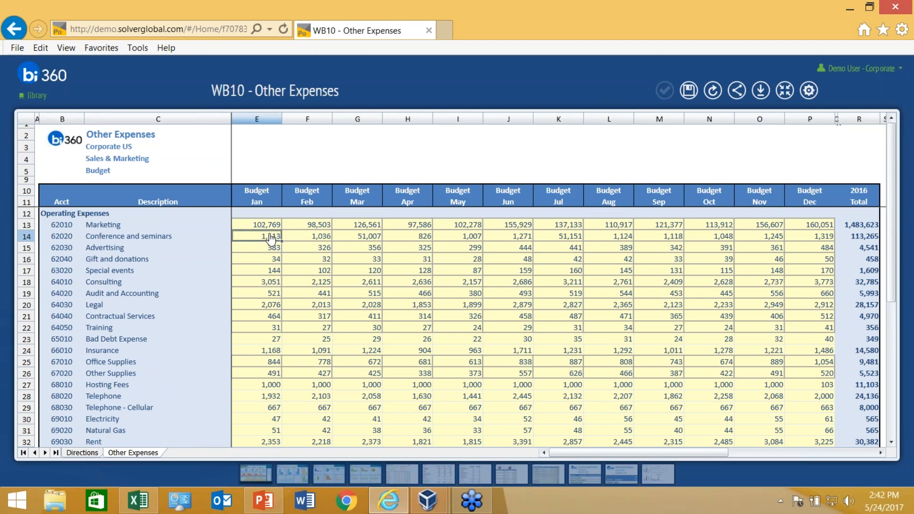
double_click(270, 237)
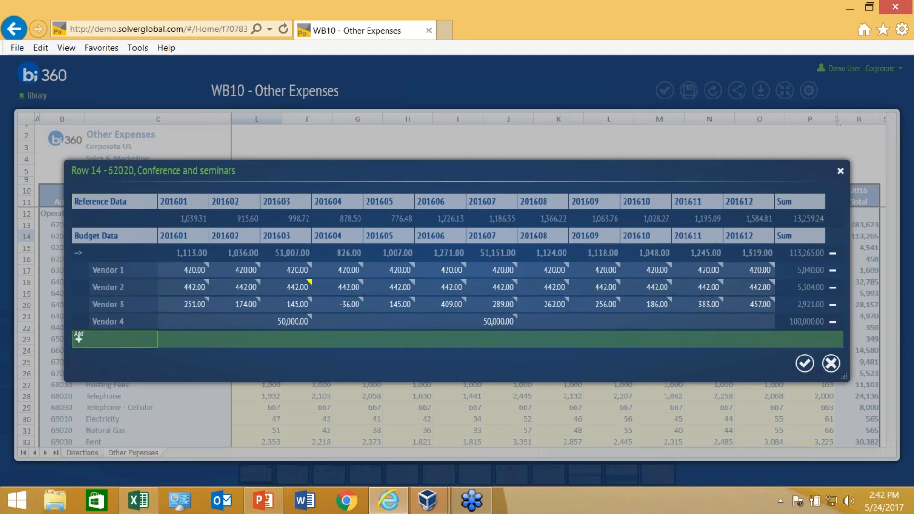
click(79, 338)
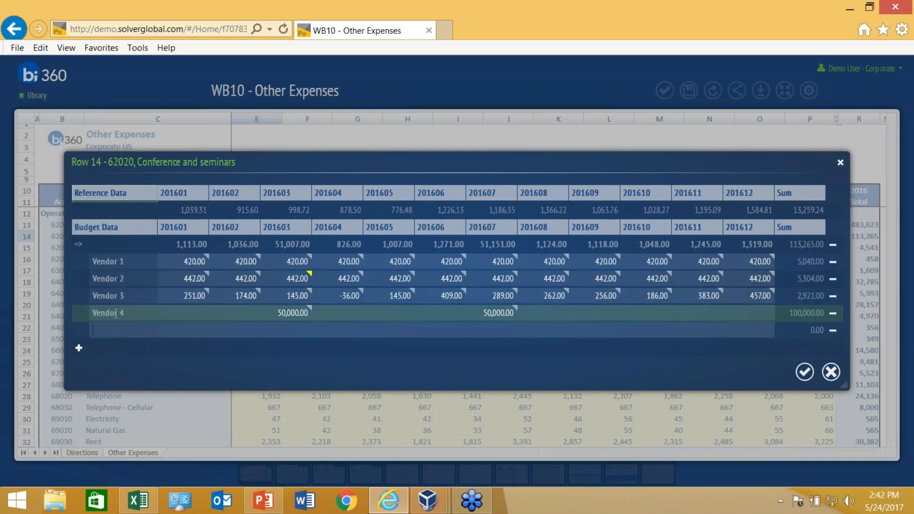
click(110, 328)
text(Focus)
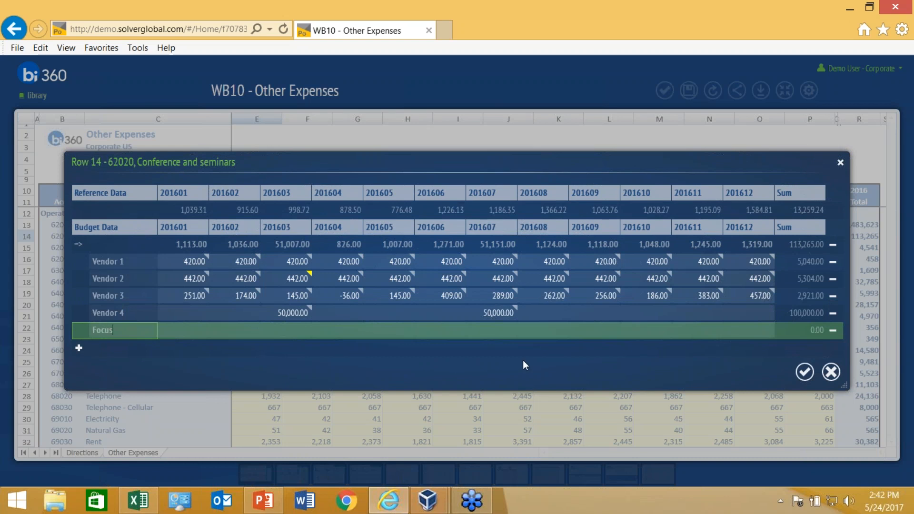
- Budget 3000 in period 201608 and 400 in 201606 on the Focus line, and accept the line items
click(554, 333)
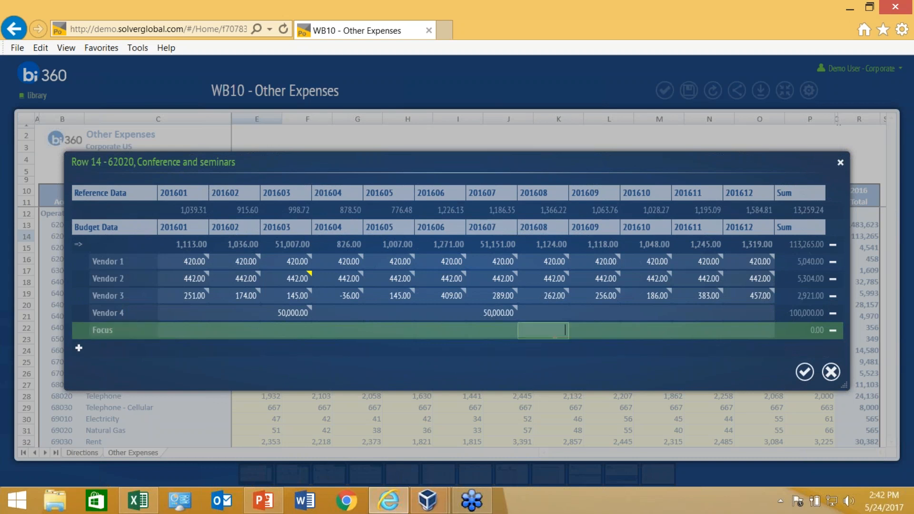
text(3000)
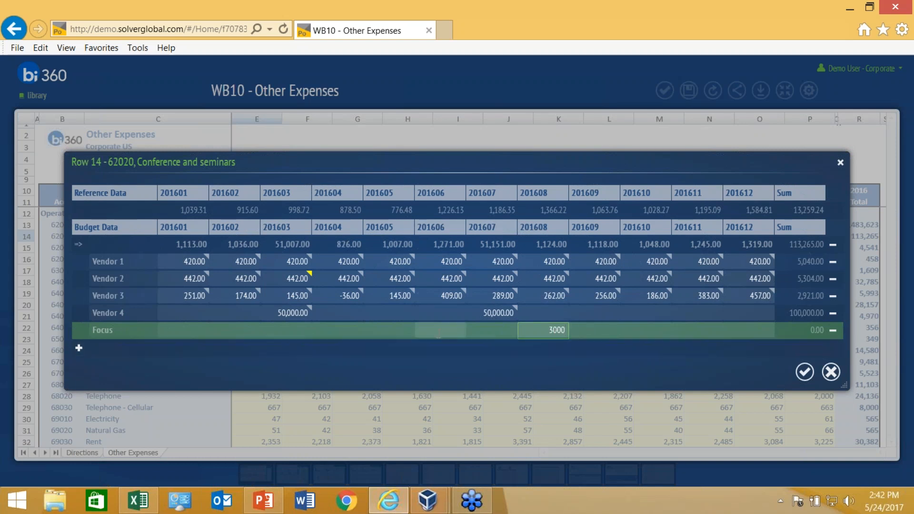
click(439, 332)
text(400)
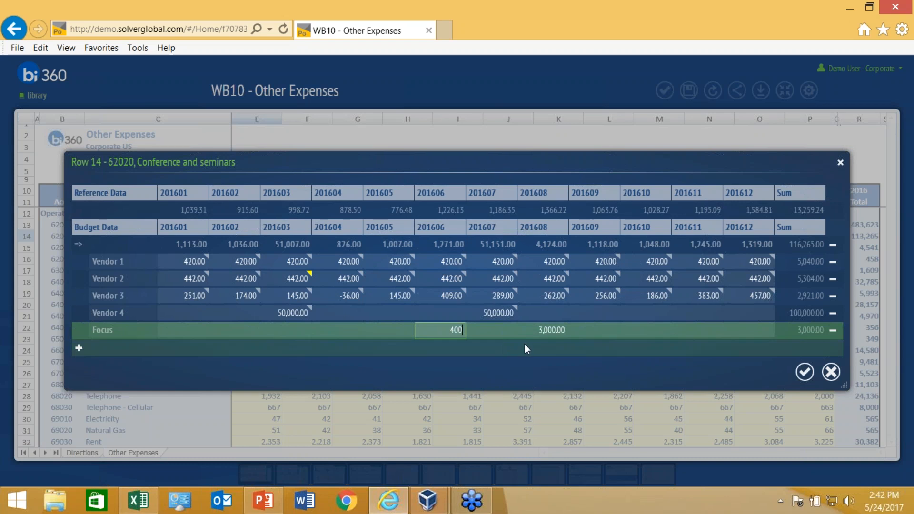
key(Tab)
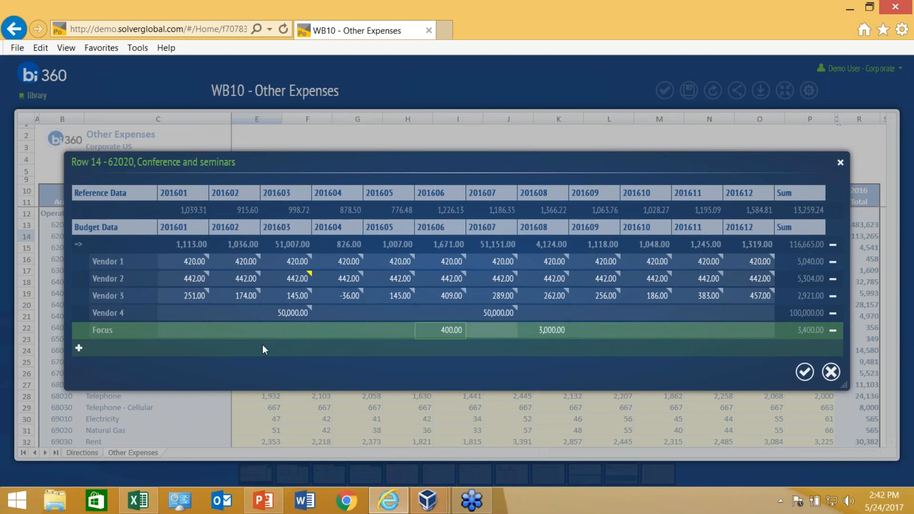
click(804, 373)
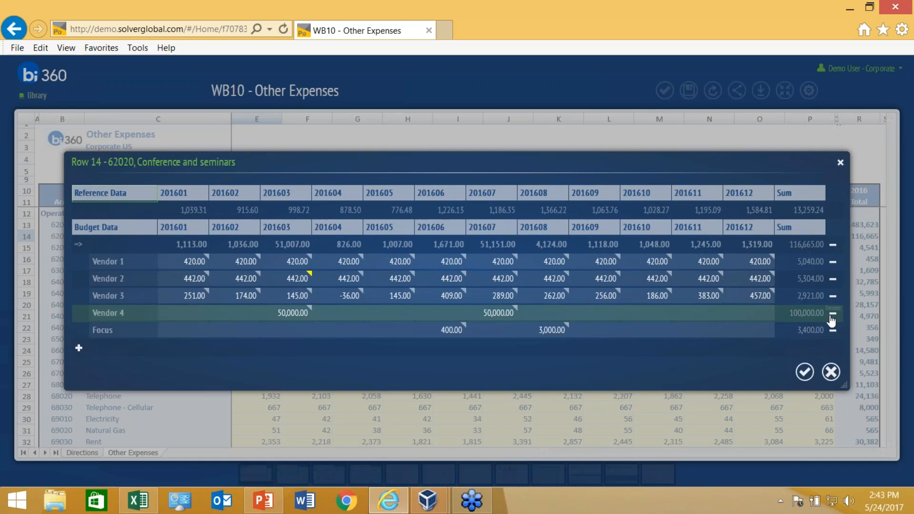
- Delete the Vendor 4 line from Conference and seminars, accept the change, and check the form's total expenses and variance
click(834, 317)
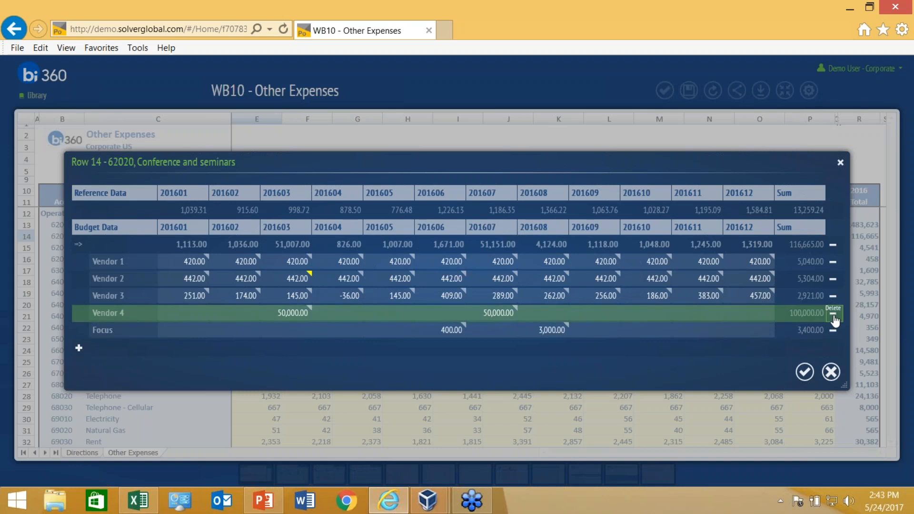
click(806, 367)
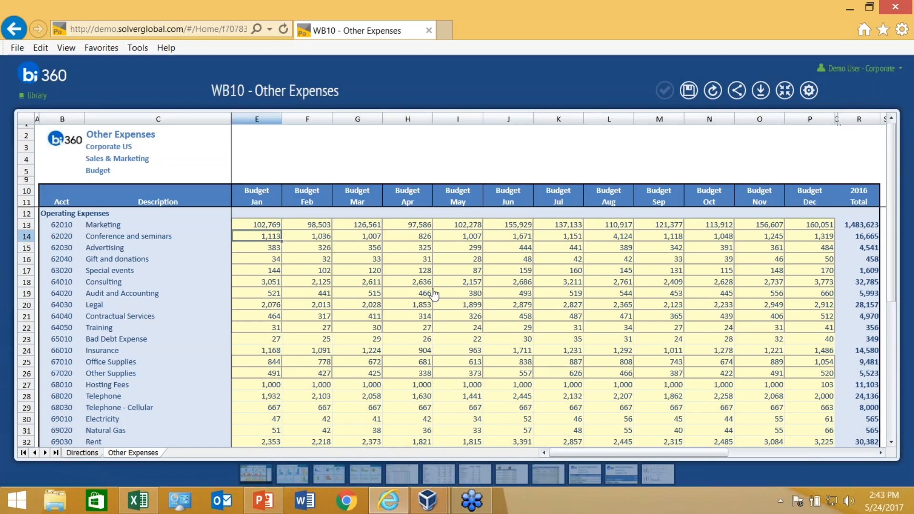
scroll(454, 294, down, 6)
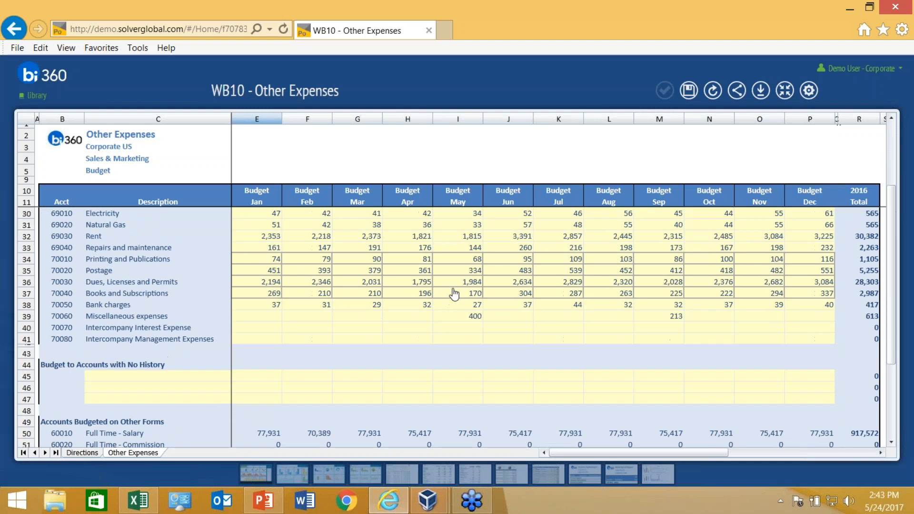
scroll(455, 295, down, 7)
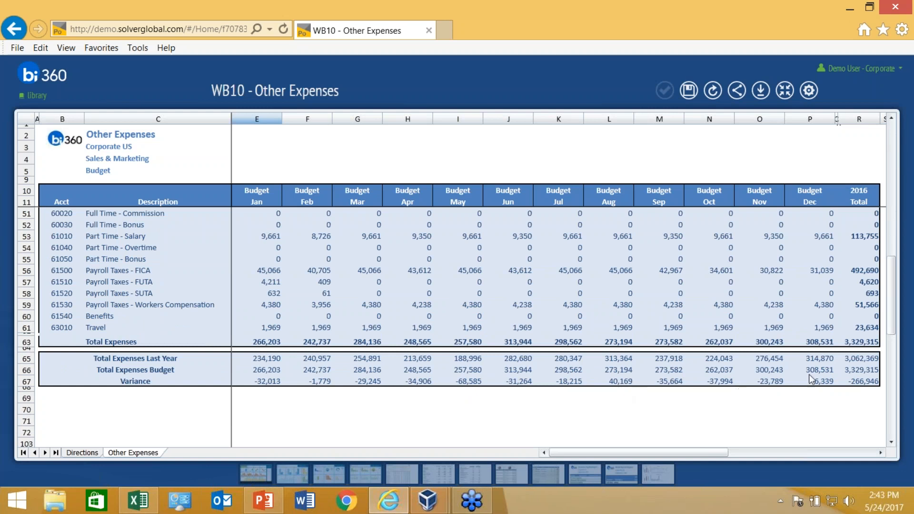
scroll(832, 363, up, 13)
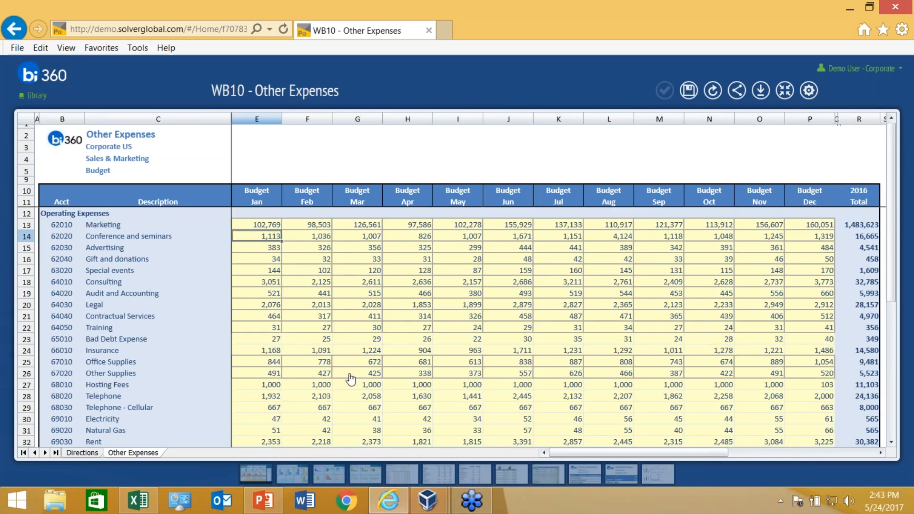
- View the vendor line items of account 64010, Consulting, close them unchanged, and save the Other Expenses budget
double_click(425, 287)
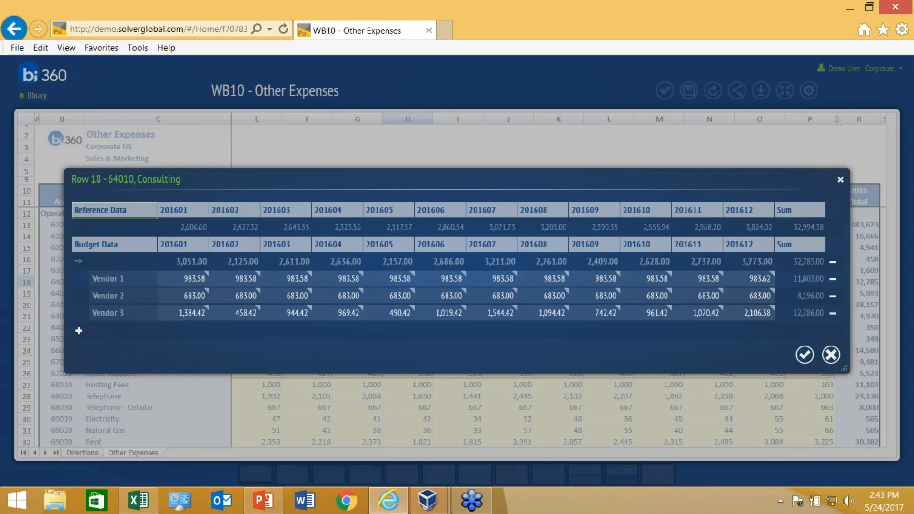
click(840, 181)
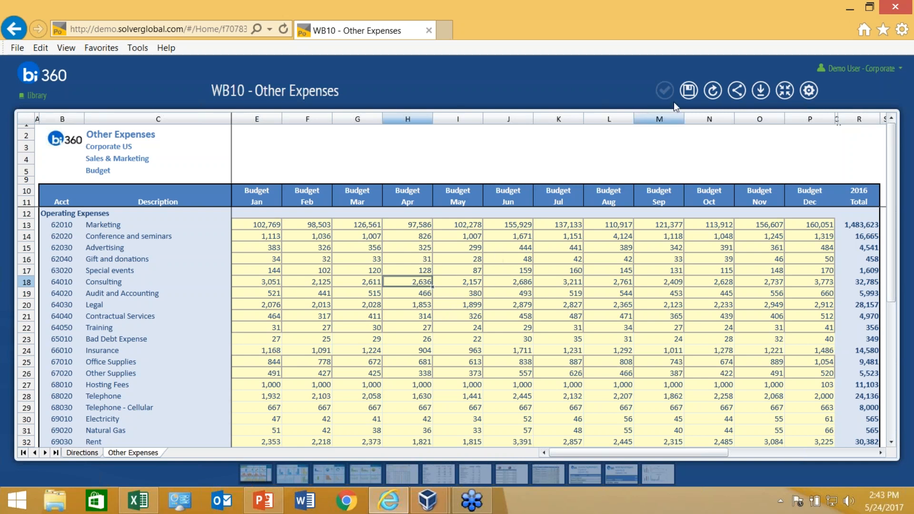
click(688, 91)
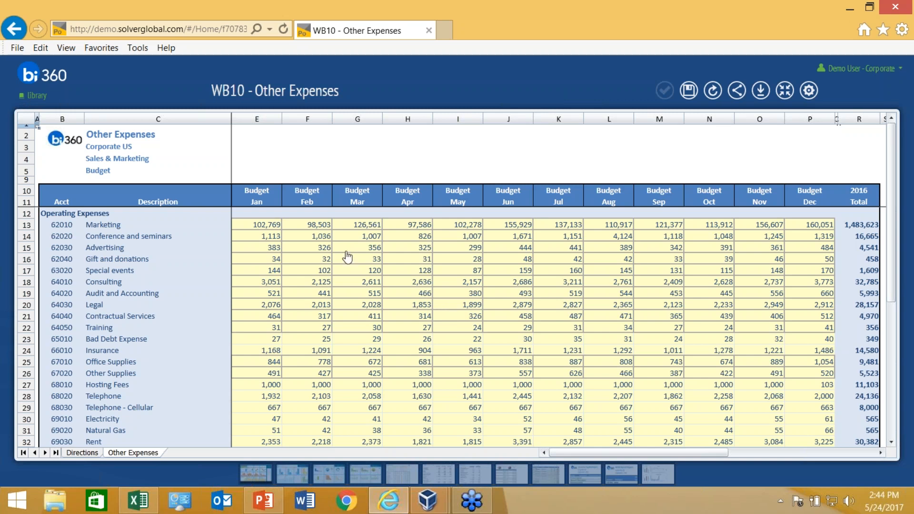
- Return to the library, open WB01 - Assumptions from Budget Submitters, and look at the FICA maximum
click(37, 96)
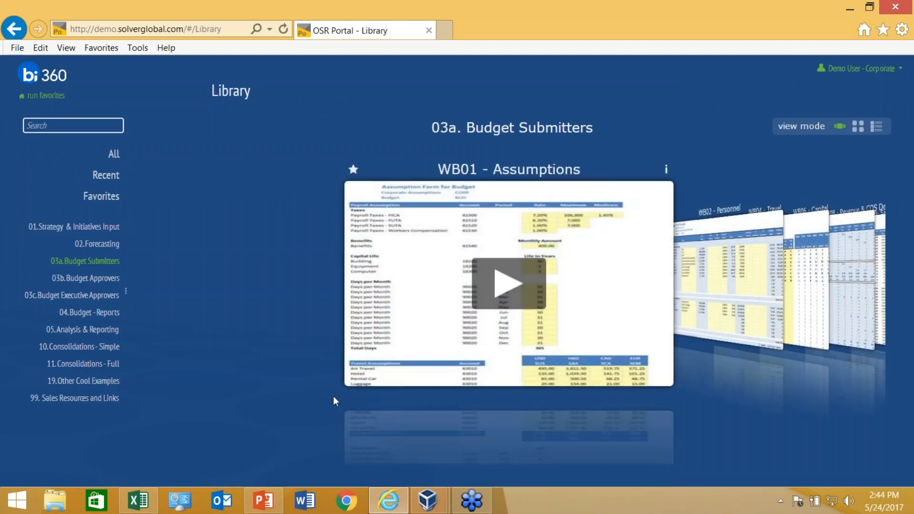
click(499, 293)
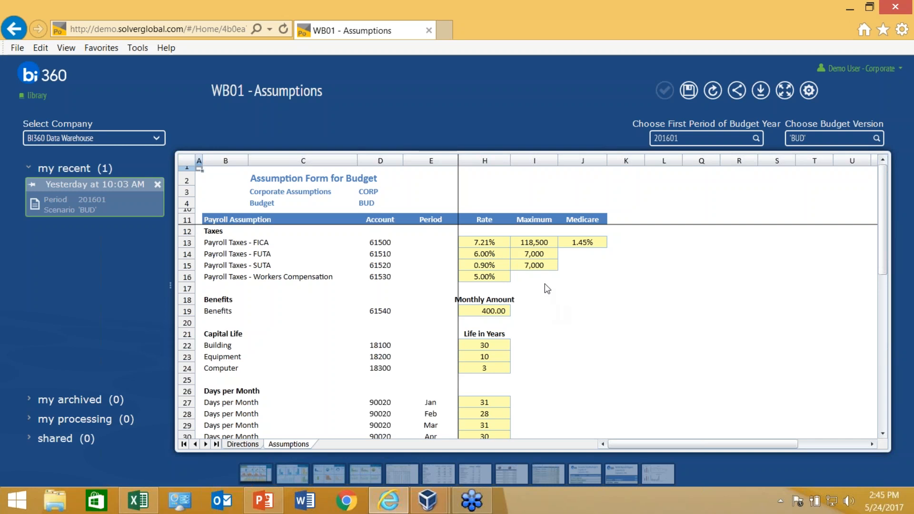
click(539, 246)
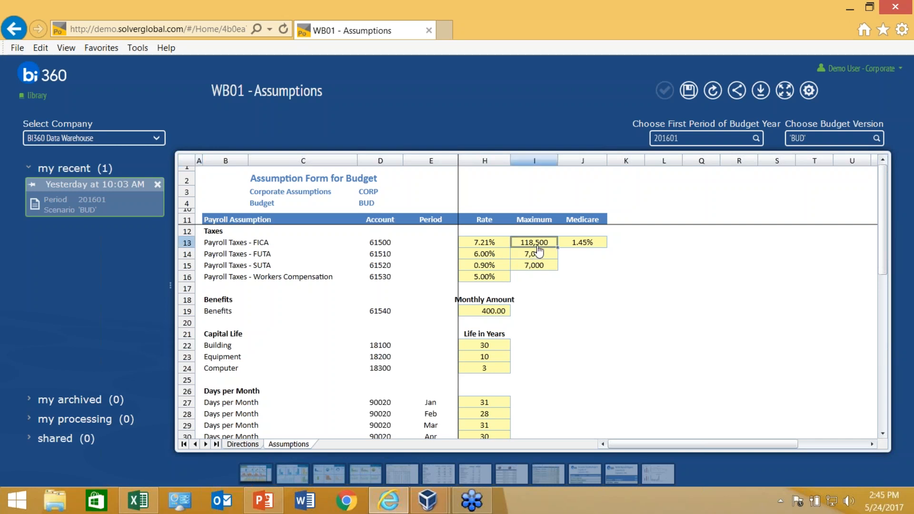
- Try a monthly amount of 425 for the Benefits assumption, account 61540
scroll(559, 271, down, 2)
click(492, 246)
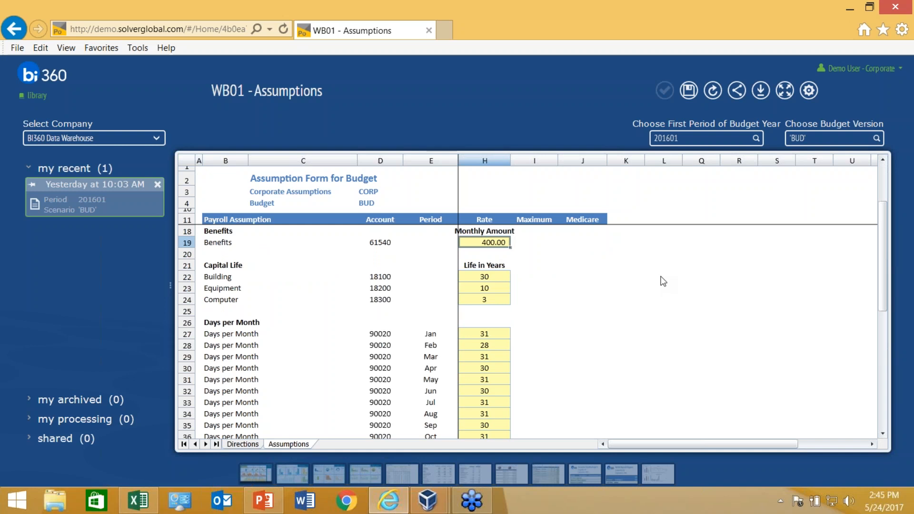
text(425)
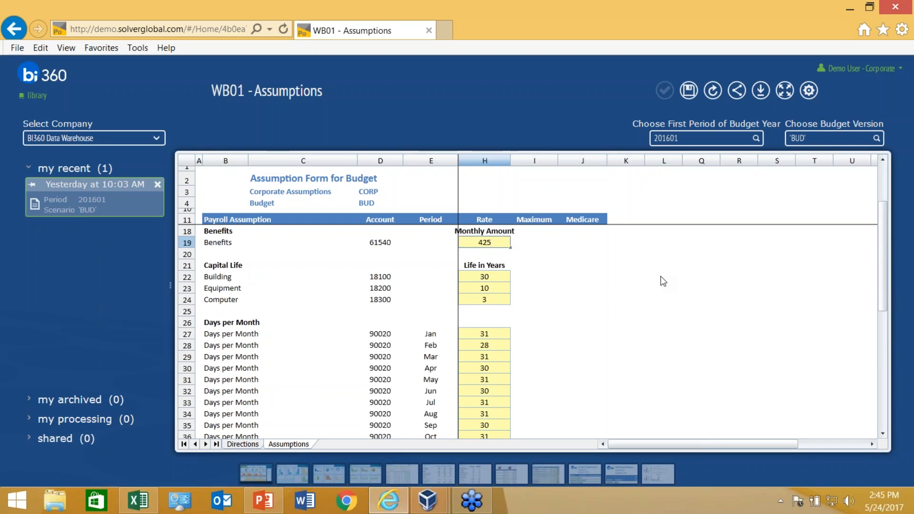
click(610, 314)
- Review the travel assumptions by currency and return to the library without saving the changed assumptions
scroll(619, 319, down, 6)
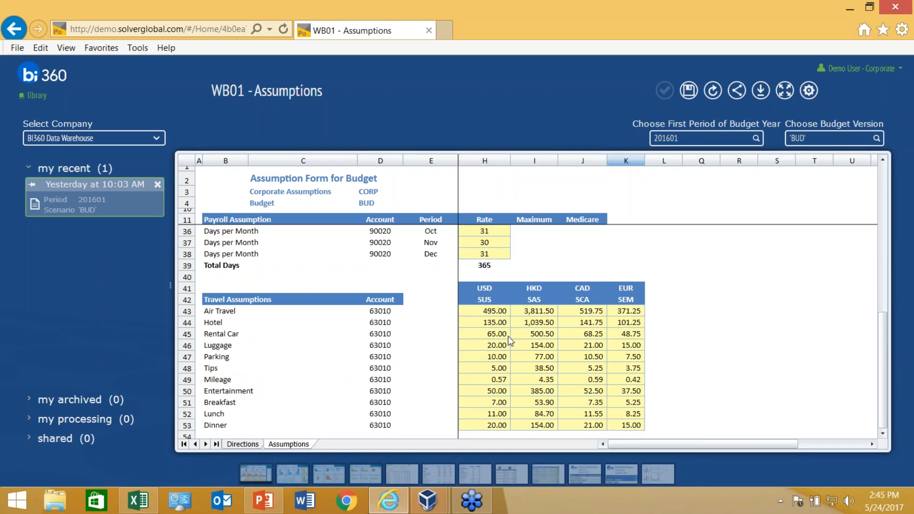
scroll(507, 336, down, 1)
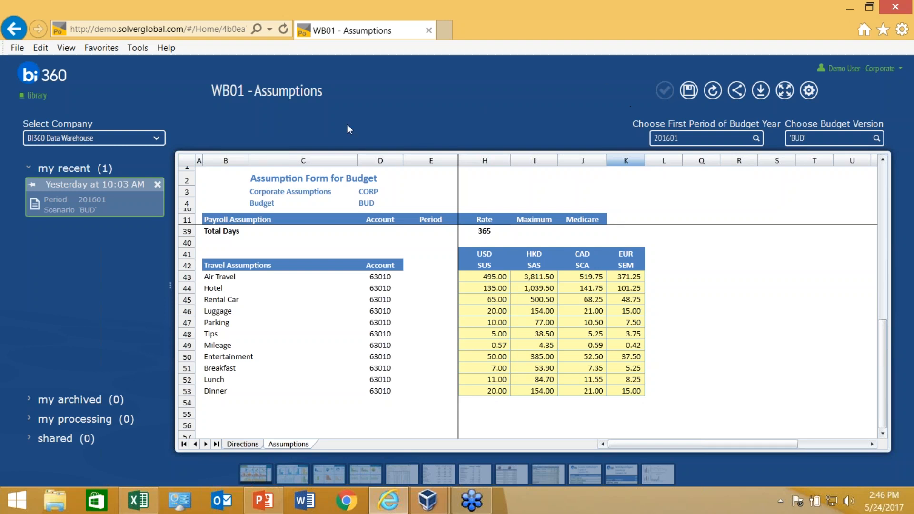
click(41, 97)
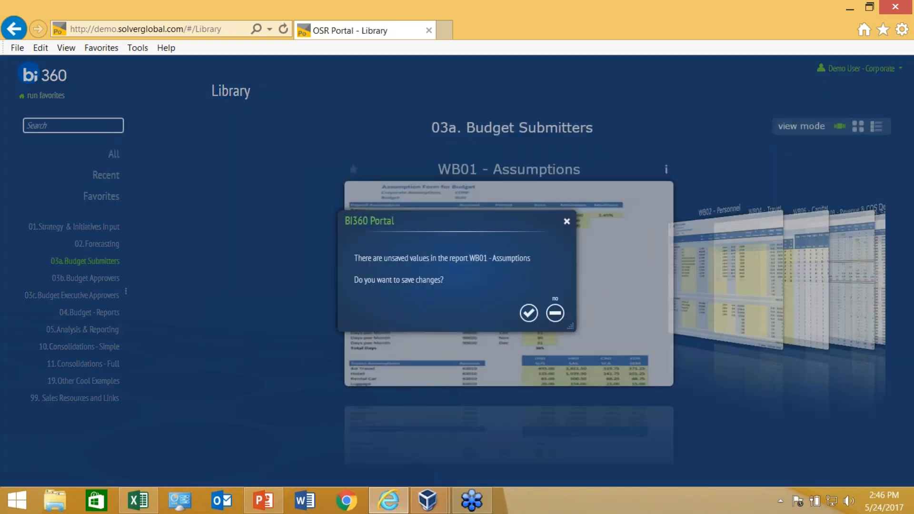
click(555, 314)
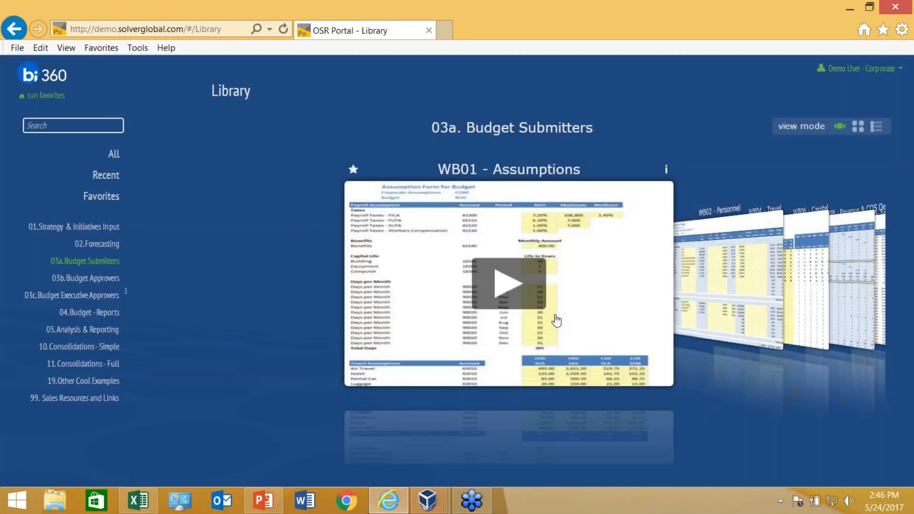
- Open WB02 - Personnel from the library and look at the CFO's current salary
click(737, 276)
click(499, 290)
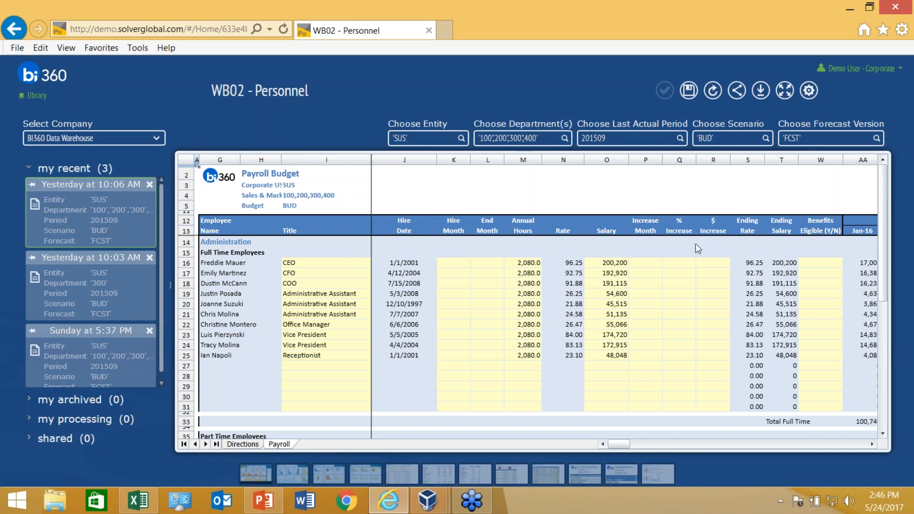
click(613, 274)
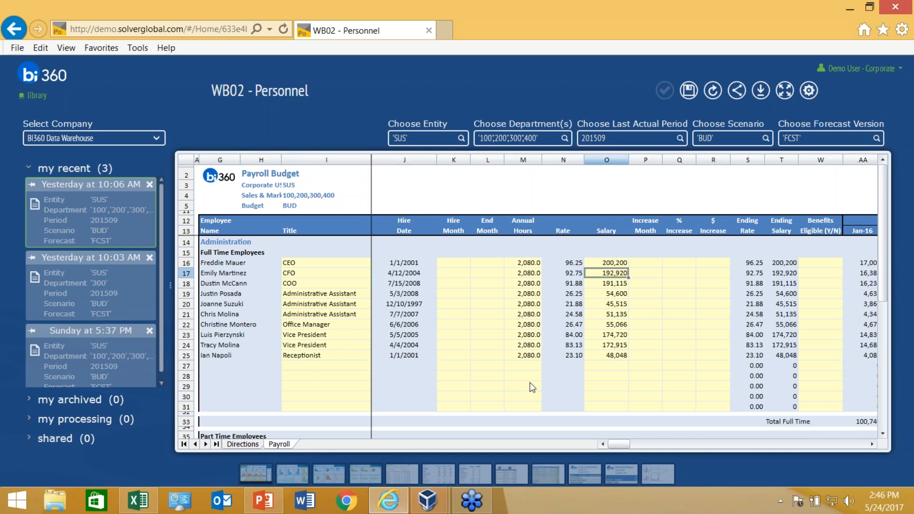
- Set the increase month to Mar for both the CFO and the COO in the payroll budget
click(647, 275)
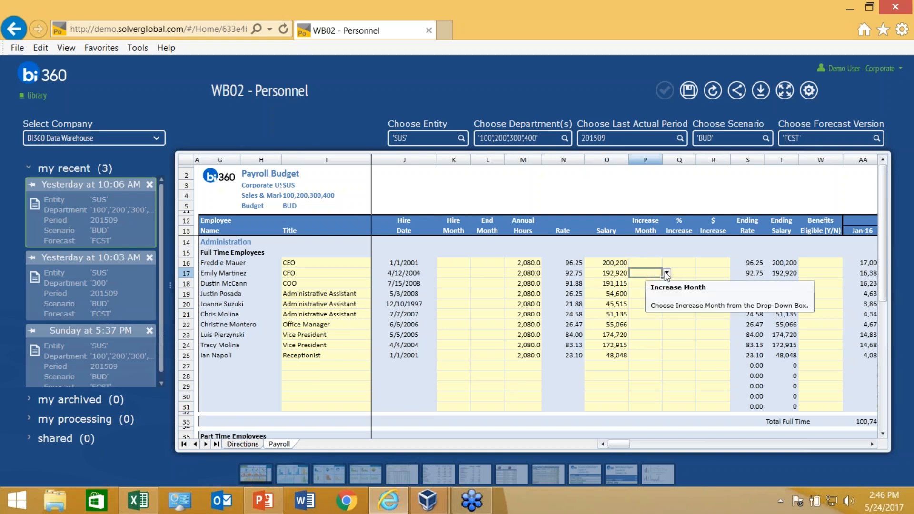
click(667, 273)
click(646, 305)
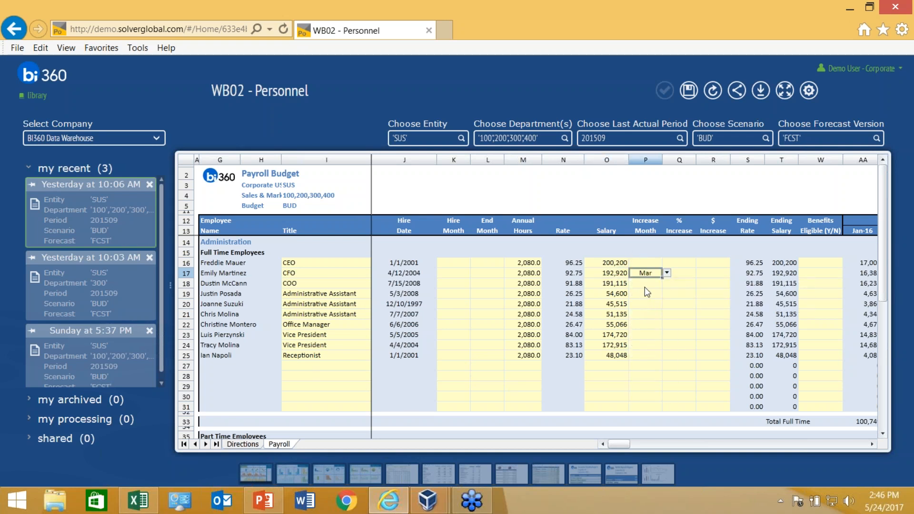
click(647, 284)
click(667, 283)
click(637, 315)
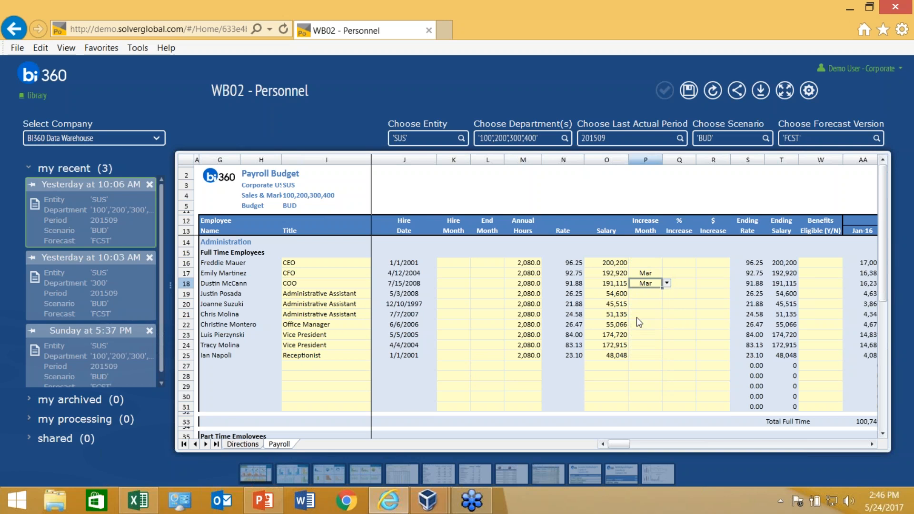
- Set the increase month to Jun for the administrative assistant in row 19 and to Jul for the Office Manager
click(645, 291)
click(667, 294)
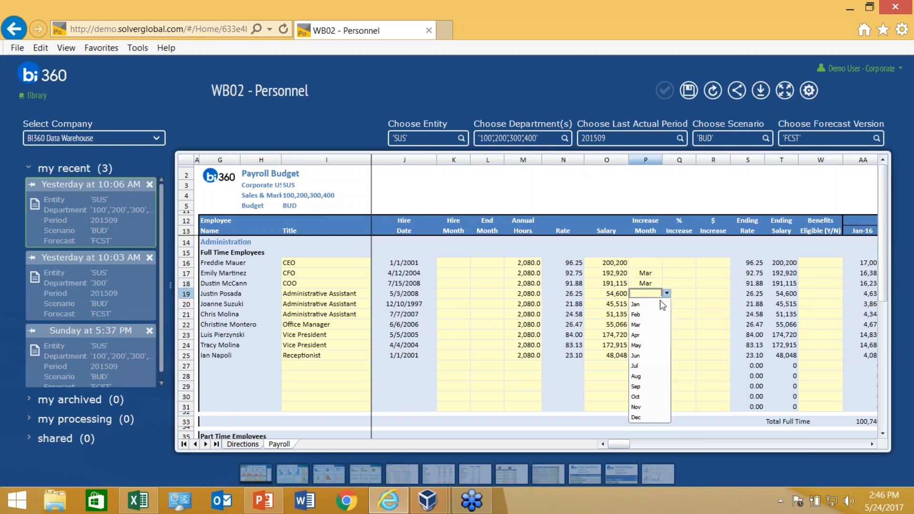
click(648, 353)
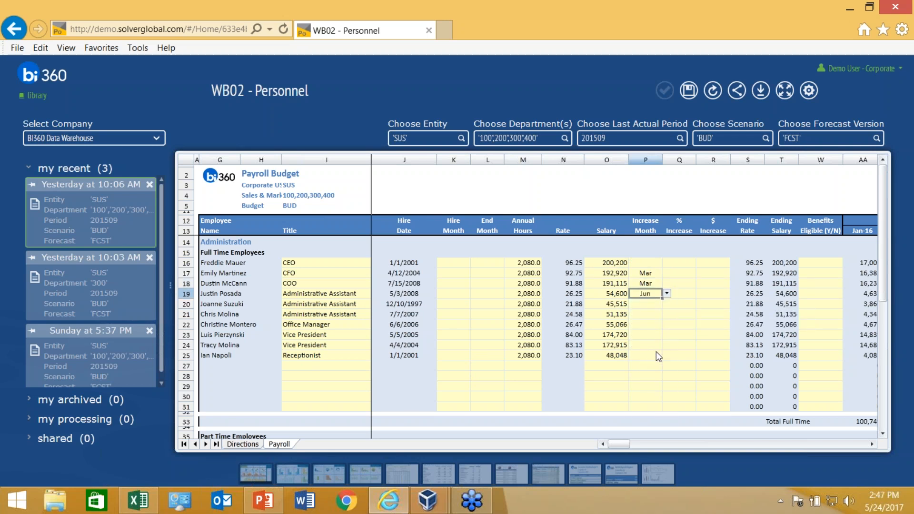
click(404, 161)
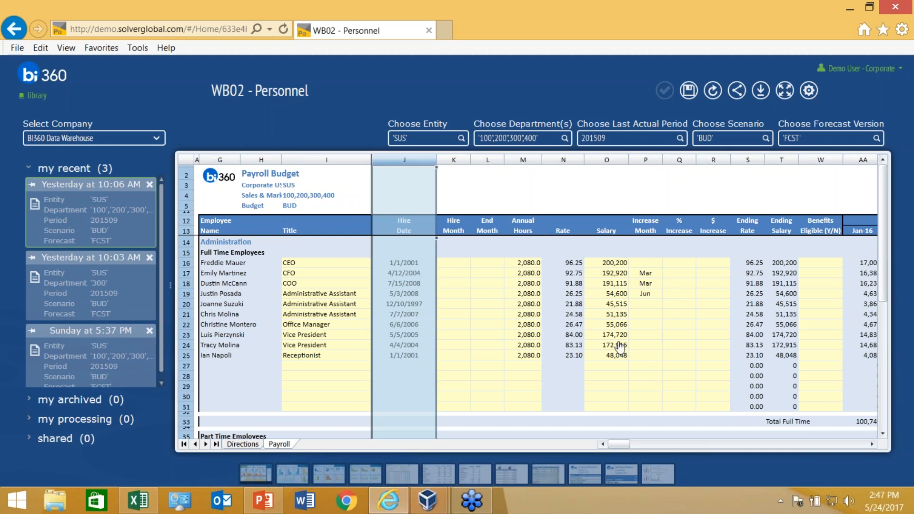
click(643, 326)
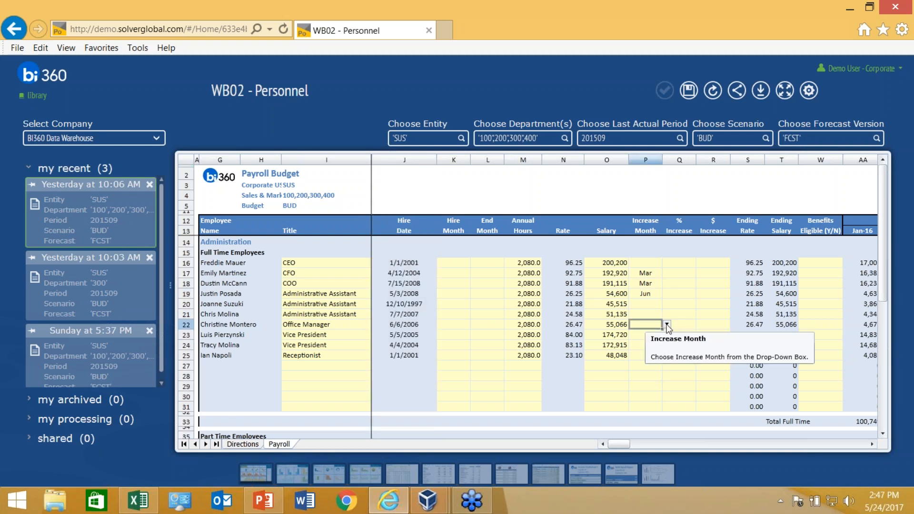
click(666, 324)
click(653, 398)
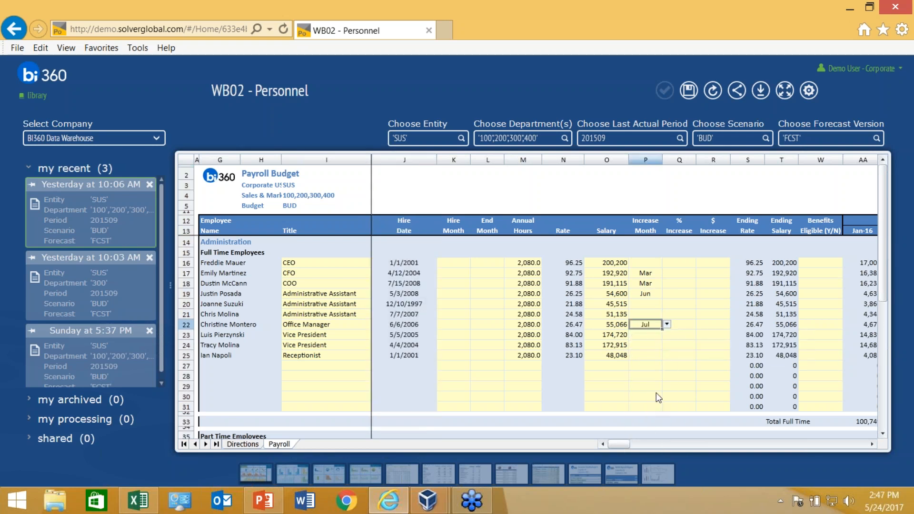
- Enter a 3% salary increase for the full-time employees in rows 17 to 21, from the CFO through the administrative assistants
click(677, 274)
text(3)
key(Return)
text(3)
key(Return)
text(3)
key(Return)
text(3)
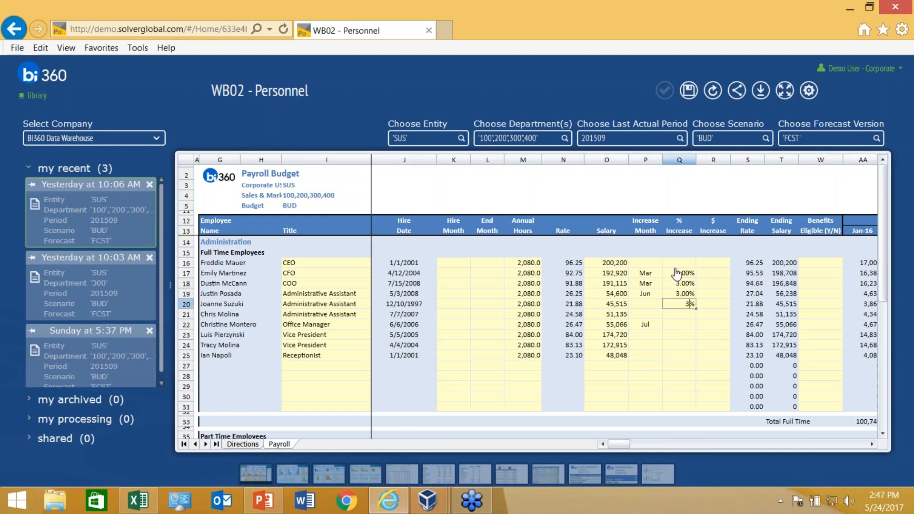
key(Return)
text(3)
key(Return)
- Enter a 4% salary increase for the Office Manager and both Vice Presidents in rows 22 to 24
text(4)
key(Return)
text(4)
key(Return)
text(4)
key(Return)
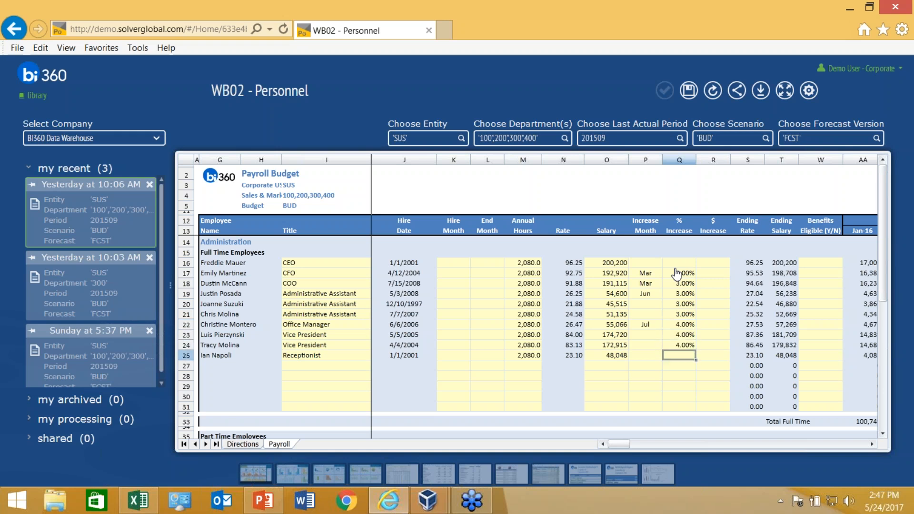
- Give the Receptionist a flat increase of 2,000 dollars and check the ending rate and salary
key(Right)
text(2000)
key(Right)
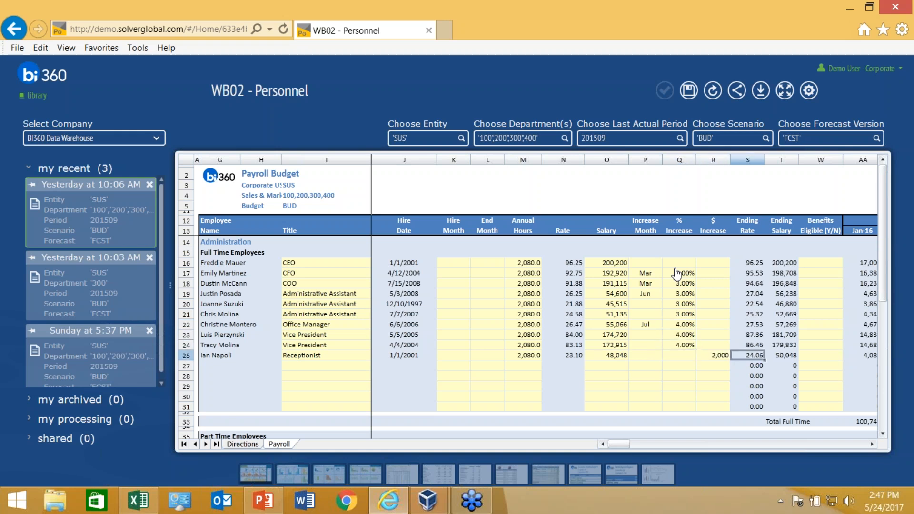
key(Right)
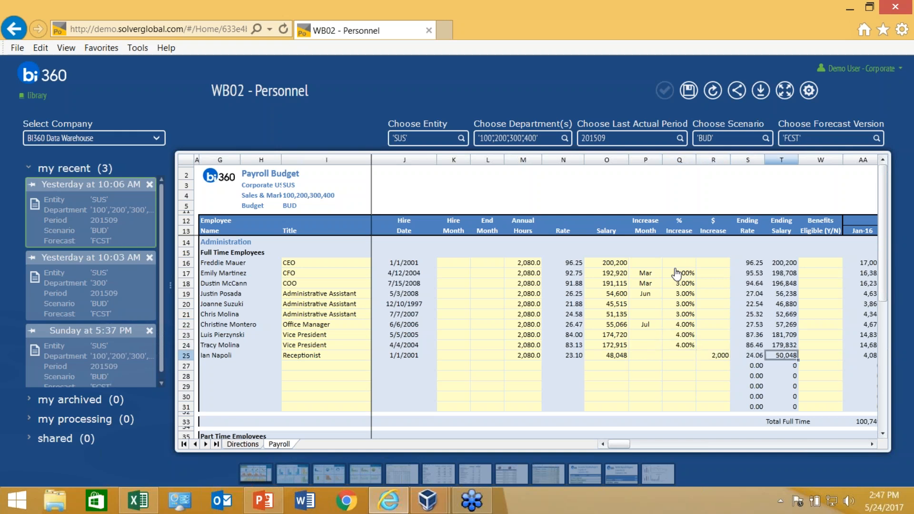
- Mark the CFO as benefits eligible with Y and copy that value to rows 18 to 24, allowing clipboard access
click(814, 275)
click(847, 272)
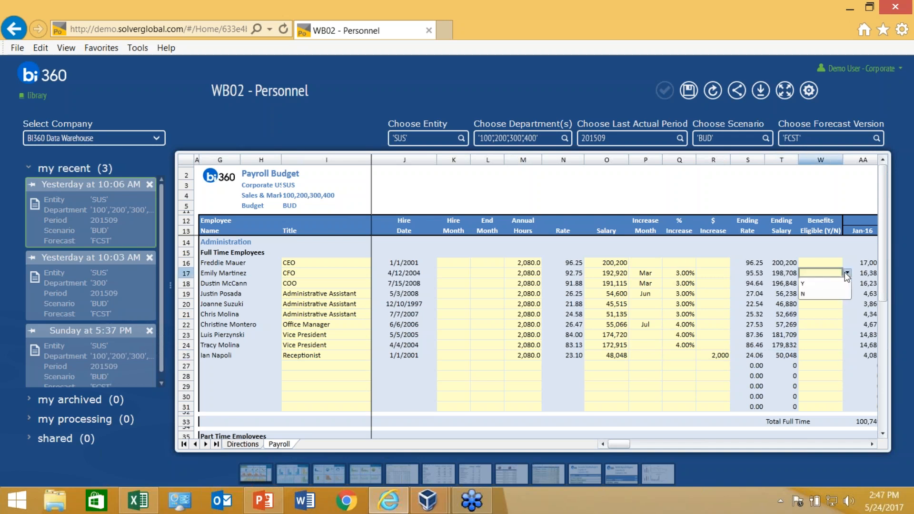
click(828, 283)
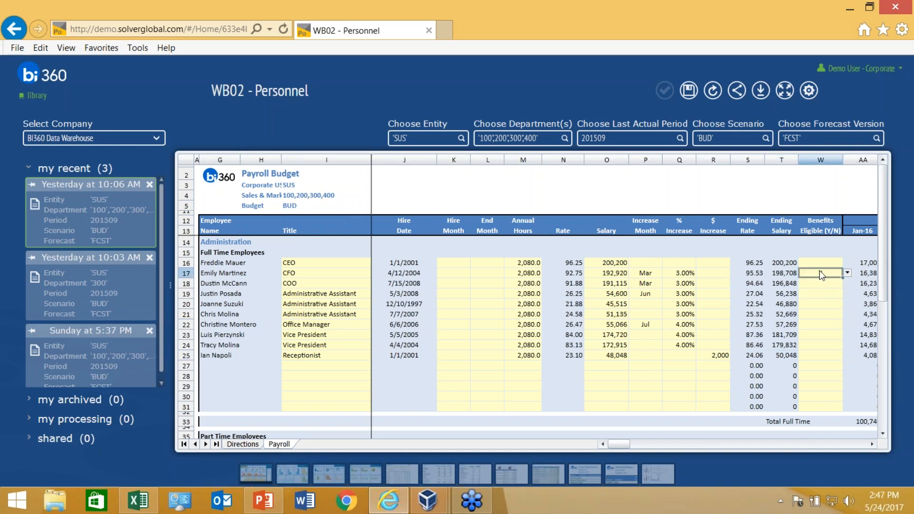
key(ctrl+v)
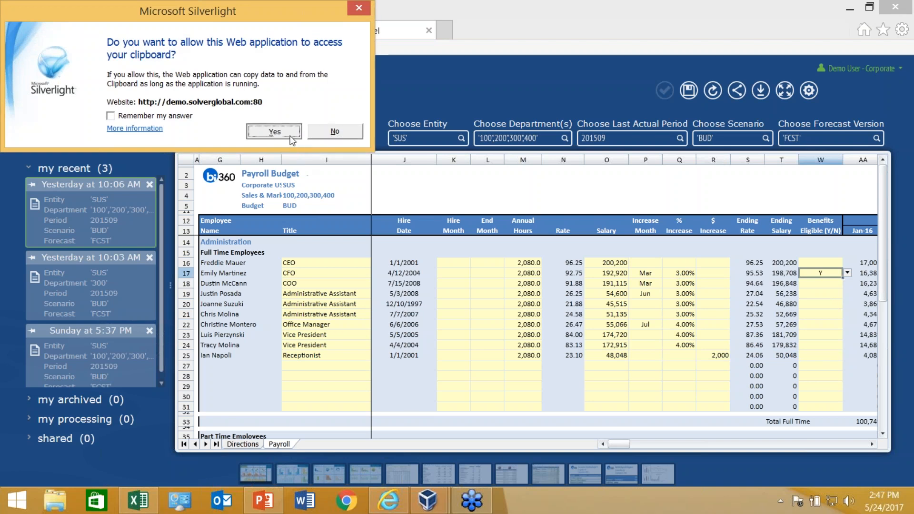
click(272, 129)
drag(809, 286, 820, 344)
text(Y Y Y Y Y Y Y)
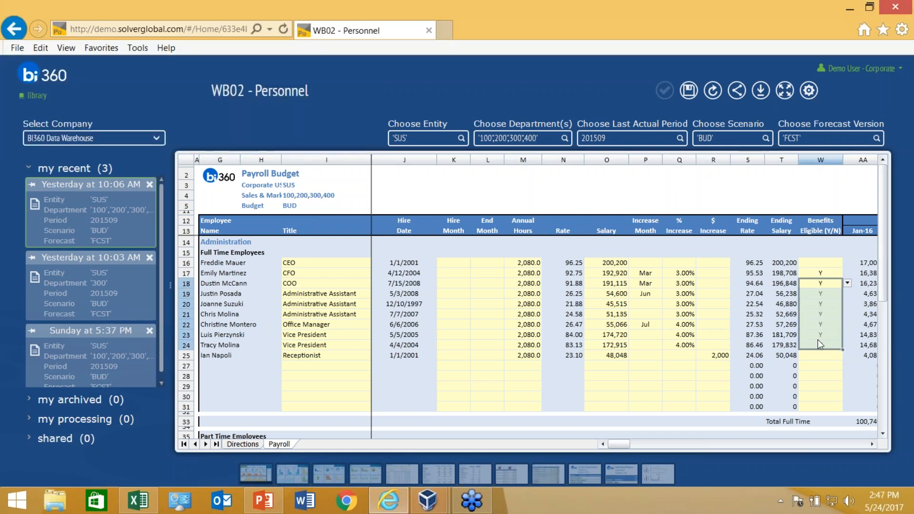
- Set the Receptionist's benefits eligibility to N and save the payroll budget
click(828, 356)
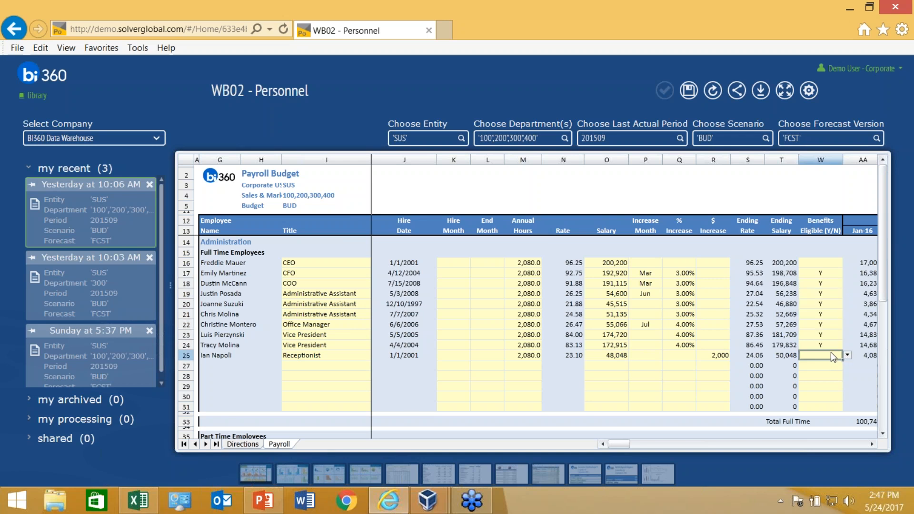
click(846, 356)
click(819, 377)
click(687, 95)
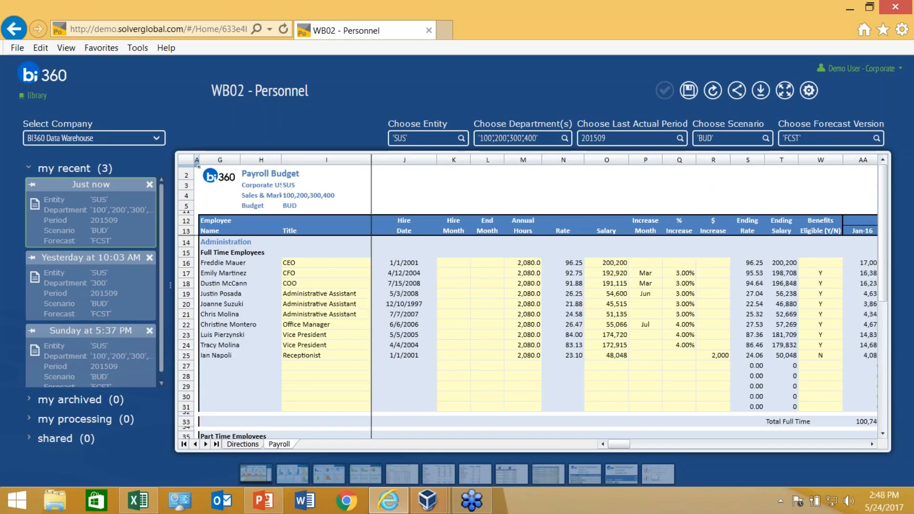
- Examine the monthly salary, total compensation, FICA, workers' compensation, benefits and FTE calculations across the payroll budget
click(857, 446)
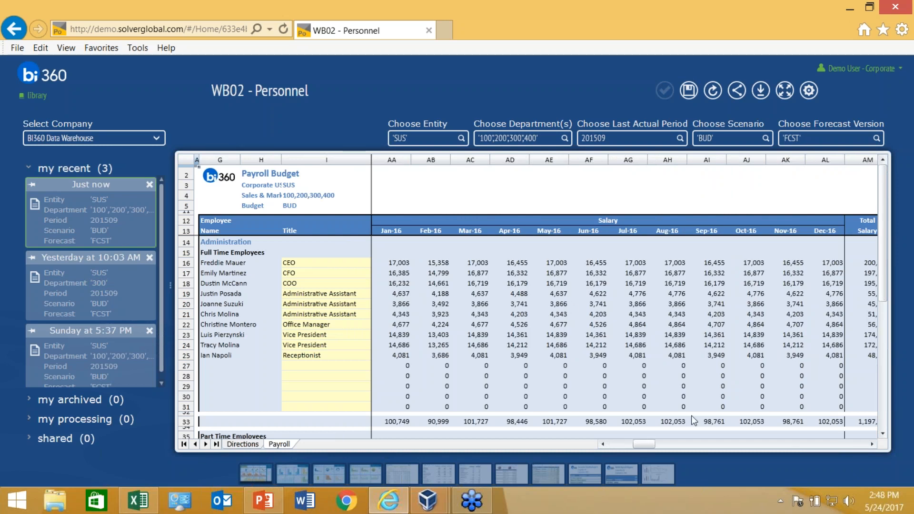
click(761, 444)
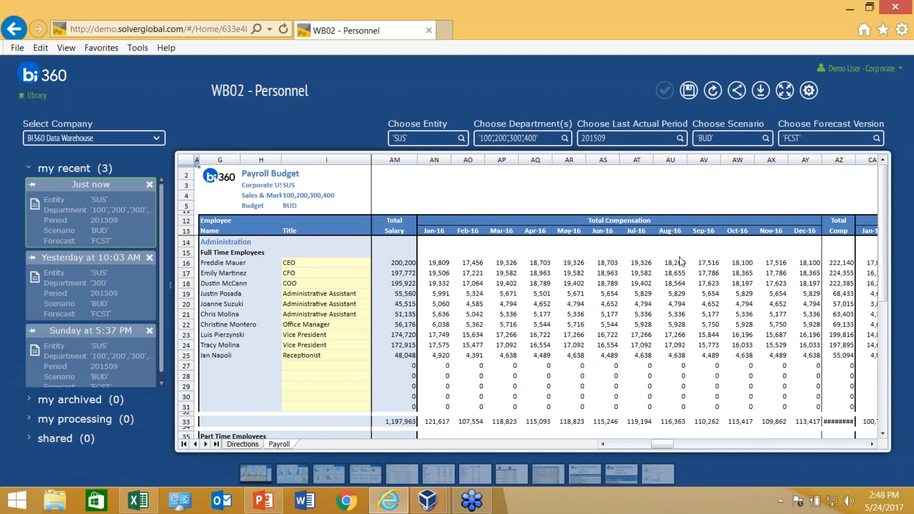
click(827, 442)
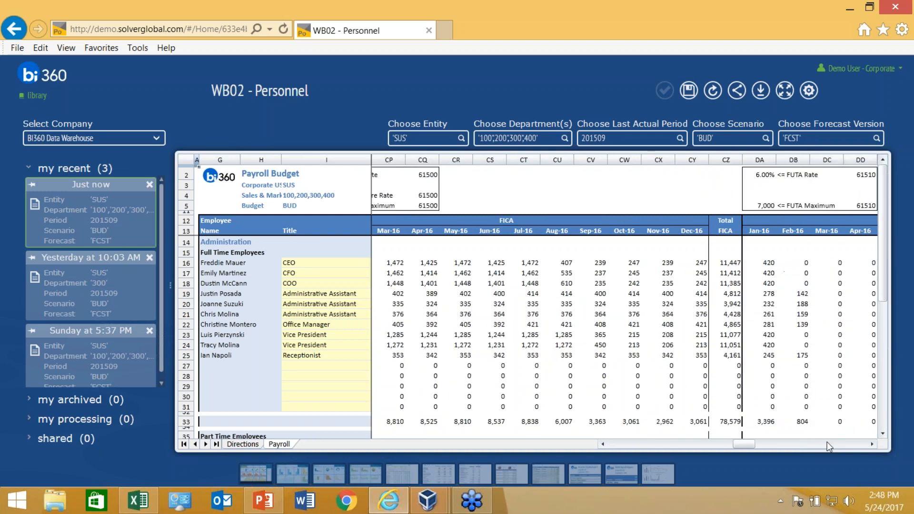
click(604, 444)
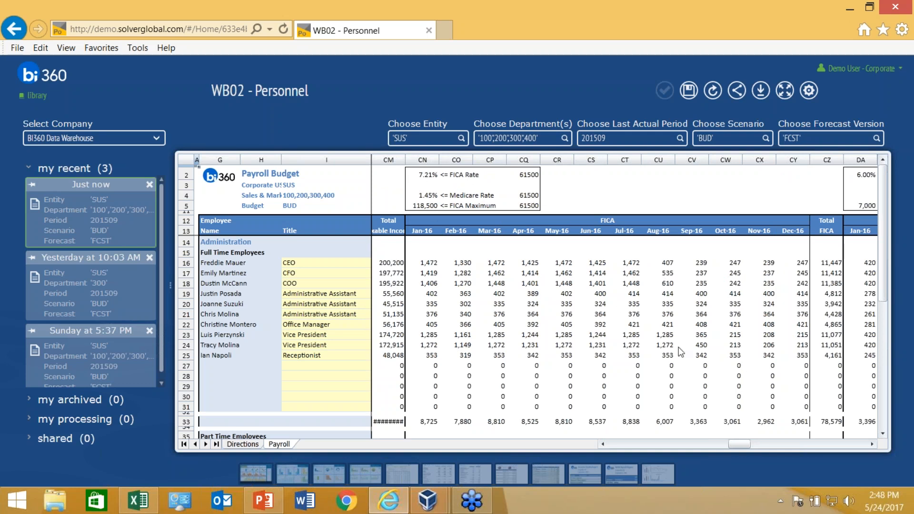
click(845, 444)
click(845, 444)
click(845, 444)
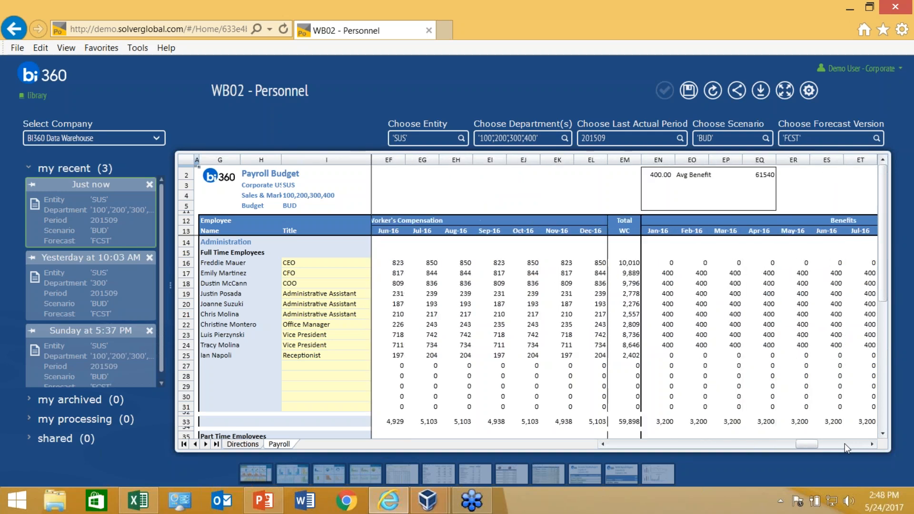
click(844, 444)
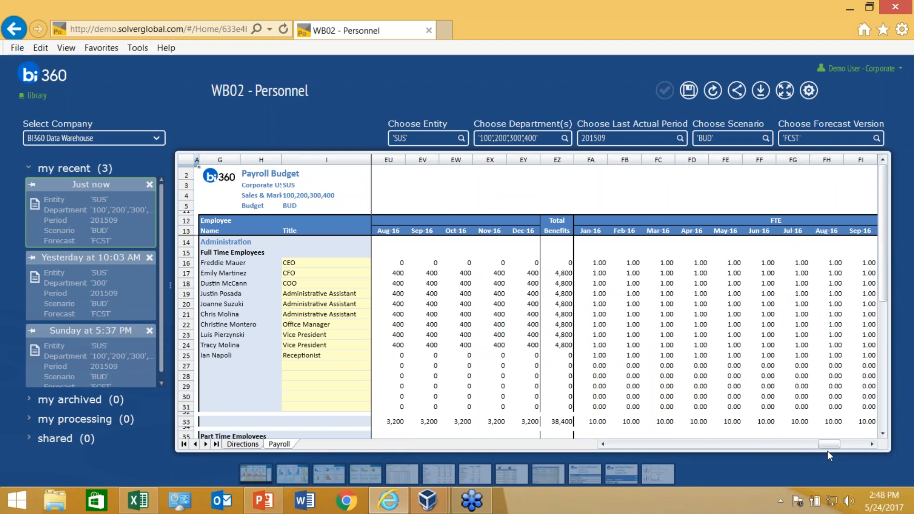
- Leave the payroll budget for the library and open the WB04 - Travel budget form
drag(828, 447, 495, 461)
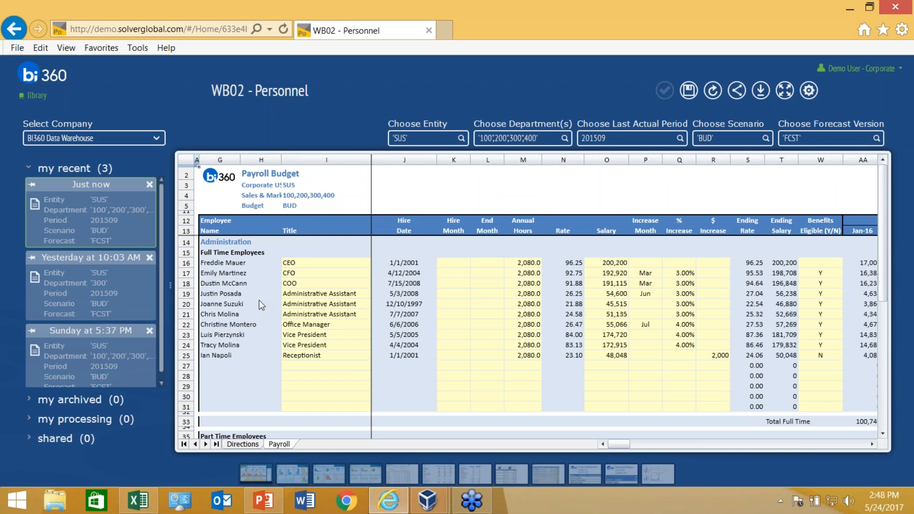
scroll(309, 354, down, 1)
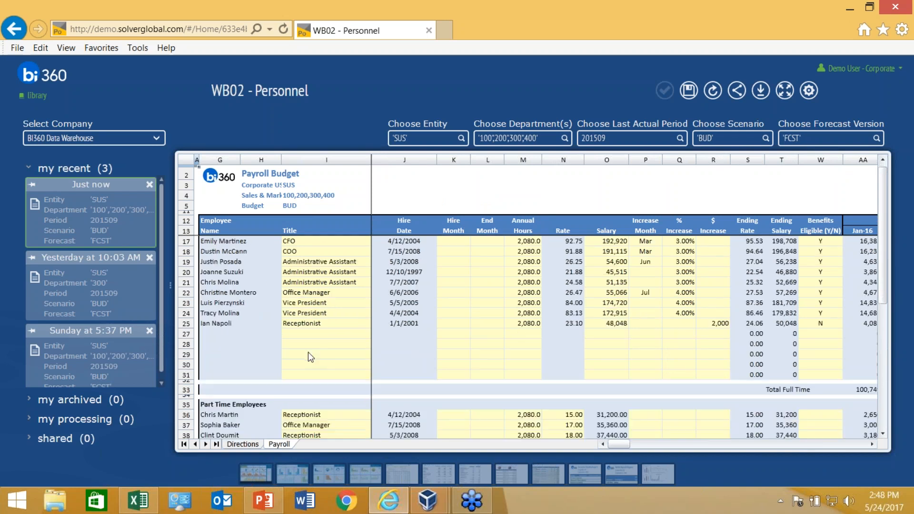
click(33, 97)
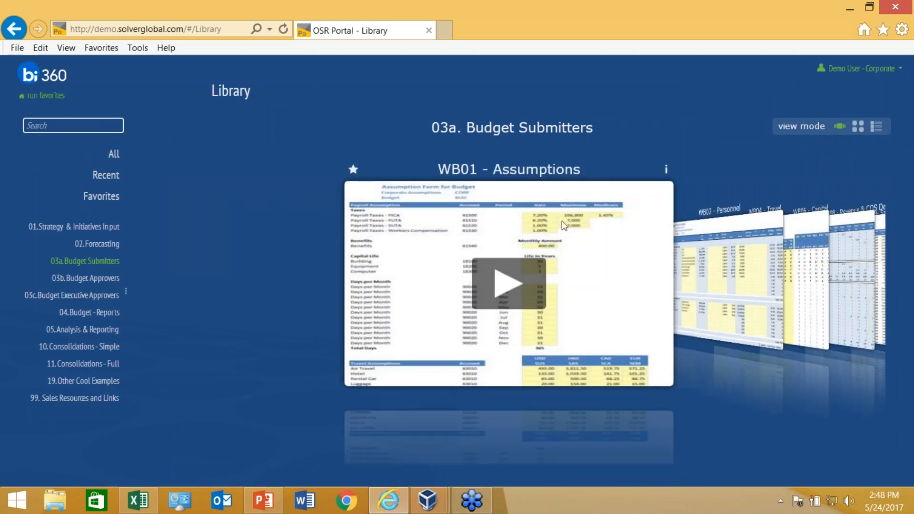
click(732, 268)
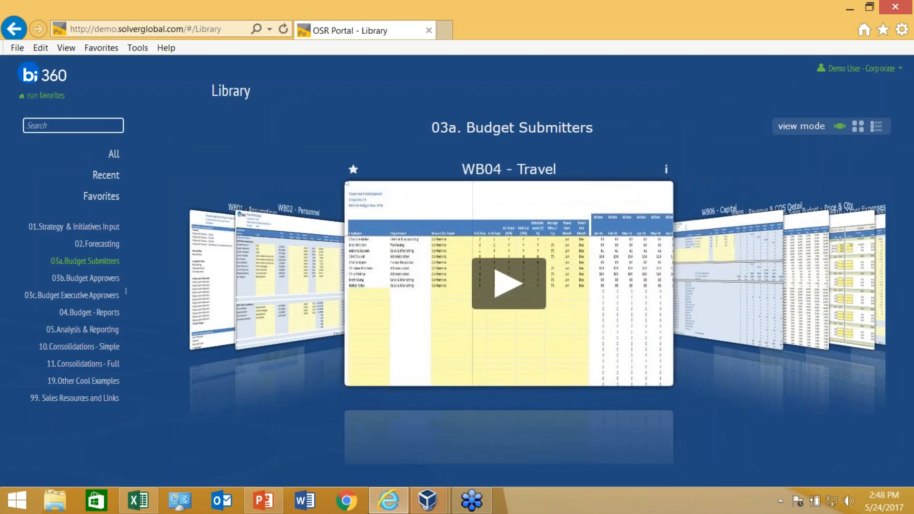
click(509, 283)
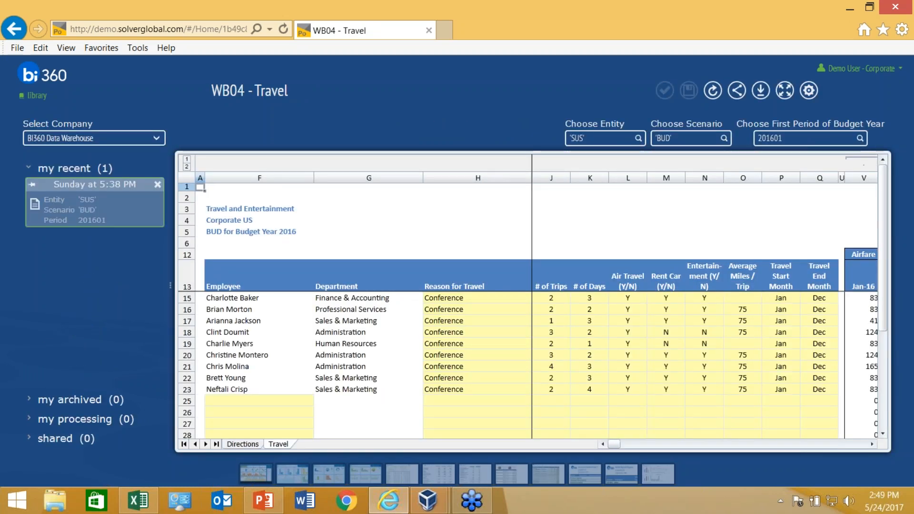
- Set the reason for travel to New Office for the employees in rows 18 and 19
click(449, 333)
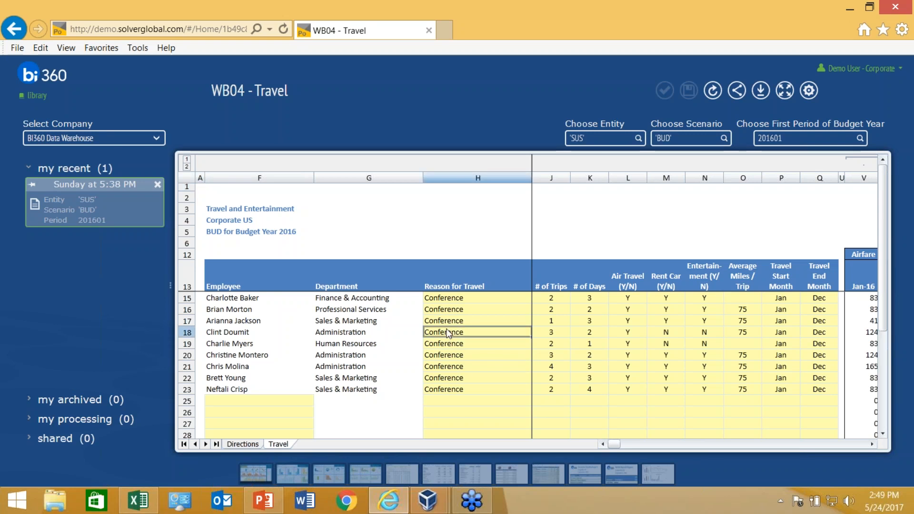
text(New Office)
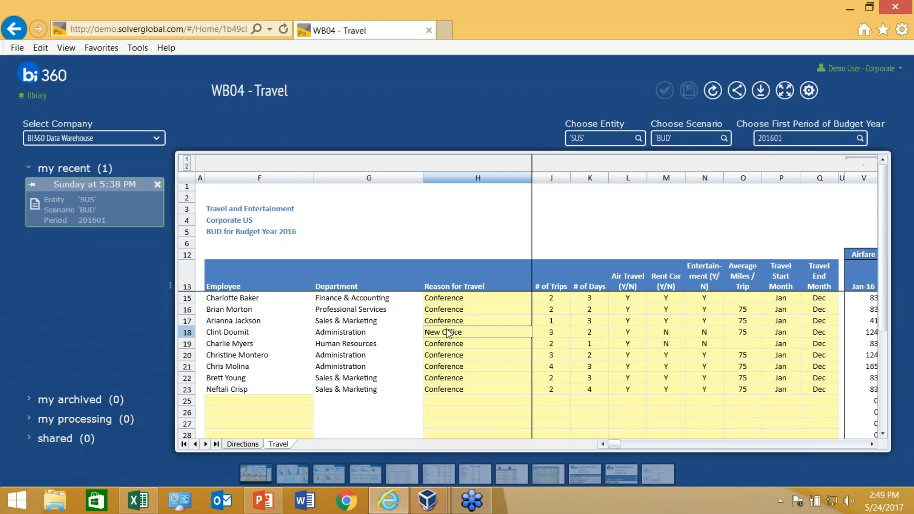
key(Return)
text(New )
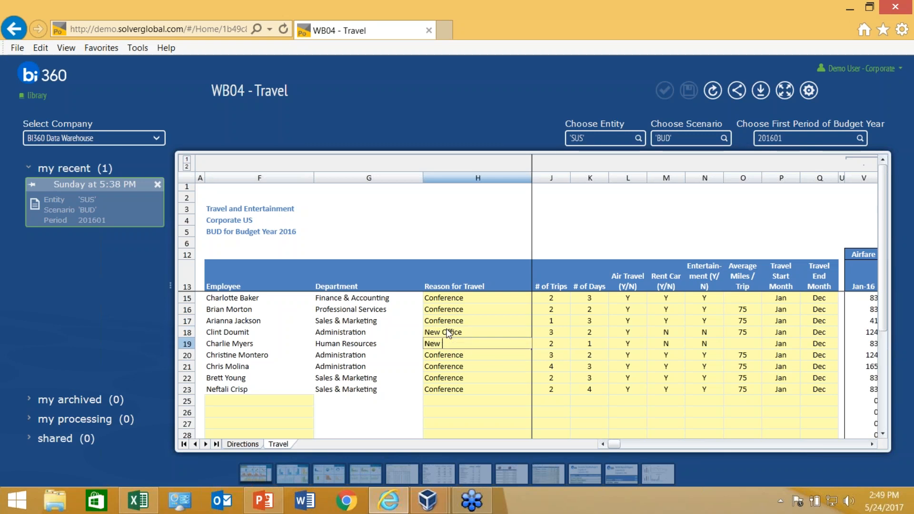
text(Office)
key(Return)
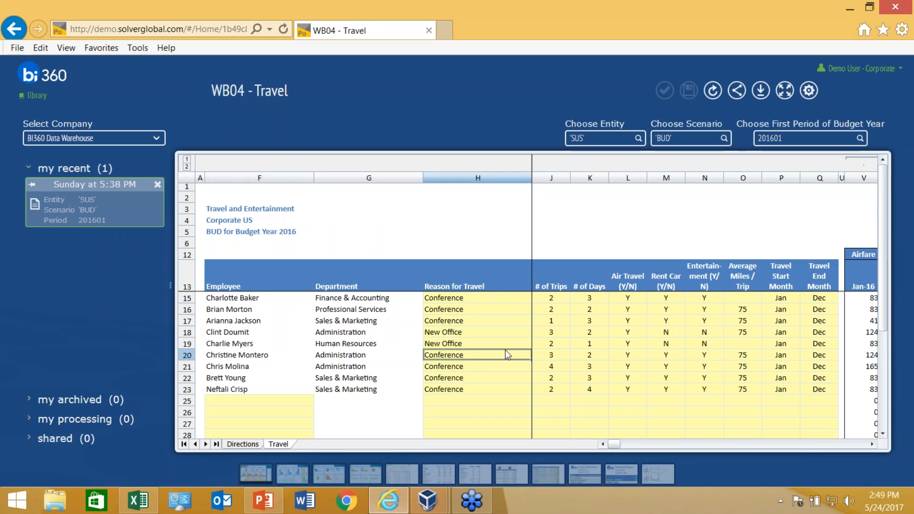
- Enter 5 trips and 4 days for both New Office travelers in rows 18 and 19
click(555, 334)
text(5)
key(Return)
text(5)
key(Tab)
text(4)
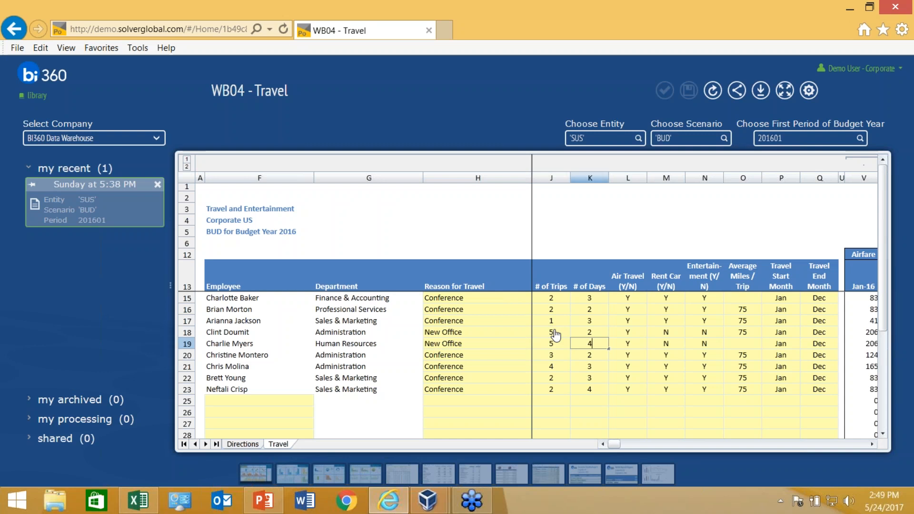
key(Up)
text(4)
key(Tab)
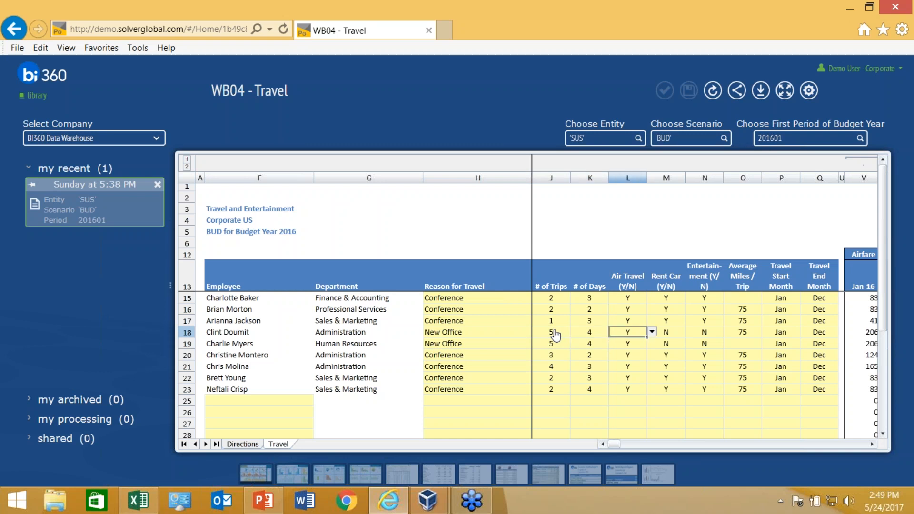
- Set Rent Car to Y for the Human Resources employee in row 19
key(Tab)
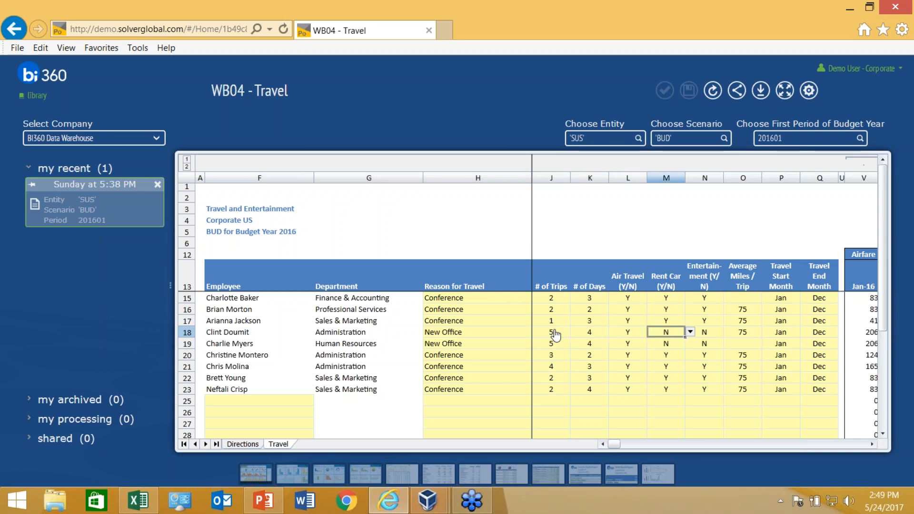
key(Down)
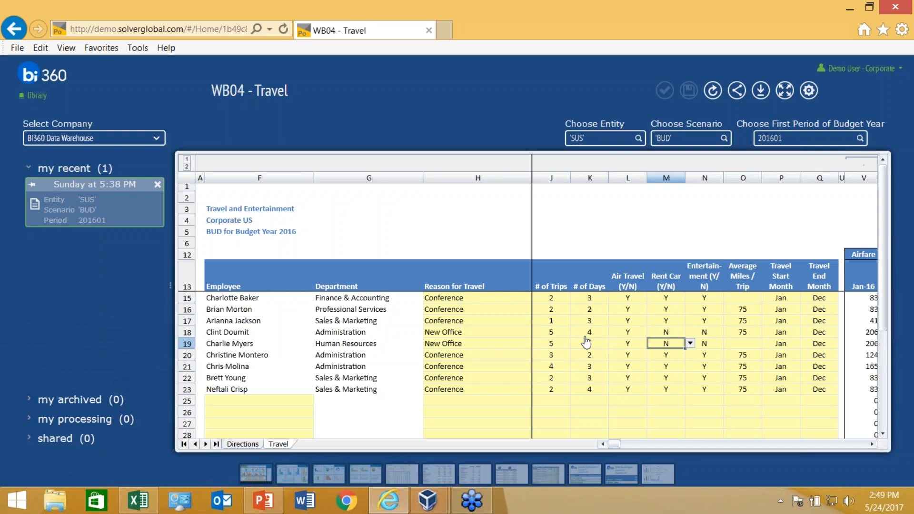
click(690, 343)
click(680, 356)
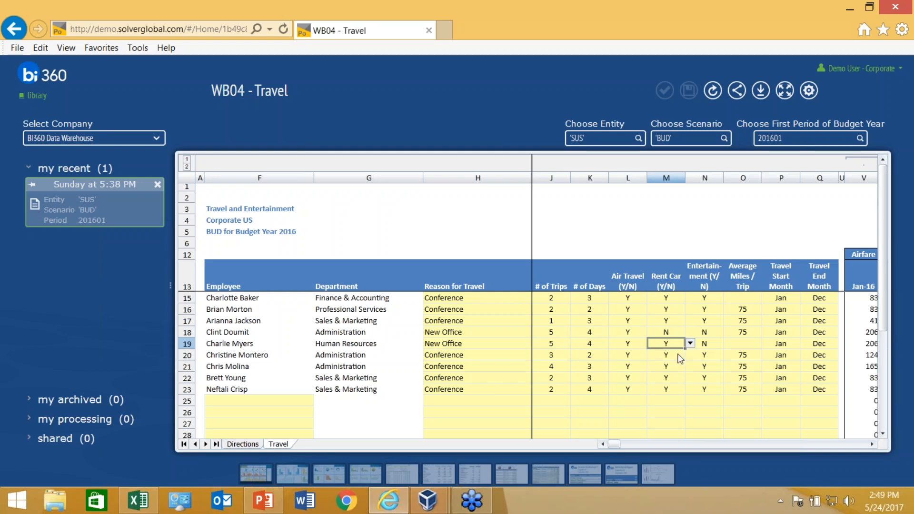
- Set the average miles per trip to 80 in row 19 and 0 in row 18
key(Right)
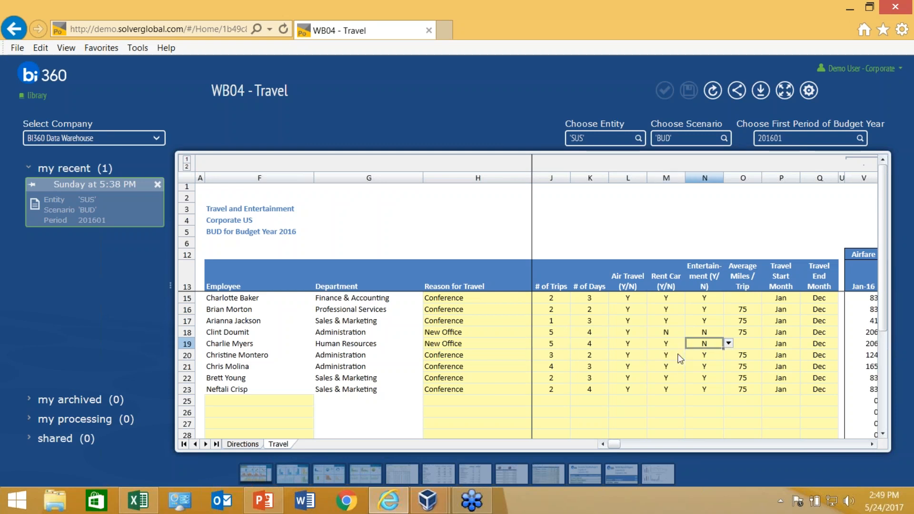
key(Right)
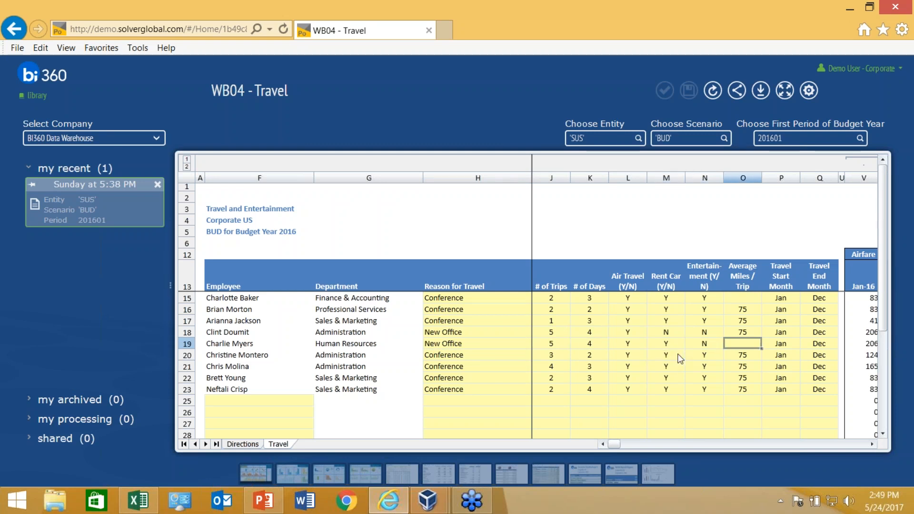
text(80)
key(Up)
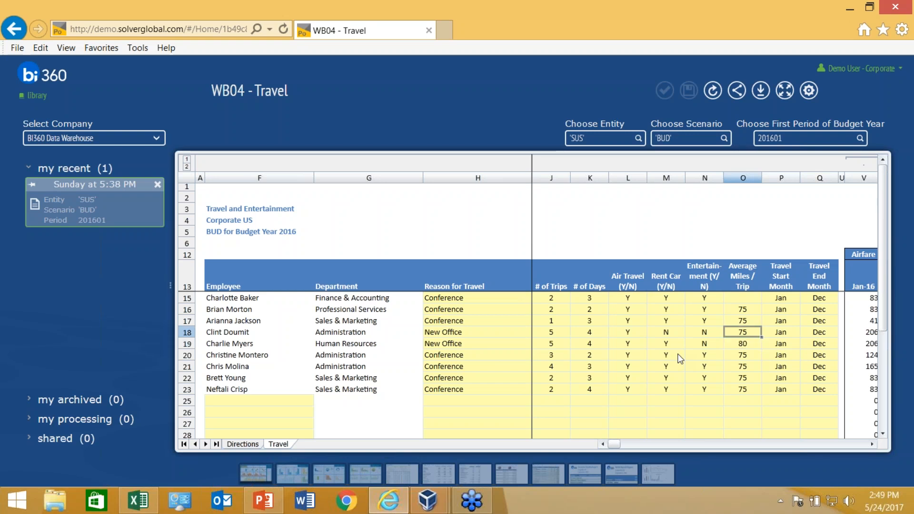
text(0)
key(Right)
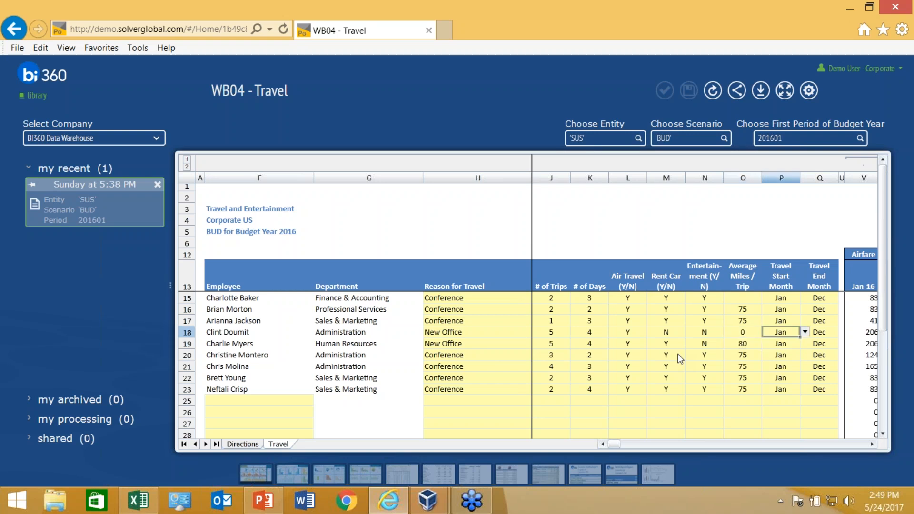
- Set the travel end month to May for both New Office travelers in rows 18 and 19
click(828, 338)
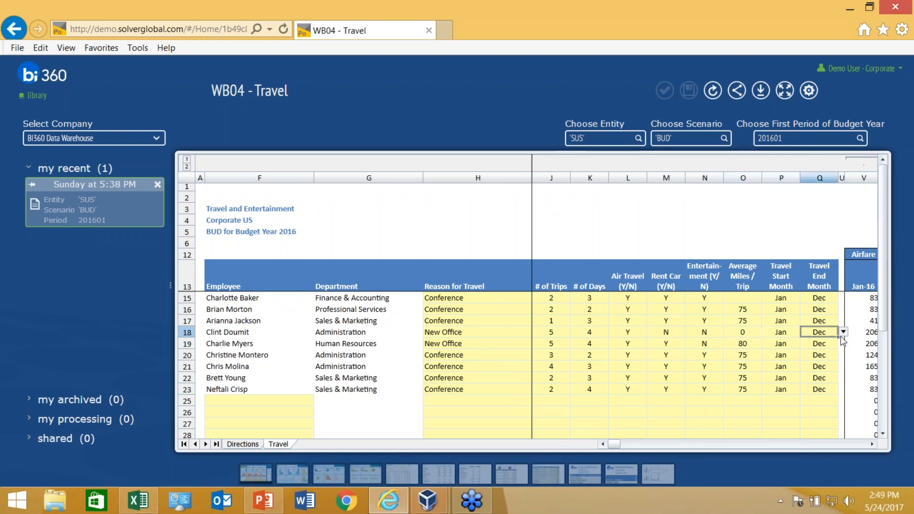
click(844, 332)
click(819, 386)
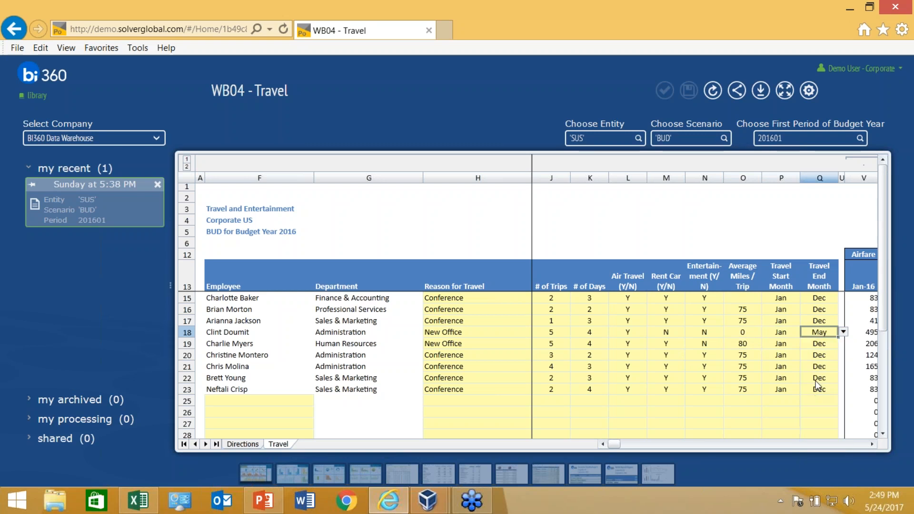
click(827, 343)
click(843, 343)
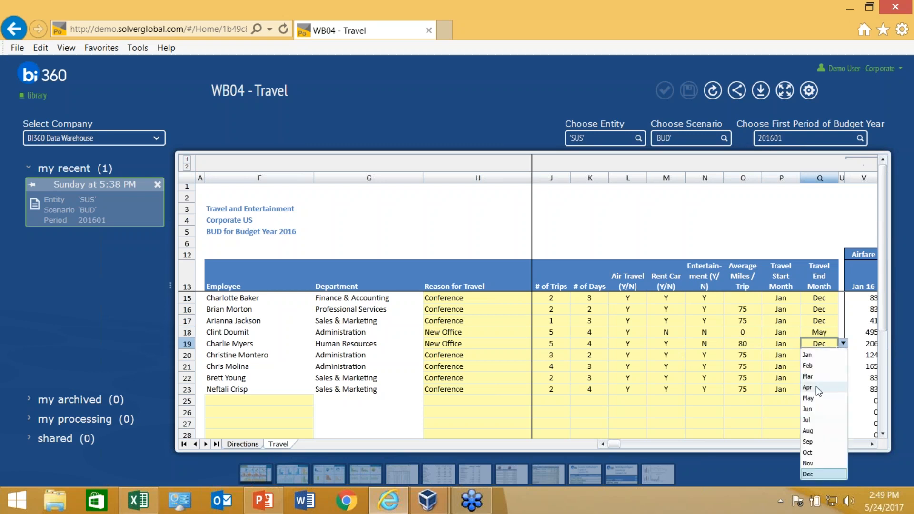
click(817, 400)
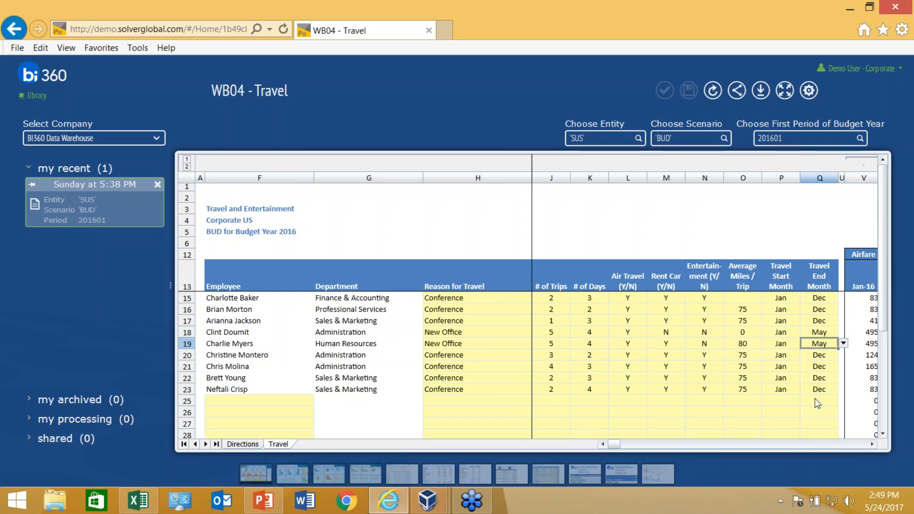
- Examine the monthly airfare, hotel, mileage and entertainment calculations across the travel budget
click(803, 379)
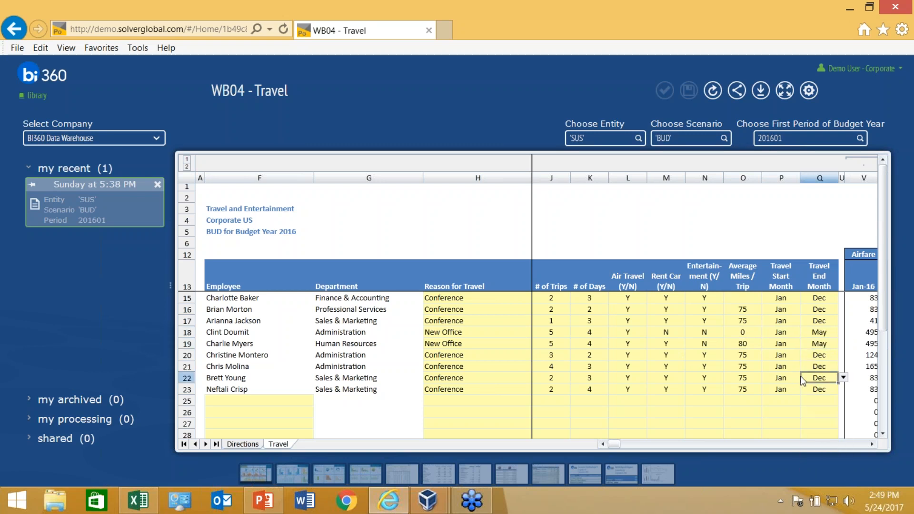
click(872, 445)
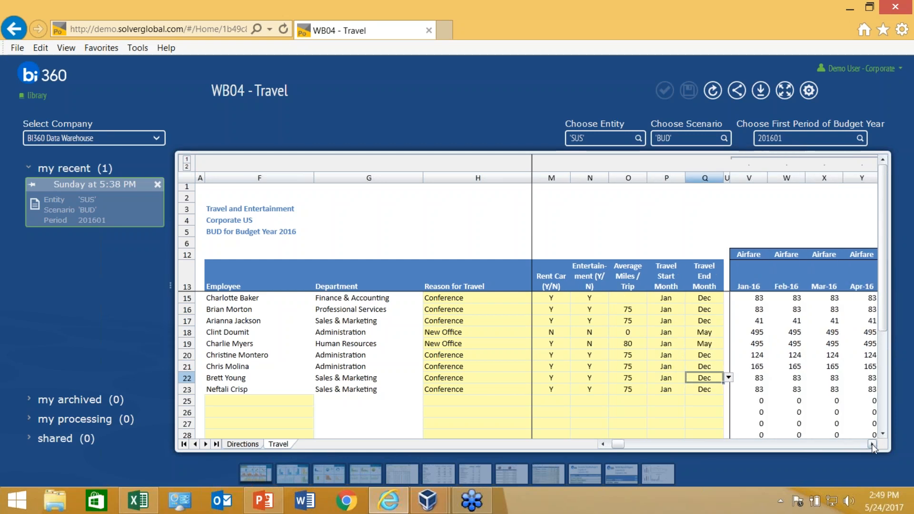
click(872, 445)
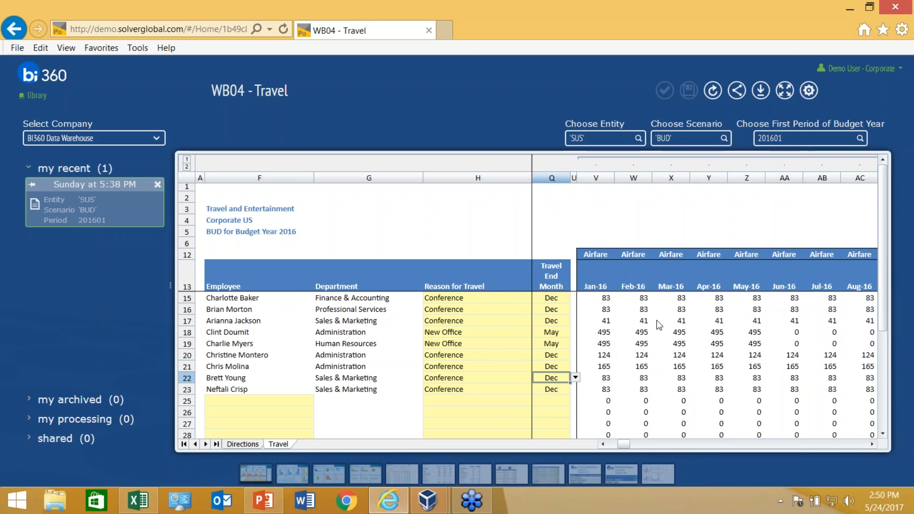
click(854, 445)
click(854, 446)
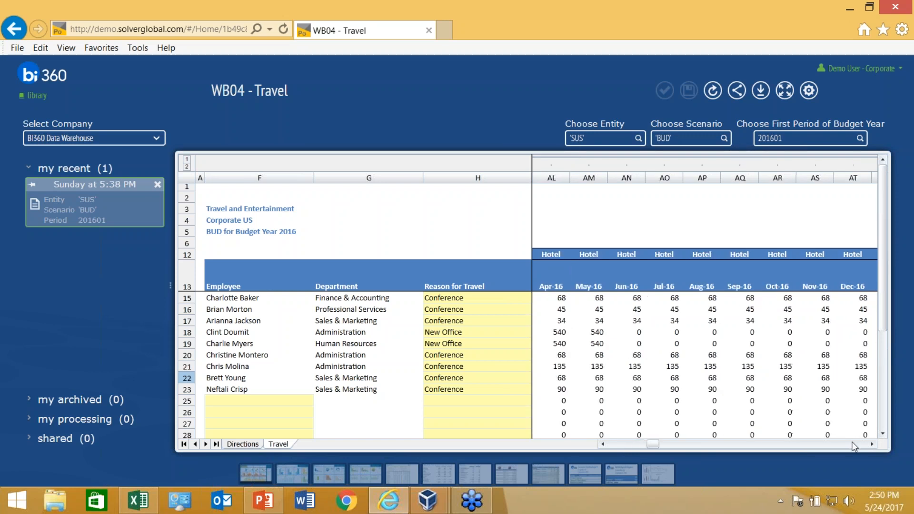
click(855, 446)
click(854, 446)
click(855, 447)
click(855, 446)
click(855, 446)
click(855, 446)
click(855, 446)
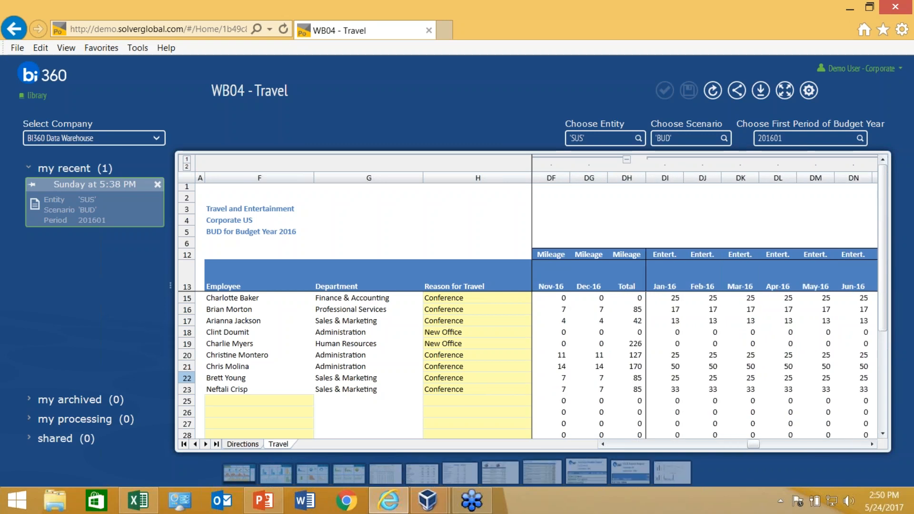
drag(755, 445, 615, 447)
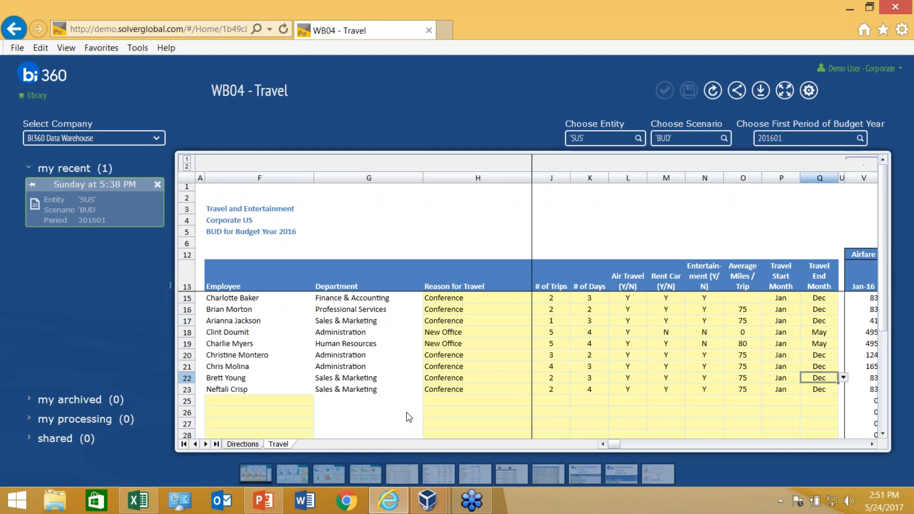
click(844, 443)
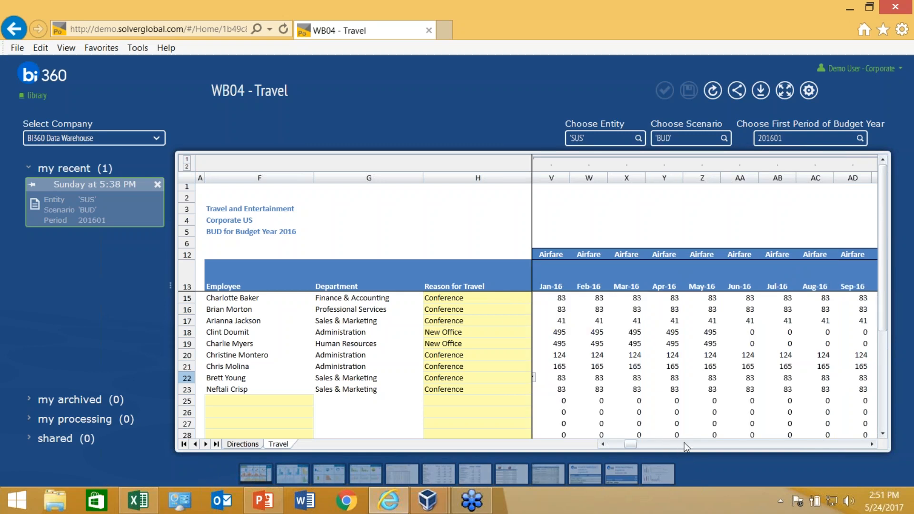
click(614, 443)
click(602, 443)
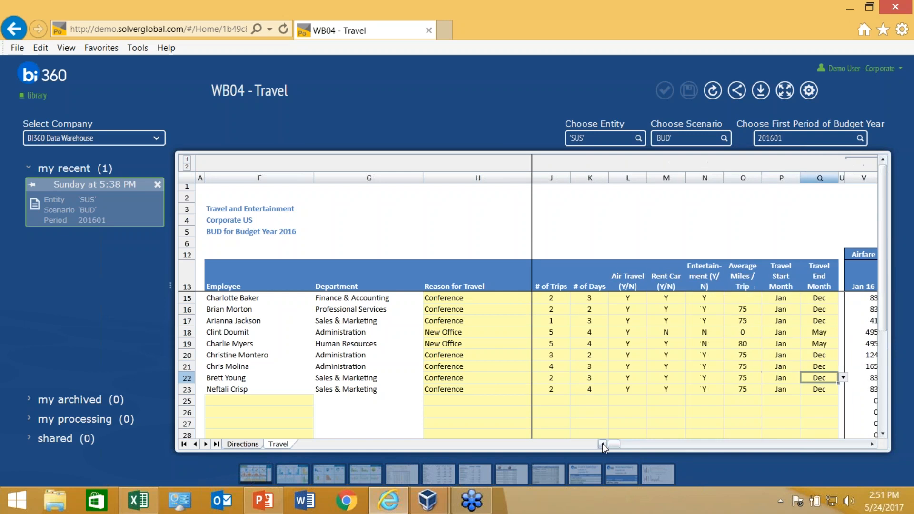
- Change the number of days to 3 for both New Office travelers in rows 18 and 19
click(596, 334)
text(3)
key(Return)
key(Return)
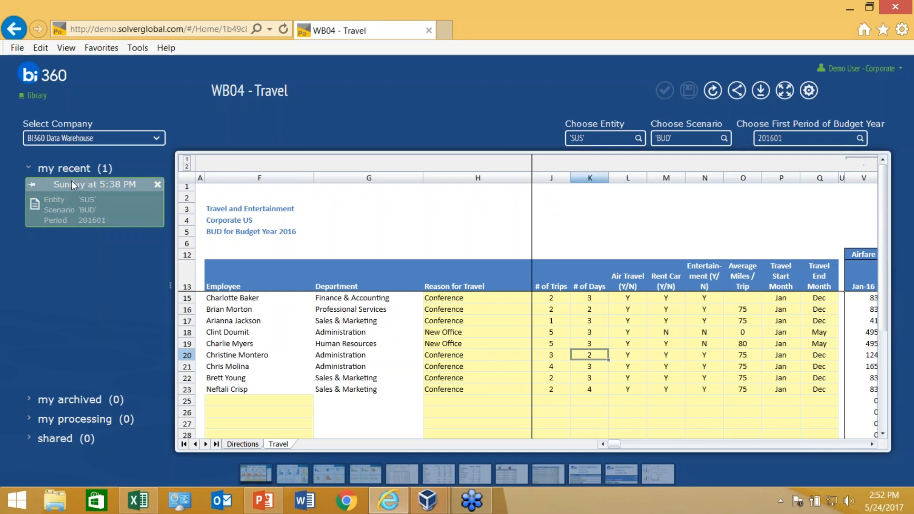
- Open the WB08 - Revenue & COS Detail form from the Budget Submitters reports in the library
click(45, 95)
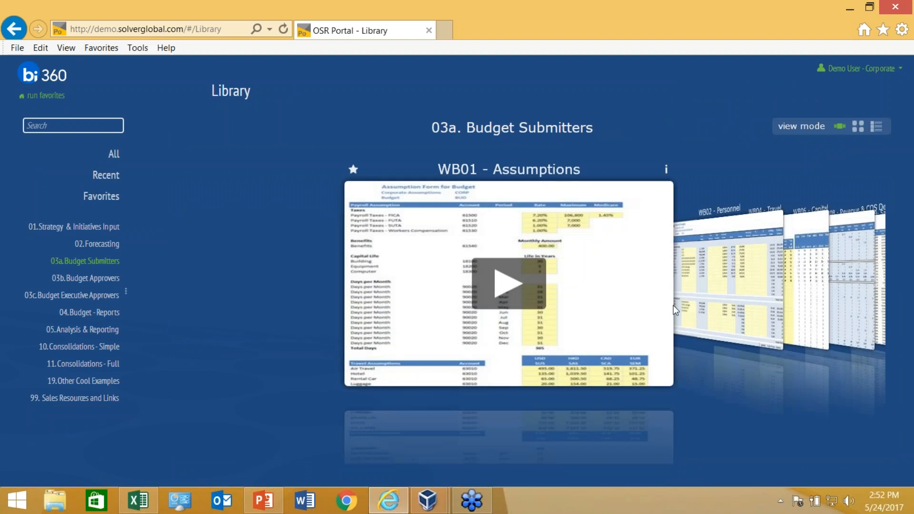
scroll(799, 277, down, 5)
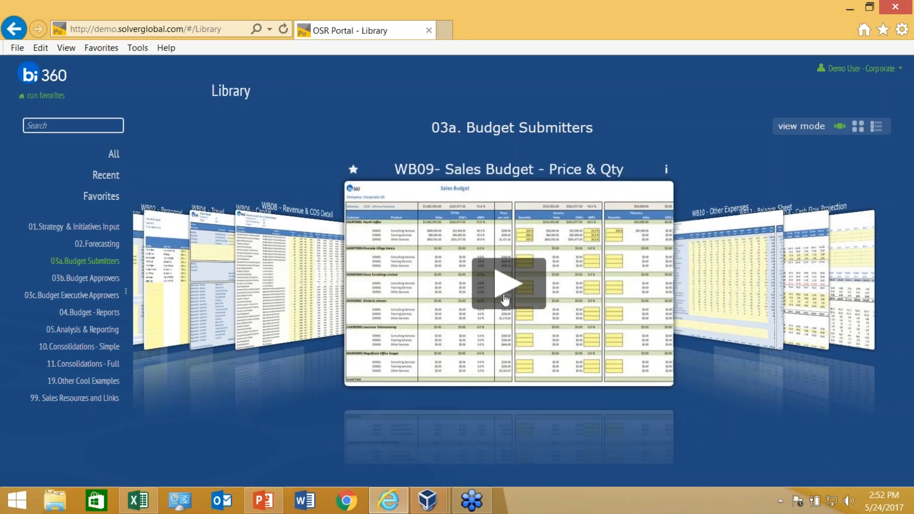
click(314, 303)
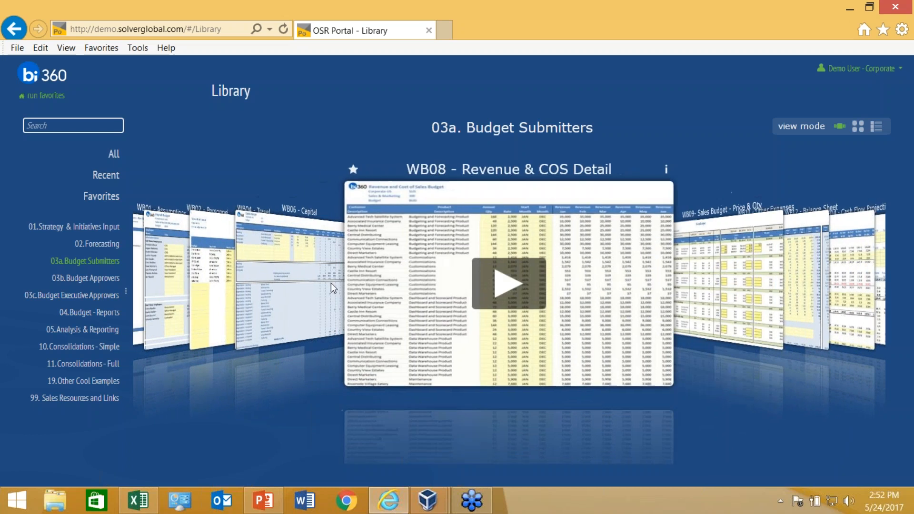
click(331, 282)
click(716, 292)
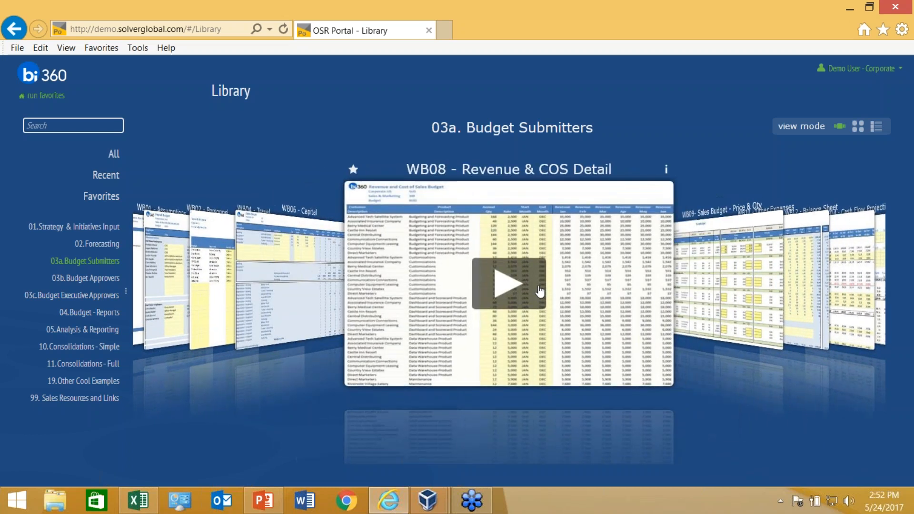
click(517, 291)
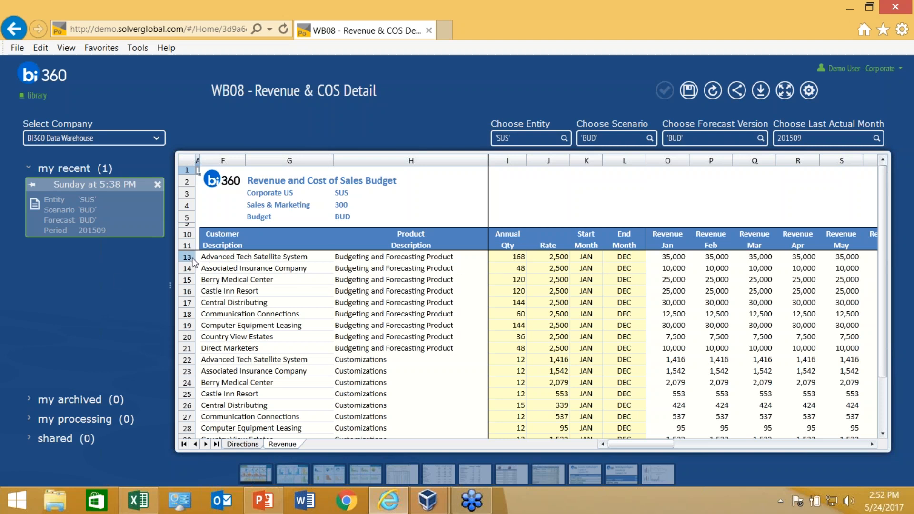
- Add a revenue line in row 72 for customer Aaron Fitz Electrical with the product Financial Reporting Product
click(382, 258)
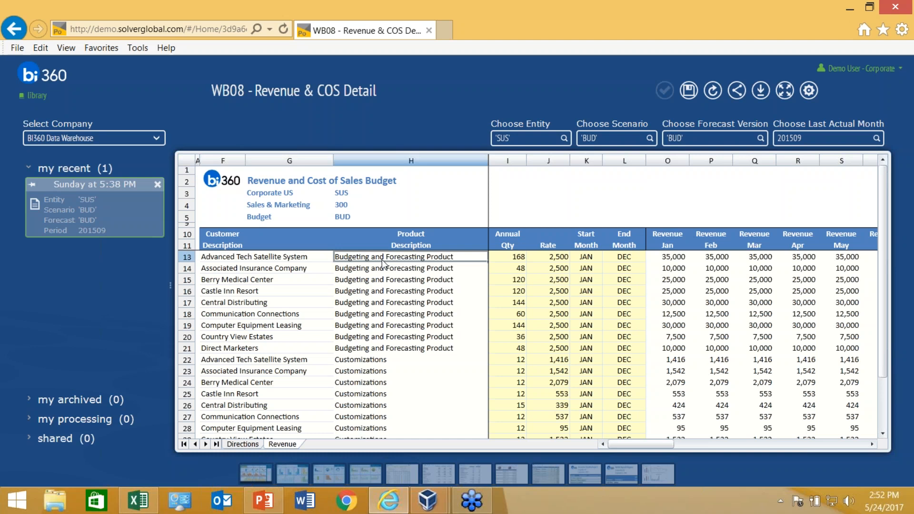
scroll(383, 262, down, 17)
scroll(404, 267, down, 1)
click(251, 317)
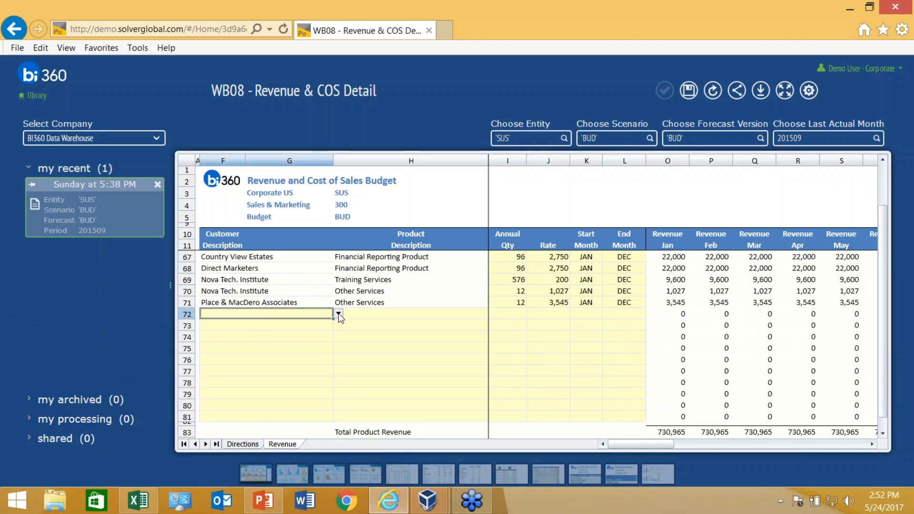
click(339, 314)
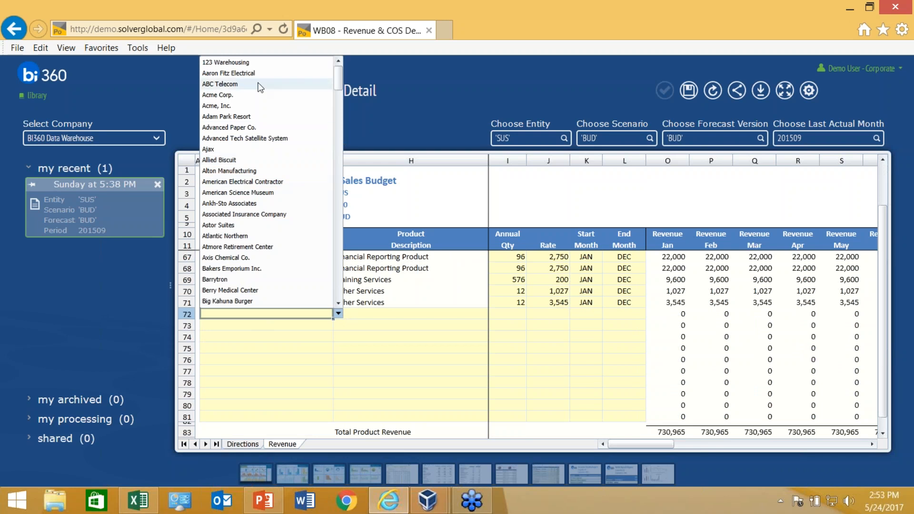
click(263, 74)
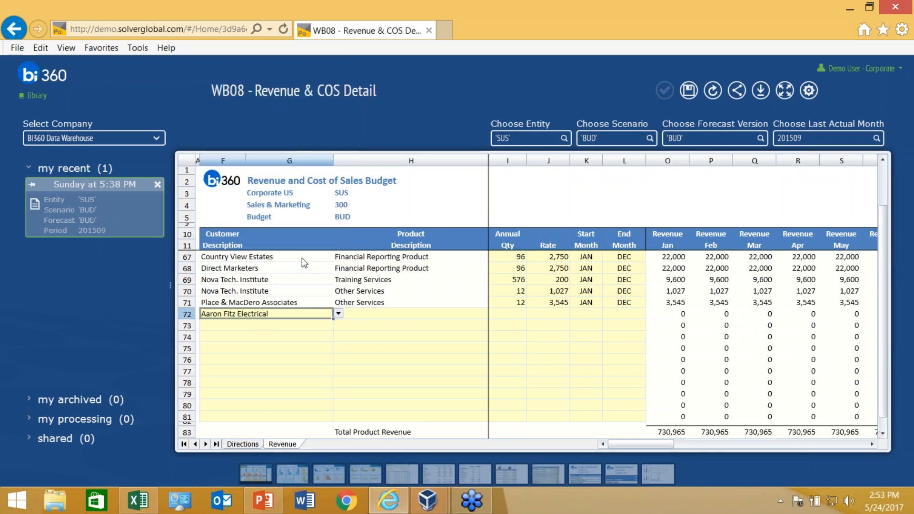
click(387, 315)
click(494, 313)
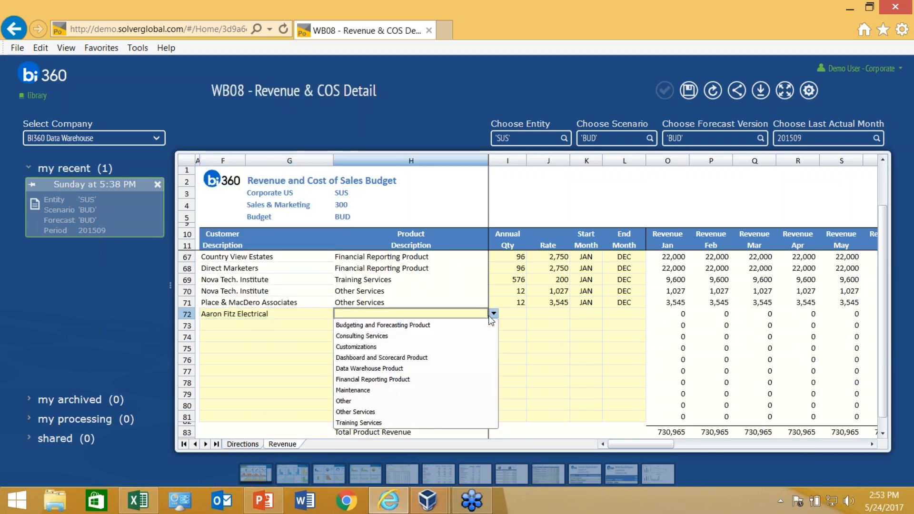
click(369, 381)
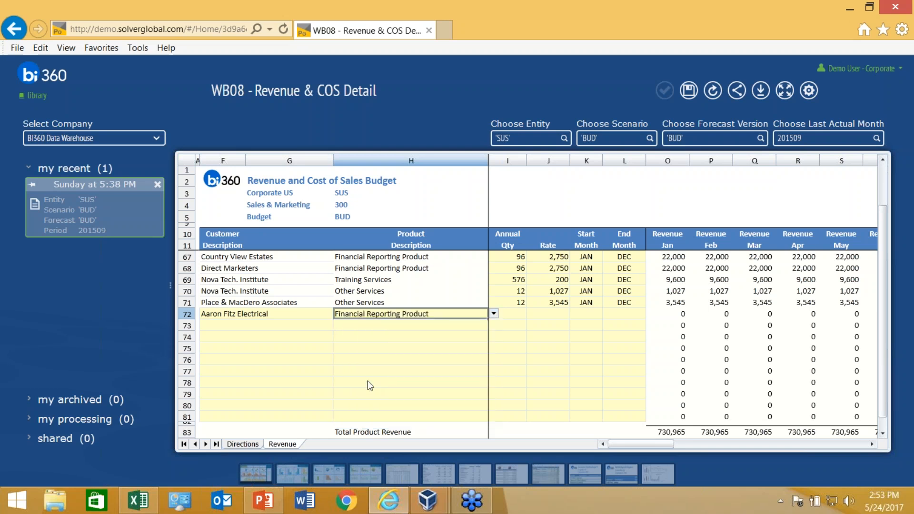
- Enter an annual quantity of 2 and a rate of 4,000 for the Aaron Fitz Electrical line in row 72
click(523, 315)
text(9)
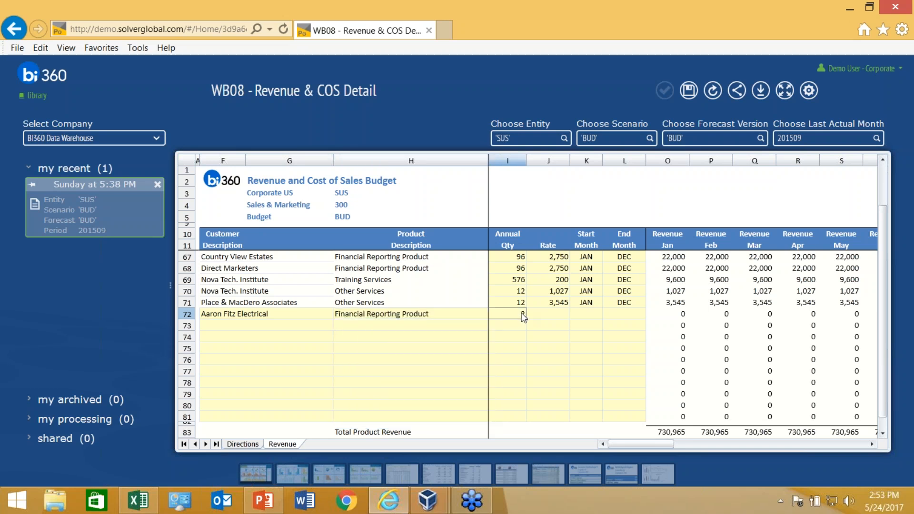
key(Tab)
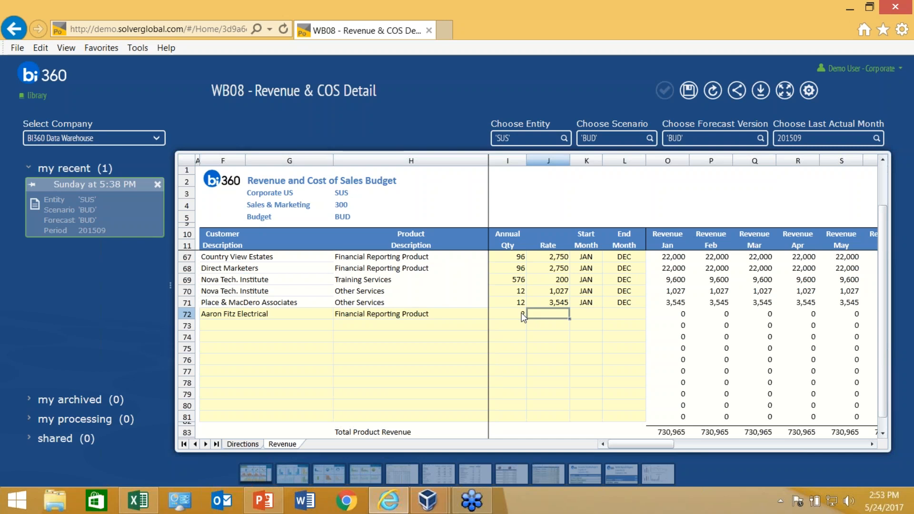
text(4000)
key(Tab)
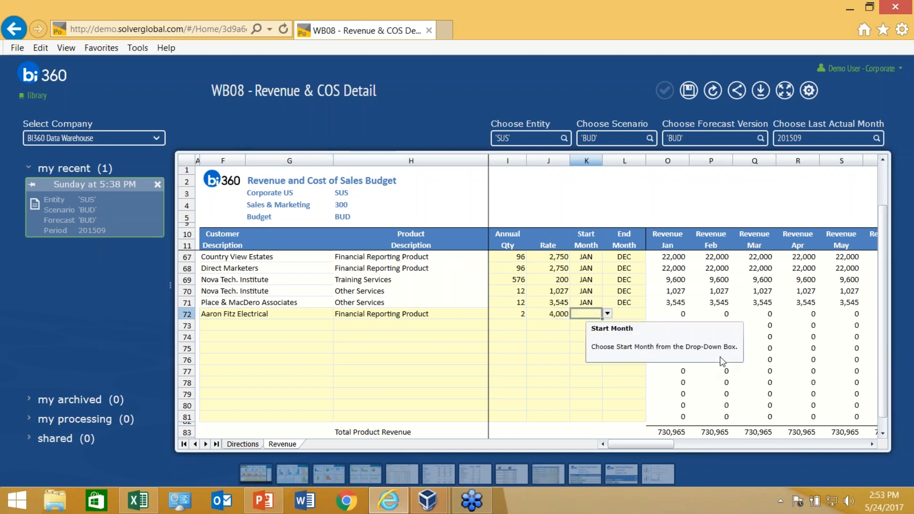
- Set the start month to Jan and the end month to Apr for the revenue line in row 72
click(607, 315)
click(590, 323)
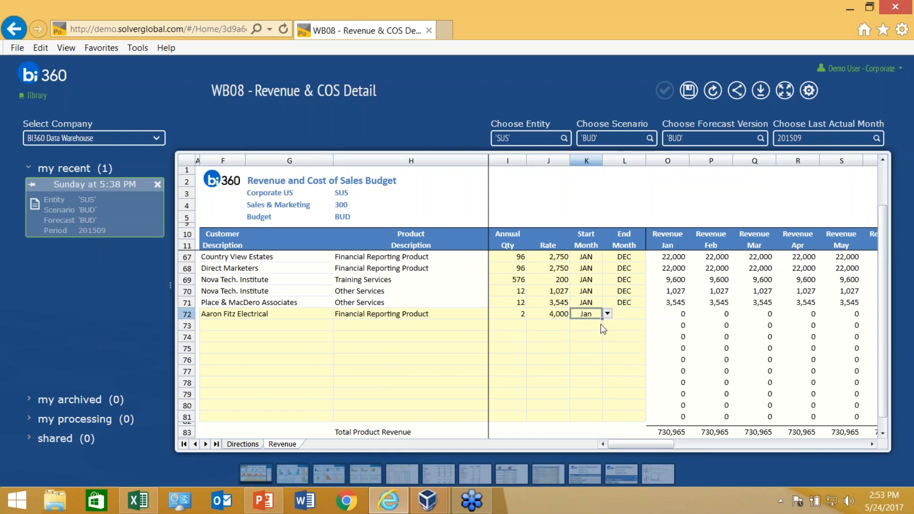
click(627, 313)
click(651, 314)
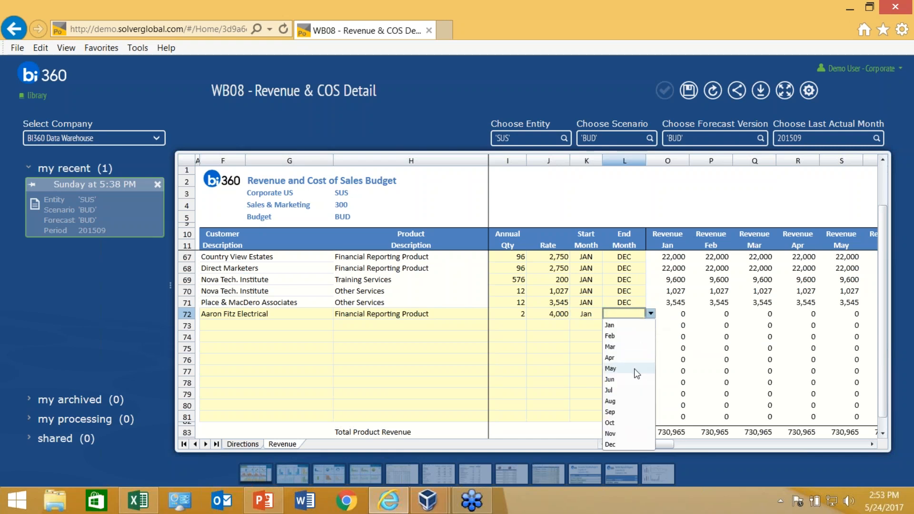
click(630, 358)
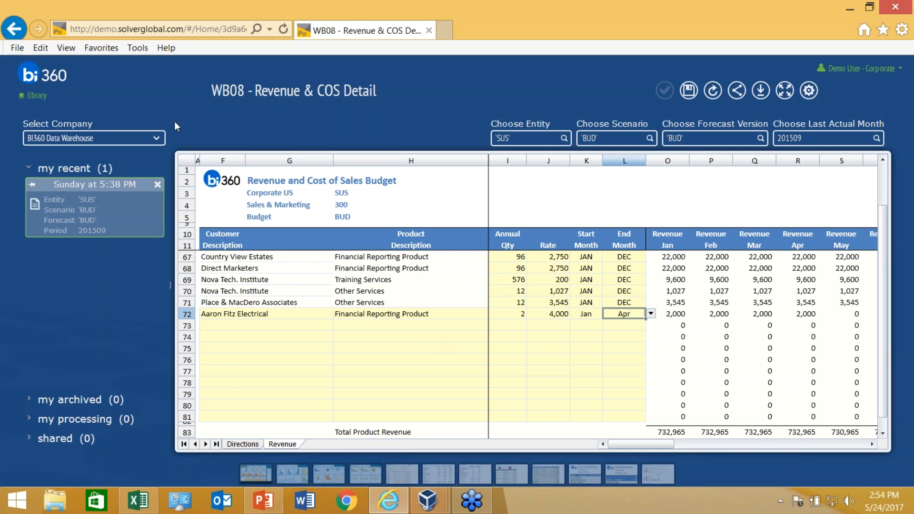
- Leave the revenue form for the library and switch to PowerPoint to view the "Three levels of BI360" and "Thank you!" slides
click(36, 96)
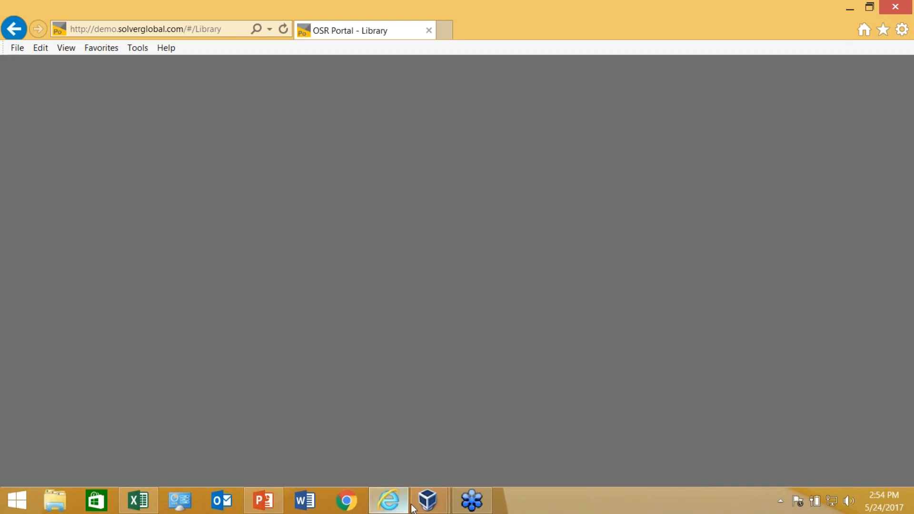
click(265, 500)
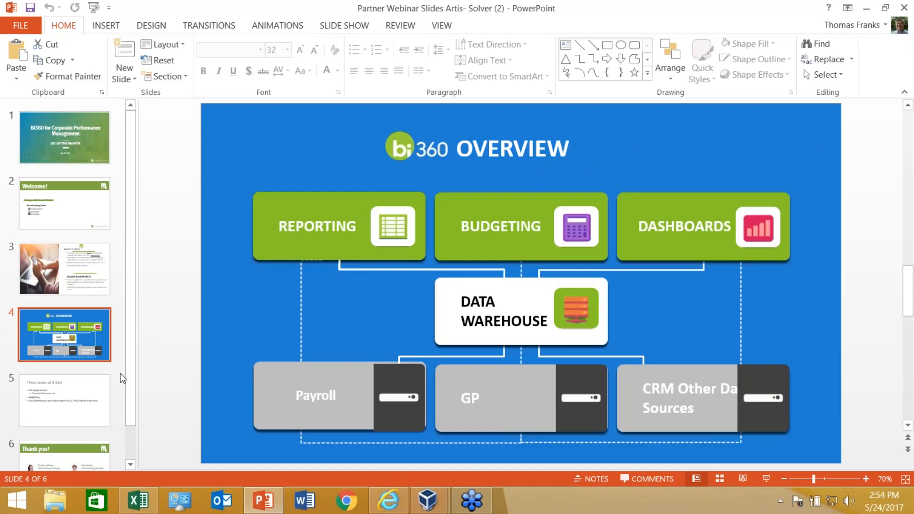
scroll(153, 388, down, 2)
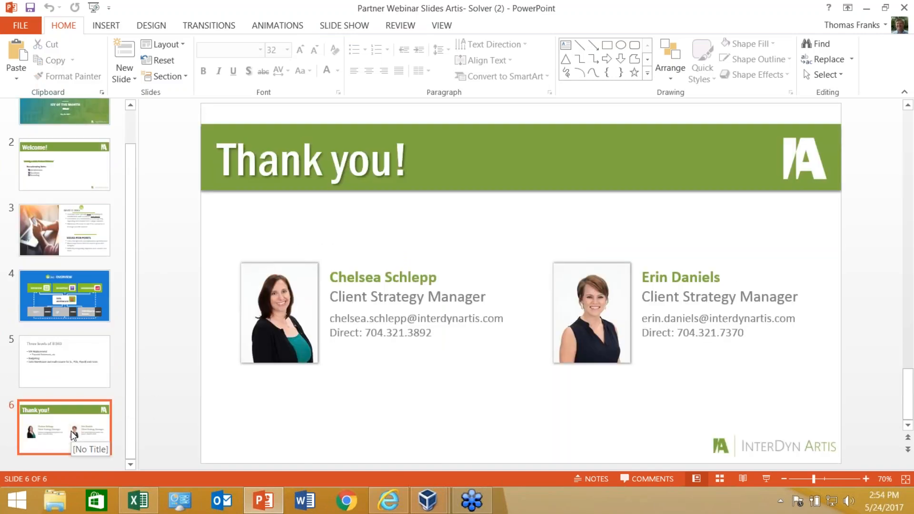
click(62, 386)
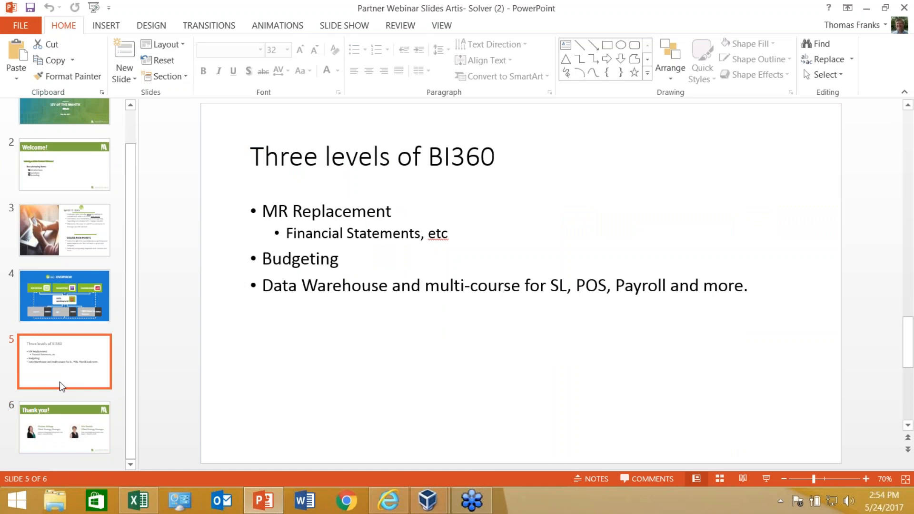
click(62, 431)
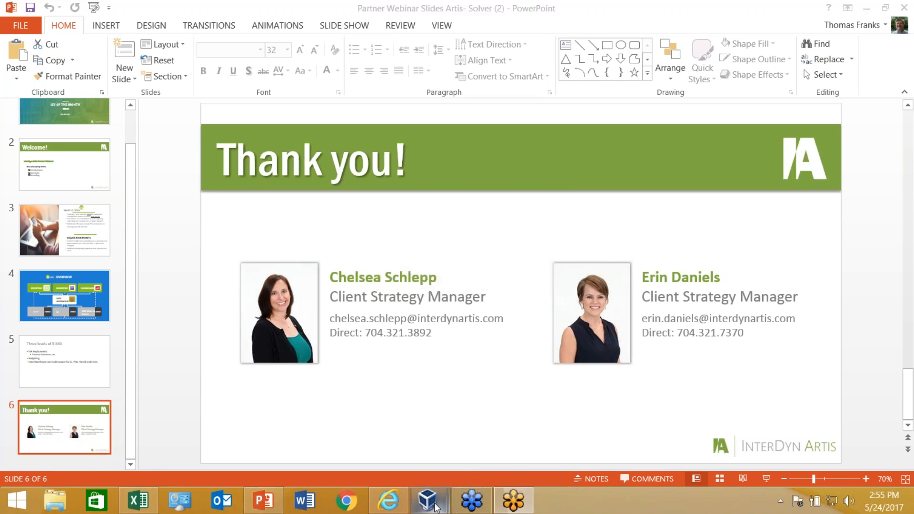
- Switch to BI360 Publisher in the BI360 Demo 4.6 virtual machine and review the output destinations offered for the Demo subscription's PDF distribution
mouse_move(472, 500)
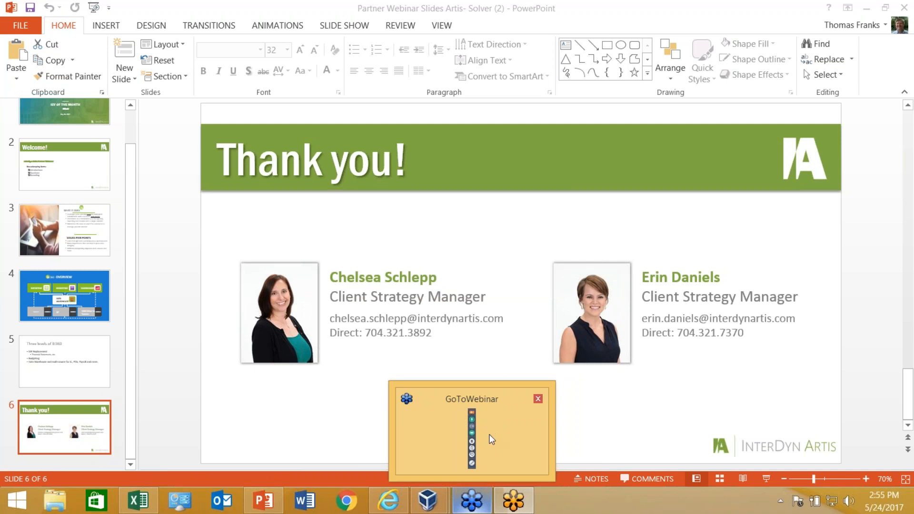
mouse_move(427, 500)
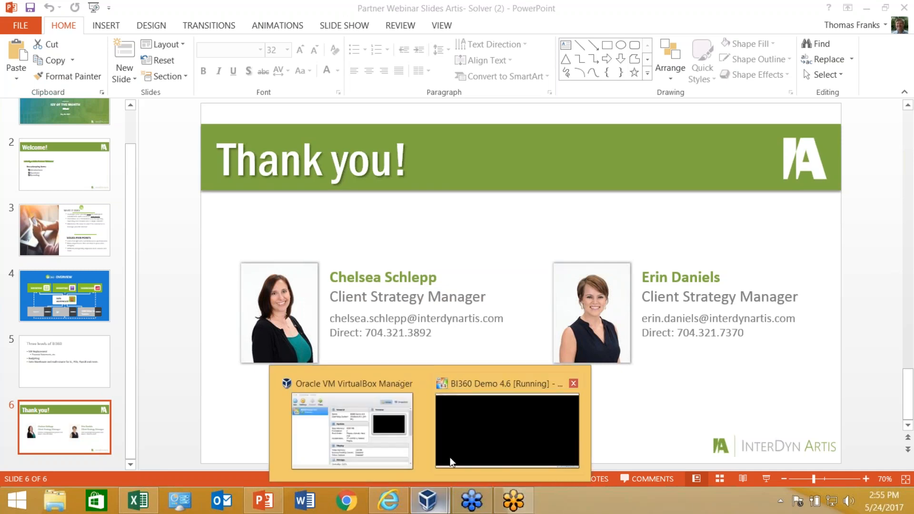
click(503, 447)
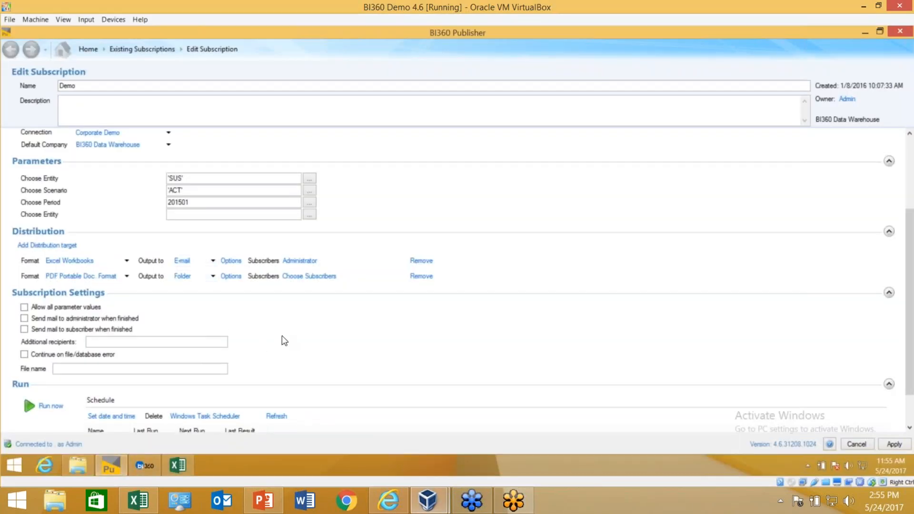
drag(909, 215, 909, 145)
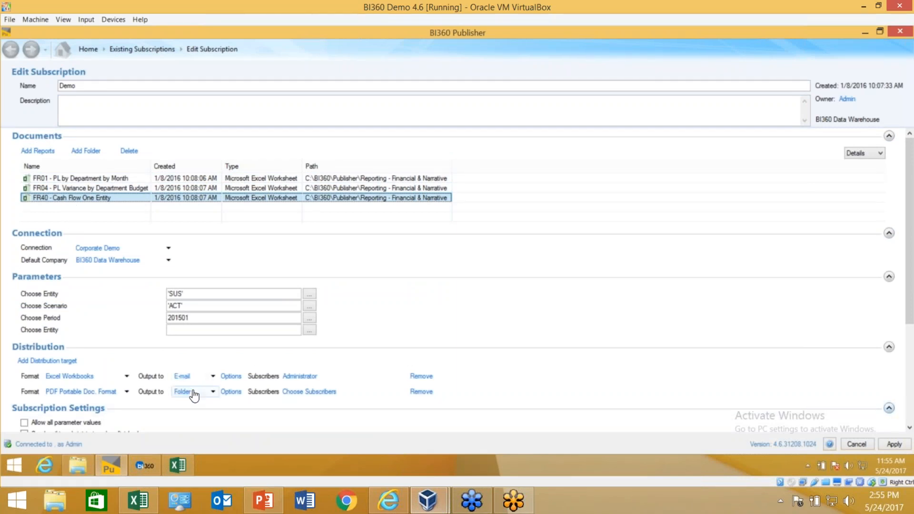
click(213, 393)
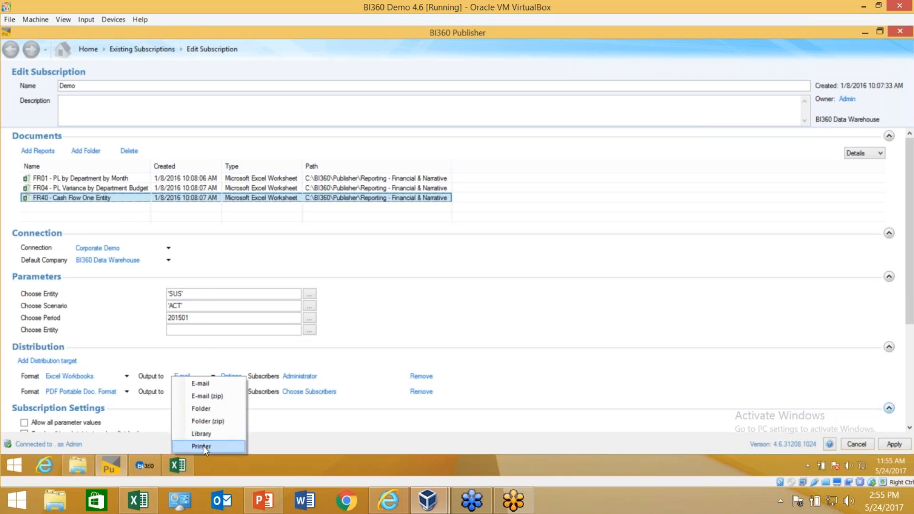
click(453, 326)
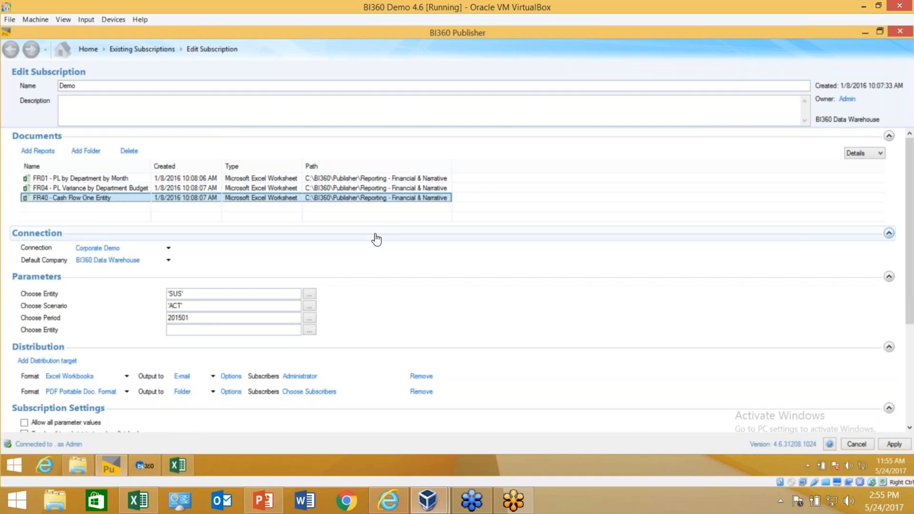
click(865, 32)
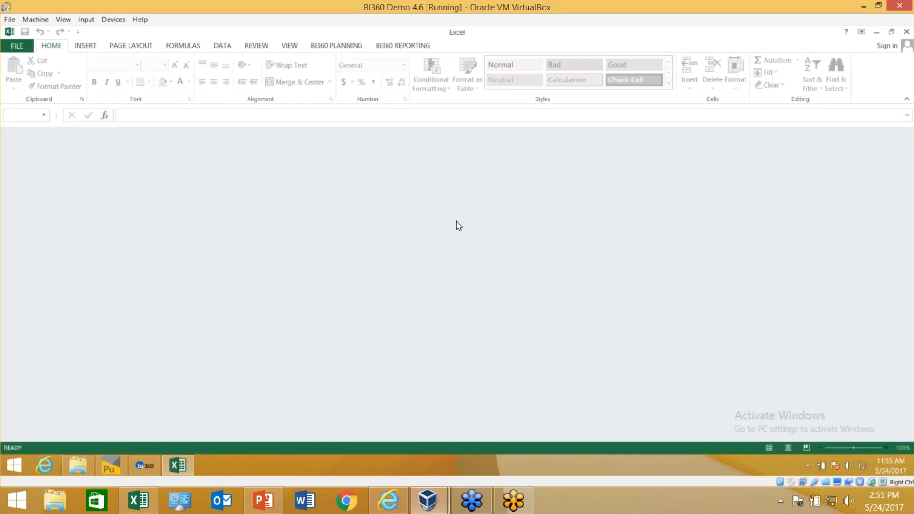
- Switch back to the closing "Thank you!" slide in PowerPoint
mouse_move(514, 508)
click(261, 507)
click(428, 402)
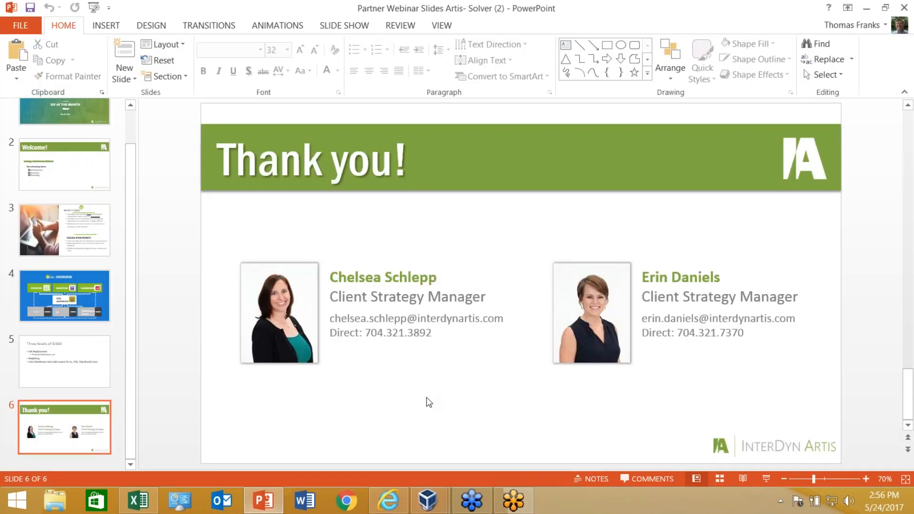